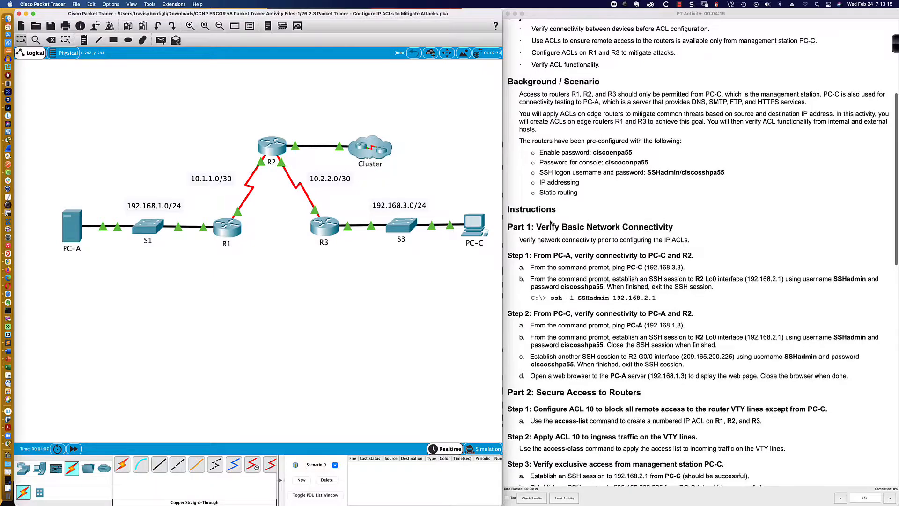
{"action": "scroll", "coordinate": [550, 222], "scroll_direction": "down", "scroll_amount": 3}
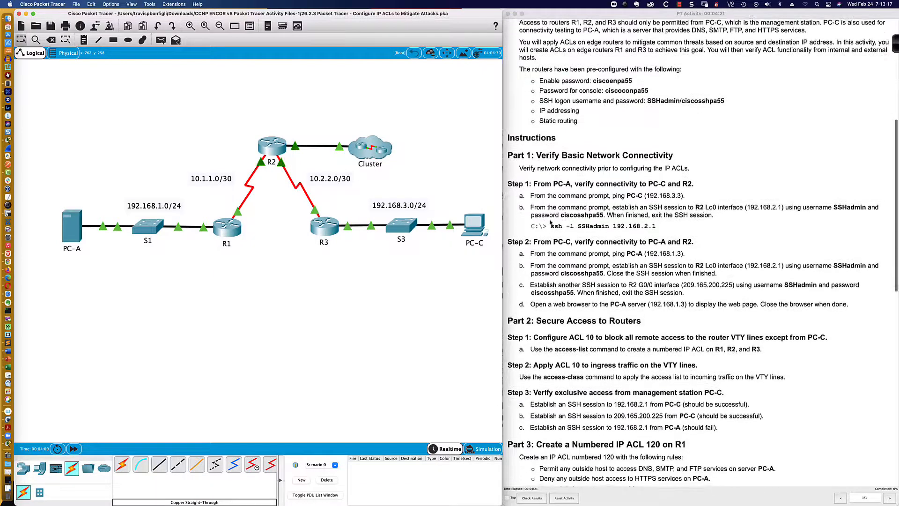
- Read the activity's background, pre-configured credentials and Part 1 instructions
{"action": "left_click", "coordinate": [539, 78]}
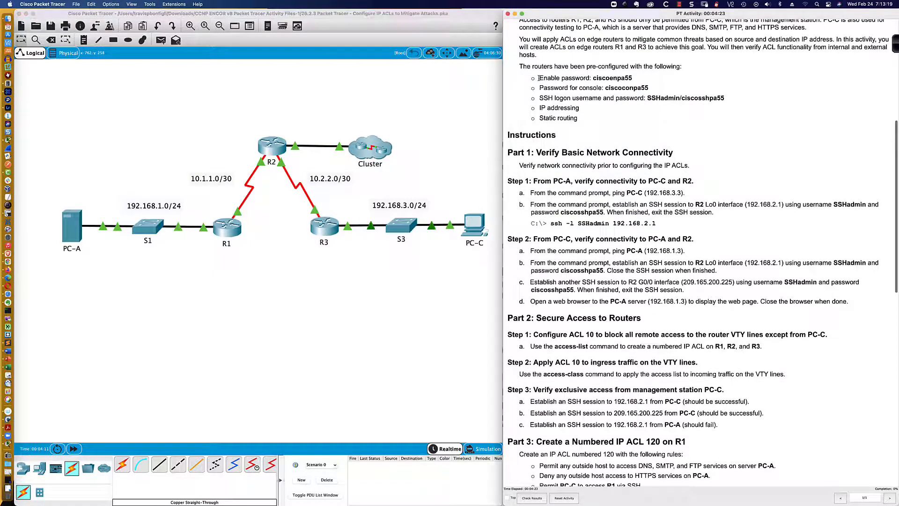
{"action": "left_click_drag", "start_coordinate": [540, 78], "coordinate": [654, 105]}
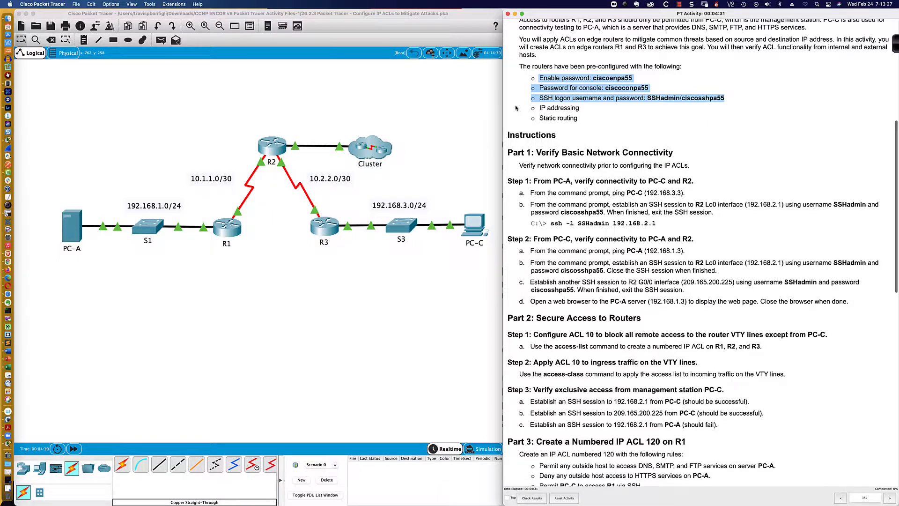
{"action": "scroll", "coordinate": [516, 108], "scroll_direction": "down", "scroll_amount": 3}
{"action": "scroll", "coordinate": [516, 107], "scroll_direction": "down", "scroll_amount": 6}
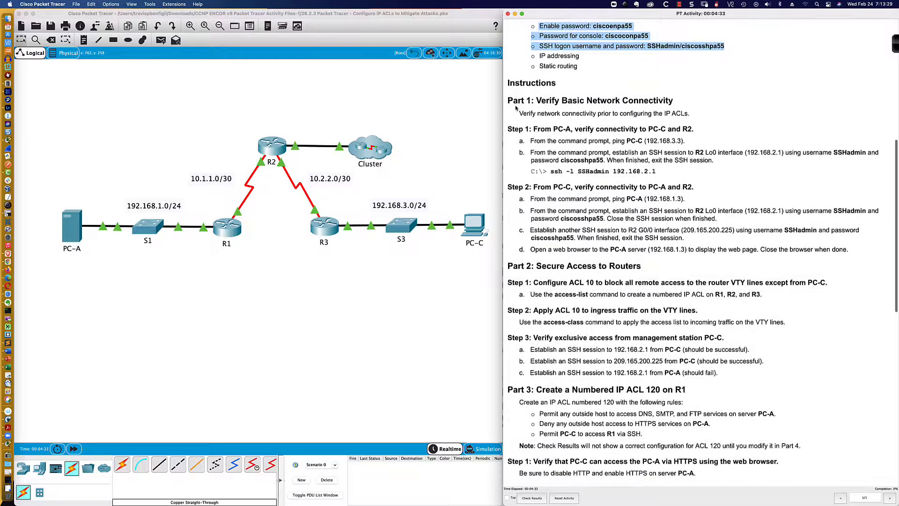
{"action": "scroll", "coordinate": [515, 107], "scroll_direction": "down", "scroll_amount": 2}
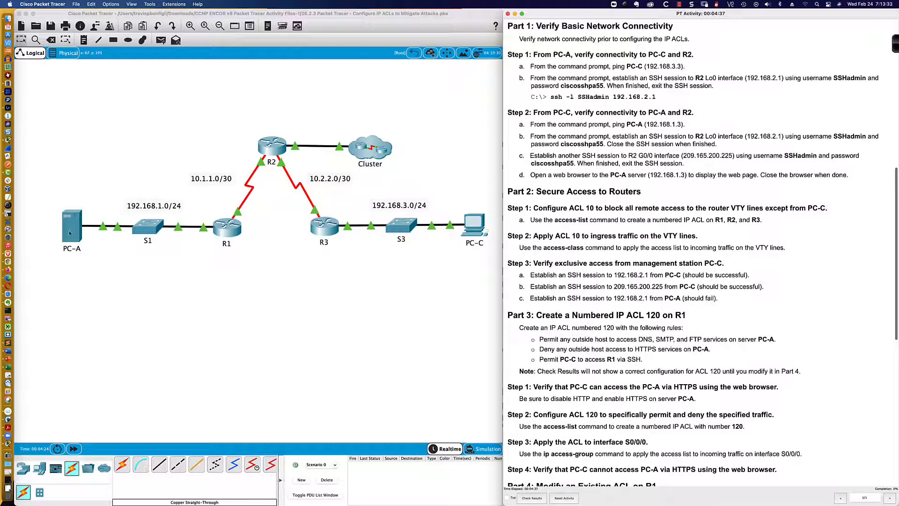
- Open PC-A's desktop in an enlarged window and launch its Command Prompt
{"action": "left_click", "coordinate": [71, 230]}
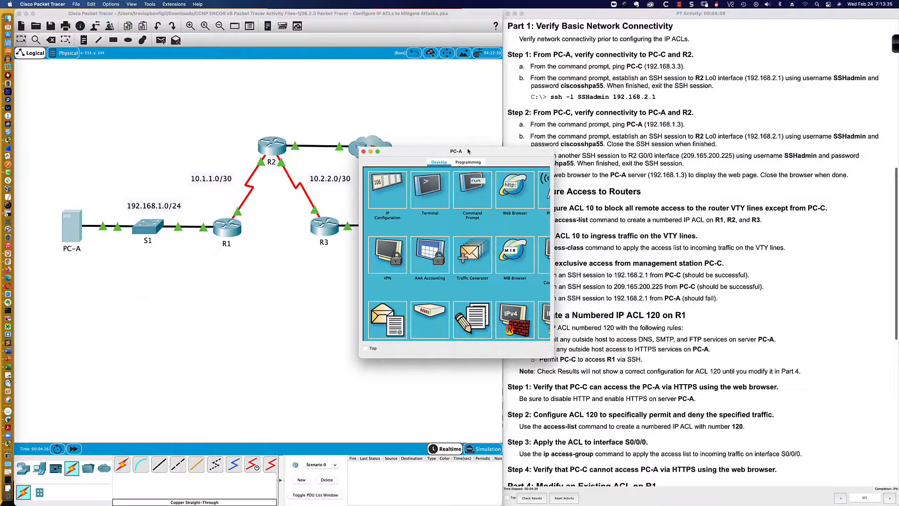
{"action": "left_click_drag", "start_coordinate": [467, 151], "coordinate": [126, 298]}
{"action": "scroll", "coordinate": [260, 286], "scroll_direction": "down", "scroll_amount": 4}
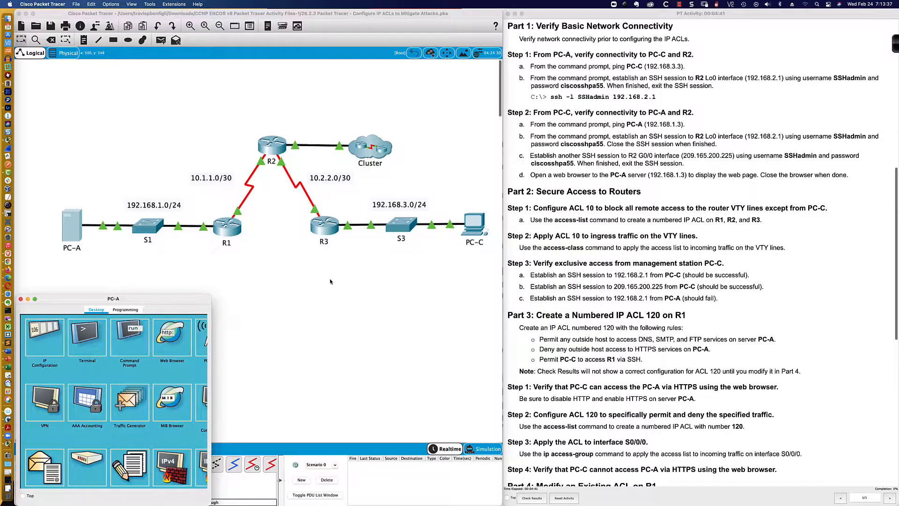
{"action": "left_click_drag", "start_coordinate": [211, 295], "coordinate": [500, 205]}
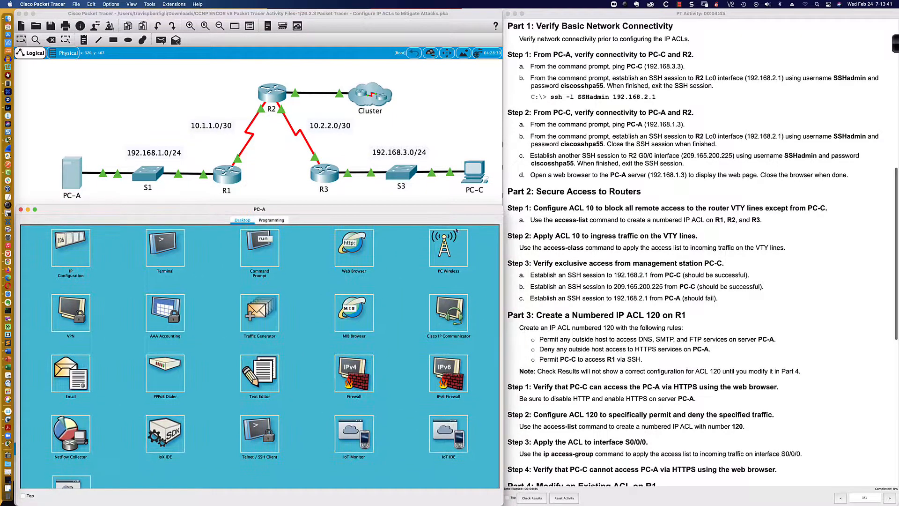
{"action": "left_click", "coordinate": [259, 248]}
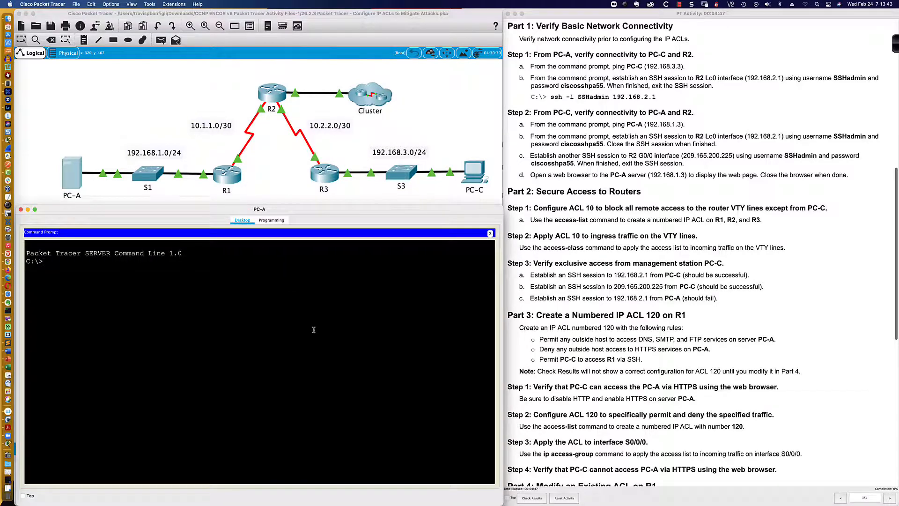
- Try to SSH from PC-A to R2's Lo0 at 192.168.2.1 with username SSHadmin
{"action": "key", "text": "Return"}
{"action": "key", "text": "Return"}
{"action": "key", "text": "Return"}
{"action": "type", "text": "ssh -l"}
{"action": "left_click", "coordinate": [567, 100]}
{"action": "left_click_drag", "start_coordinate": [565, 97], "coordinate": [574, 97]}
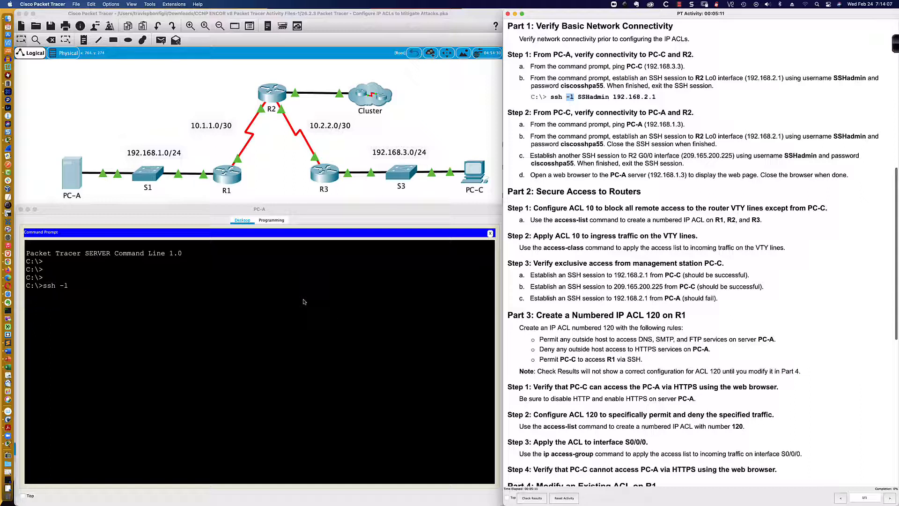
{"action": "left_click", "coordinate": [139, 289]}
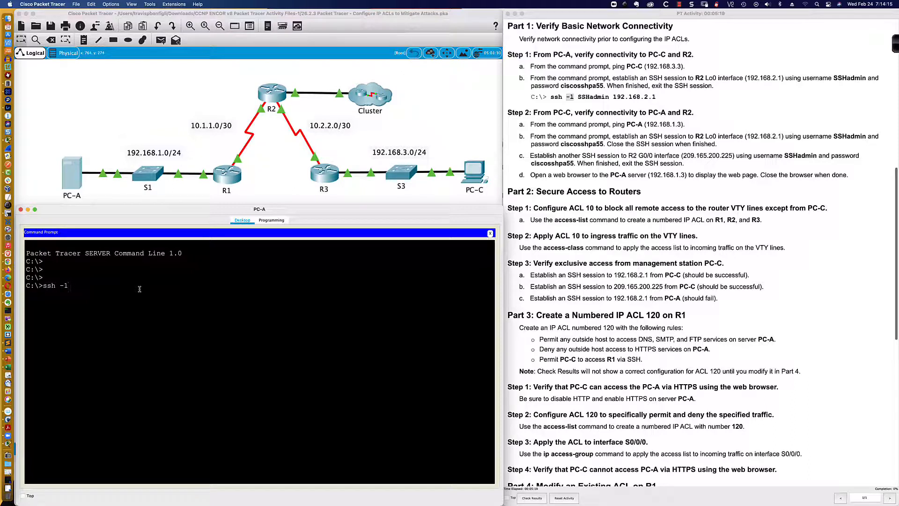
{"action": "type", "text": "SSHadmin 192.168.2.1"}
{"action": "key", "text": "Return"}
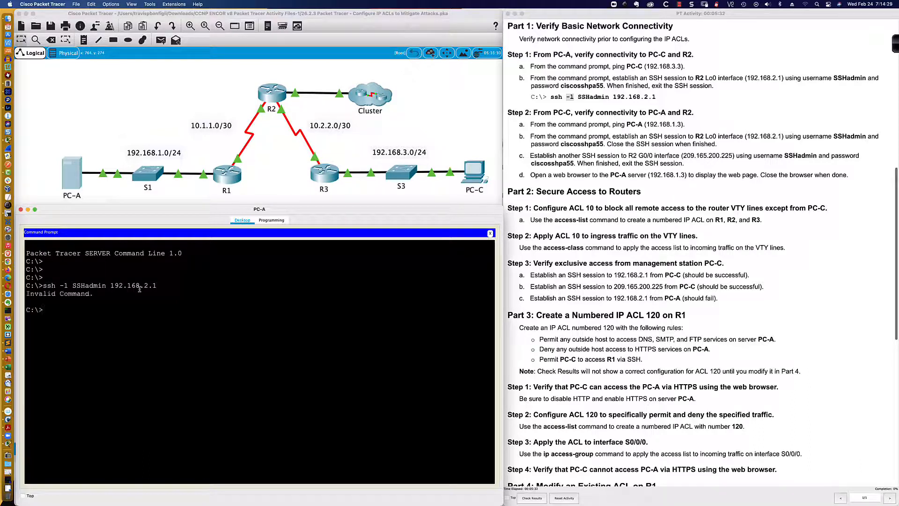
- Recall the SSH command, correct its -l option, rerun it and log in to R2 with the SSHadmin password
{"action": "key", "text": "Return"}
{"action": "key", "text": "Up"}
{"action": "key", "text": "Left"}
{"action": "key", "text": "Left"}
{"action": "key", "text": "Left"}
{"action": "key", "text": "Left"}
{"action": "key", "text": "Left"}
{"action": "key", "text": "Left"}
{"action": "key", "text": "Left"}
{"action": "key", "text": "Left"}
{"action": "key", "text": "Left"}
{"action": "key", "text": "BackSpace"}
{"action": "type", "text": "l"}
{"action": "key", "text": "Return"}
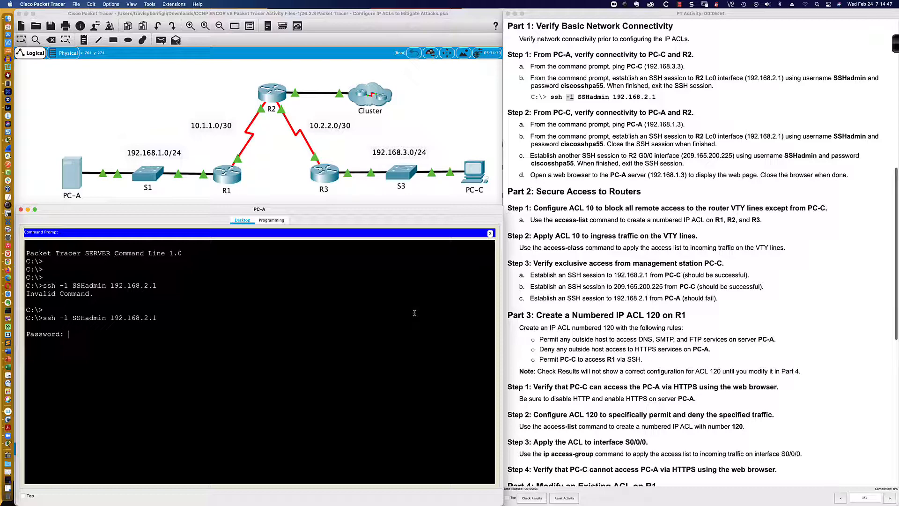
{"action": "key", "text": "Return"}
{"action": "key", "text": "Return"}
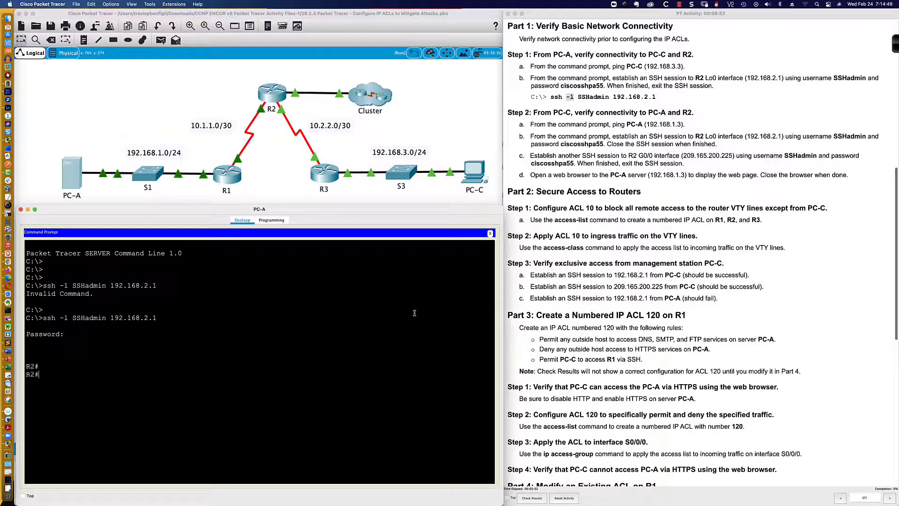
- Display R2's running configuration and review its console, aux and VTY line settings
{"action": "key", "text": "Return"}
{"action": "key", "text": "Return"}
{"action": "type", "text": "sh r"}
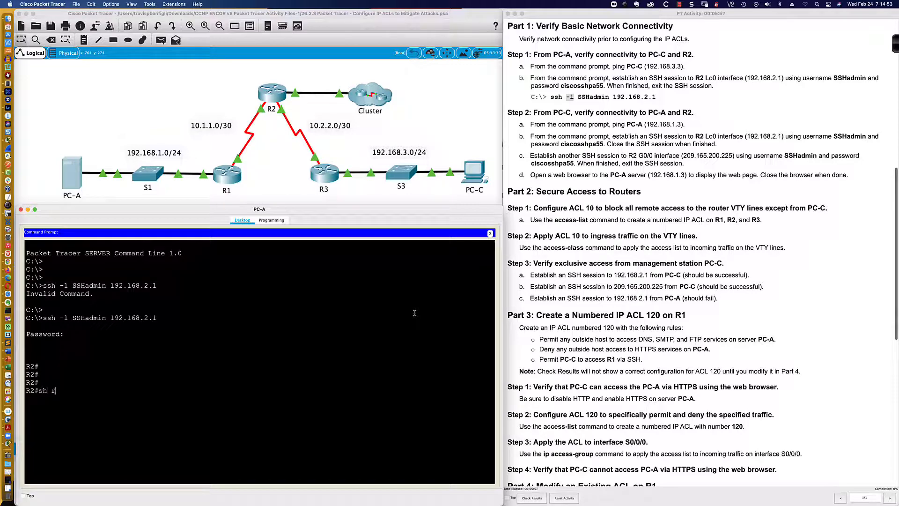
{"action": "type", "text": "un"}
{"action": "key", "text": "Return"}
{"action": "key", "text": "space"}
{"action": "key", "text": "space"}
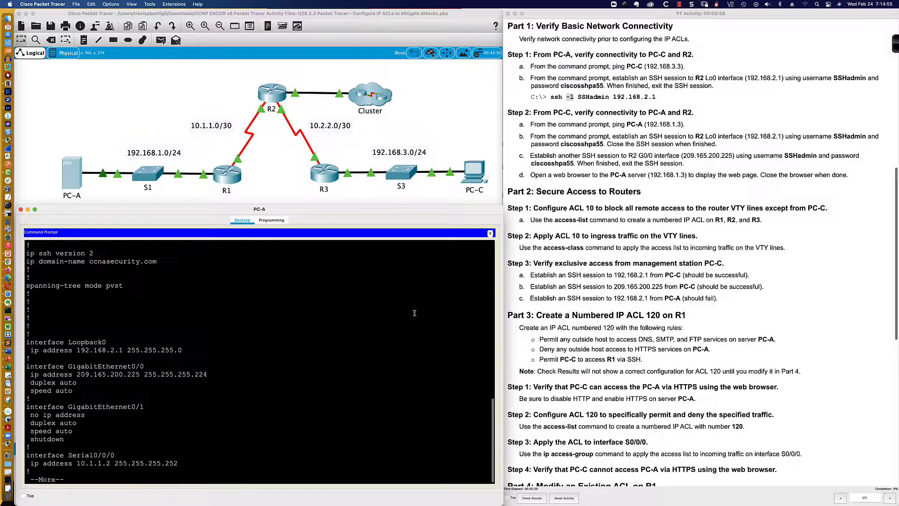
{"action": "key", "text": "space"}
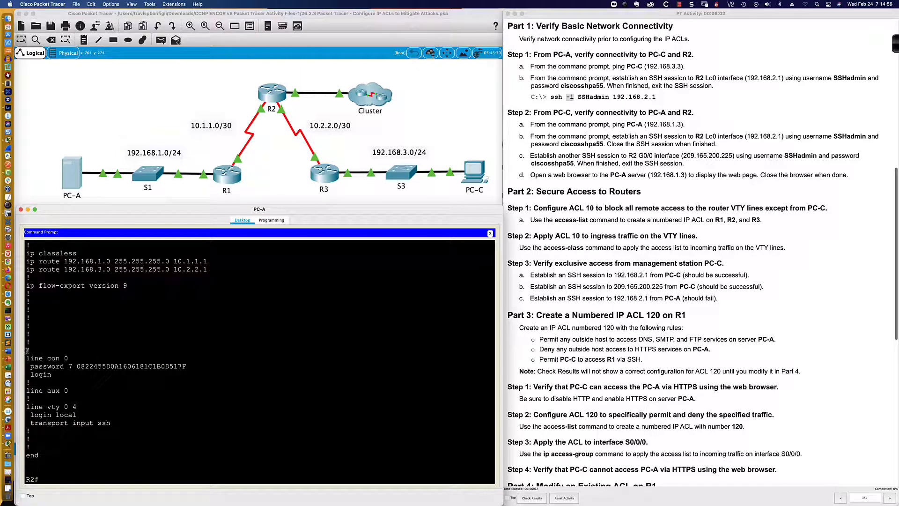
{"action": "left_click_drag", "start_coordinate": [27, 350], "coordinate": [161, 438]}
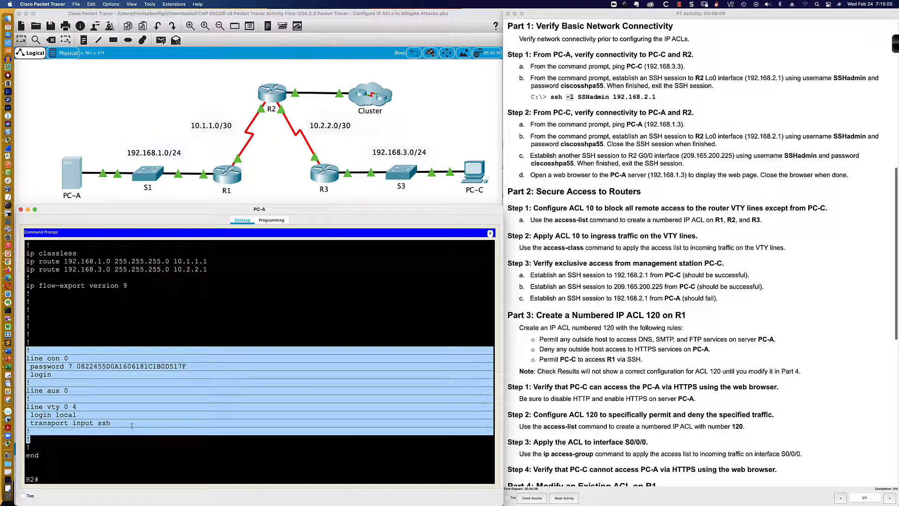
{"action": "left_click", "coordinate": [63, 405]}
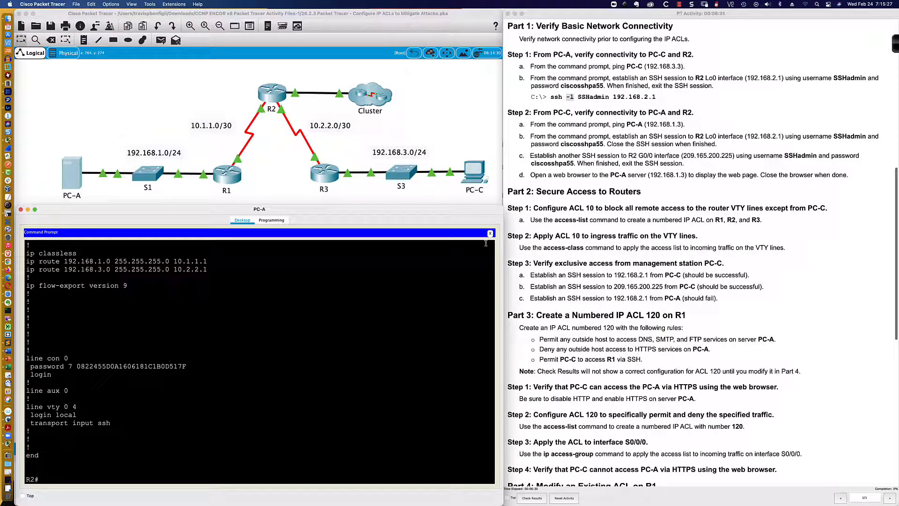
- Open PC-C's desktop in an enlarged window and launch its Command Prompt
{"action": "scroll", "coordinate": [600, 98], "scroll_direction": "down", "scroll_amount": 2}
{"action": "scroll", "coordinate": [601, 97], "scroll_direction": "down", "scroll_amount": 3}
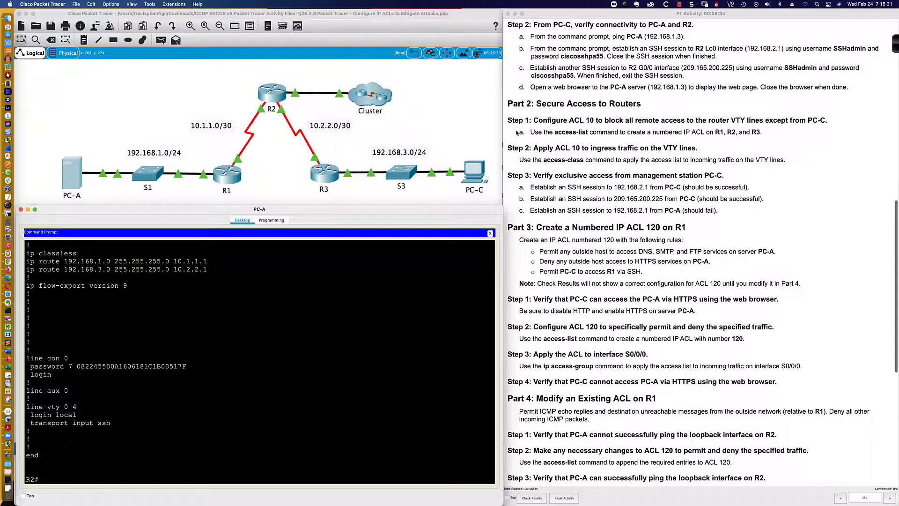
{"action": "left_click", "coordinate": [476, 173]}
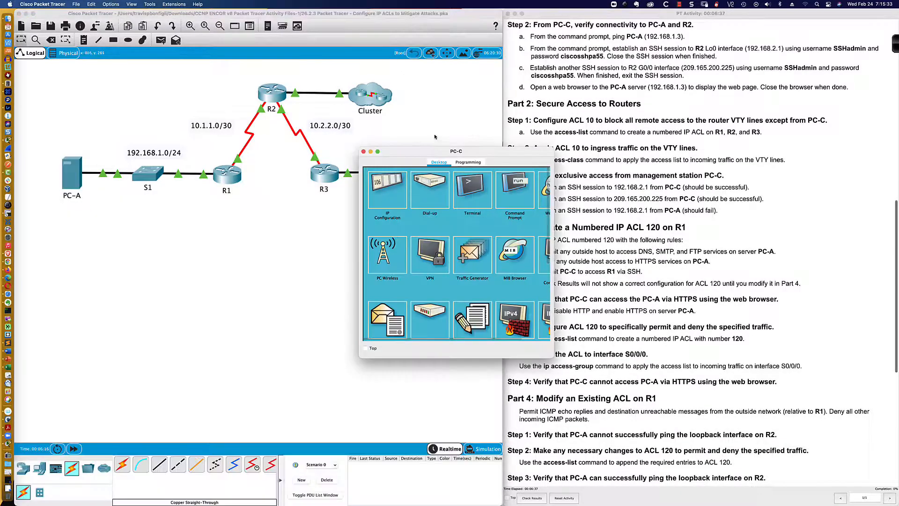
{"action": "left_click_drag", "start_coordinate": [436, 153], "coordinate": [91, 302]}
{"action": "left_click_drag", "start_coordinate": [210, 294], "coordinate": [500, 203]}
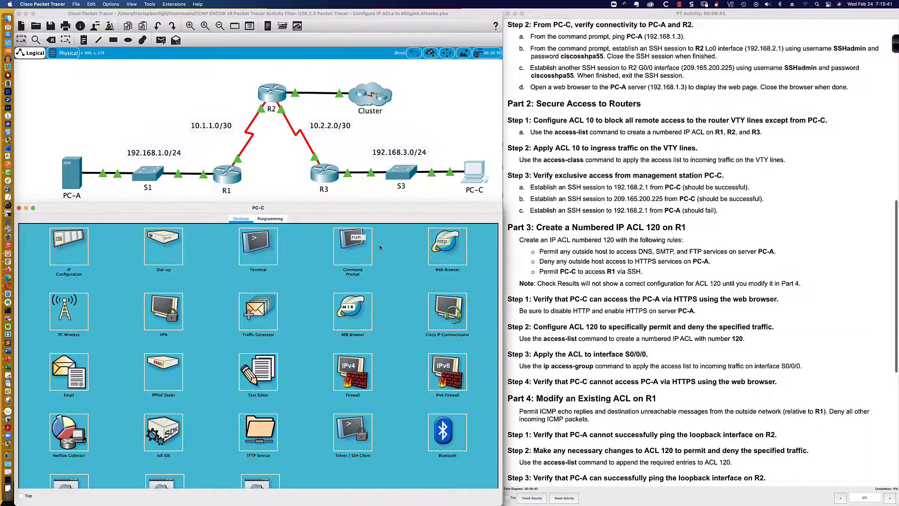
{"action": "left_click", "coordinate": [352, 241]}
{"action": "key", "text": "Return"}
{"action": "key", "text": "Return"}
{"action": "key", "text": "Return"}
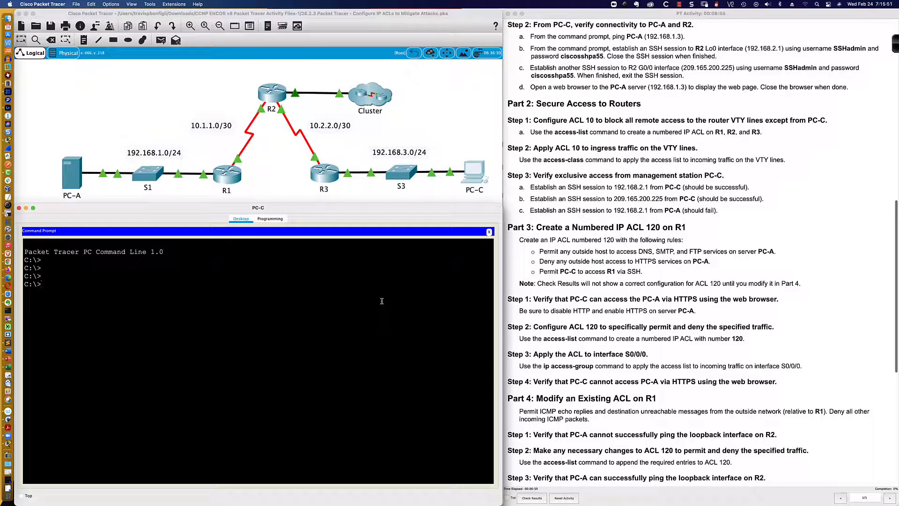
- Review the Part 2 and Part 3 instructions for the ACL tasks
{"action": "scroll", "coordinate": [588, 105], "scroll_direction": "down", "scroll_amount": 1}
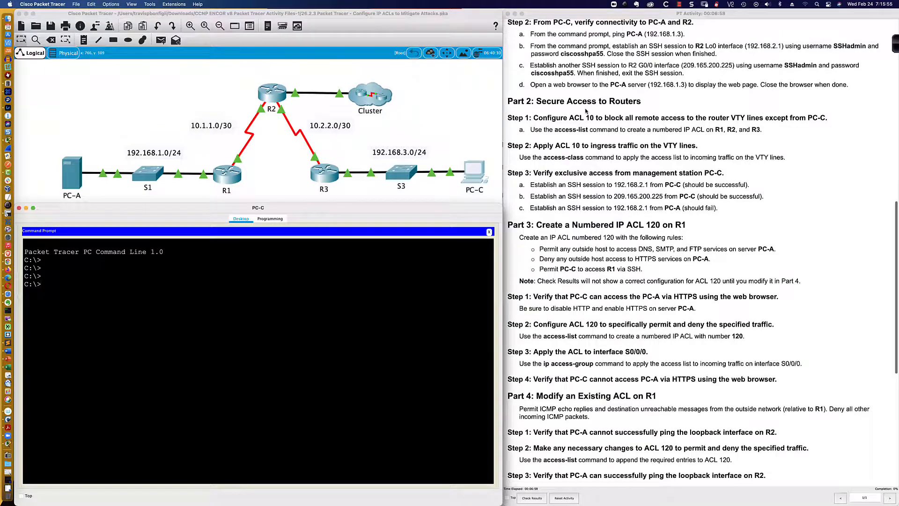
{"action": "scroll", "coordinate": [585, 110], "scroll_direction": "down", "scroll_amount": 3}
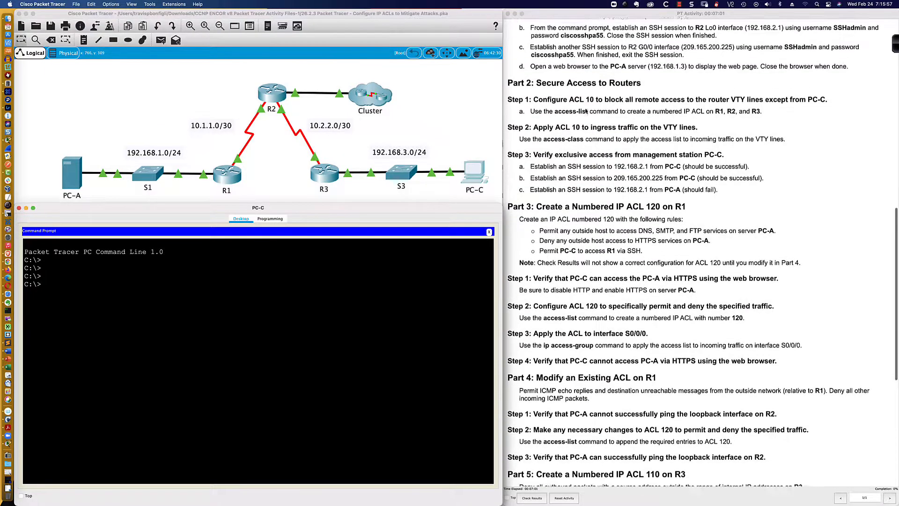
{"action": "scroll", "coordinate": [585, 111], "scroll_direction": "up", "scroll_amount": 10}
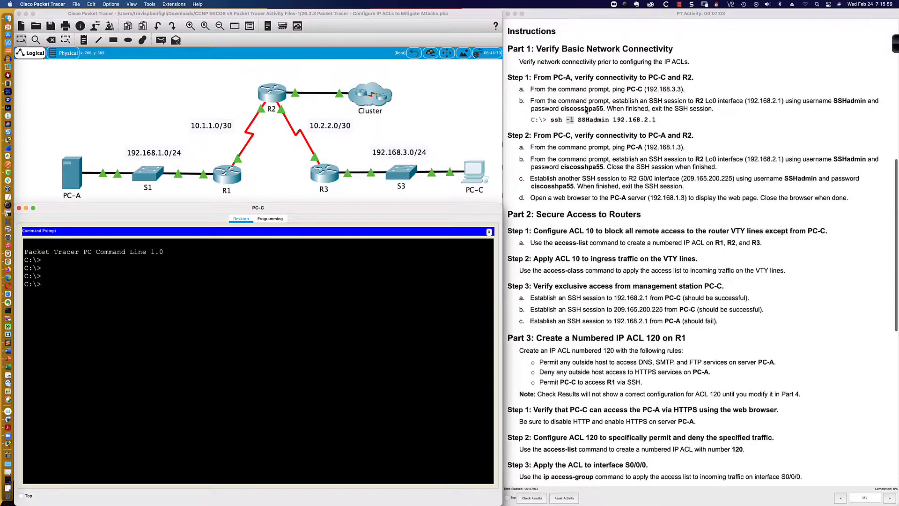
{"action": "scroll", "coordinate": [586, 111], "scroll_direction": "down", "scroll_amount": 2}
{"action": "scroll", "coordinate": [585, 111], "scroll_direction": "down", "scroll_amount": 5}
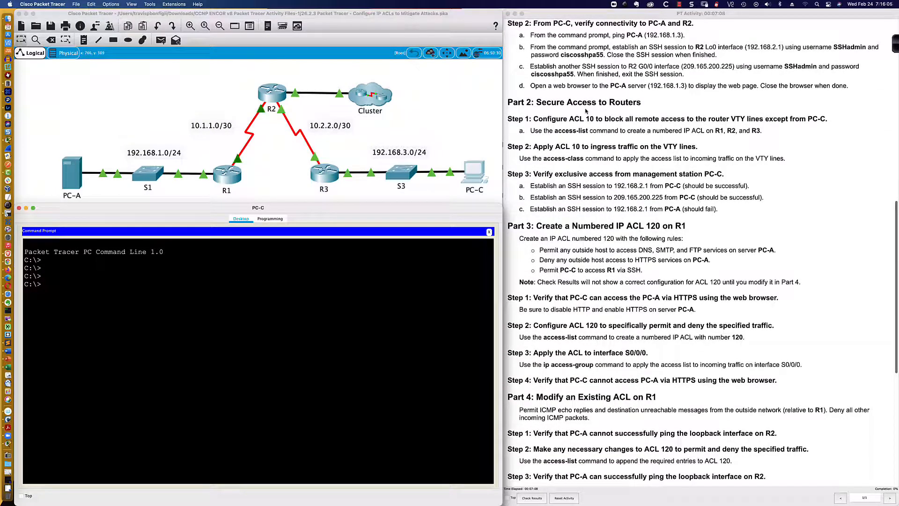
{"action": "scroll", "coordinate": [586, 111], "scroll_direction": "down", "scroll_amount": 1}
{"action": "scroll", "coordinate": [585, 111], "scroll_direction": "down", "scroll_amount": 1}
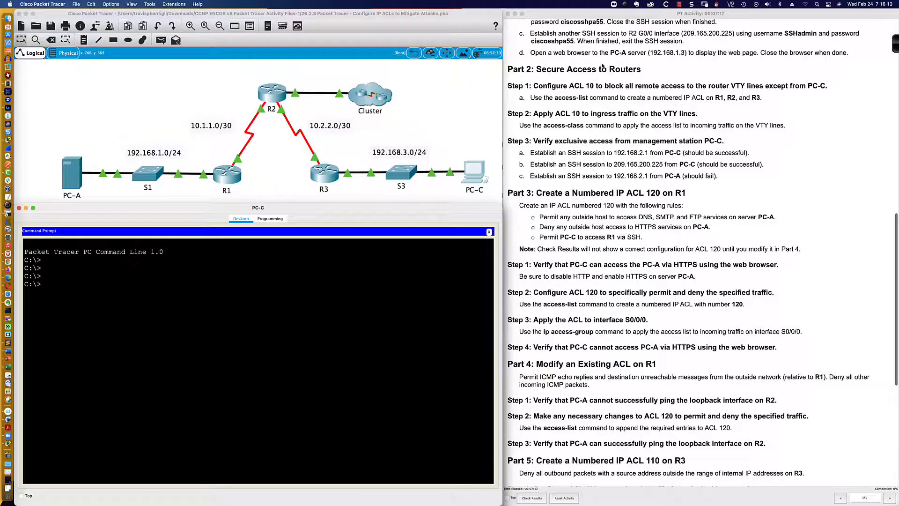
- From PC-C, open the web browser, browse to 192.168.1.3, then close the browser
{"action": "left_click", "coordinate": [78, 177]}
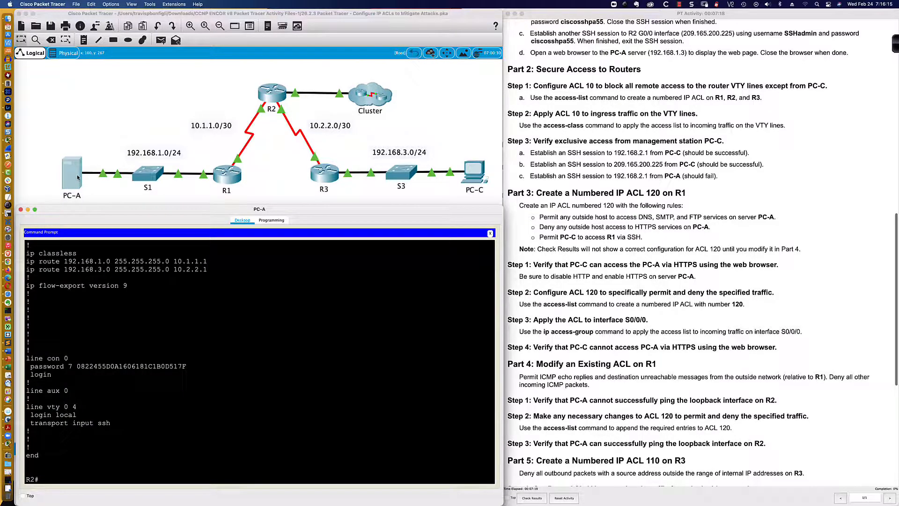
{"action": "left_click", "coordinate": [473, 173]}
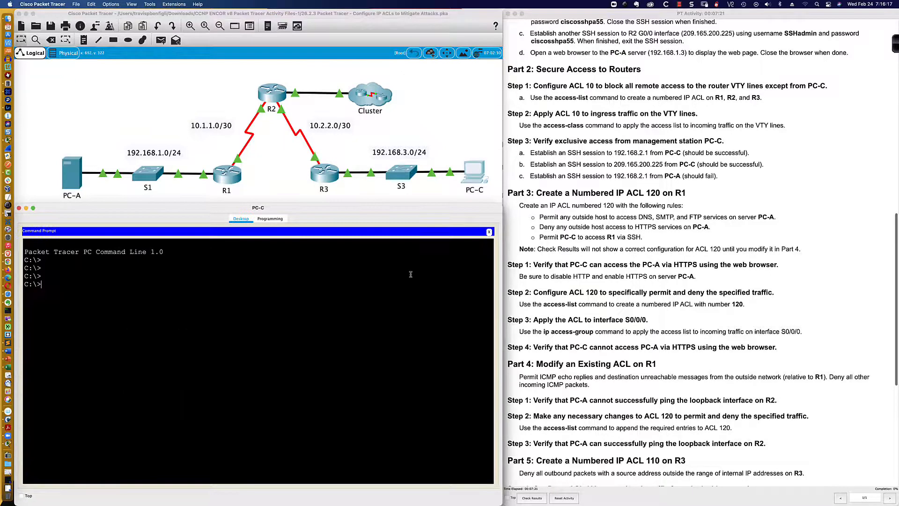
{"action": "left_click", "coordinate": [489, 231]}
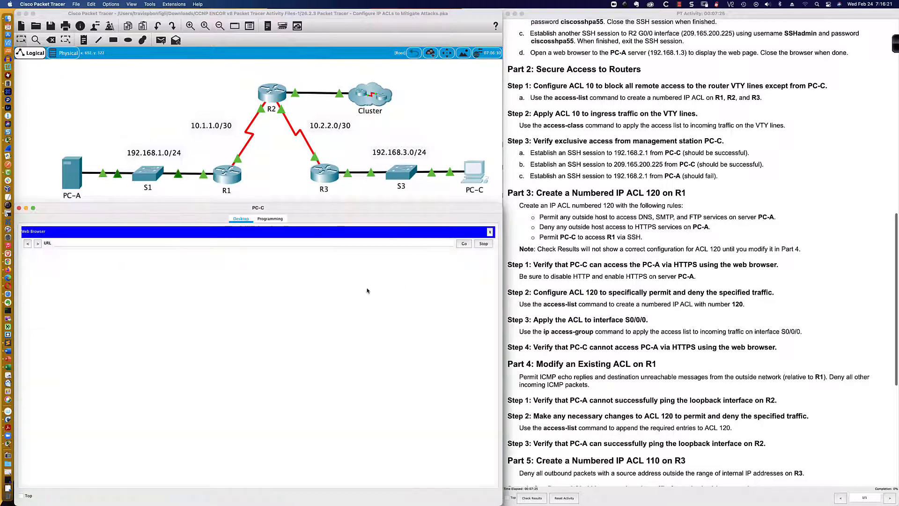
{"action": "left_click", "coordinate": [298, 243]}
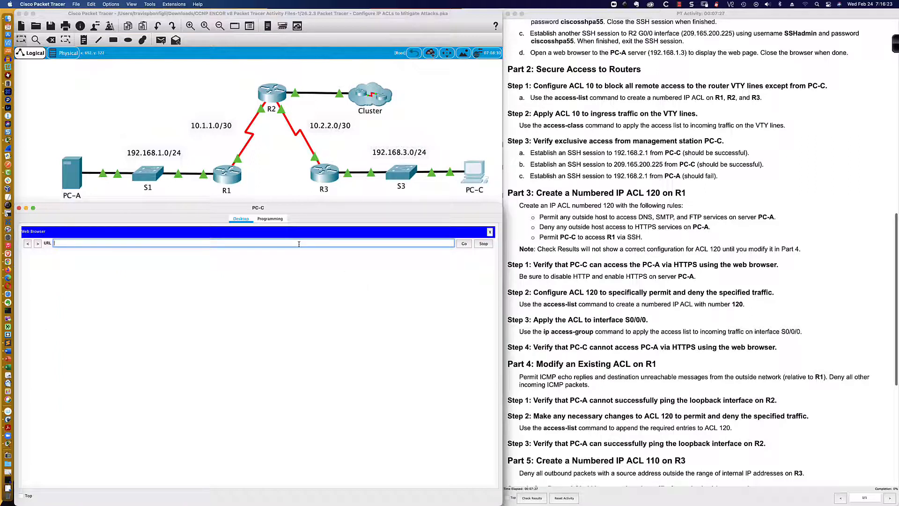
{"action": "type", "text": "192.168.1.3"}
{"action": "key", "text": "Return"}
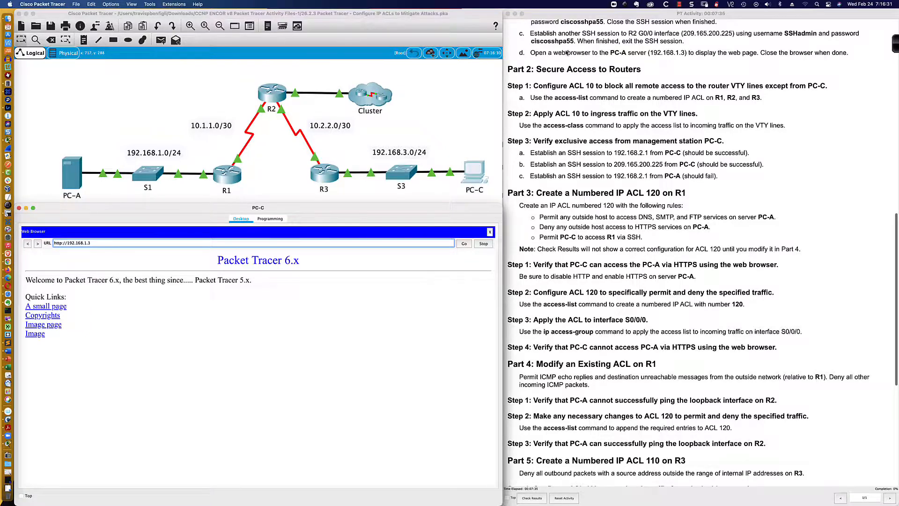
{"action": "scroll", "coordinate": [564, 54], "scroll_direction": "down", "scroll_amount": 1}
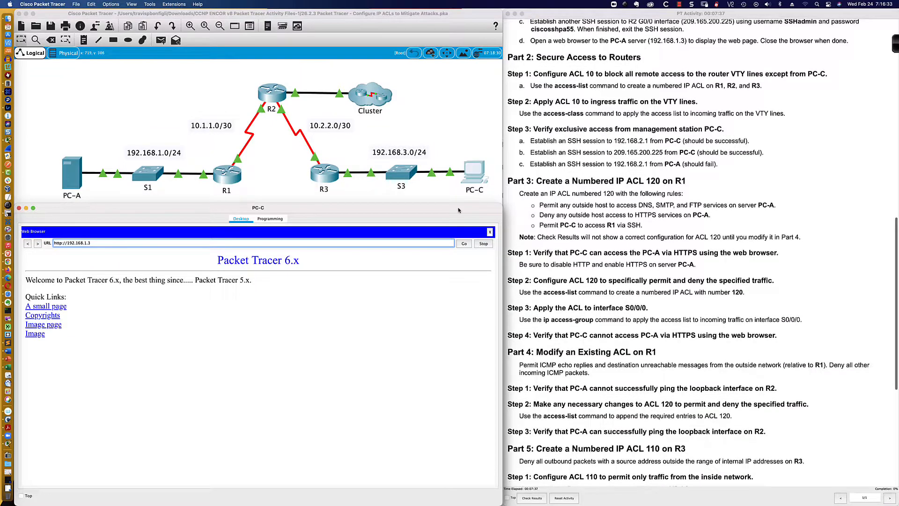
{"action": "left_click", "coordinate": [489, 233]}
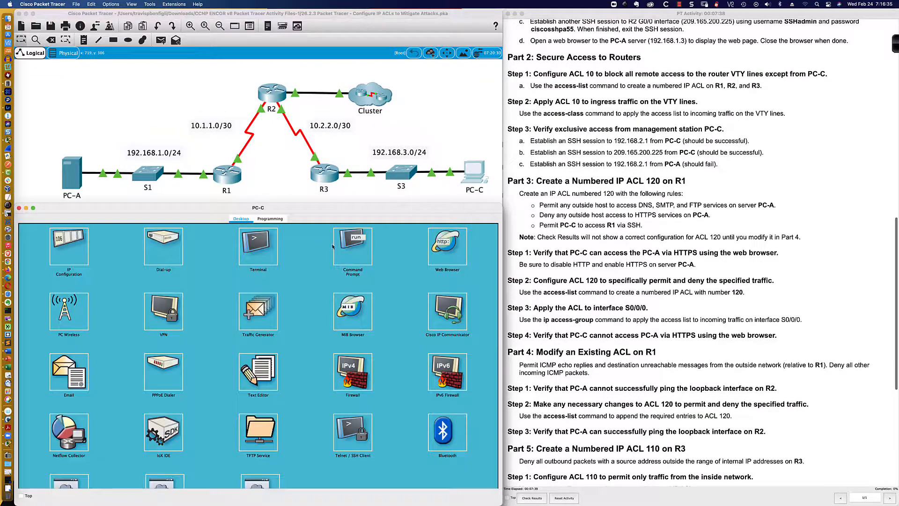
- From PC-C's Command Prompt, open an SSH session to 192.168.2.1 with username SSHadmin and enter the account password
{"action": "left_click", "coordinate": [356, 255]}
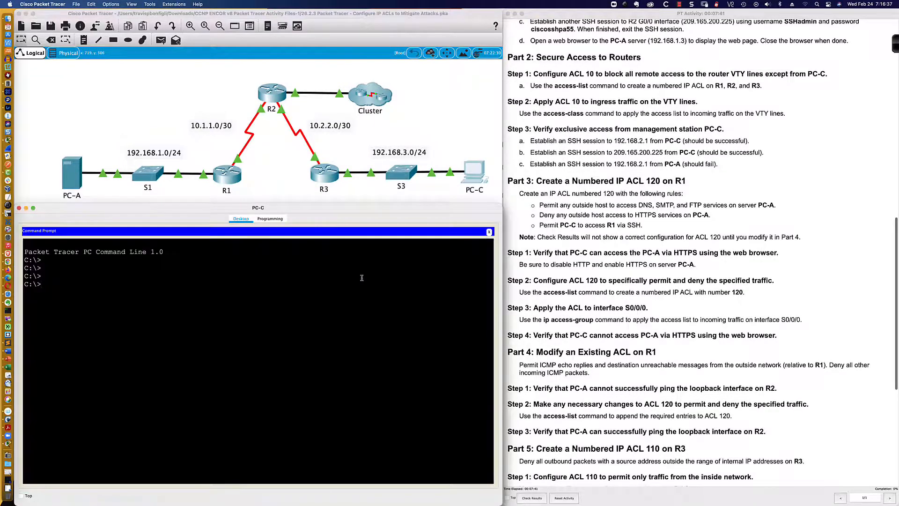
{"action": "type", "text": "ssh -l"}
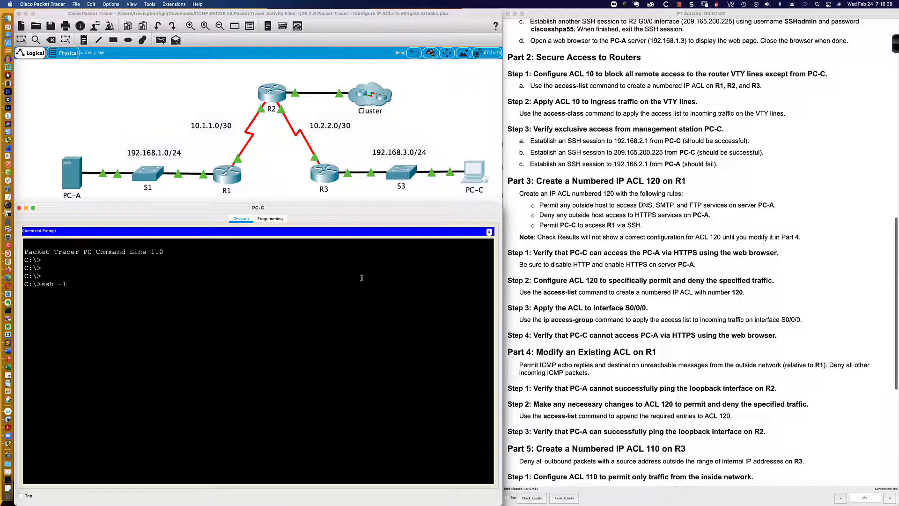
{"action": "type", "text": " 192."}
{"action": "key", "text": "BackSpace"}
{"action": "key", "text": "BackSpace"}
{"action": "key", "text": "BackSpace"}
{"action": "type", "text": "SHadmin 192.168"}
{"action": "key", "text": "Return"}
- Display R2's running configuration over the SSH session, then exit the session
{"action": "key", "text": "Return"}
{"action": "key", "text": "Return"}
{"action": "key", "text": "Return"}
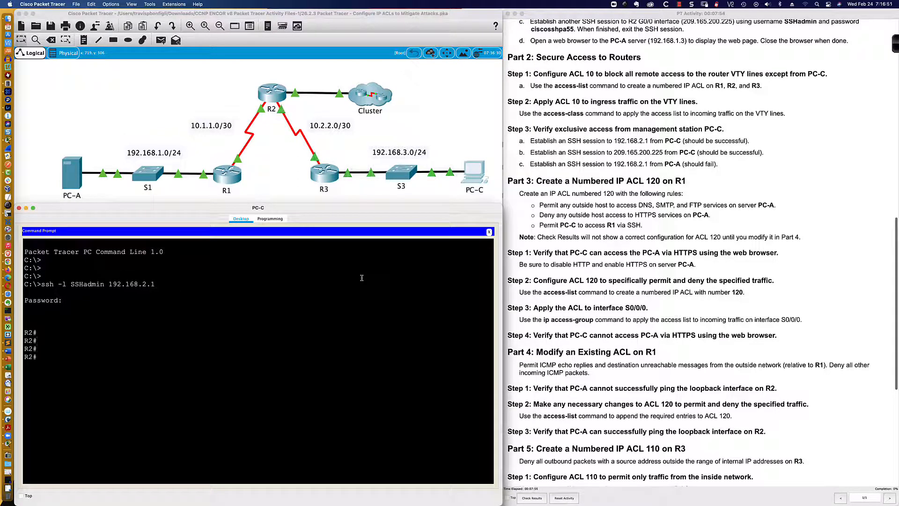
{"action": "type", "text": "who r"}
{"action": "key", "text": "BackSpace"}
{"action": "key", "text": "BackSpace"}
{"action": "key", "text": "BackSpace"}
{"action": "key", "text": "BackSpace"}
{"action": "key", "text": "BackSpace"}
{"action": "type", "text": "sh run"}
{"action": "key", "text": "Return"}
{"action": "type", "text": "q"}
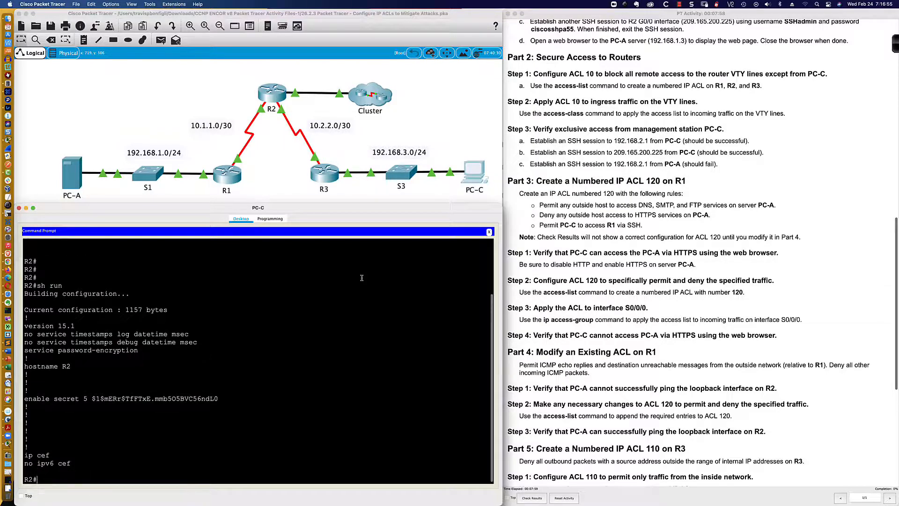
{"action": "type", "text": "exit"}
{"action": "key", "text": "Return"}
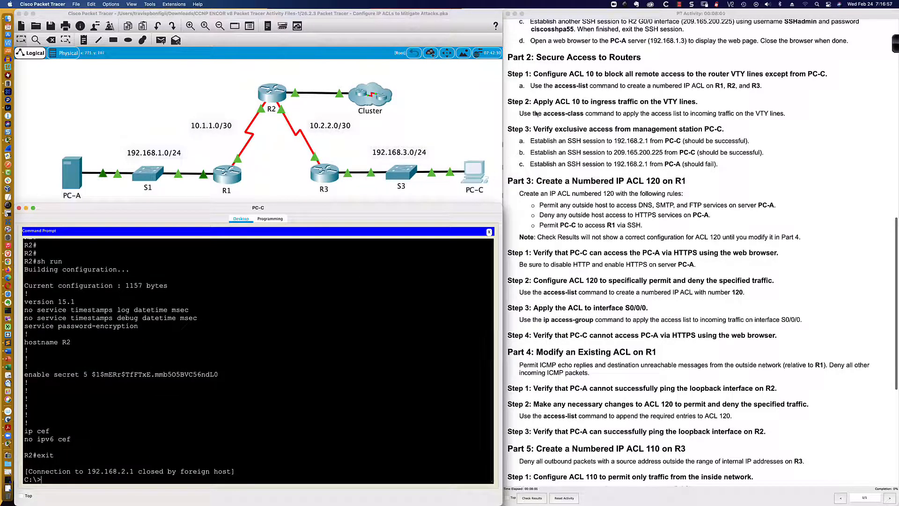
- Open R1's CLI window and enlarge it beside the topology
{"action": "scroll", "coordinate": [537, 90], "scroll_direction": "down", "scroll_amount": 1}
{"action": "scroll", "coordinate": [537, 90], "scroll_direction": "down", "scroll_amount": 1}
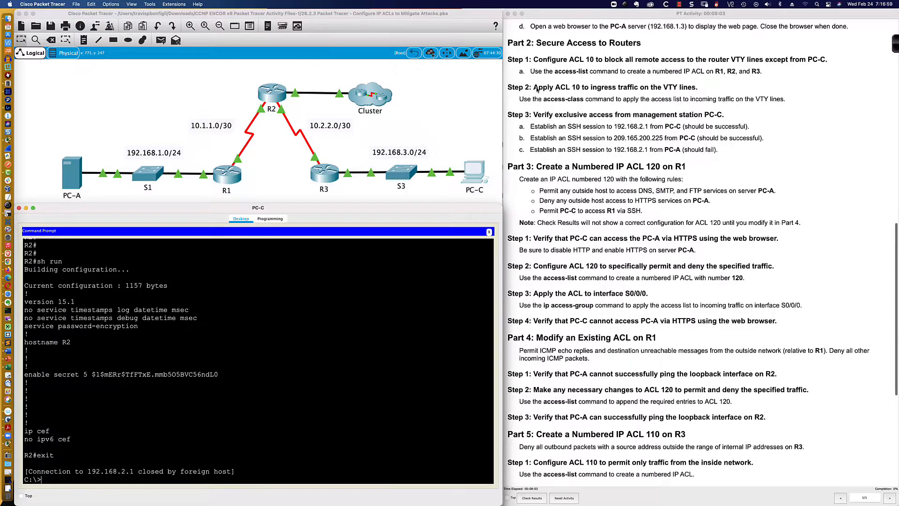
{"action": "scroll", "coordinate": [537, 90], "scroll_direction": "down", "scroll_amount": 3}
{"action": "scroll", "coordinate": [536, 90], "scroll_direction": "up", "scroll_amount": 1}
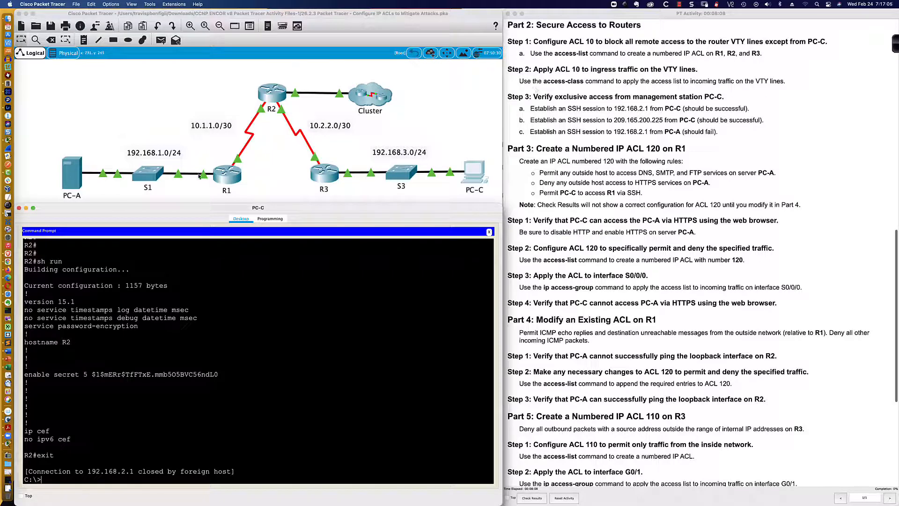
{"action": "left_click", "coordinate": [228, 175]}
{"action": "left_click_drag", "start_coordinate": [425, 151], "coordinate": [81, 300]}
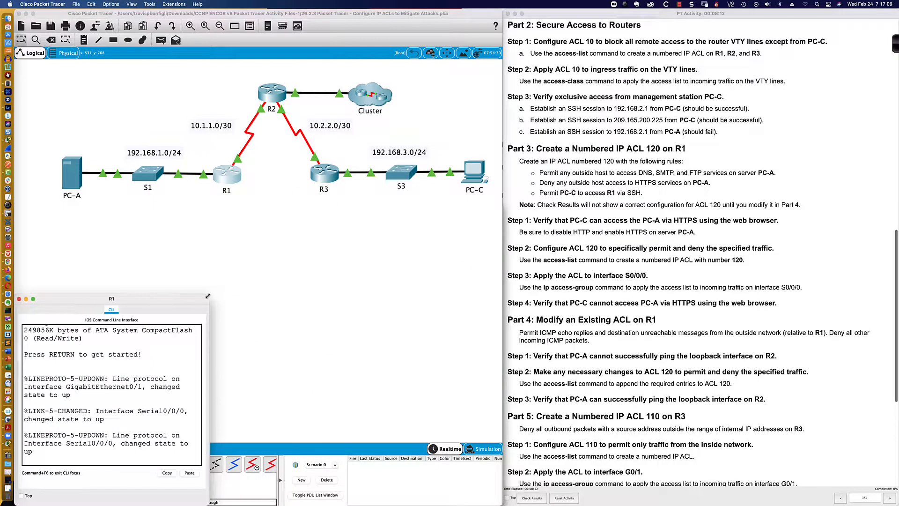
{"action": "left_click_drag", "start_coordinate": [209, 295], "coordinate": [502, 202]}
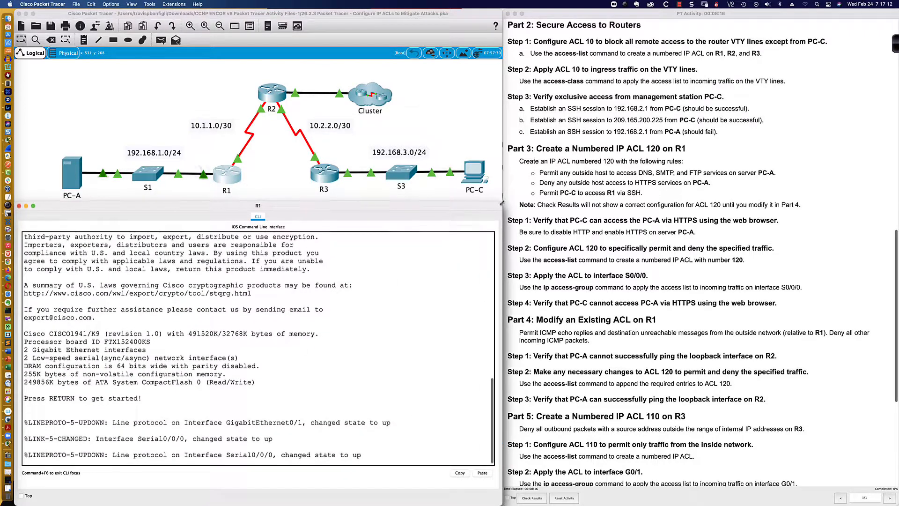
- Open R3's CLI window and enlarge it beside the topology
{"action": "left_click", "coordinate": [324, 173]}
{"action": "left_click_drag", "start_coordinate": [487, 150], "coordinate": [84, 299]}
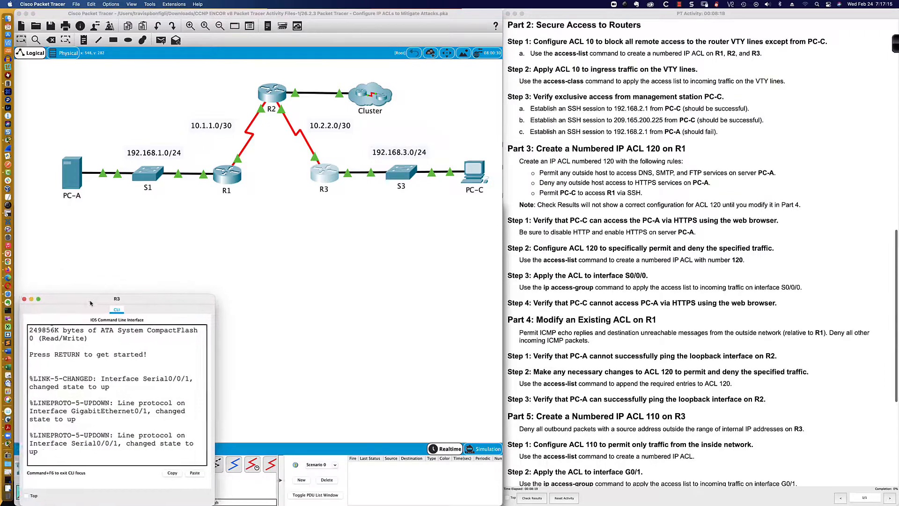
{"action": "left_click_drag", "start_coordinate": [208, 295], "coordinate": [502, 201]}
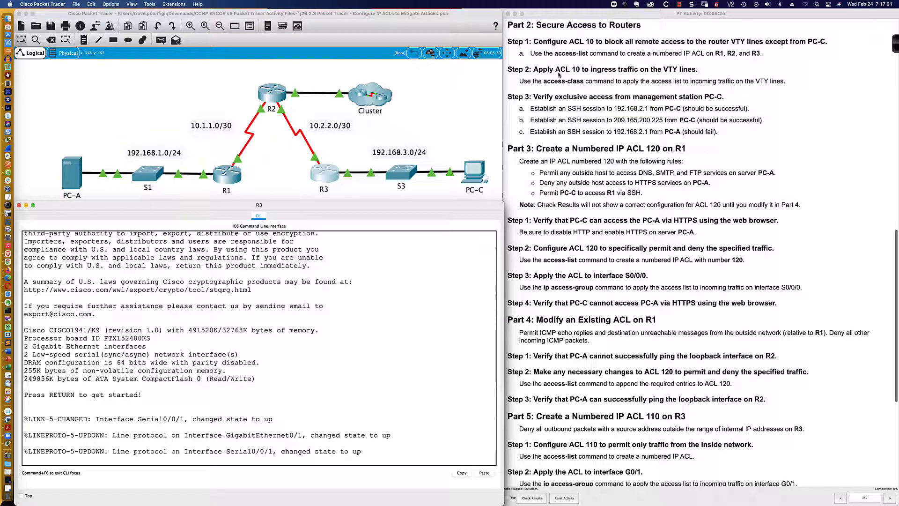
- Read the Part 2 instructions for configuring and applying ACL 10 on the VTY lines
{"action": "scroll", "coordinate": [557, 74], "scroll_direction": "down", "scroll_amount": 2}
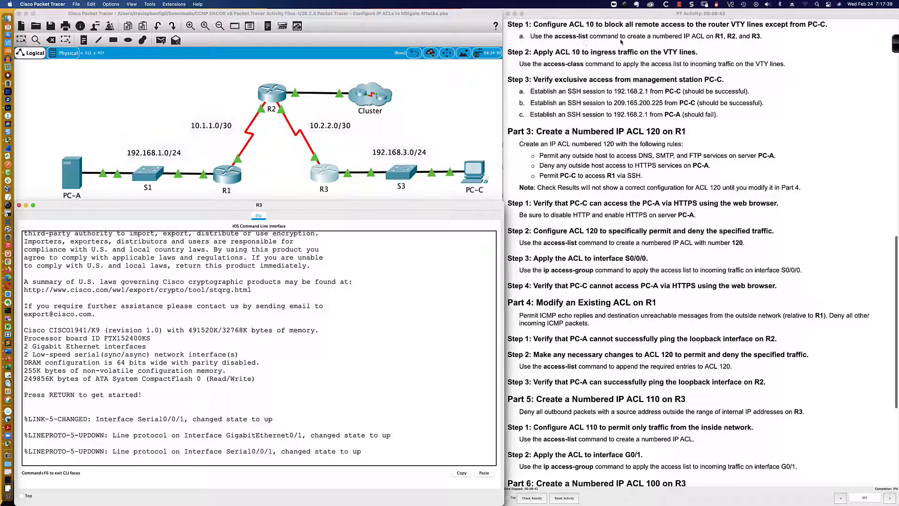
{"action": "left_click_drag", "start_coordinate": [714, 37], "coordinate": [770, 40]}
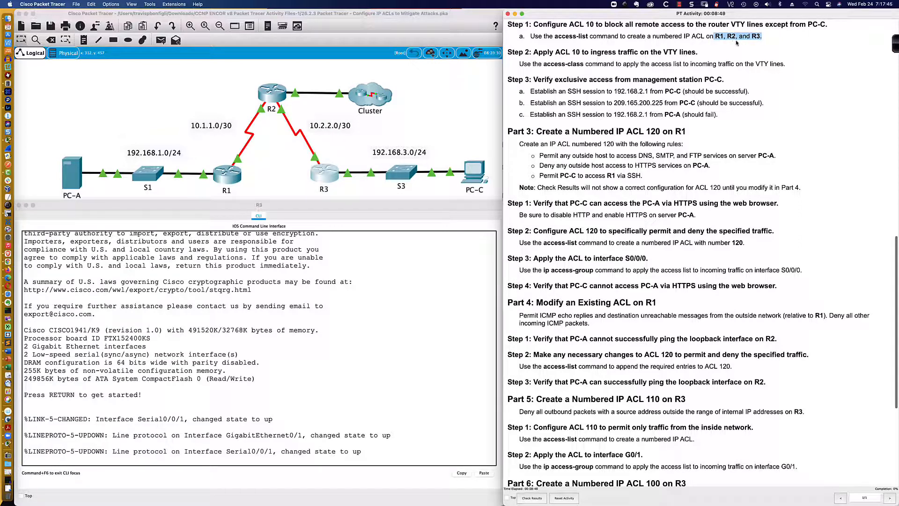
{"action": "left_click", "coordinate": [661, 43]}
{"action": "scroll", "coordinate": [569, 43], "scroll_direction": "down", "scroll_amount": 2}
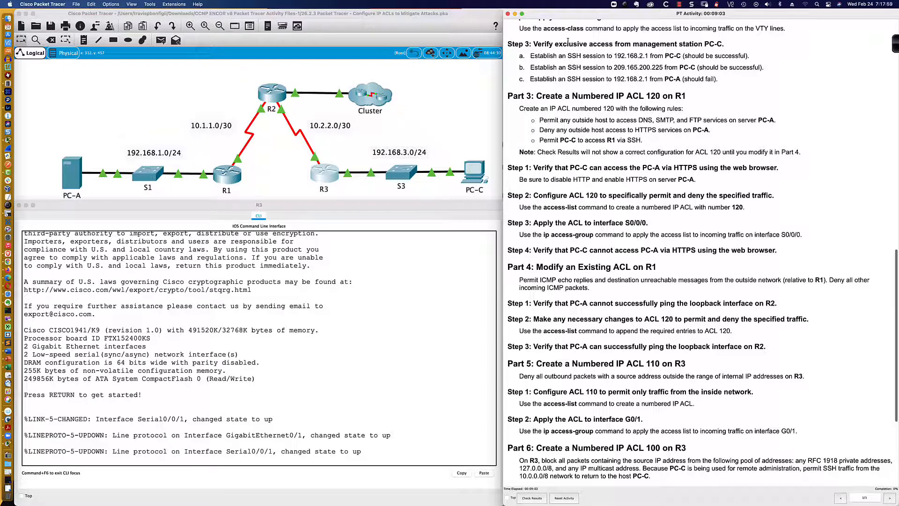
{"action": "scroll", "coordinate": [568, 41], "scroll_direction": "up", "scroll_amount": 2}
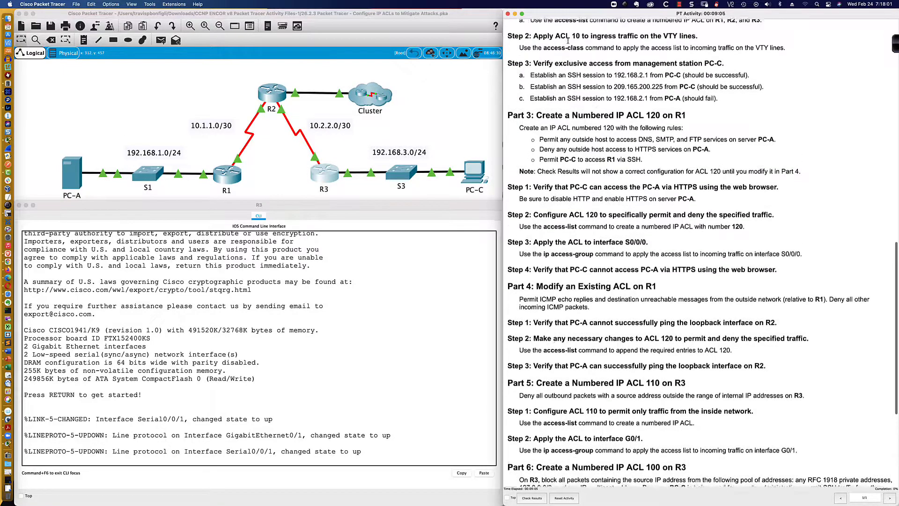
{"action": "scroll", "coordinate": [567, 43], "scroll_direction": "up", "scroll_amount": 1}
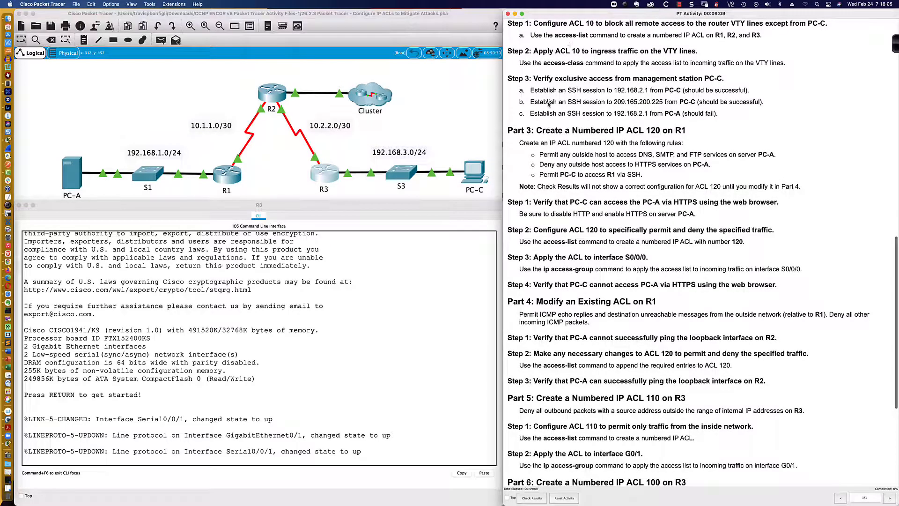
{"action": "left_click_drag", "start_coordinate": [509, 25], "coordinate": [721, 118]}
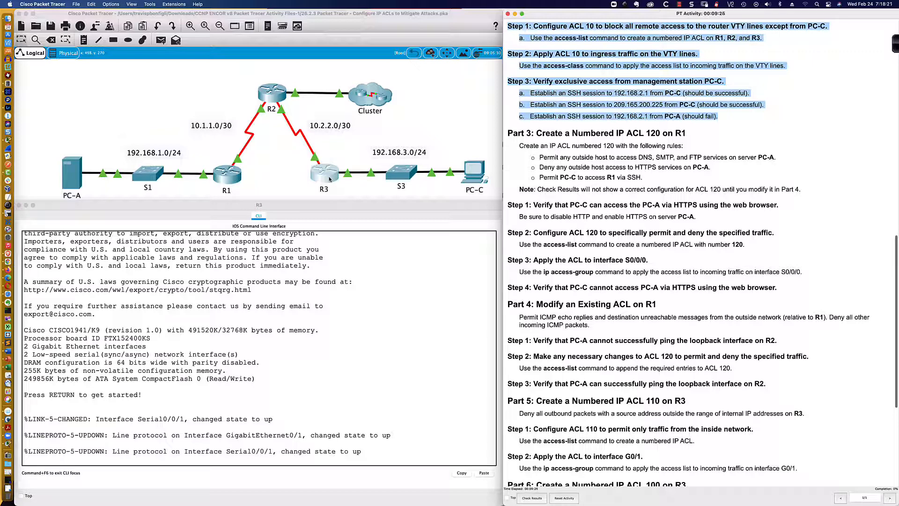
{"action": "left_click", "coordinate": [698, 53]}
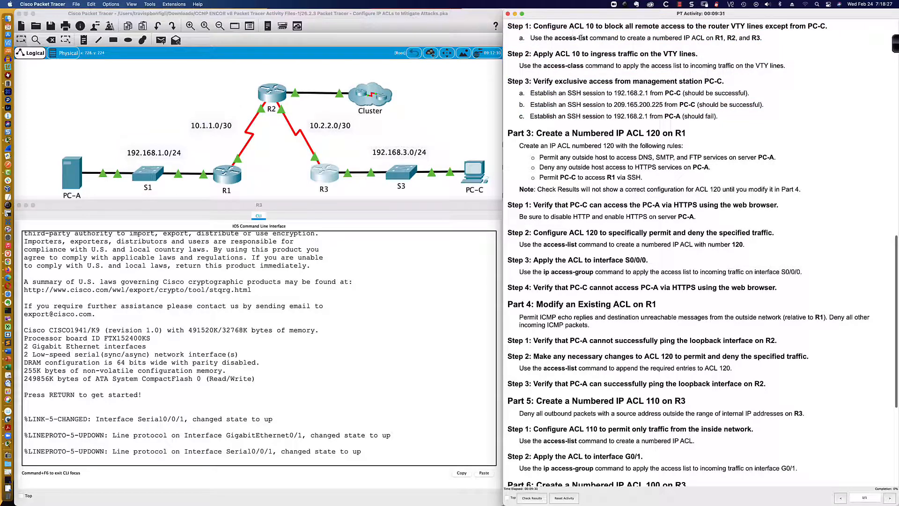
{"action": "left_click_drag", "start_coordinate": [533, 27], "coordinate": [684, 28]}
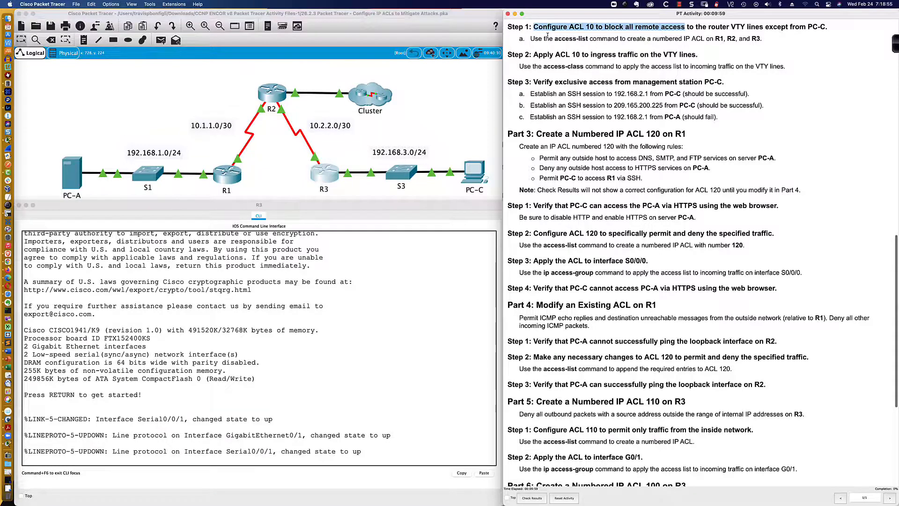
{"action": "scroll", "coordinate": [548, 36], "scroll_direction": "down", "scroll_amount": 1}
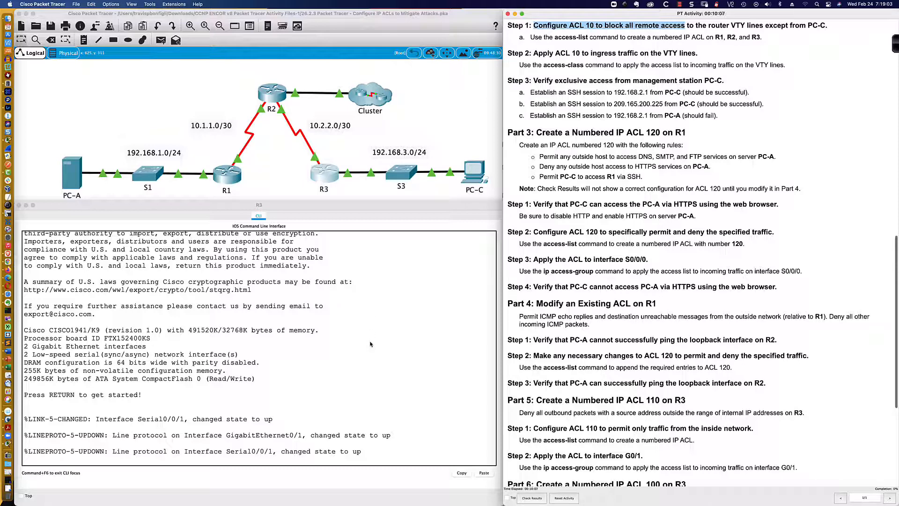
- Log in to R3's console by entering the line password
{"action": "left_click", "coordinate": [372, 359]}
{"action": "key", "text": "Return"}
{"action": "key", "text": "Return"}
{"action": "key", "text": "Return"}
{"action": "key", "text": "Return"}
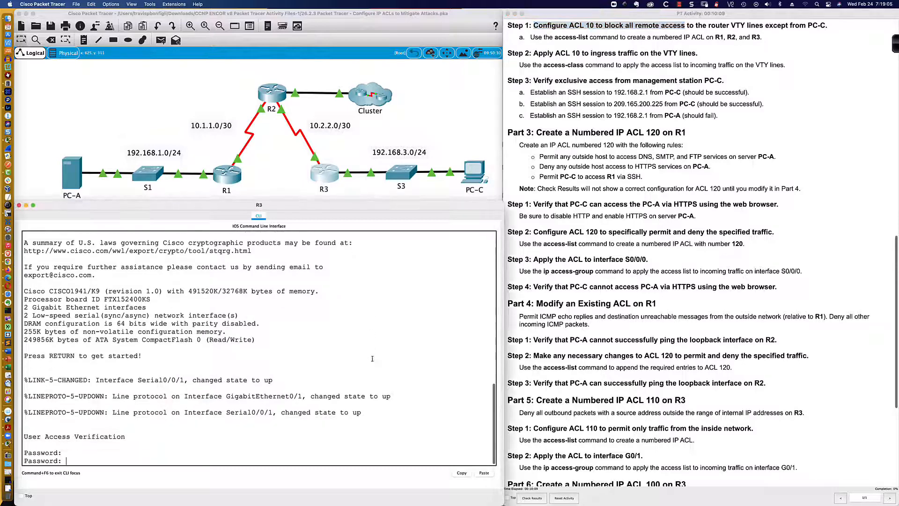
{"action": "key", "text": "Return"}
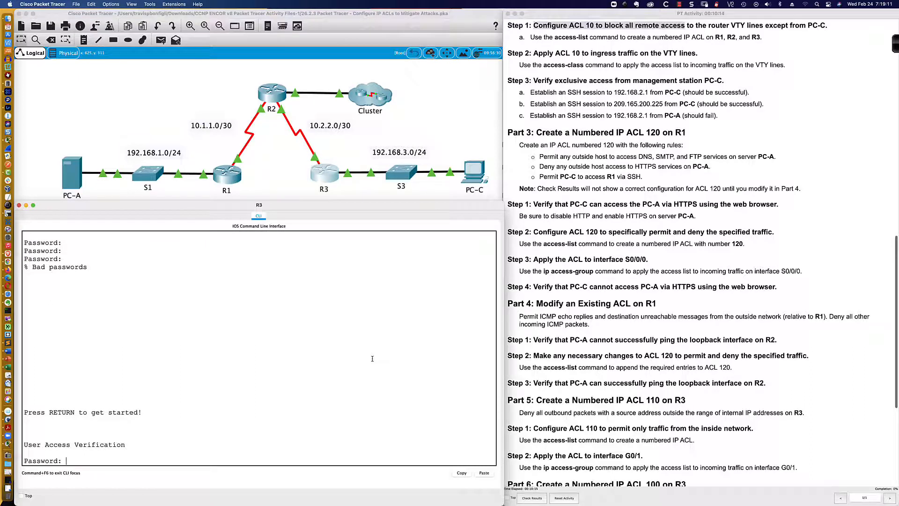
{"action": "key", "text": "Return"}
{"action": "key", "text": "Return"}
{"action": "key", "text": "Return"}
{"action": "key", "text": "Return"}
{"action": "key", "text": "Return"}
{"action": "key", "text": "Return"}
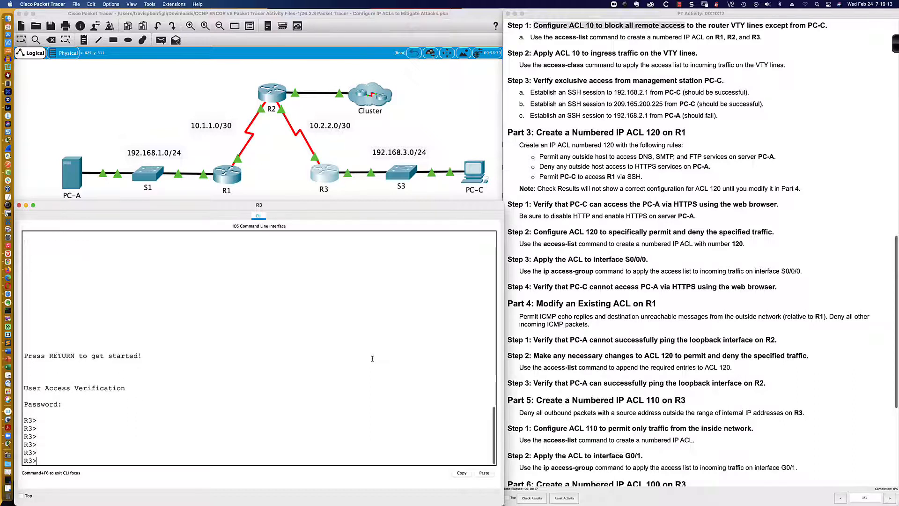
- Enter privileged EXEC mode on R3 with the enable password
{"action": "type", "text": "en"}
{"action": "key", "text": "Return"}
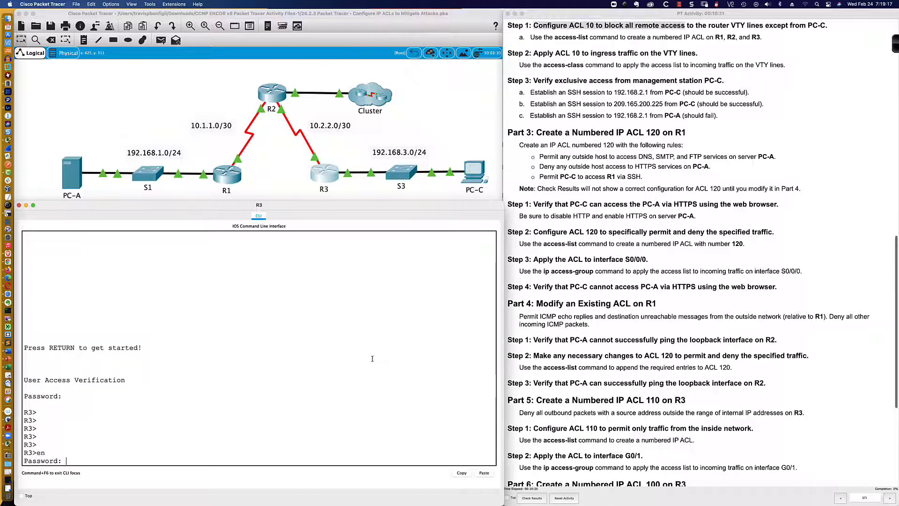
{"action": "key", "text": "Return"}
{"action": "key", "text": "Return"}
{"action": "key", "text": "Return"}
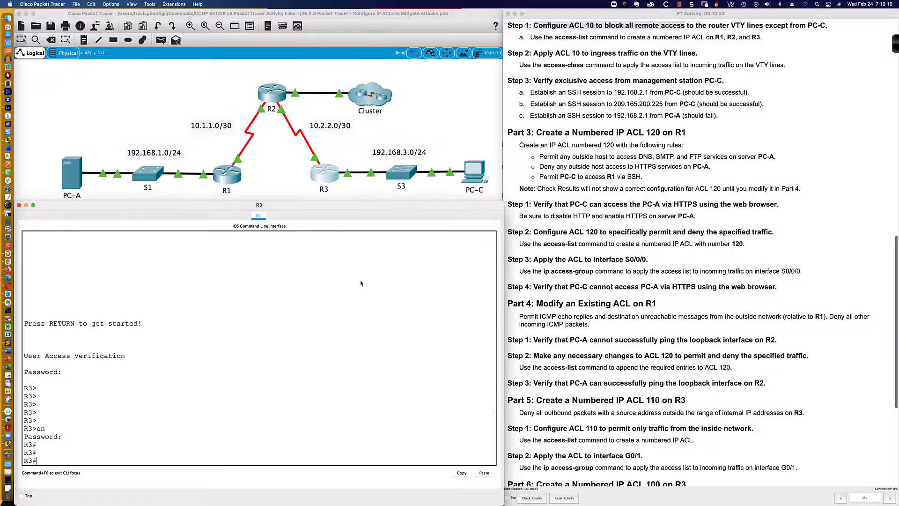
- Open R2's CLI window and enlarge it beside the topology
{"action": "left_click", "coordinate": [271, 92]}
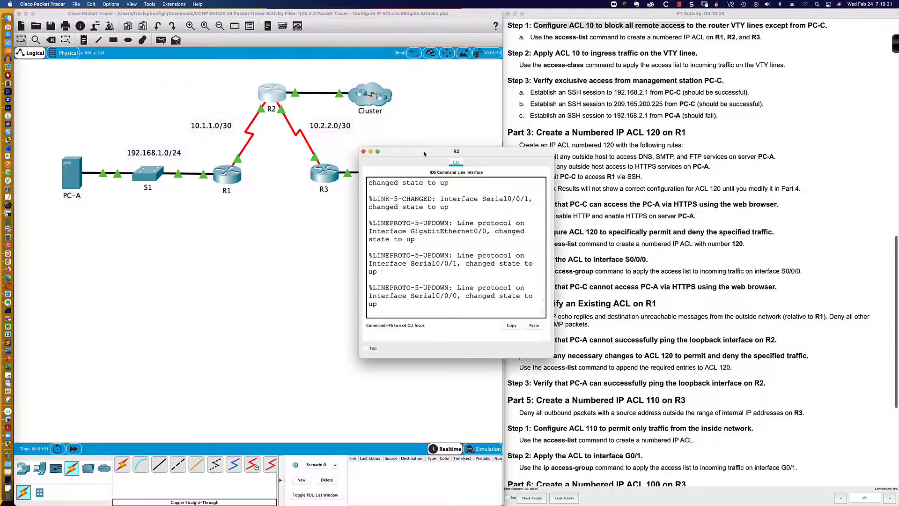
{"action": "left_click_drag", "start_coordinate": [425, 153], "coordinate": [77, 304]}
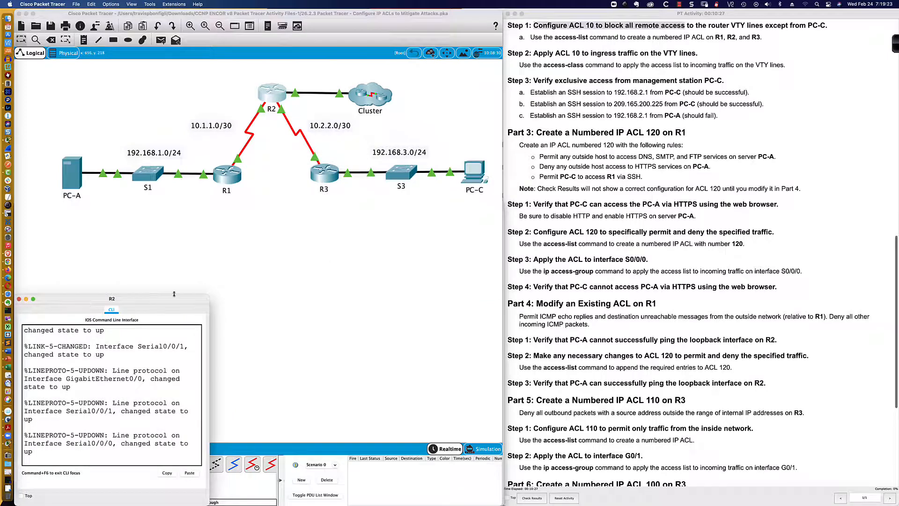
{"action": "left_click_drag", "start_coordinate": [207, 295], "coordinate": [500, 198]}
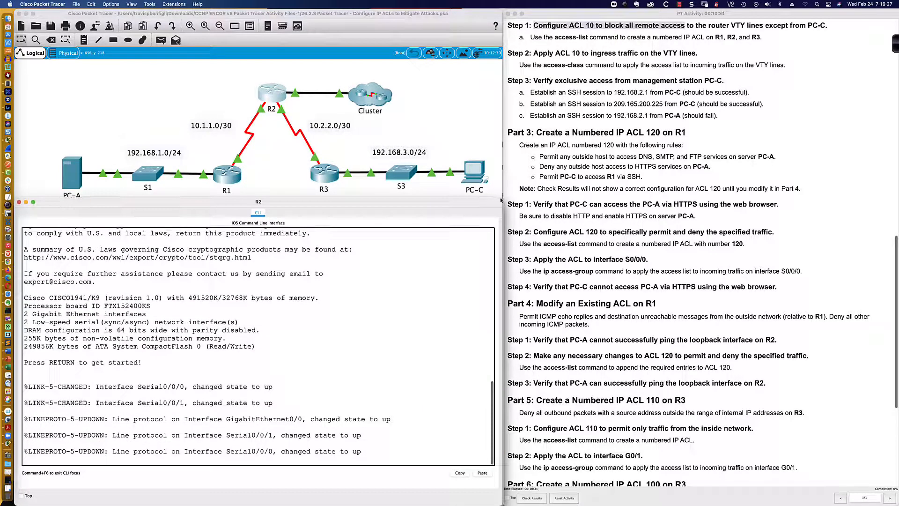
- Switch to R1's CLI and log in to its console with the line password
{"action": "left_click", "coordinate": [228, 176]}
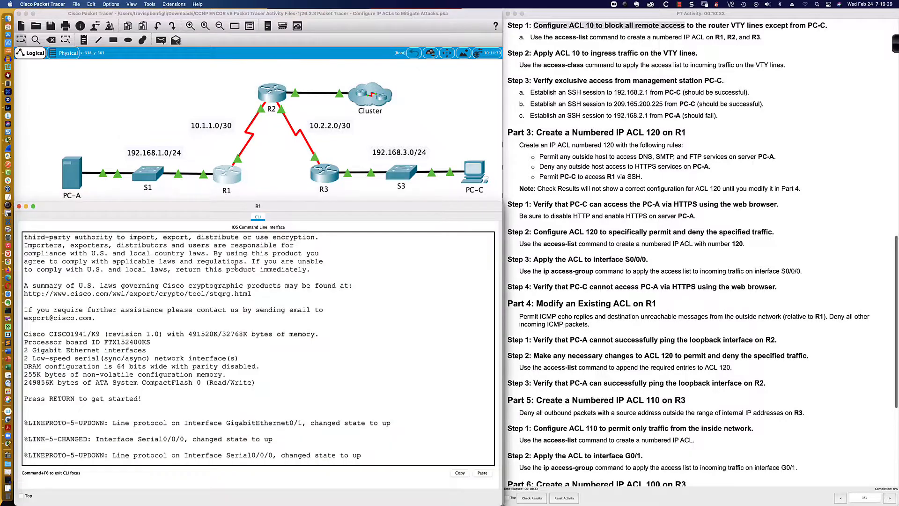
{"action": "key", "text": "Return"}
{"action": "key", "text": "Return"}
{"action": "key", "text": "Return"}
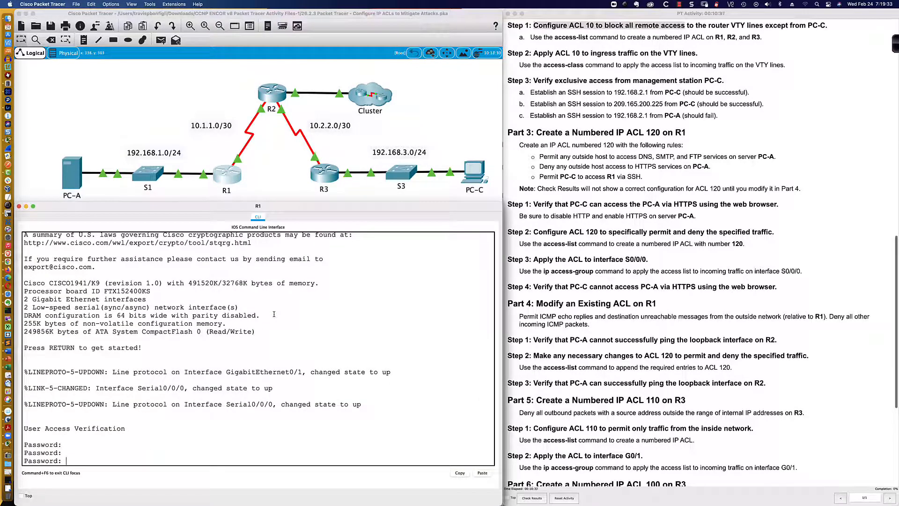
{"action": "key", "text": "Return"}
- Enter privileged EXEC mode on R1 with the enable password
{"action": "type", "text": "en"}
{"action": "key", "text": "Return"}
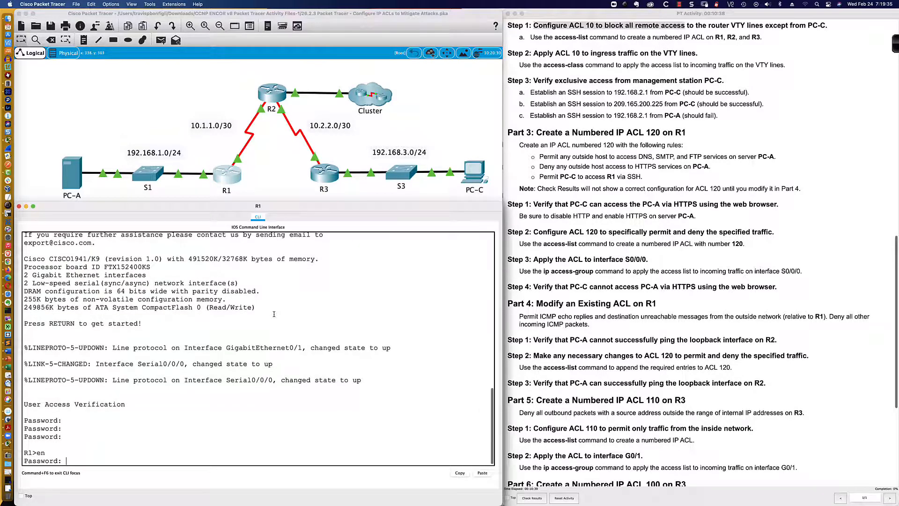
{"action": "key", "text": "Return"}
{"action": "key", "text": "Return"}
{"action": "key", "text": "Return"}
{"action": "key", "text": "Return"}
{"action": "key", "text": "Return"}
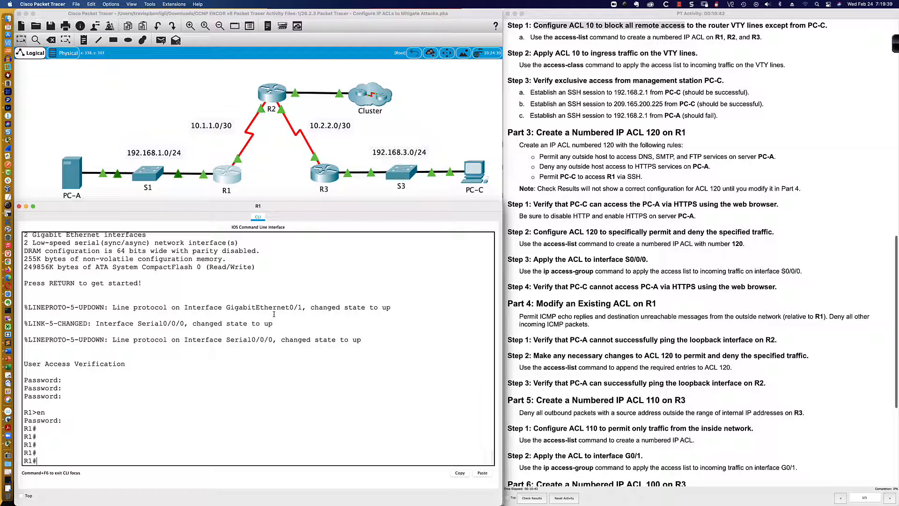
- Enter global configuration mode on R1 and start the command access-list 10 permit 192.168.3.3
{"action": "type", "text": "conf t"}
{"action": "key", "text": "Return"}
{"action": "key", "text": "Return"}
{"action": "key", "text": "Return"}
{"action": "key", "text": "Return"}
{"action": "type", "text": "acc"}
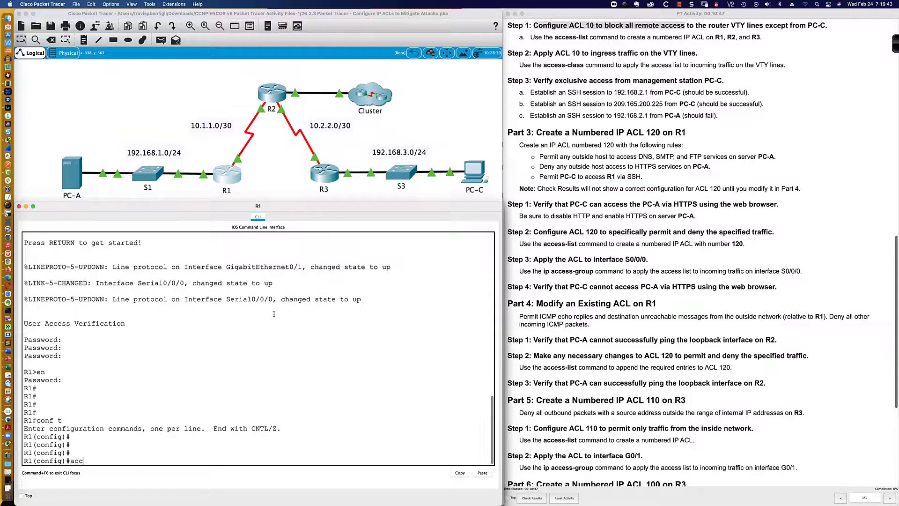
{"action": "type", "text": "ess-list 10"}
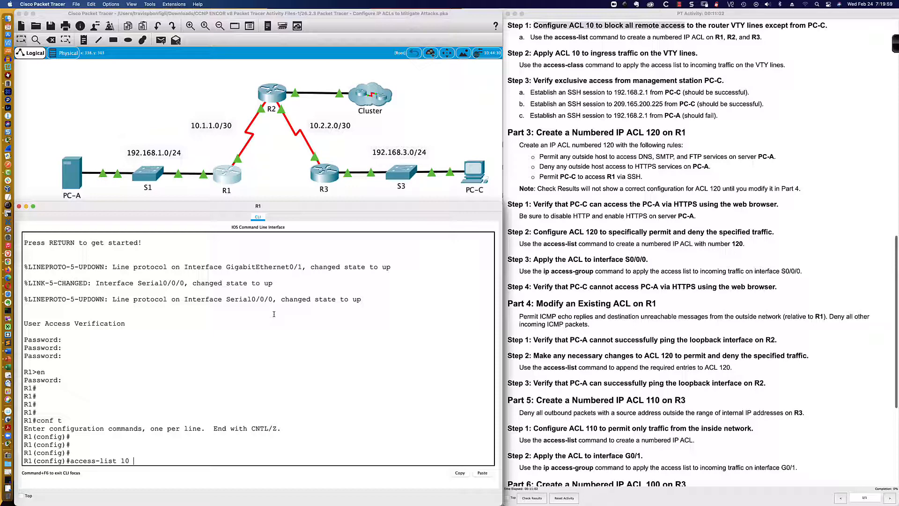
{"action": "type", "text": "ermit 192.168.3.3"}
- Check PC-C's IP configuration, then return to R1's CLI
{"action": "left_click", "coordinate": [477, 185]}
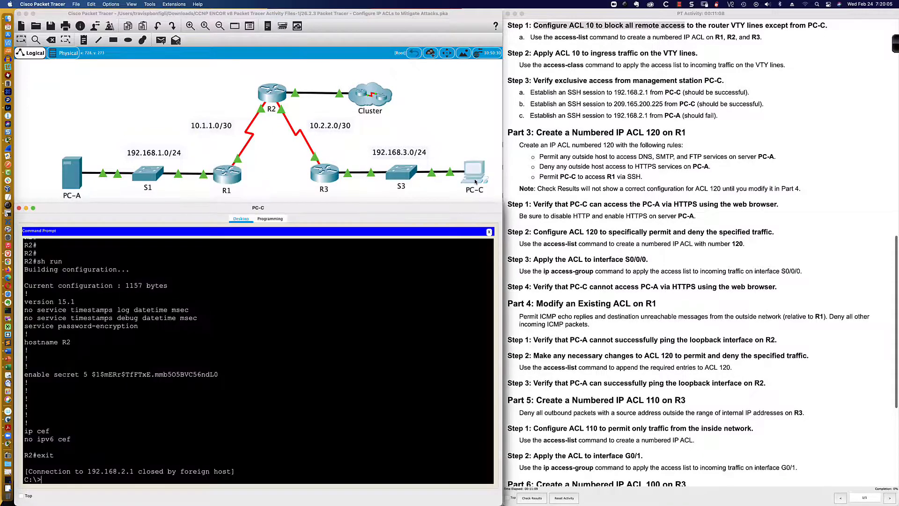
{"action": "left_click", "coordinate": [488, 231]}
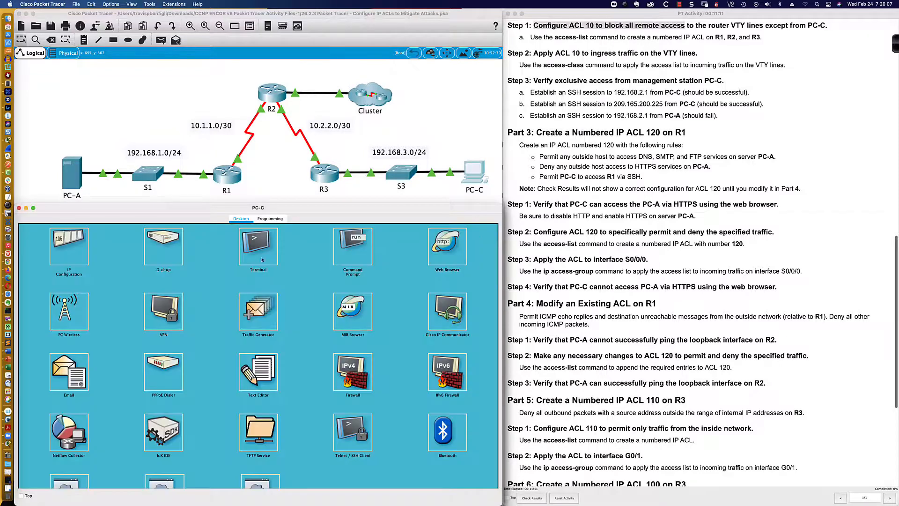
{"action": "left_click", "coordinate": [61, 253]}
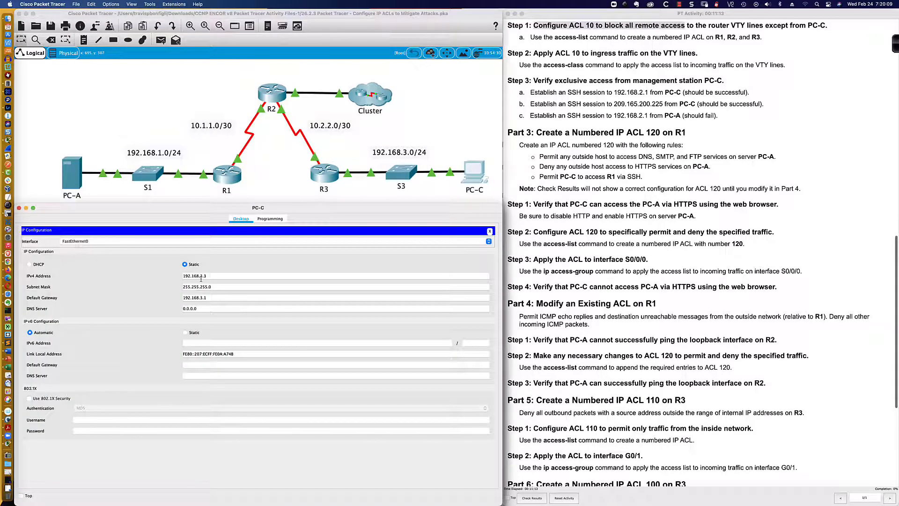
{"action": "left_click", "coordinate": [490, 232]}
{"action": "left_click", "coordinate": [229, 182]}
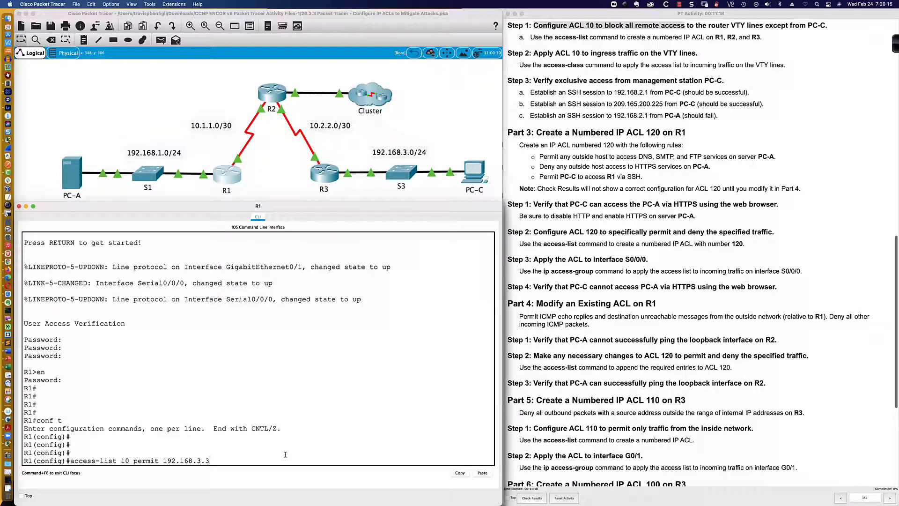
- Complete R1's ACL 10 entry as access-list 10 permit host 192.168.3.3
{"action": "type", "text": "0.0.0.0"}
{"action": "key", "text": "BackSpace"}
{"action": "key", "text": "BackSpace"}
{"action": "key", "text": "BackSpace"}
{"action": "key", "text": "BackSpace"}
{"action": "key", "text": "BackSpace"}
{"action": "key", "text": "BackSpace"}
{"action": "key", "text": "BackSpace"}
{"action": "key", "text": "BackSpace"}
{"action": "key", "text": "Left"}
{"action": "key", "text": "Left"}
{"action": "key", "text": "Left"}
{"action": "key", "text": "Left"}
{"action": "key", "text": "Left"}
{"action": "key", "text": "Left"}
{"action": "type", "text": "host"}
{"action": "key", "text": "Return"}
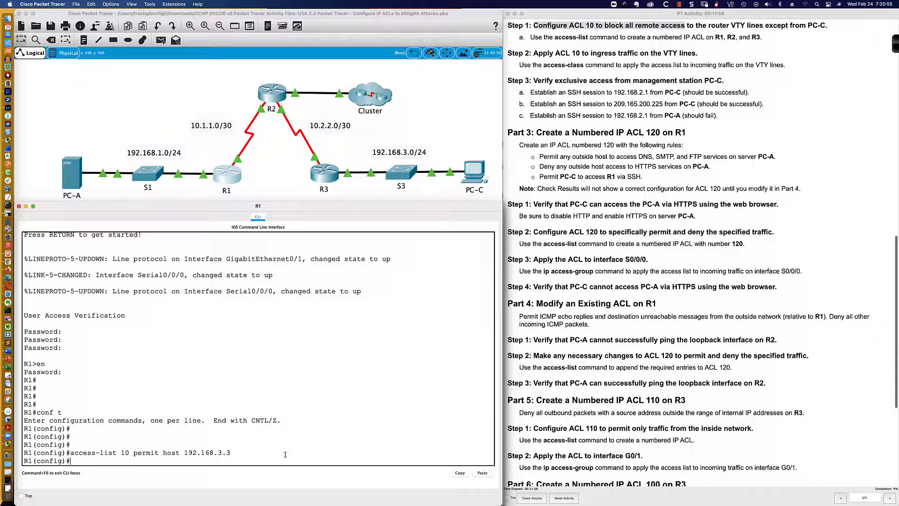
- Look up the available options for an access-list 10 deny statement on R1
{"action": "key", "text": "Up"}
{"action": "key", "text": "BackSpace"}
{"action": "key", "text": "BackSpace"}
{"action": "key", "text": "BackSpace"}
{"action": "key", "text": "BackSpace"}
{"action": "key", "text": "BackSpace"}
{"action": "key", "text": "BackSpace"}
{"action": "key", "text": "BackSpace"}
{"action": "key", "text": "BackSpace"}
{"action": "key", "text": "BackSpace"}
{"action": "key", "text": "BackSpace"}
{"action": "key", "text": "BackSpace"}
{"action": "key", "text": "BackSpace"}
{"action": "key", "text": "BackSpace"}
{"action": "key", "text": "BackSpace"}
{"action": "key", "text": "BackSpace"}
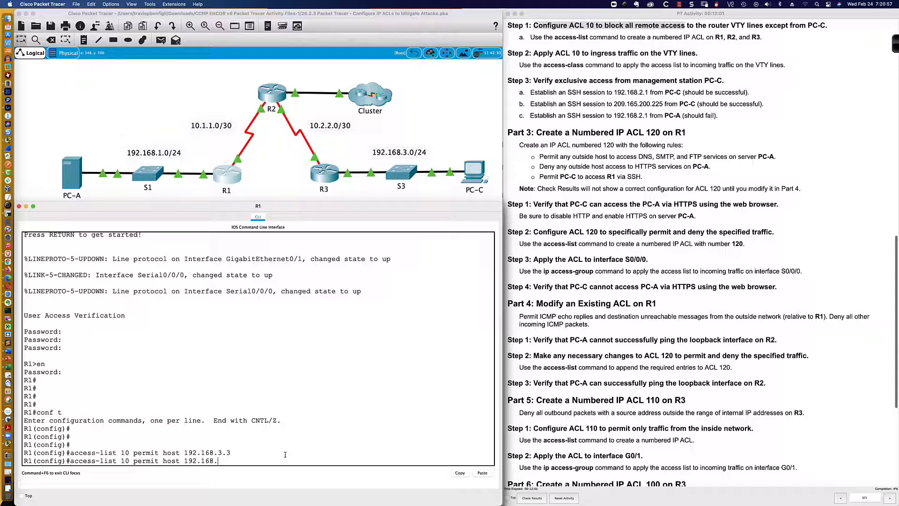
{"action": "key", "text": "BackSpace"}
{"action": "key", "text": "BackSpace"}
{"action": "key", "text": "BackSpace"}
{"action": "key", "text": "BackSpace"}
{"action": "key", "text": "BackSpace"}
{"action": "key", "text": "BackSpace"}
{"action": "key", "text": "BackSpace"}
{"action": "key", "text": "BackSpace"}
{"action": "type", "text": "deny"}
{"action": "key", "text": "Tab"}
{"action": "type", "text": "?"}
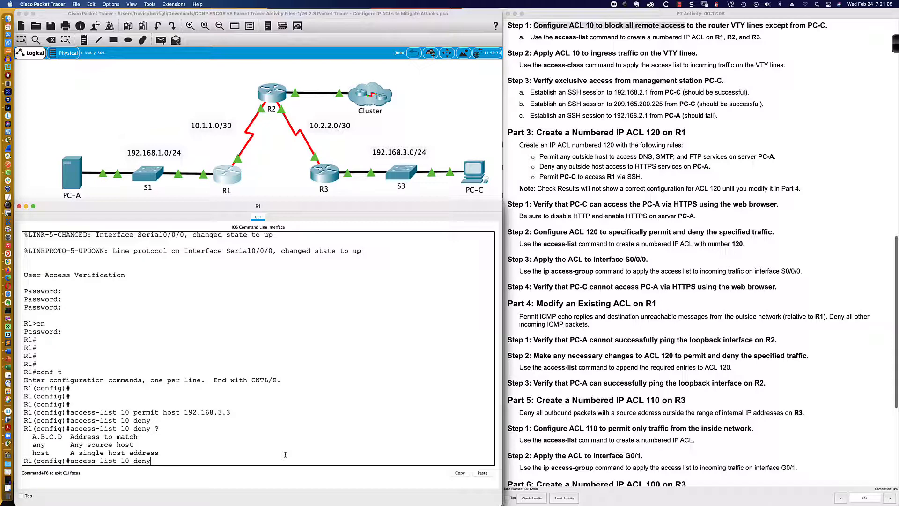
- Enter R1's VTY lines 0 4 and apply access-class 10 inbound
{"action": "key", "text": "BackSpace"}
{"action": "key", "text": "BackSpace"}
{"action": "key", "text": "BackSpace"}
{"action": "key", "text": "BackSpace"}
{"action": "key", "text": "BackSpace"}
{"action": "key", "text": "BackSpace"}
{"action": "key", "text": "BackSpace"}
{"action": "key", "text": "BackSpace"}
{"action": "key", "text": "BackSpace"}
{"action": "key", "text": "BackSpace"}
{"action": "key", "text": "BackSpace"}
{"action": "key", "text": "BackSpace"}
{"action": "key", "text": "BackSpace"}
{"action": "key", "text": "BackSpace"}
{"action": "key", "text": "BackSpace"}
{"action": "key", "text": "BackSpace"}
{"action": "key", "text": "BackSpace"}
{"action": "key", "text": "BackSpace"}
{"action": "key", "text": "BackSpace"}
{"action": "type", "text": "int v"}
{"action": "type", "text": "e vty 0"}
{"action": "type", "text": " 4"}
{"action": "key", "text": "Return"}
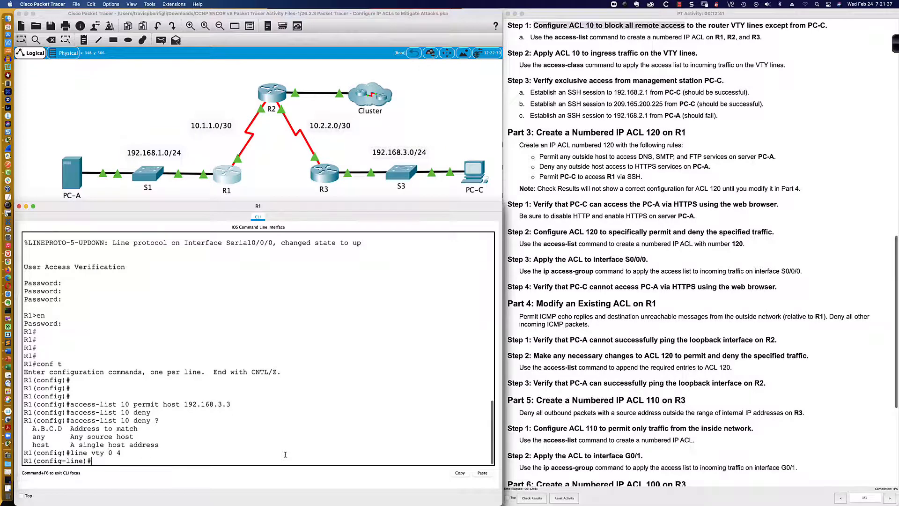
{"action": "type", "text": "access-class"}
{"action": "key", "text": "Tab"}
{"action": "type", "text": "10"}
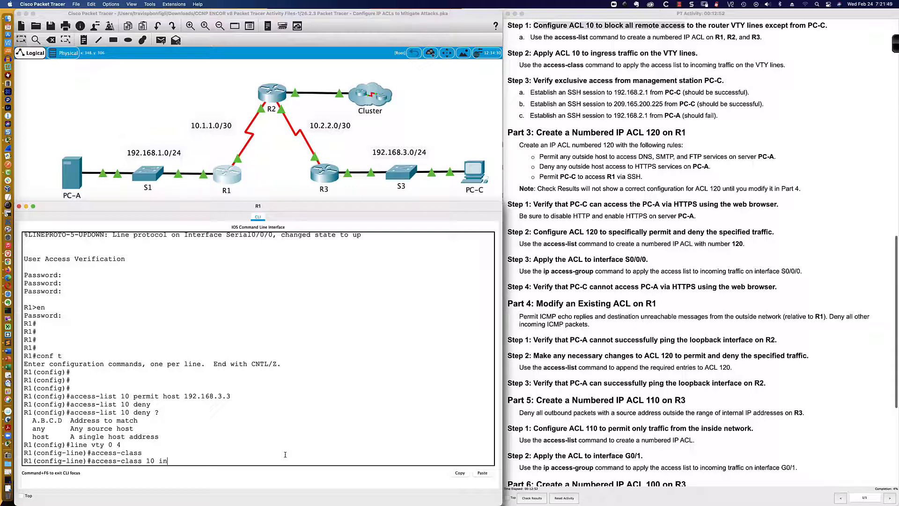
{"action": "key", "text": "Return"}
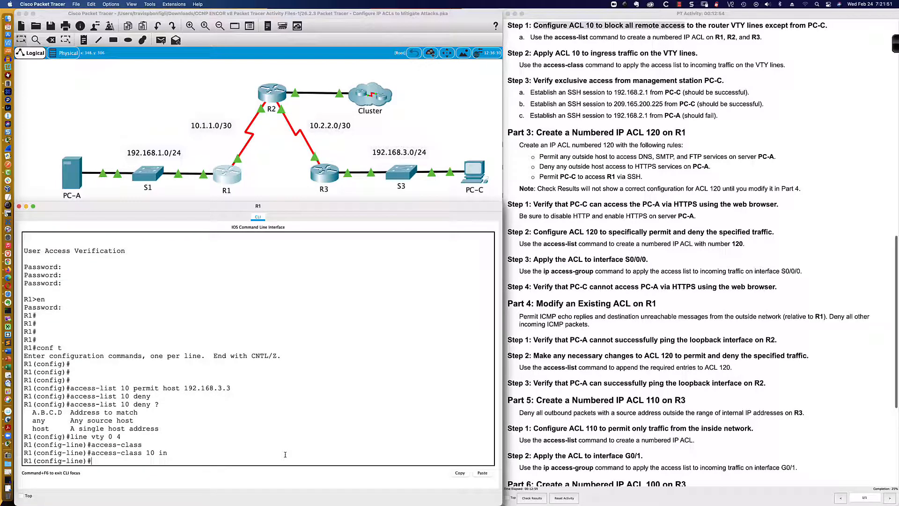
- Open PC-A's command prompt and exit its SSH session to R2
{"action": "left_click_drag", "start_coordinate": [182, 387], "coordinate": [230, 387]}
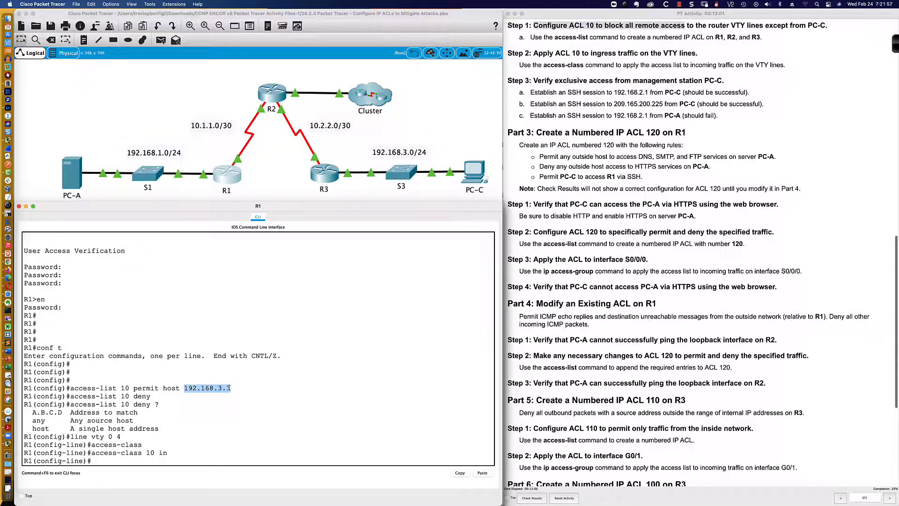
{"action": "left_click", "coordinate": [75, 186]}
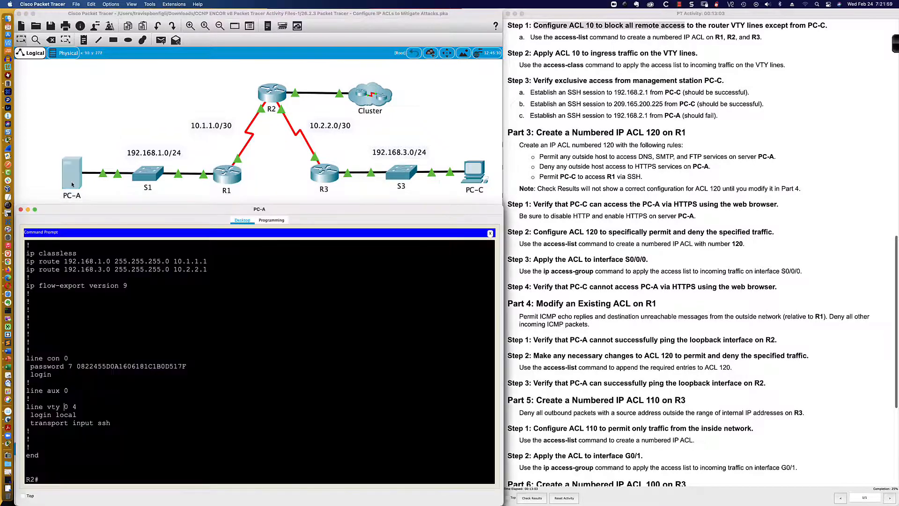
{"action": "left_click", "coordinate": [272, 346]}
{"action": "key", "text": "Return"}
{"action": "key", "text": "Return"}
{"action": "key", "text": "Return"}
{"action": "key", "text": "Return"}
{"action": "type", "text": "exit"}
{"action": "key", "text": "Return"}
{"action": "key", "text": "Return"}
{"action": "key", "text": "Return"}
{"action": "key", "text": "Return"}
{"action": "key", "text": "Return"}
{"action": "key", "text": "Return"}
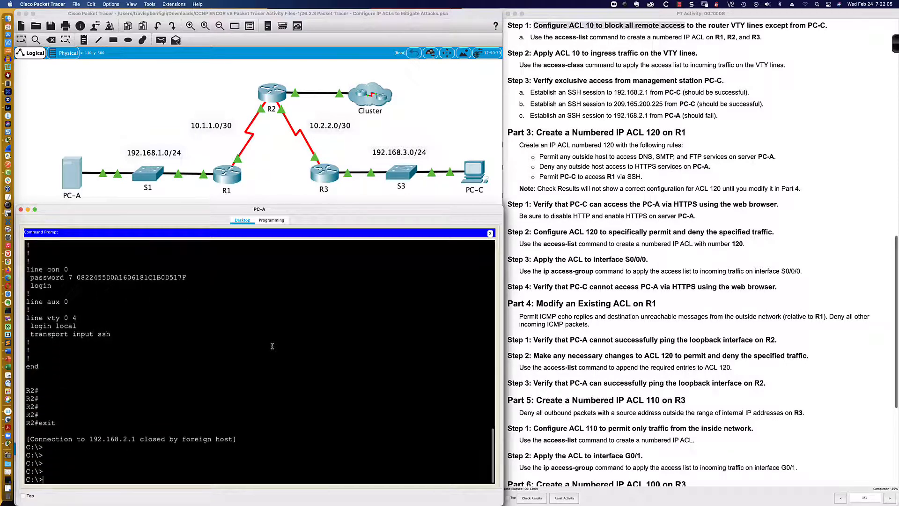
- From PC-A, attempt an SSH session to 192.168.1.1 as user SSHadmin
{"action": "type", "text": "ping"}
{"action": "key", "text": "BackSpace"}
{"action": "key", "text": "BackSpace"}
{"action": "key", "text": "BackSpace"}
{"action": "key", "text": "BackSpace"}
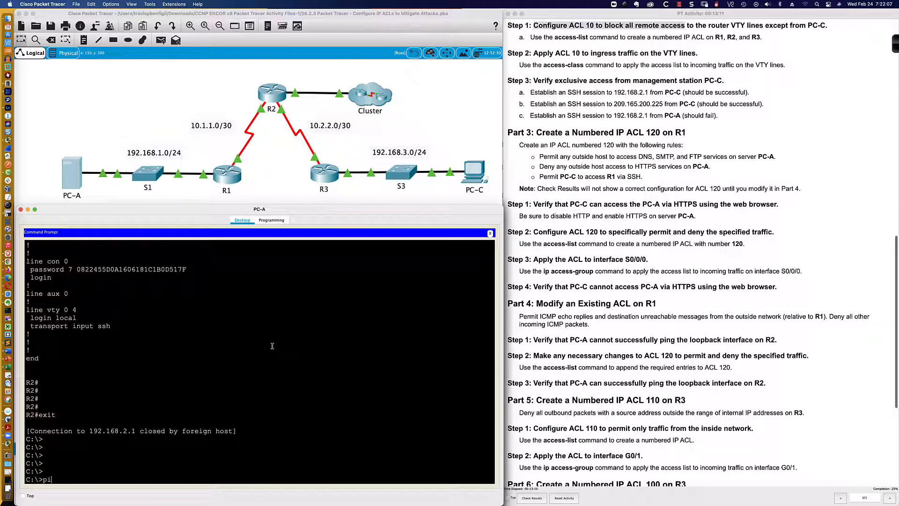
{"action": "type", "text": "ssh -l SSHadmin 192.168.1.1"}
{"action": "key", "text": "Return"}
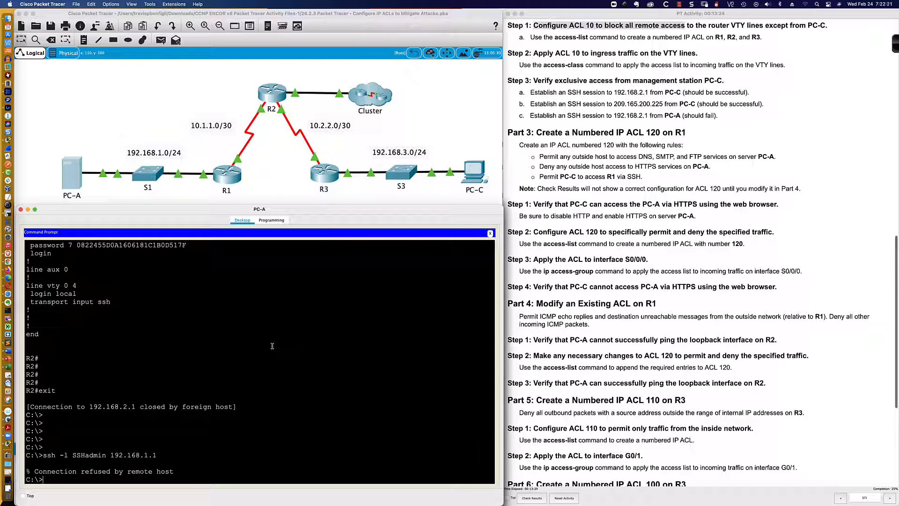
- Open R2's CLI and log in to privileged EXEC mode with the console and enable passwords
{"action": "left_click", "coordinate": [272, 93]}
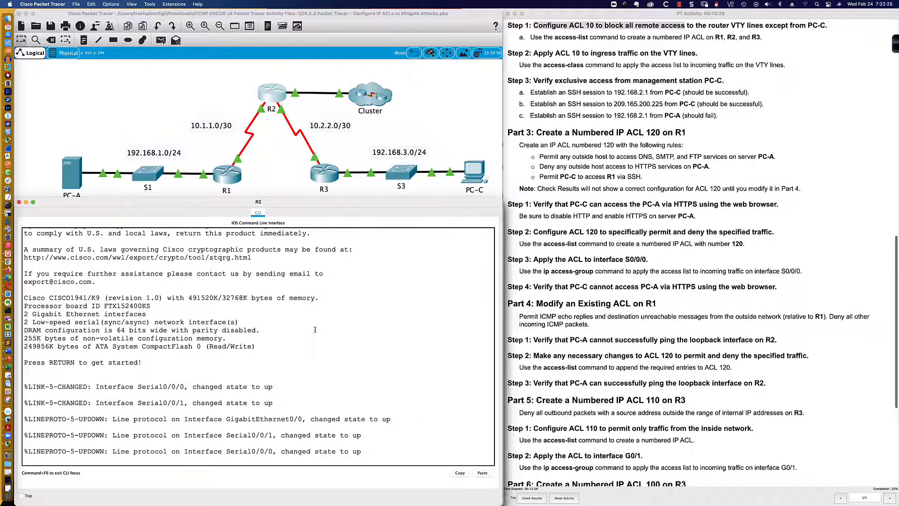
{"action": "key", "text": "Return"}
{"action": "key", "text": "Return"}
{"action": "key", "text": "Return"}
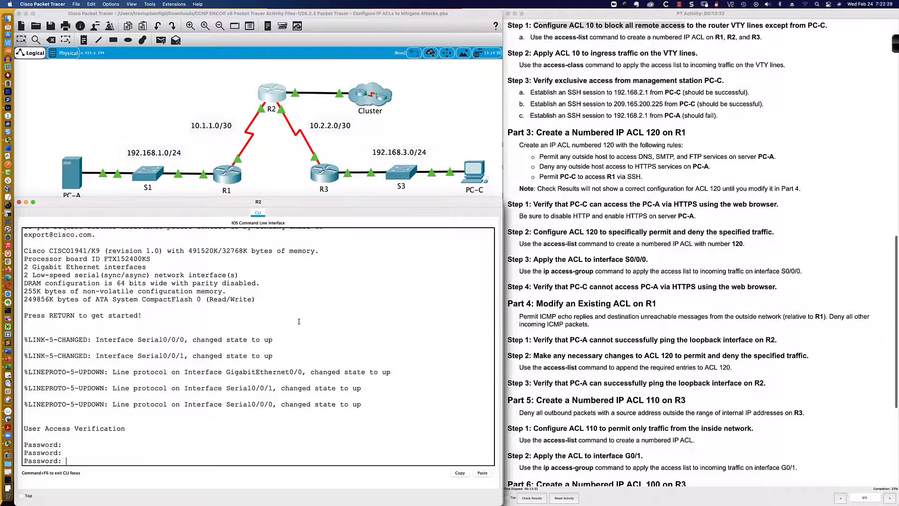
{"action": "key", "text": "Return"}
{"action": "type", "text": "en"}
{"action": "key", "text": "Return"}
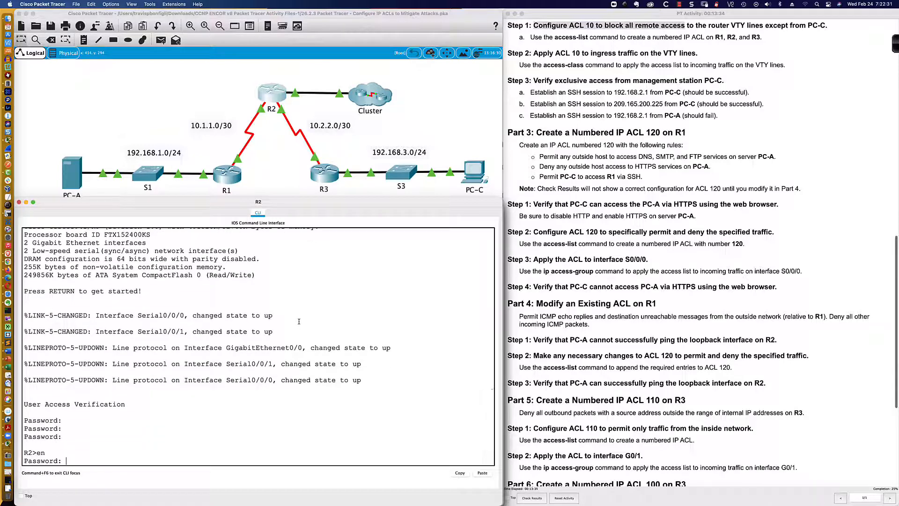
{"action": "key", "text": "Return"}
{"action": "key", "text": "Return"}
{"action": "key", "text": "Return"}
{"action": "key", "text": "Return"}
{"action": "key", "text": "Return"}
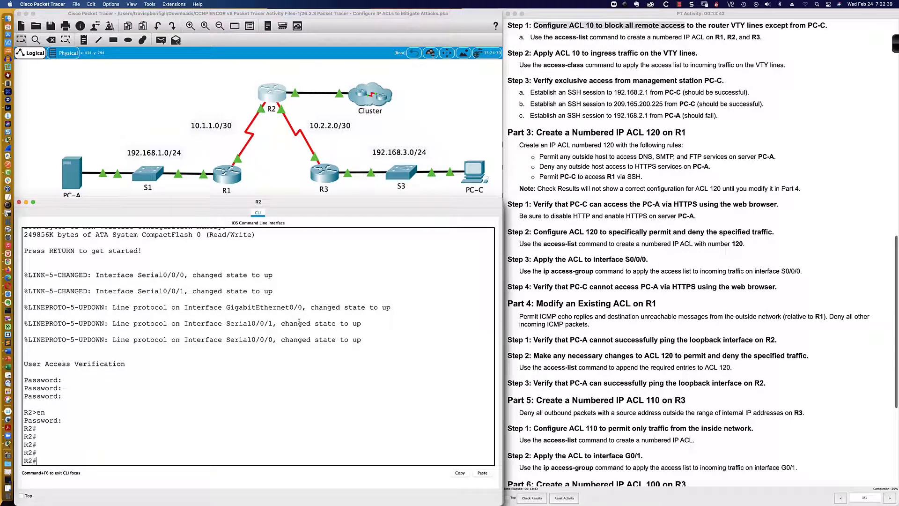
- Enter global configuration on R2 and create access-list 10 permit host 192.168.3.3
{"action": "type", "text": "conf t"}
{"action": "key", "text": "Return"}
{"action": "type", "text": "acce"}
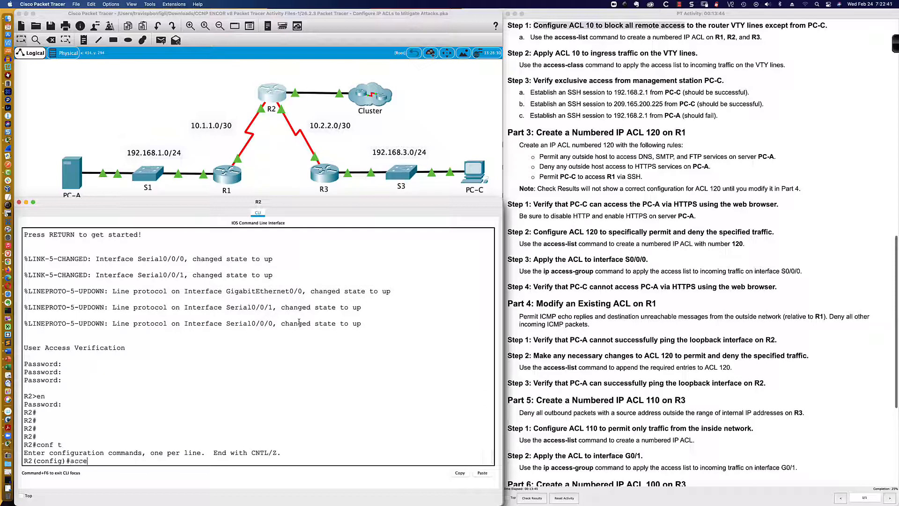
{"action": "type", "text": "ss-list 10 permit host 192.168."}
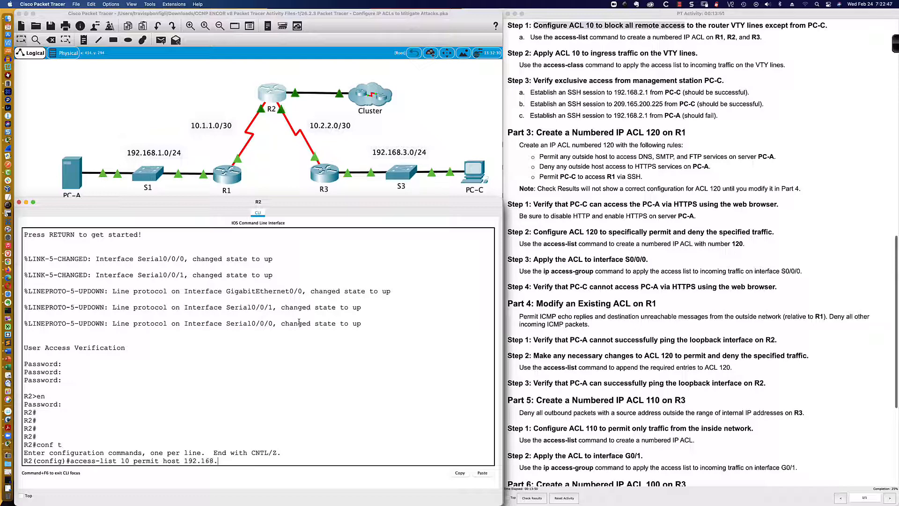
{"action": "type", "text": "3.3"}
{"action": "key", "text": "Return"}
- Enter R2's VTY lines 0 4 and apply access-class 10 inbound
{"action": "type", "text": "lin"}
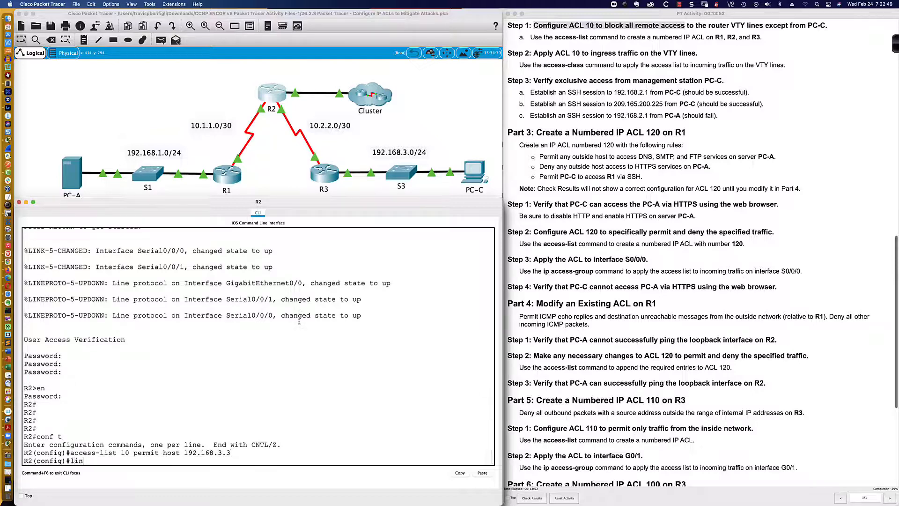
{"action": "type", "text": "e vty 0 4"}
{"action": "key", "text": "Return"}
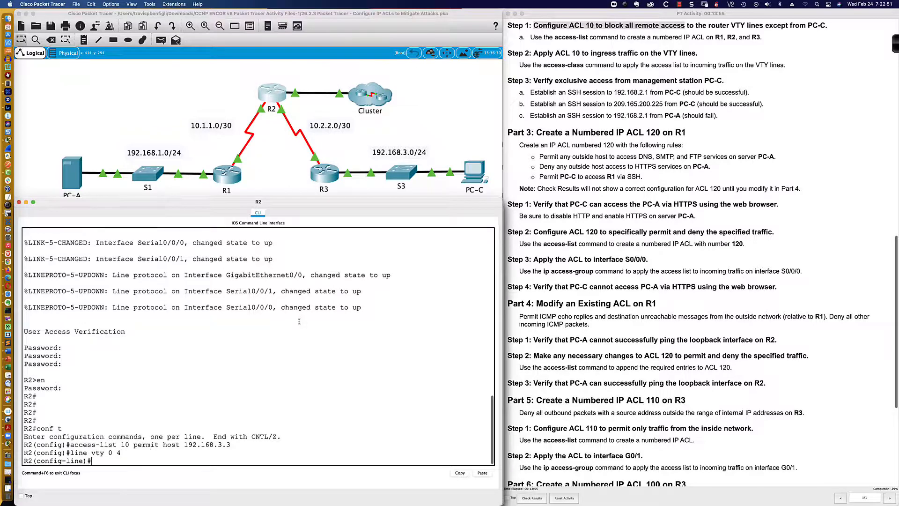
{"action": "type", "text": "access-class 10 in"}
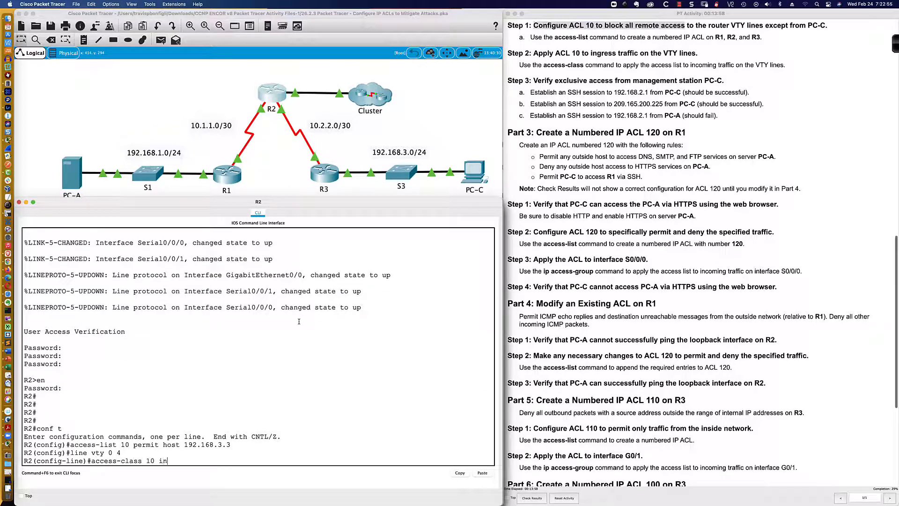
{"action": "key", "text": "Return"}
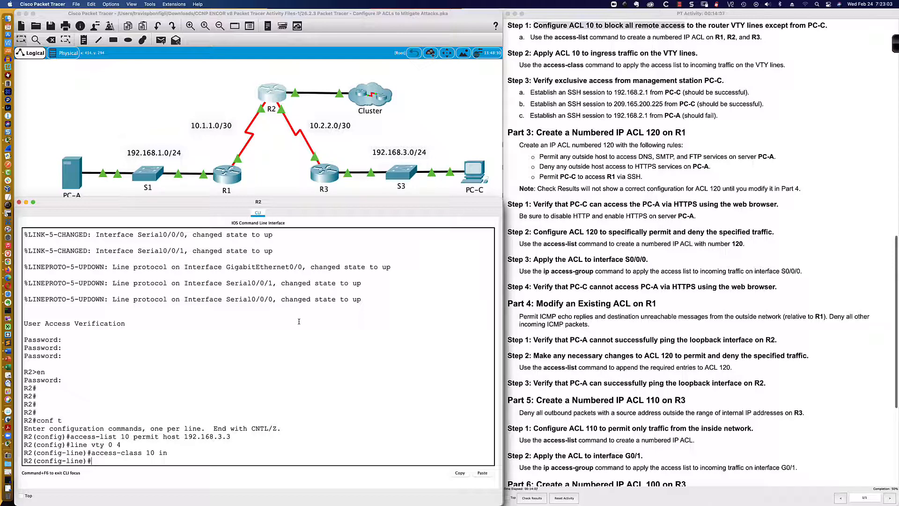
- Switch to R3's CLI, enter global configuration, and create access-list 10 permit host 192.168.3.3
{"action": "left_click", "coordinate": [324, 174]}
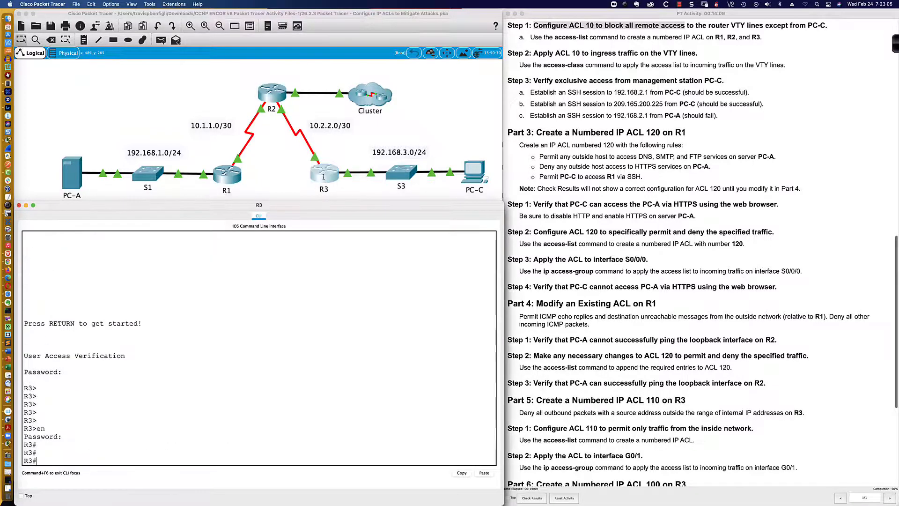
{"action": "type", "text": "conf t"}
{"action": "key", "text": "Return"}
{"action": "key", "text": "Return"}
{"action": "key", "text": "Return"}
{"action": "key", "text": "Return"}
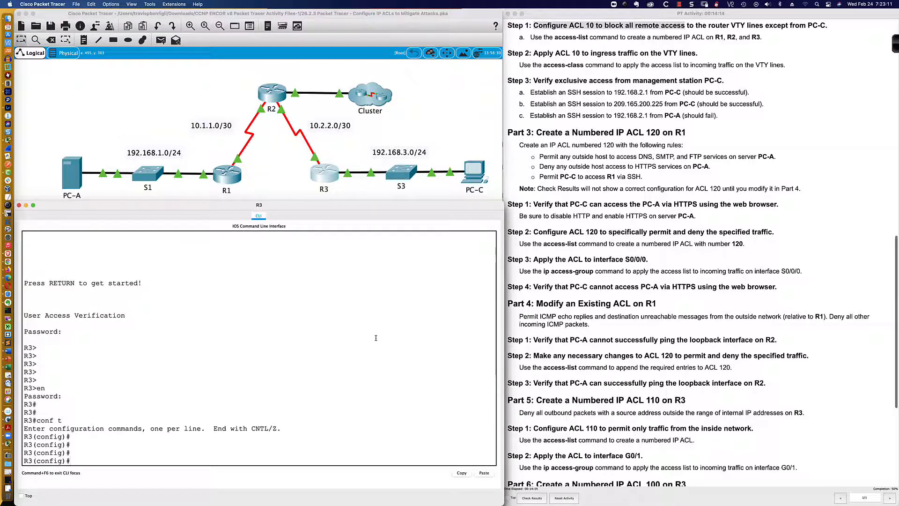
{"action": "type", "text": "access-list"}
{"action": "type", "text": "10 permit host 1"}
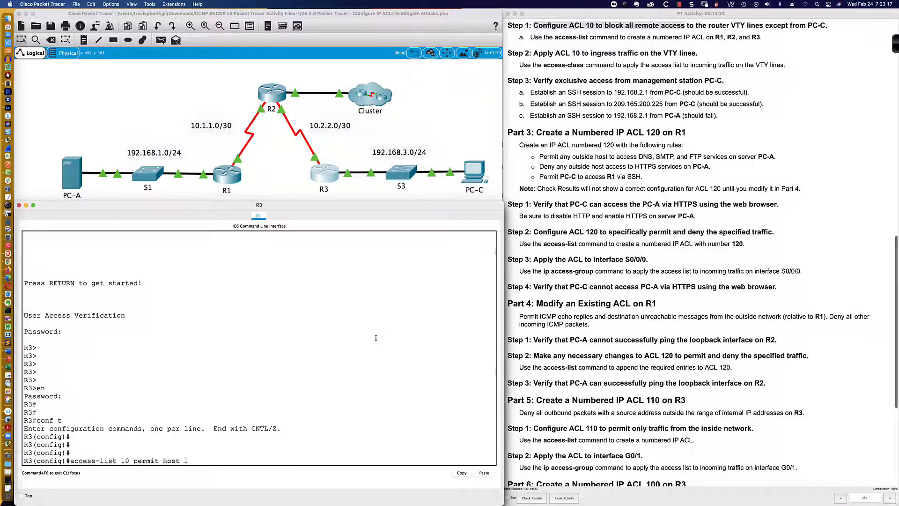
{"action": "type", "text": "92.168.3.3"}
{"action": "key", "text": "Return"}
- Enter R3's VTY lines 0 4 and apply access-class 10 inbound
{"action": "type", "text": "line"}
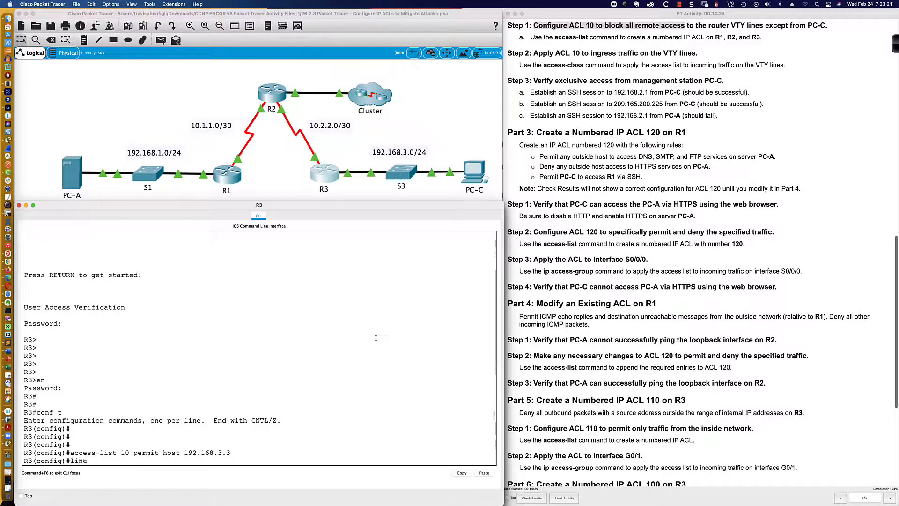
{"action": "type", "text": " vty 0 4"}
{"action": "key", "text": "Return"}
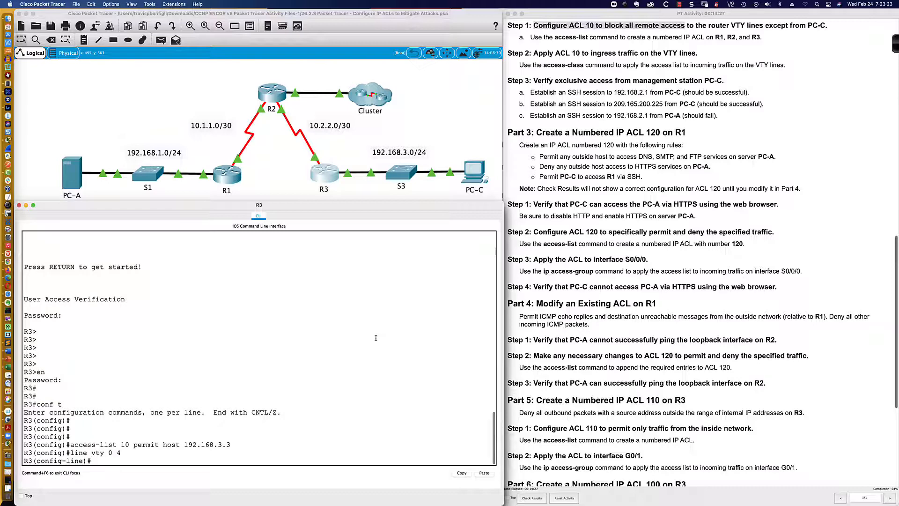
{"action": "type", "text": "access-class"}
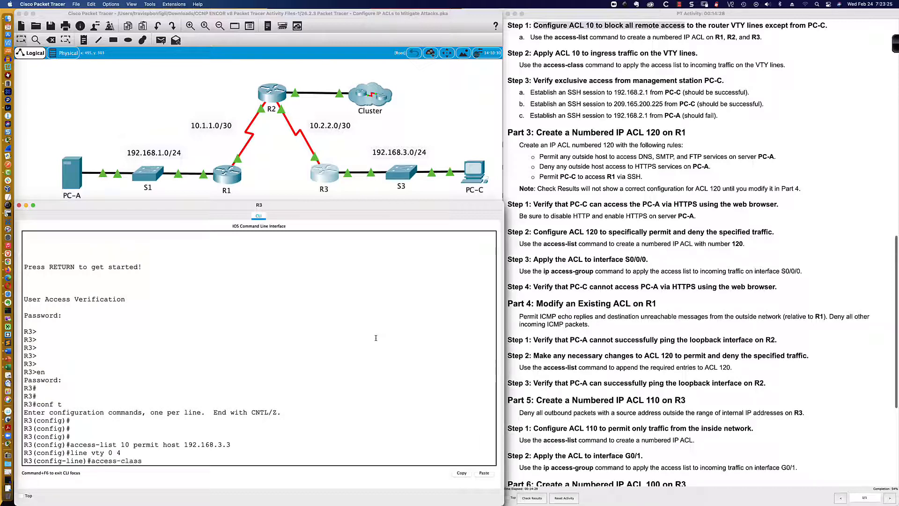
{"action": "type", "text": " 10 in"}
{"action": "key", "text": "Return"}
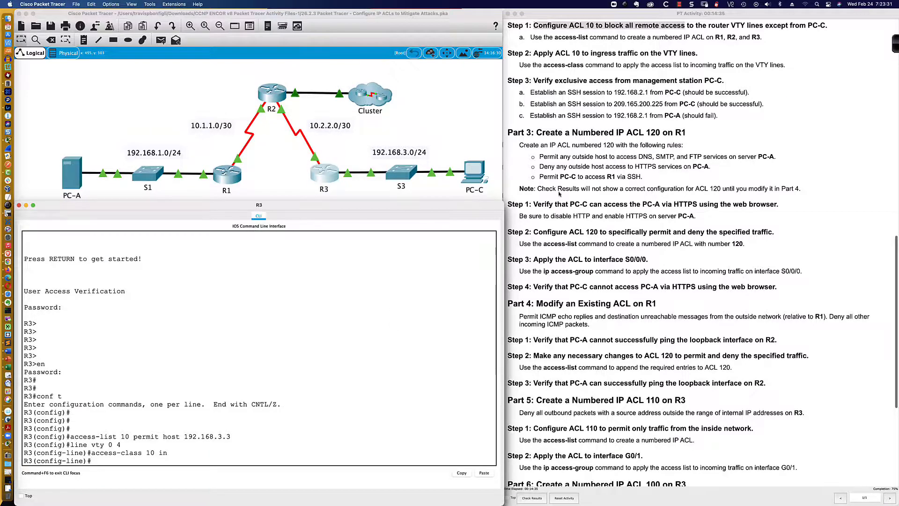
- Review the remaining activity instructions and reopen PC-A's command prompt
{"action": "scroll", "coordinate": [559, 186], "scroll_direction": "down", "scroll_amount": 2}
{"action": "scroll", "coordinate": [559, 186], "scroll_direction": "down", "scroll_amount": 2}
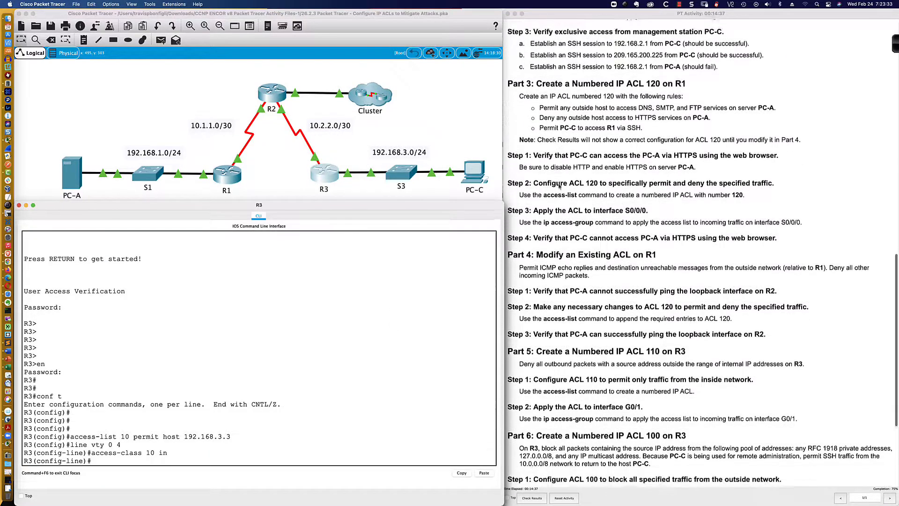
{"action": "scroll", "coordinate": [559, 186], "scroll_direction": "down", "scroll_amount": 1}
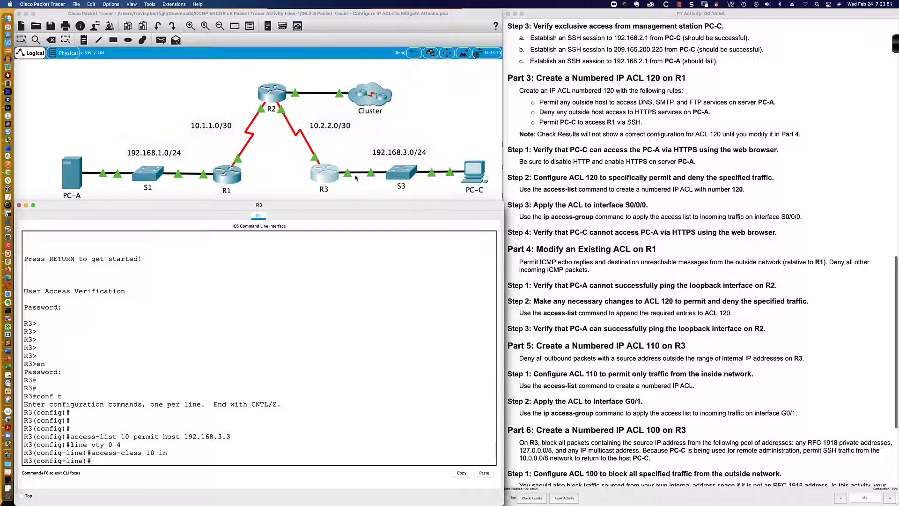
{"action": "left_click", "coordinate": [73, 179]}
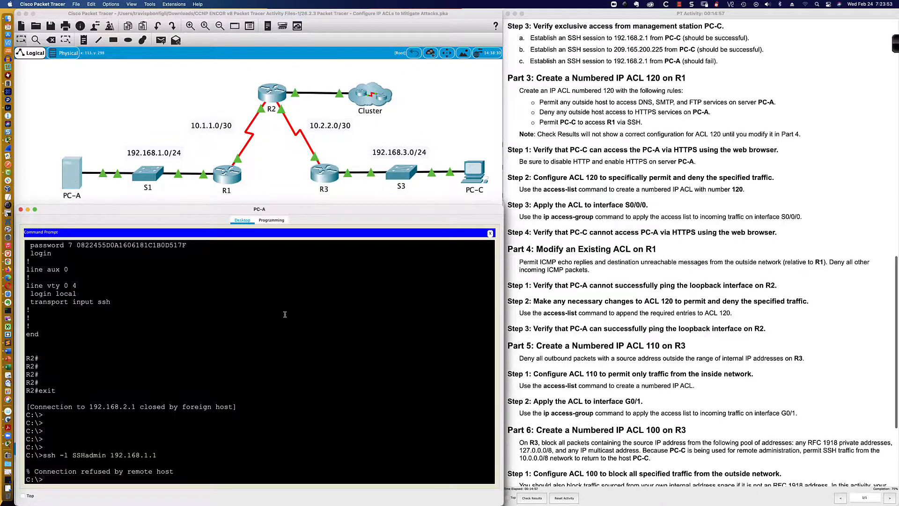
- From PC-A, repeat the SSH attempt to 192.168.2.1 as SSHadmin
{"action": "key", "text": "Up"}
{"action": "key", "text": "Up"}
{"action": "key", "text": "Return"}
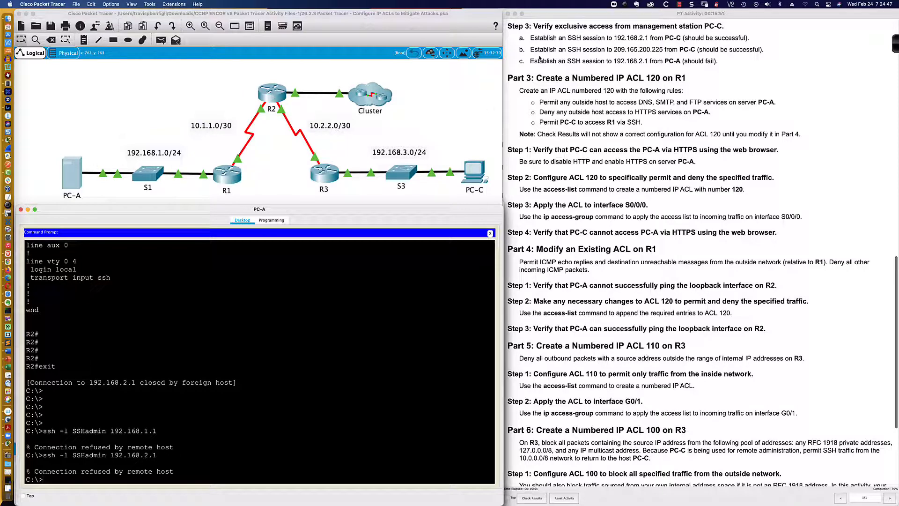
- From PC-C's command prompt, establish an SSH session to 192.168.2.1 as SSHadmin and exit it
{"action": "left_click", "coordinate": [473, 172]}
{"action": "left_click", "coordinate": [350, 246]}
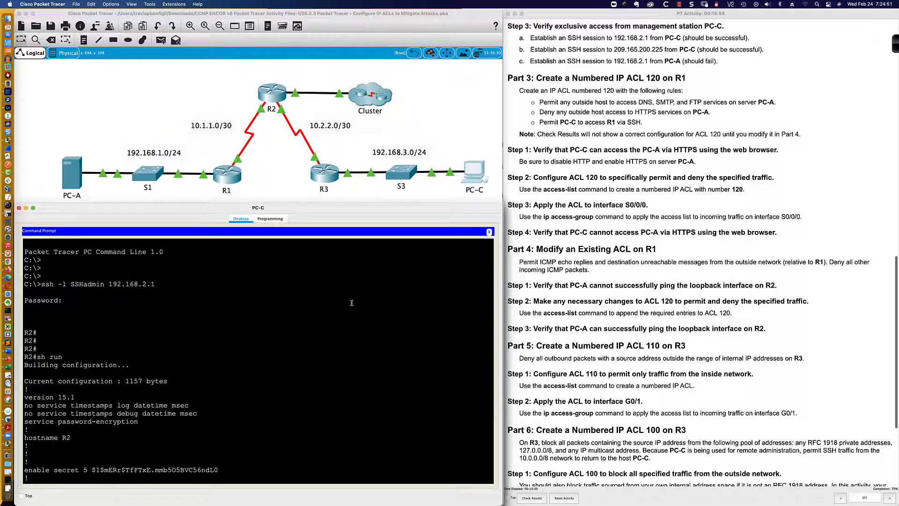
{"action": "key", "text": "Return"}
{"action": "key", "text": "Return"}
{"action": "key", "text": "Return"}
{"action": "key", "text": "Return"}
{"action": "key", "text": "Return"}
{"action": "key", "text": "Return"}
{"action": "key", "text": "Up"}
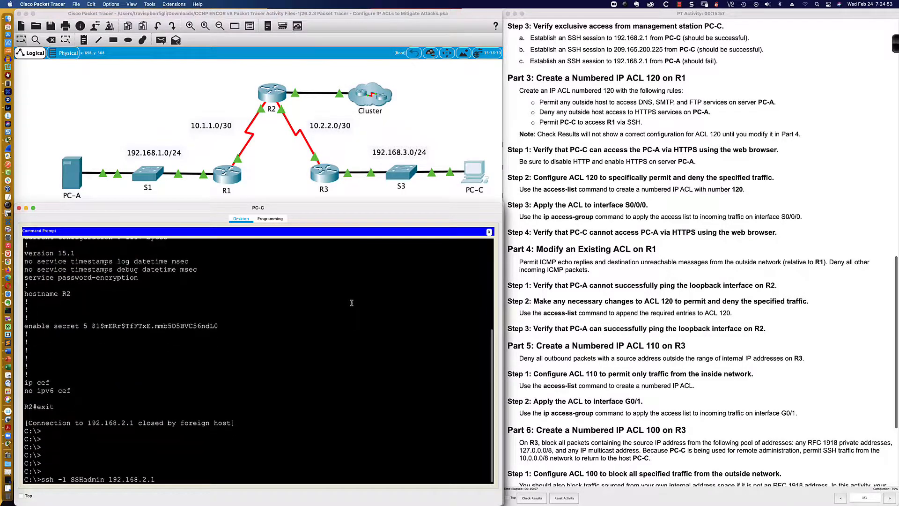
{"action": "key", "text": "Return"}
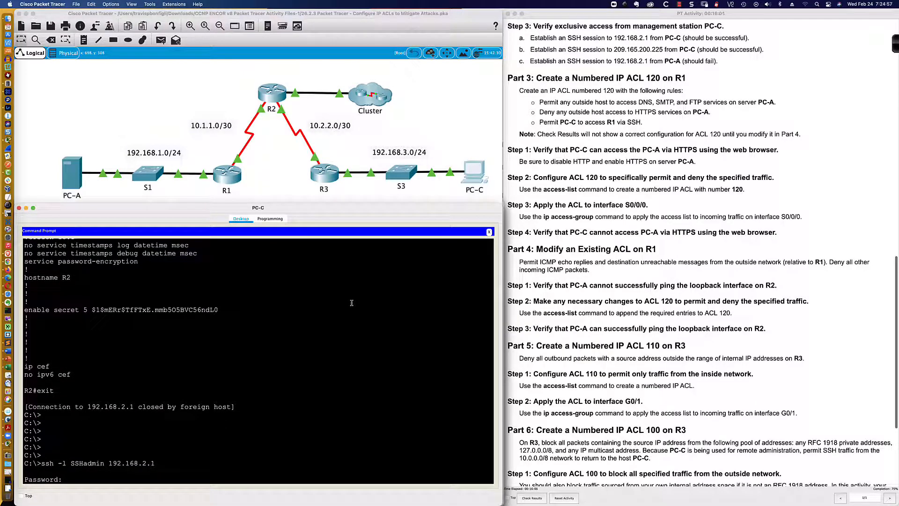
{"action": "key", "text": "Return"}
{"action": "type", "text": "e"}
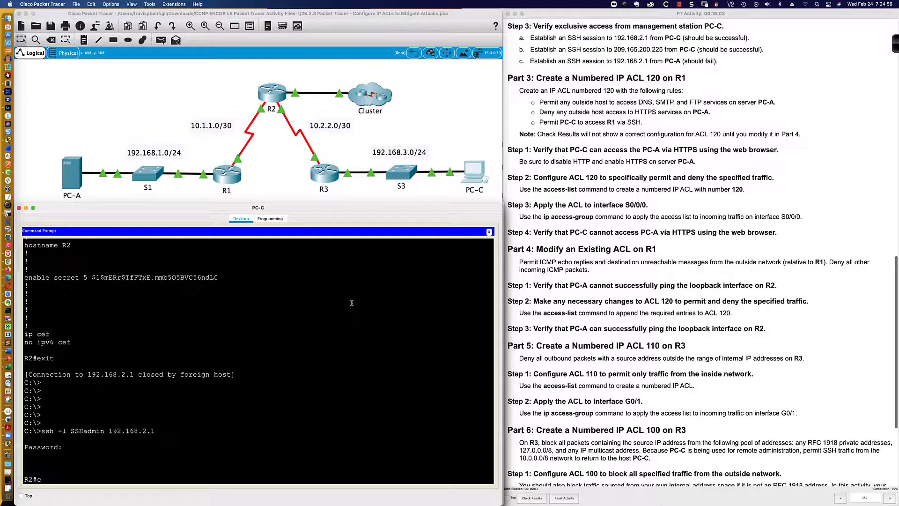
{"action": "type", "text": "xti"}
{"action": "key", "text": "Return"}
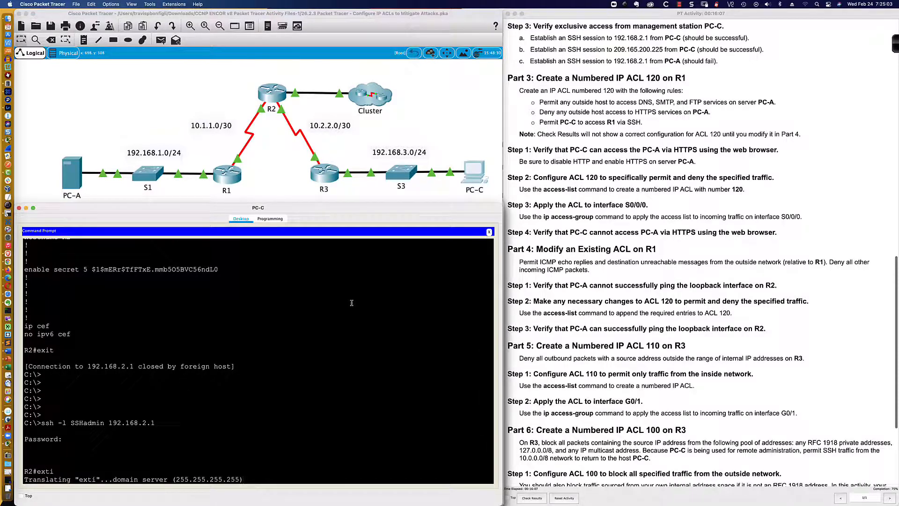
{"action": "key", "text": "Return"}
{"action": "key", "text": "Return"}
{"action": "key", "text": "Return"}
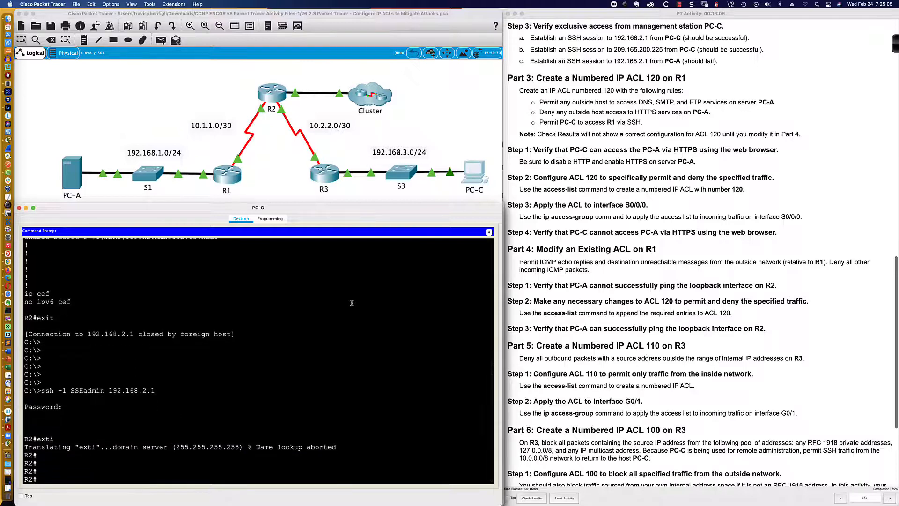
{"action": "type", "text": "exit"}
{"action": "key", "text": "Return"}
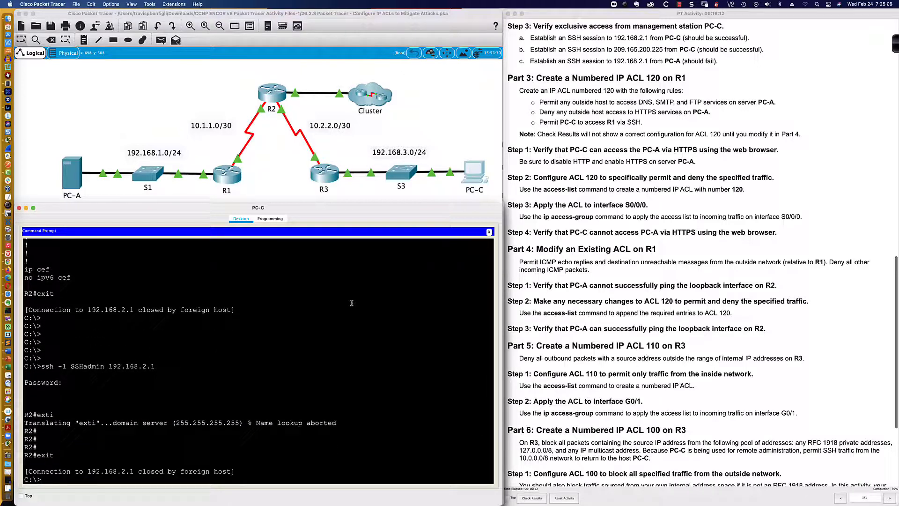
- From PC-C, SSH to 209.165.200.225 as SSHadmin, enter the account password, and exit the session
{"action": "type", "text": "ssh -l SSHadmin 209.165.200.225"}
{"action": "key", "text": "Return"}
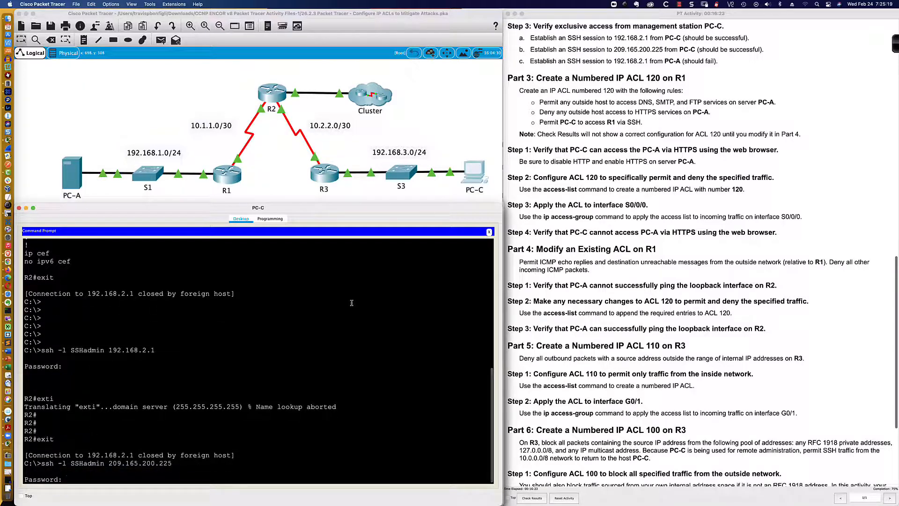
{"action": "type", "text": "ciscosshpa55"}
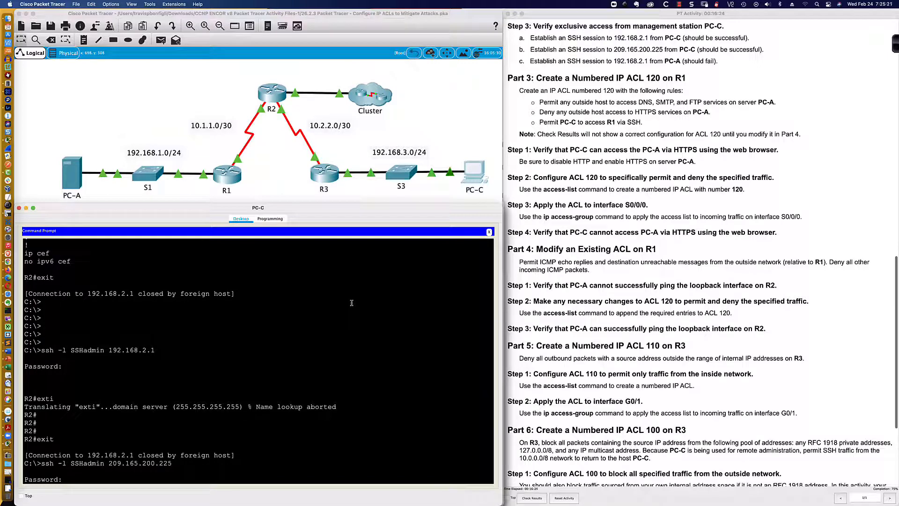
{"action": "key", "text": "Return"}
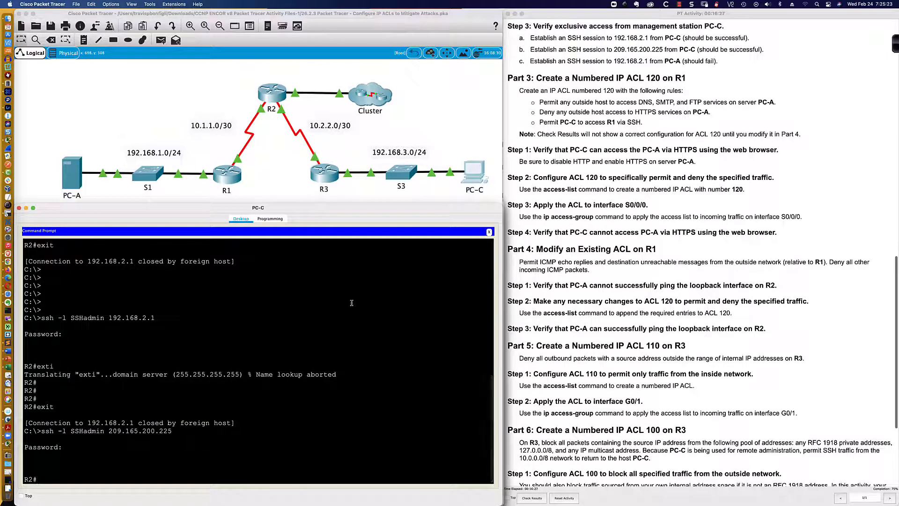
{"action": "type", "text": "exit"}
{"action": "key", "text": "Return"}
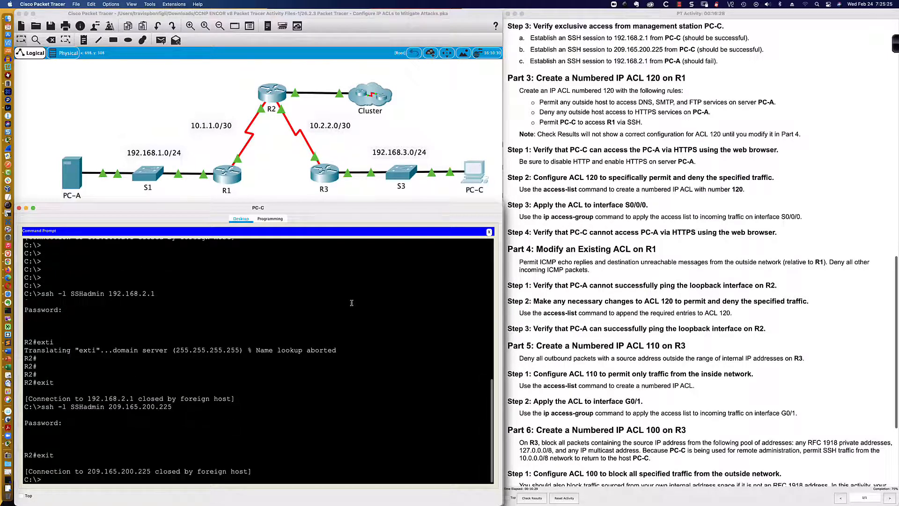
{"action": "key", "text": "Return"}
{"action": "key", "text": "Return"}
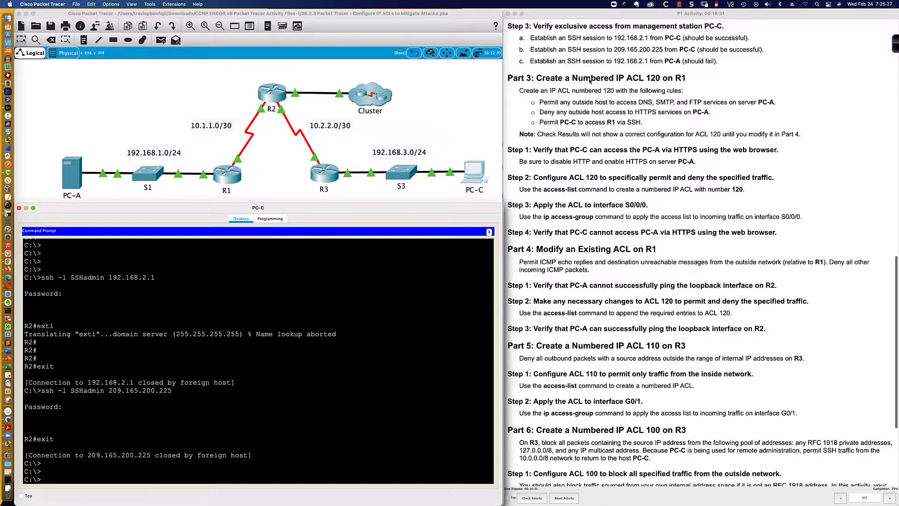
{"action": "scroll", "coordinate": [590, 81], "scroll_direction": "down", "scroll_amount": 3}
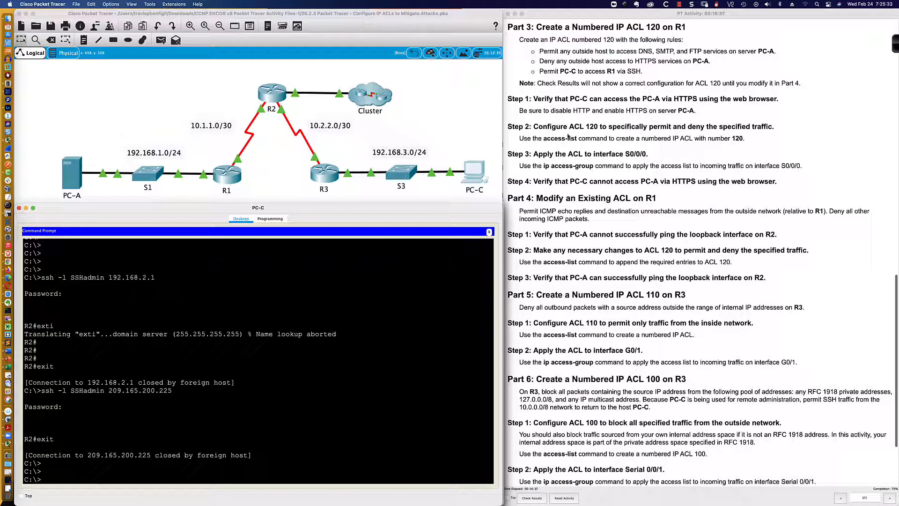
{"action": "scroll", "coordinate": [554, 72], "scroll_direction": "down", "scroll_amount": 1}
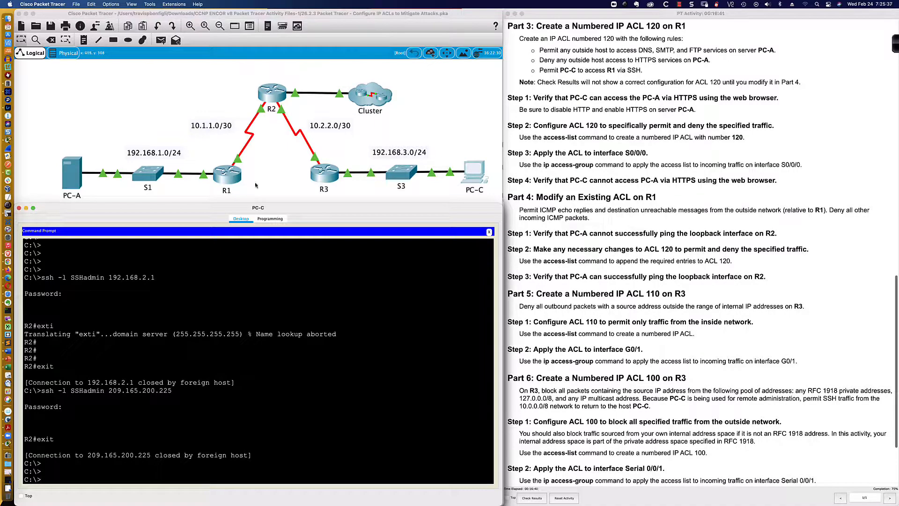
{"action": "left_click", "coordinate": [228, 177]}
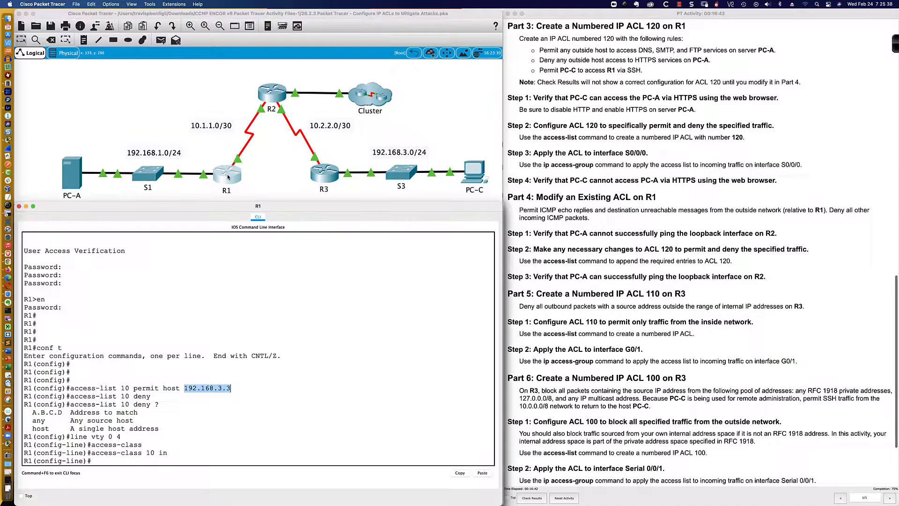
{"action": "left_click", "coordinate": [340, 316]}
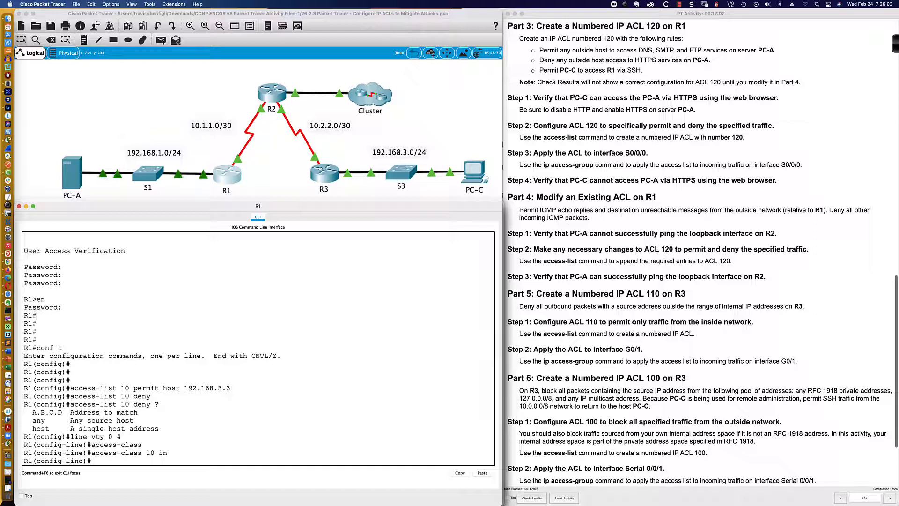
{"action": "left_click", "coordinate": [73, 174]}
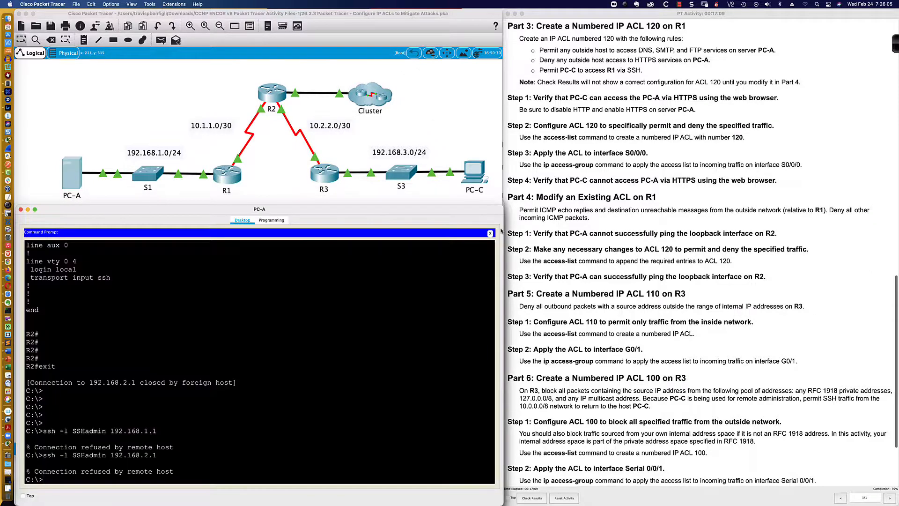
{"action": "left_click", "coordinate": [490, 233]}
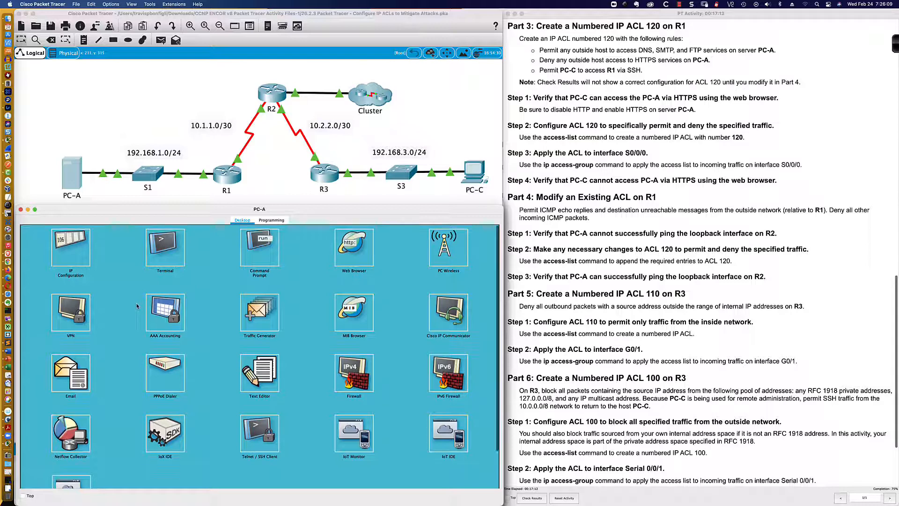
{"action": "scroll", "coordinate": [137, 305], "scroll_direction": "down", "scroll_amount": 3}
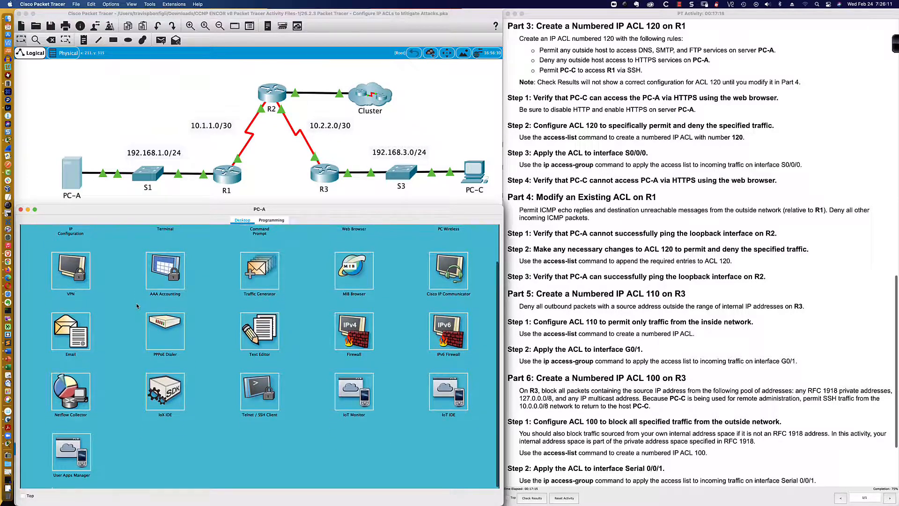
{"action": "scroll", "coordinate": [136, 306], "scroll_direction": "up", "scroll_amount": 3}
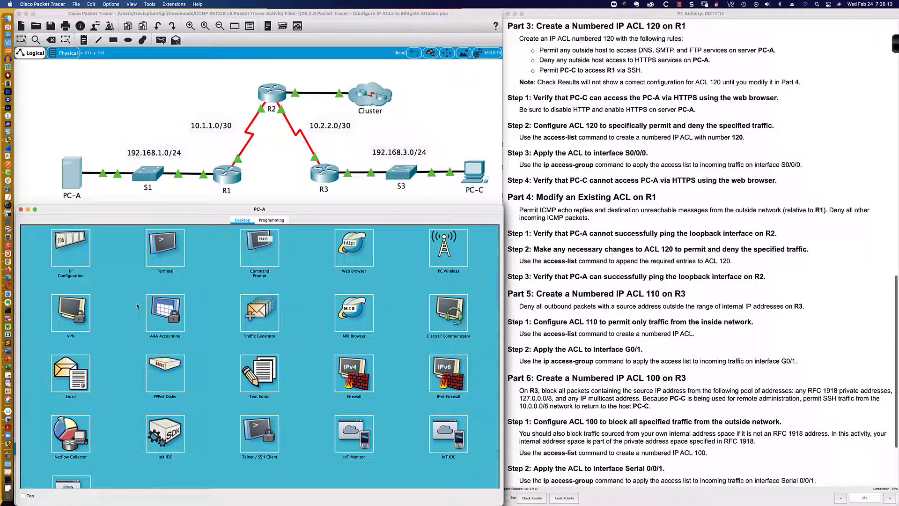
{"action": "left_click", "coordinate": [349, 243]}
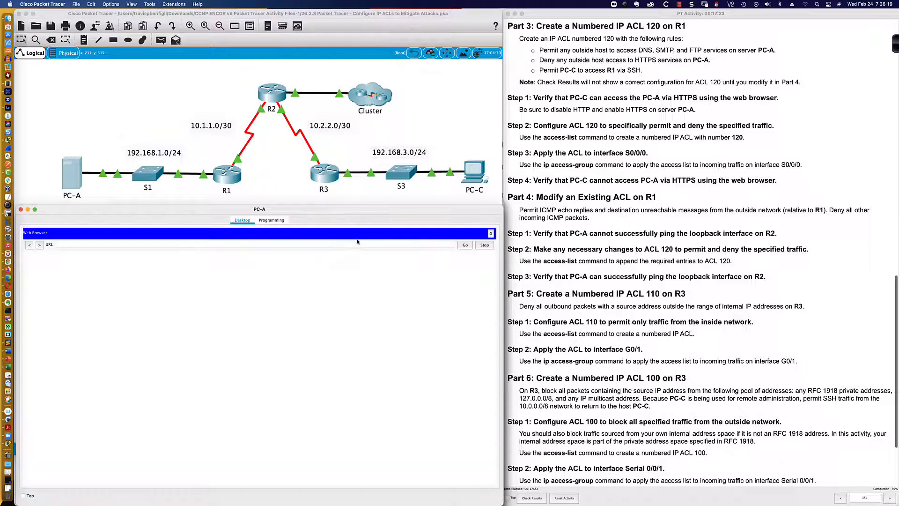
{"action": "left_click", "coordinate": [491, 233]}
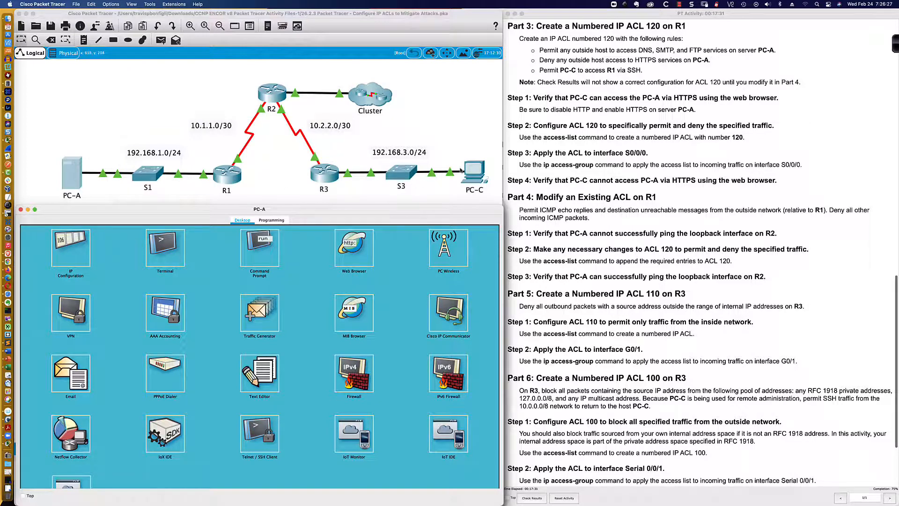
{"action": "left_click", "coordinate": [484, 172]}
{"action": "left_click", "coordinate": [488, 232]}
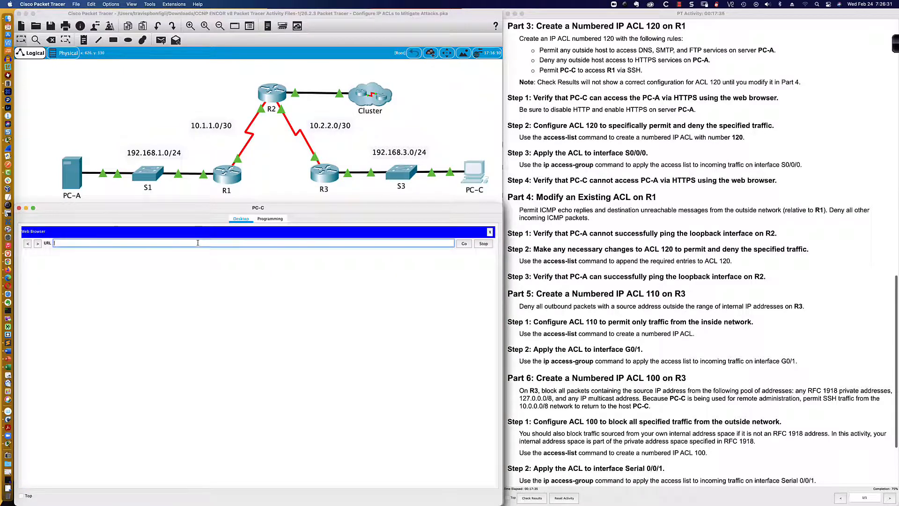
{"action": "type", "text": "https://192.16"}
{"action": "type", "text": "8.1.3"}
{"action": "key", "text": "Return"}
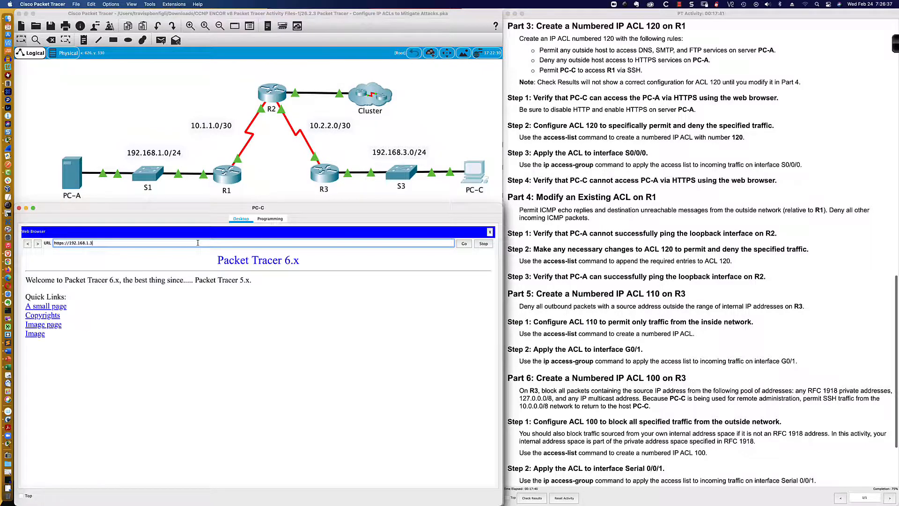
{"action": "left_click_drag", "start_coordinate": [307, 262], "coordinate": [110, 280]}
{"action": "left_click", "coordinate": [342, 262]}
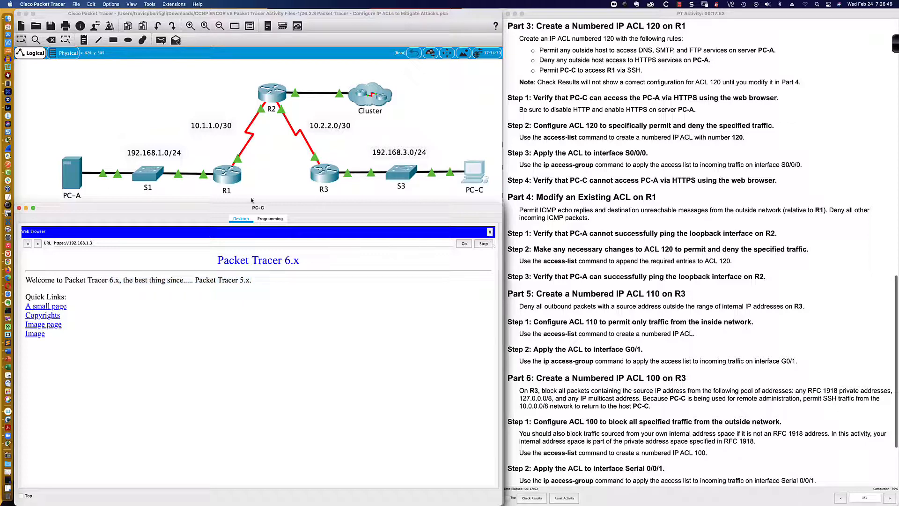
- Open R1's CLI and leave VTY line configuration, returning to global configuration mode
{"action": "left_click", "coordinate": [230, 181]}
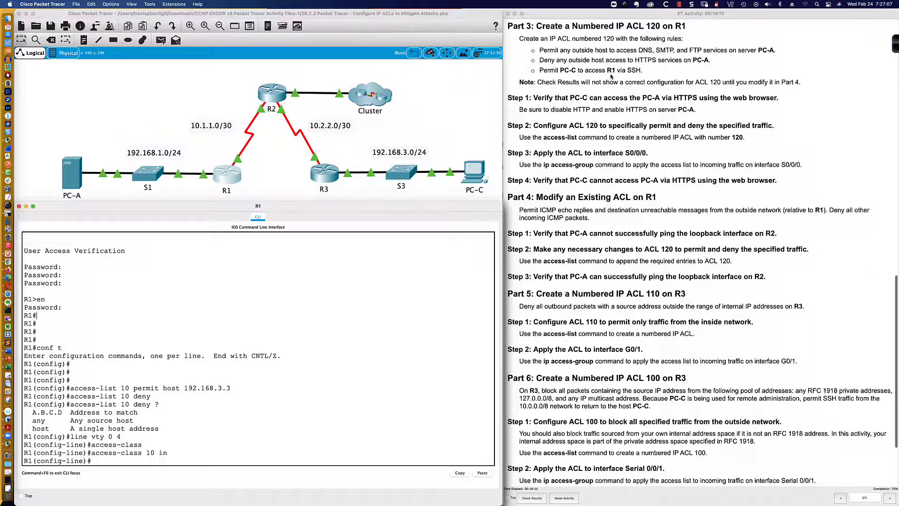
{"action": "left_click_drag", "start_coordinate": [643, 70], "coordinate": [539, 71]}
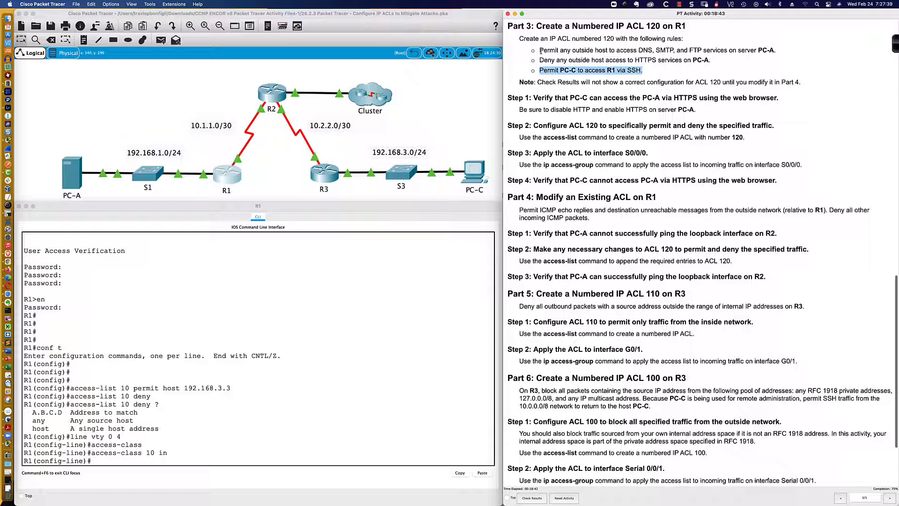
{"action": "left_click", "coordinate": [545, 75]}
{"action": "scroll", "coordinate": [545, 78], "scroll_direction": "down", "scroll_amount": 5}
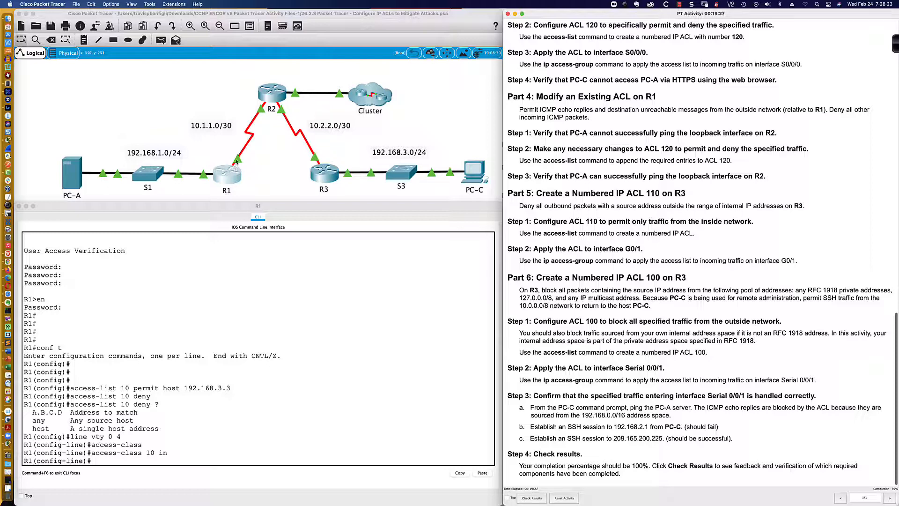
{"action": "scroll", "coordinate": [555, 79], "scroll_direction": "up", "scroll_amount": 3}
{"action": "scroll", "coordinate": [555, 79], "scroll_direction": "up", "scroll_amount": 2}
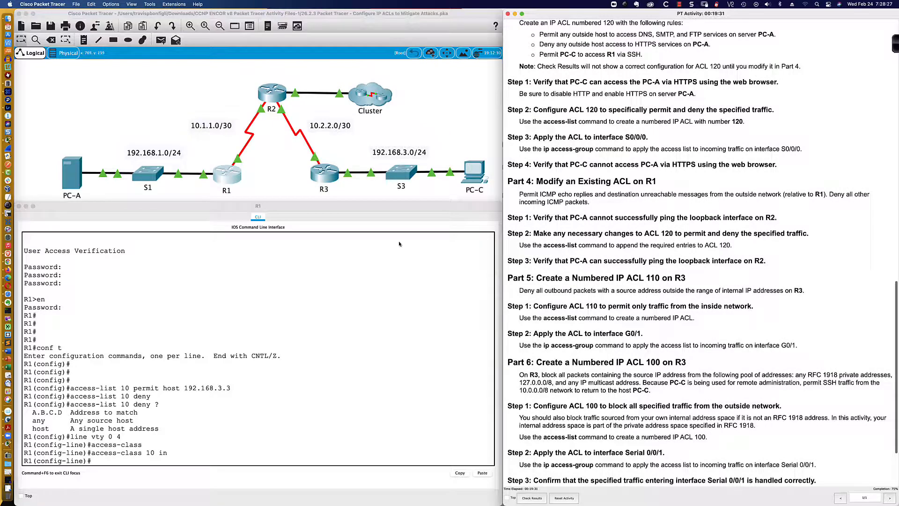
{"action": "left_click", "coordinate": [391, 256]}
{"action": "key", "text": "Return"}
{"action": "key", "text": "Return"}
{"action": "key", "text": "Return"}
{"action": "key", "text": "Return"}
{"action": "key", "text": "Return"}
{"action": "key", "text": "Return"}
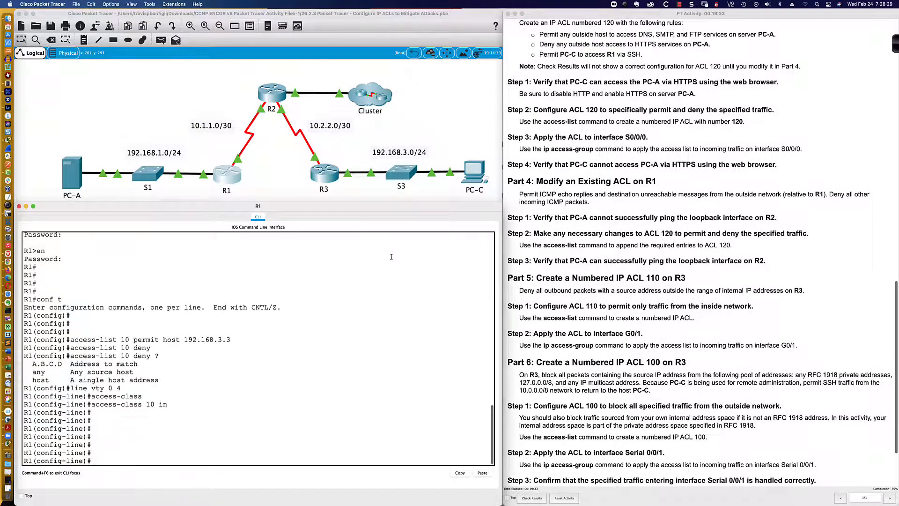
{"action": "type", "text": "exit"}
{"action": "key", "text": "Return"}
{"action": "key", "text": "Return"}
{"action": "key", "text": "Return"}
{"action": "key", "text": "Return"}
{"action": "key", "text": "Return"}
{"action": "key", "text": "Return"}
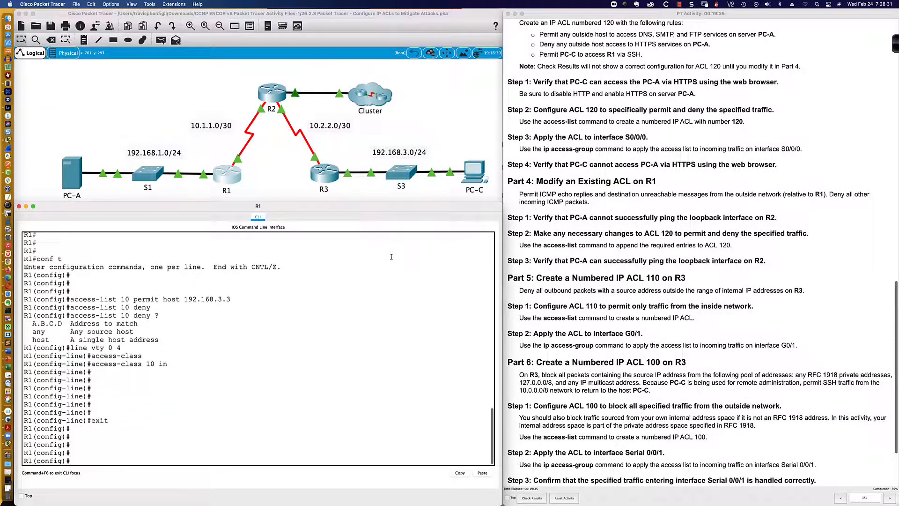
- On R1, add an ACL 120 entry permitting UDP from any host to host 192.168.1.3 eq domain
{"action": "type", "text": "access-list ?"}
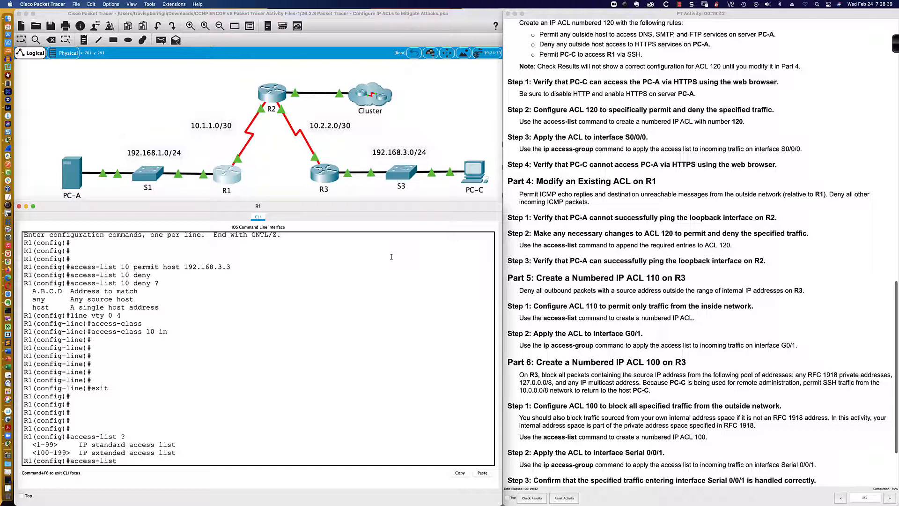
{"action": "type", "text": "120 ?"}
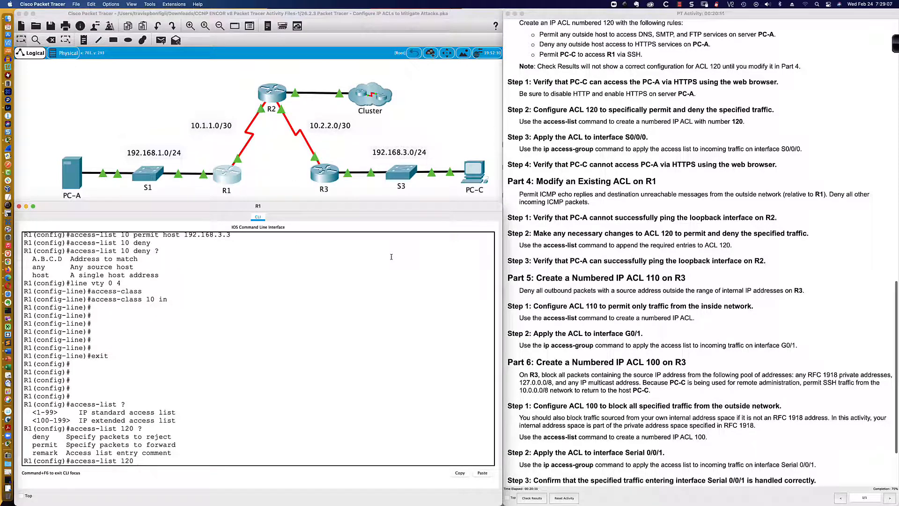
{"action": "type", "text": "ac"}
{"action": "type", "text": "udp"}
{"action": "type", "text": "any host 192.168.1.3"}
{"action": "type", "text": "q ?"}
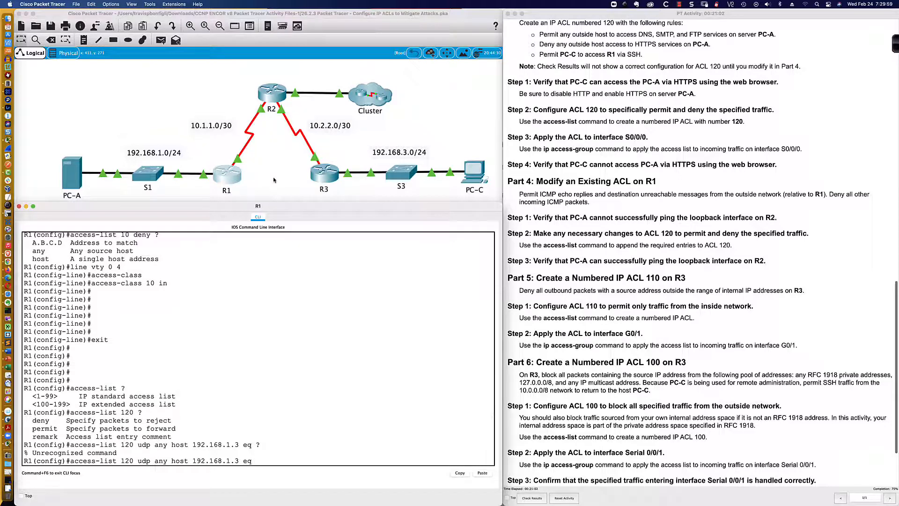
{"action": "key", "text": "BackSpace"}
{"action": "key", "text": "BackSpace"}
{"action": "key", "text": "BackSpace"}
{"action": "key", "text": "BackSpace"}
{"action": "key", "text": "BackSpace"}
{"action": "type", "text": "3"}
{"action": "key", "text": "Left"}
{"action": "key", "text": "Left"}
{"action": "key", "text": "Left"}
{"action": "key", "text": "Left"}
{"action": "key", "text": "Left"}
{"action": "key", "text": "Left"}
{"action": "key", "text": "Left"}
{"action": "key", "text": "Left"}
{"action": "key", "text": "Left"}
{"action": "key", "text": "Left"}
{"action": "key", "text": "Left"}
{"action": "key", "text": "Left"}
{"action": "type", "text": "permit"}
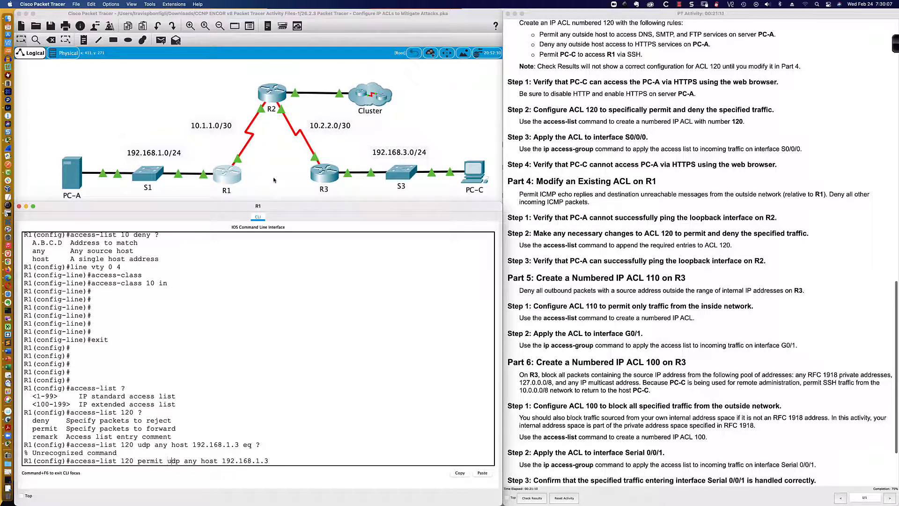
{"action": "key", "text": "Right"}
{"action": "key", "text": "Right"}
{"action": "key", "text": "Right"}
{"action": "key", "text": "Right"}
{"action": "key", "text": "Right"}
{"action": "key", "text": "Right"}
{"action": "key", "text": "Right"}
{"action": "key", "text": "Right"}
{"action": "key", "text": "Right"}
{"action": "key", "text": "Right"}
{"action": "key", "text": "Right"}
{"action": "key", "text": "Right"}
{"action": "type", "text": "?"}
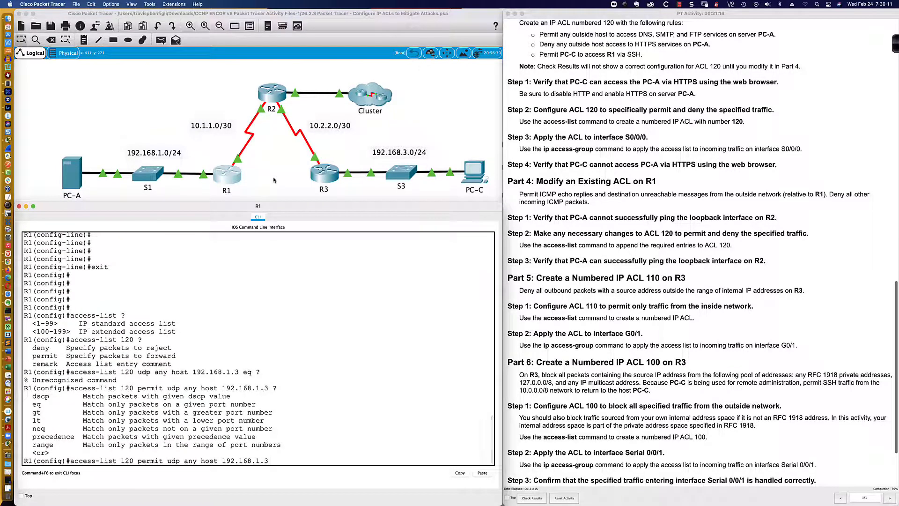
{"action": "type", "text": "eq "}
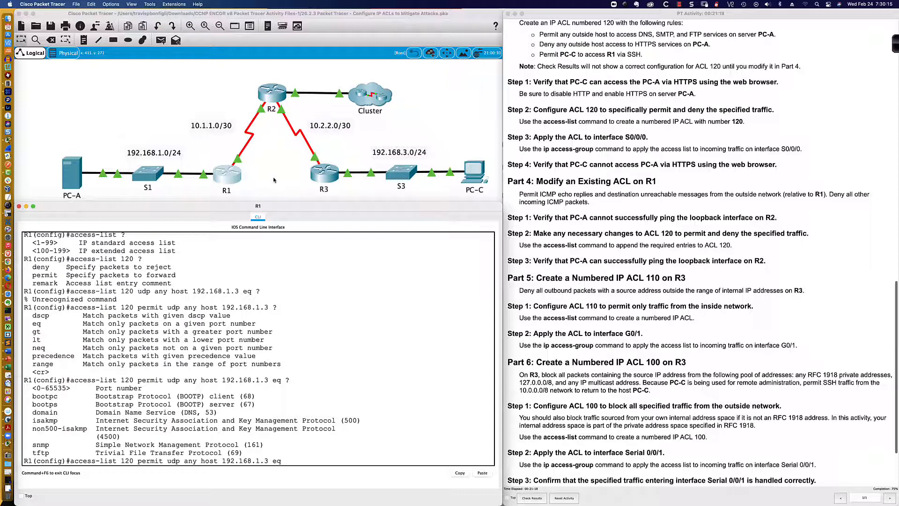
{"action": "type", "text": "?domain"}
{"action": "key", "text": "Return"}
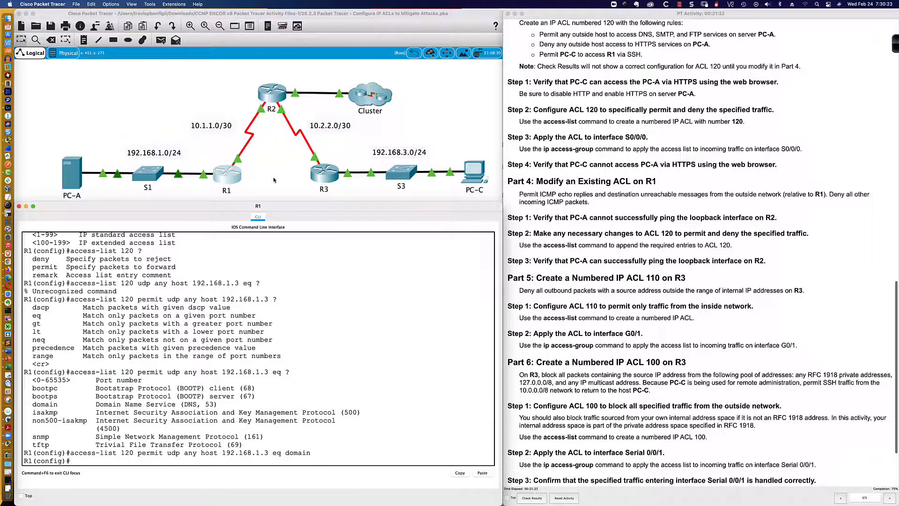
- Add an ACL 120 entry permitting TCP from any host to host 192.168.1.3 eq smtp
{"action": "type", "text": "access-list"}
{"action": "key", "text": "Tab"}
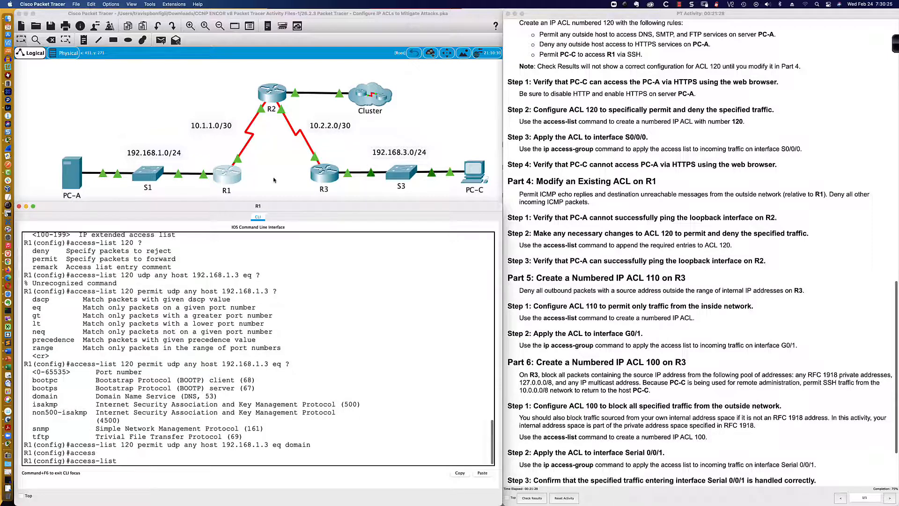
{"action": "type", "text": "120 permit"}
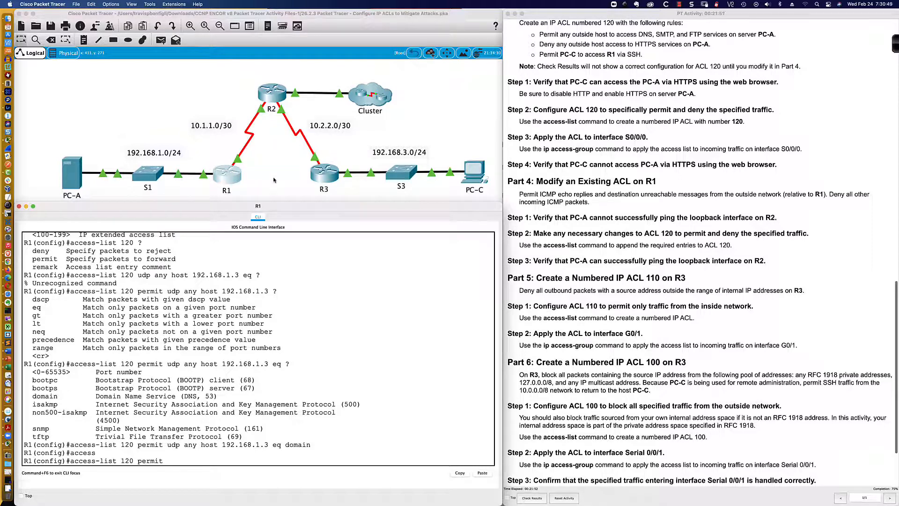
{"action": "type", "text": "tcp any host 192.168.1.3 eq ?"}
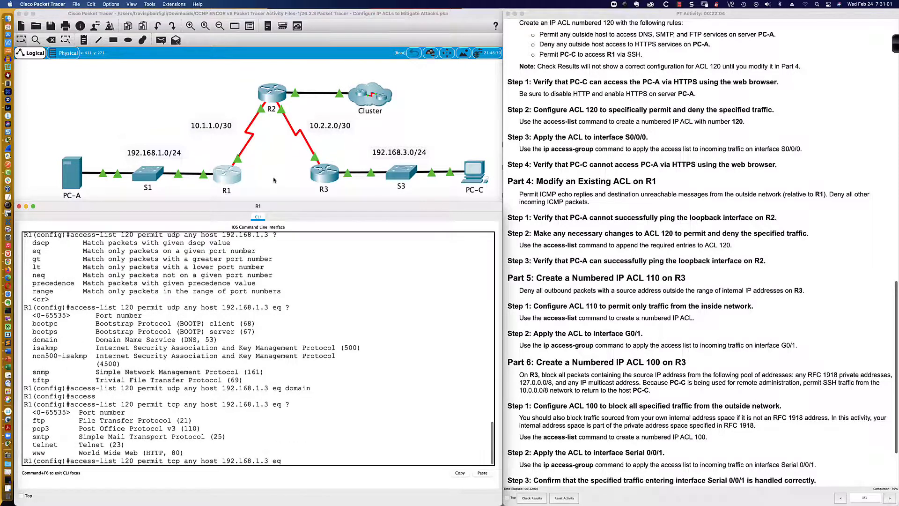
{"action": "type", "text": "smtp"}
{"action": "key", "text": "Return"}
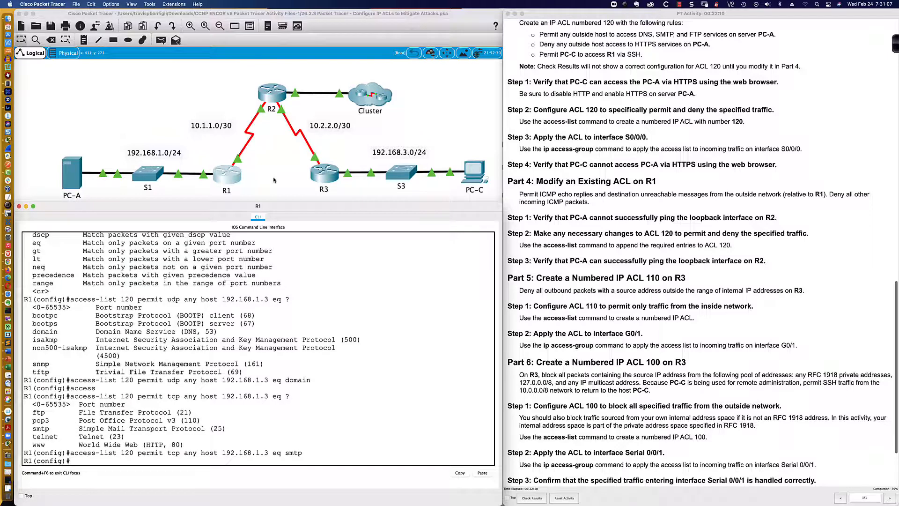
- Add an ACL 120 entry permitting TCP from any host to host 192.168.1.3 eq ftp
{"action": "key", "text": "Up"}
{"action": "key", "text": "BackSpace"}
{"action": "key", "text": "BackSpace"}
{"action": "key", "text": "BackSpace"}
{"action": "key", "text": "BackSpace"}
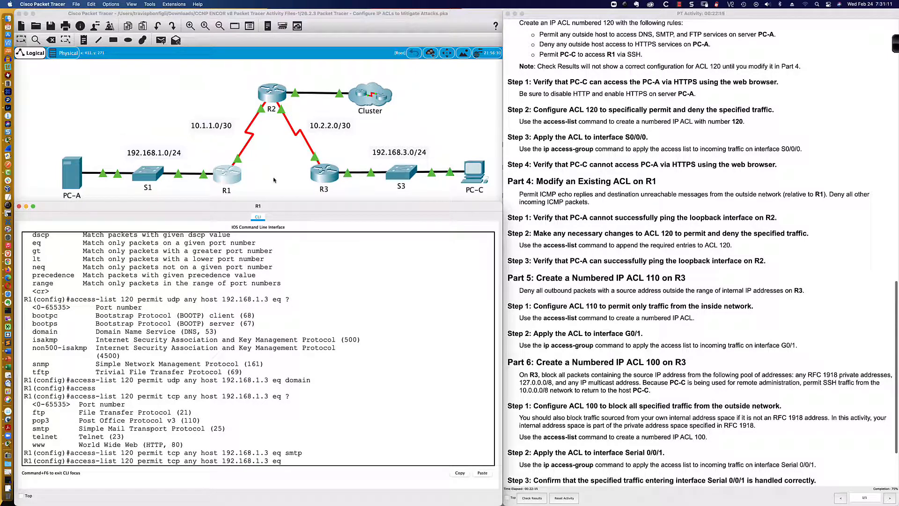
{"action": "type", "text": "ftp"}
{"action": "key", "text": "BackSpace"}
{"action": "key", "text": "BackSpace"}
{"action": "key", "text": "BackSpace"}
{"action": "scroll", "coordinate": [89, 304], "scroll_direction": "up", "scroll_amount": 1}
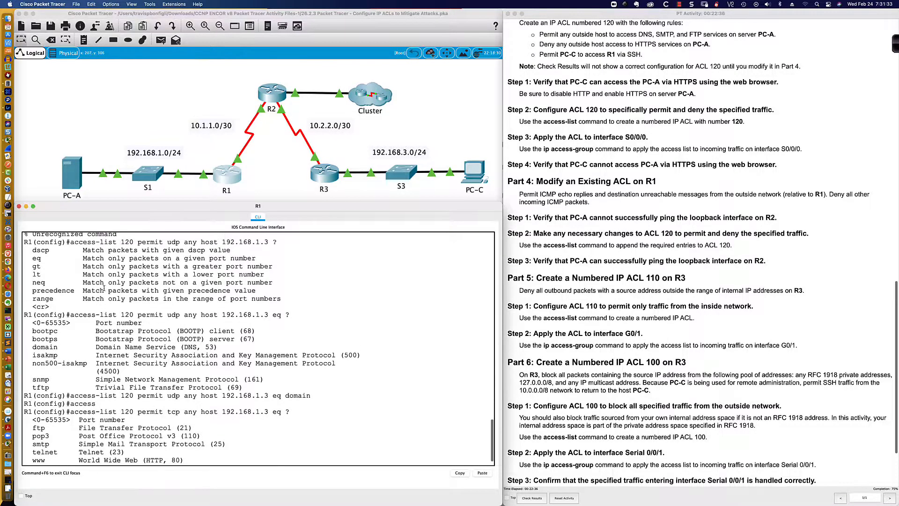
{"action": "scroll", "coordinate": [70, 323], "scroll_direction": "down", "scroll_amount": 1}
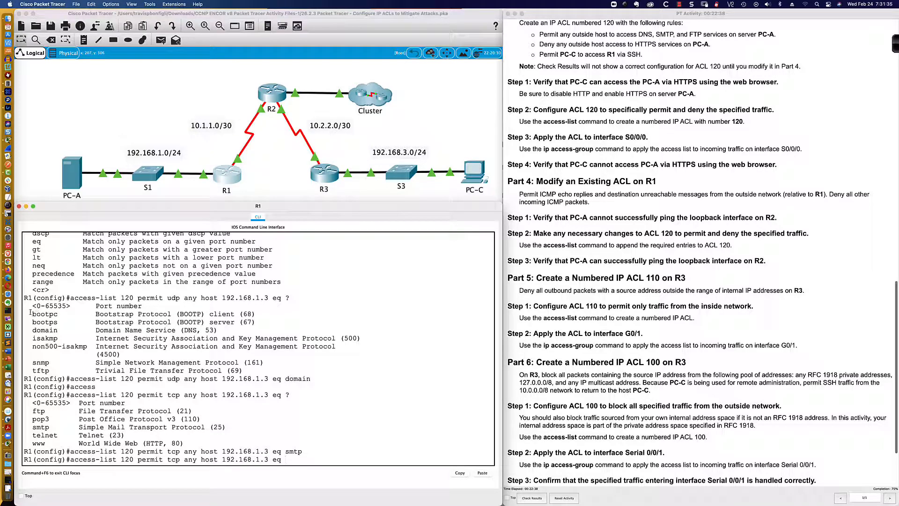
{"action": "left_click_drag", "start_coordinate": [32, 305], "coordinate": [231, 370]}
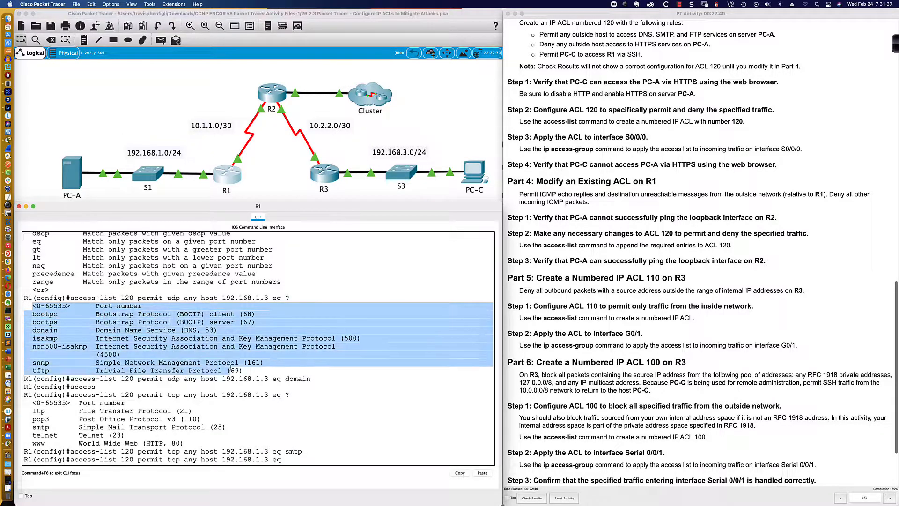
{"action": "left_click", "coordinate": [322, 461]}
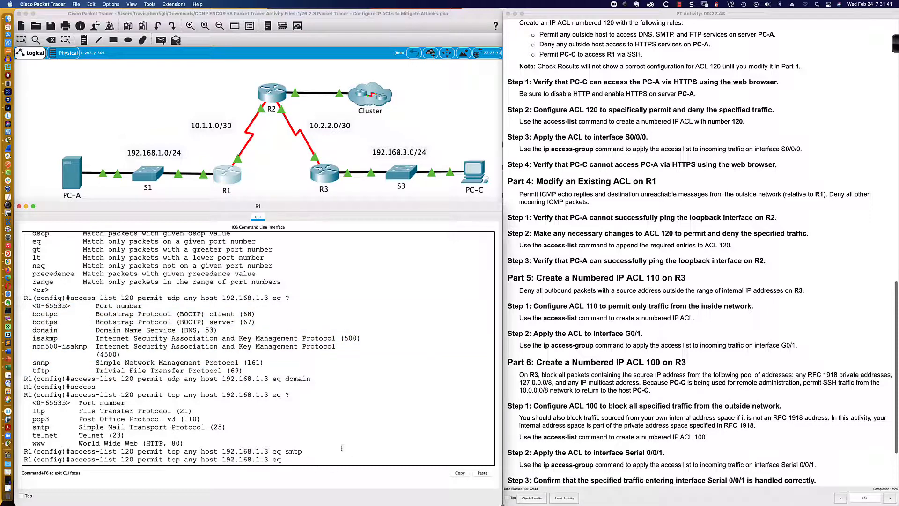
{"action": "type", "text": "ftp"}
{"action": "key", "text": "Return"}
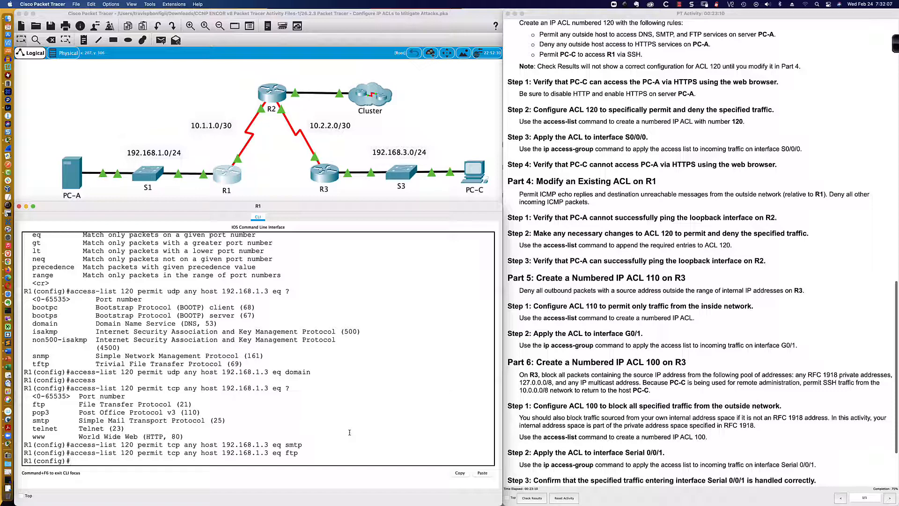
- Add an ACL 120 entry denying TCP from any host to host 192.168.1.3 eq 443
{"action": "key", "text": "Up"}
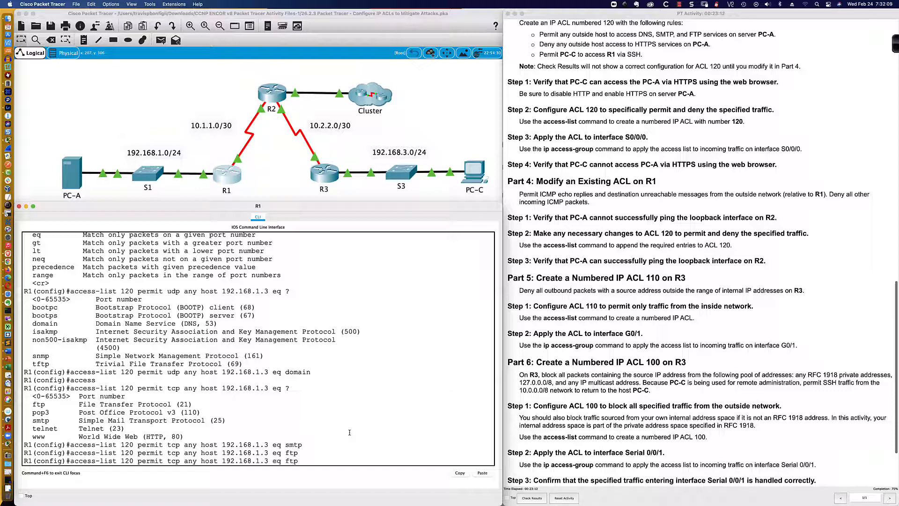
{"action": "key", "text": "BackSpace"}
{"action": "key", "text": "BackSpace"}
{"action": "key", "text": "BackSpace"}
{"action": "type", "text": "https"}
{"action": "key", "text": "Left"}
{"action": "key", "text": "Left"}
{"action": "key", "text": "Left"}
{"action": "key", "text": "Left"}
{"action": "key", "text": "Left"}
{"action": "key", "text": "Left"}
{"action": "key", "text": "Left"}
{"action": "key", "text": "Left"}
{"action": "key", "text": "Left"}
{"action": "key", "text": "Left"}
{"action": "key", "text": "Left"}
{"action": "key", "text": "BackSpace"}
{"action": "key", "text": "BackSpace"}
{"action": "key", "text": "BackSpace"}
{"action": "key", "text": "BackSpace"}
{"action": "key", "text": "BackSpace"}
{"action": "key", "text": "BackSpace"}
{"action": "type", "text": "deny"}
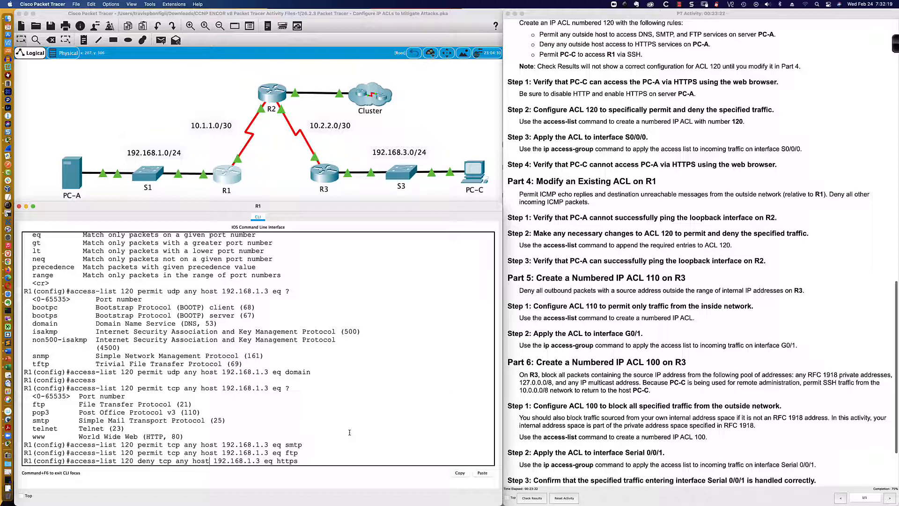
{"action": "key", "text": "Right"}
{"action": "key", "text": "Right"}
{"action": "key", "text": "Right"}
{"action": "key", "text": "Right"}
{"action": "key", "text": "Right"}
{"action": "key", "text": "Right"}
{"action": "key", "text": "Right"}
{"action": "key", "text": "Right"}
{"action": "key", "text": "Right"}
{"action": "key", "text": "Right"}
{"action": "key", "text": "Right"}
{"action": "key", "text": "Right"}
{"action": "key", "text": "BackSpace"}
{"action": "key", "text": "BackSpace"}
{"action": "key", "text": "BackSpace"}
{"action": "key", "text": "BackSpace"}
{"action": "key", "text": "BackSpace"}
{"action": "type", "text": "443"}
{"action": "key", "text": "Return"}
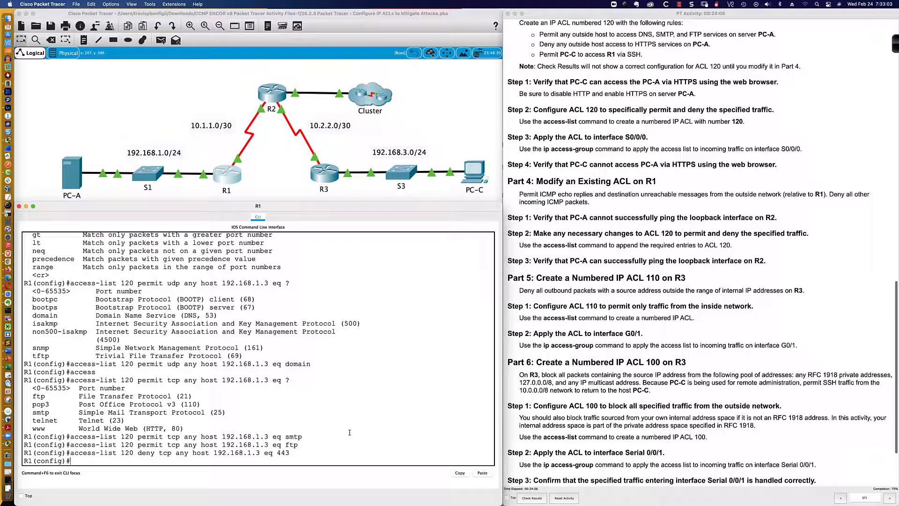
- Add an ACL 120 entry permitting TCP from host 192.168.3.3 to host 10.1.1.1 eq 22
{"action": "type", "text": "access-list 120 permit tcp"}
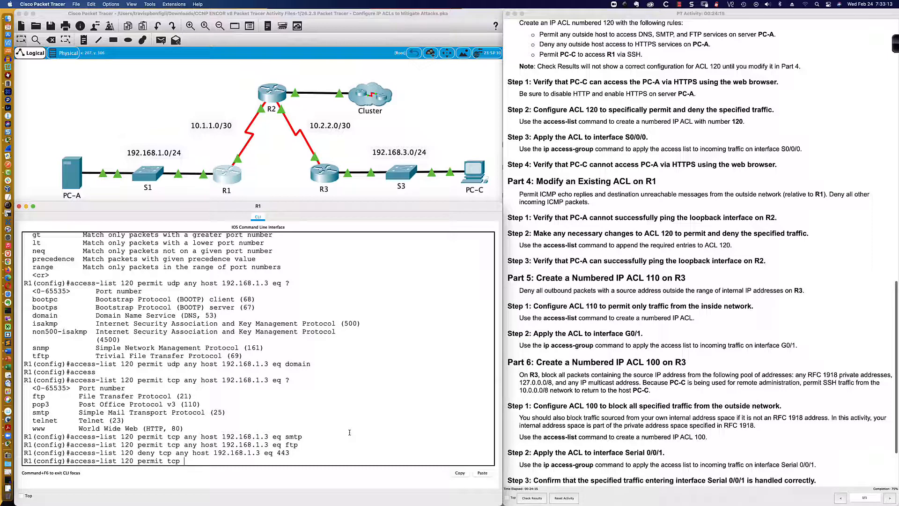
{"action": "type", "text": "host"}
{"action": "type", "text": "192.168.3.3 host"}
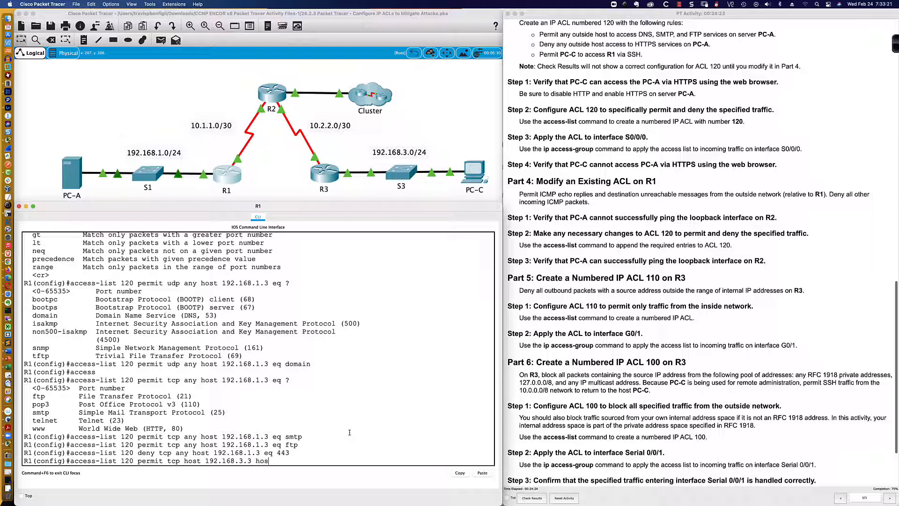
{"action": "type", "text": " 10"}
{"action": "key", "text": "BackSpace"}
{"action": "left_click", "coordinate": [72, 174]}
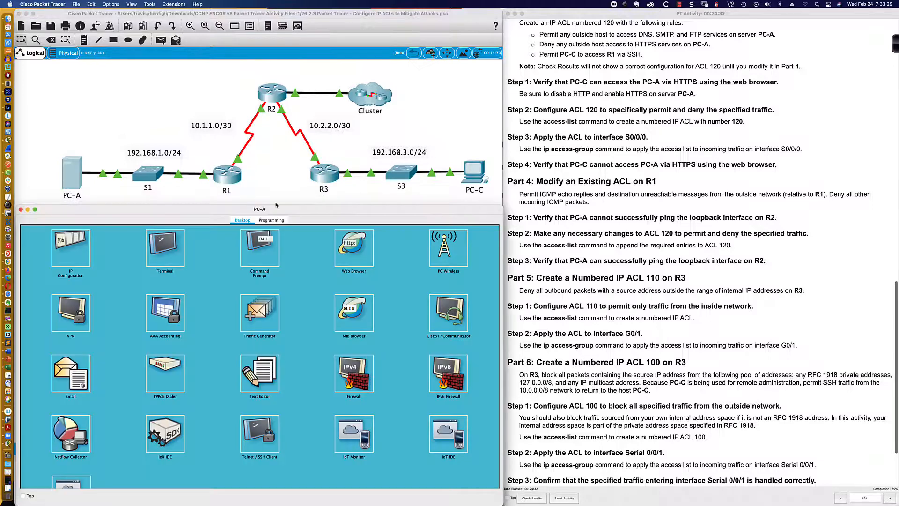
{"action": "left_click", "coordinate": [65, 247]}
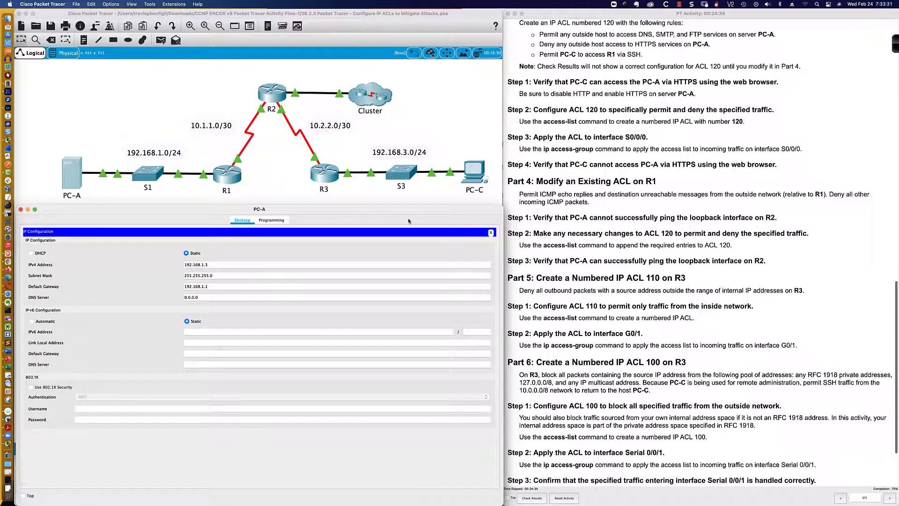
{"action": "left_click", "coordinate": [227, 175]}
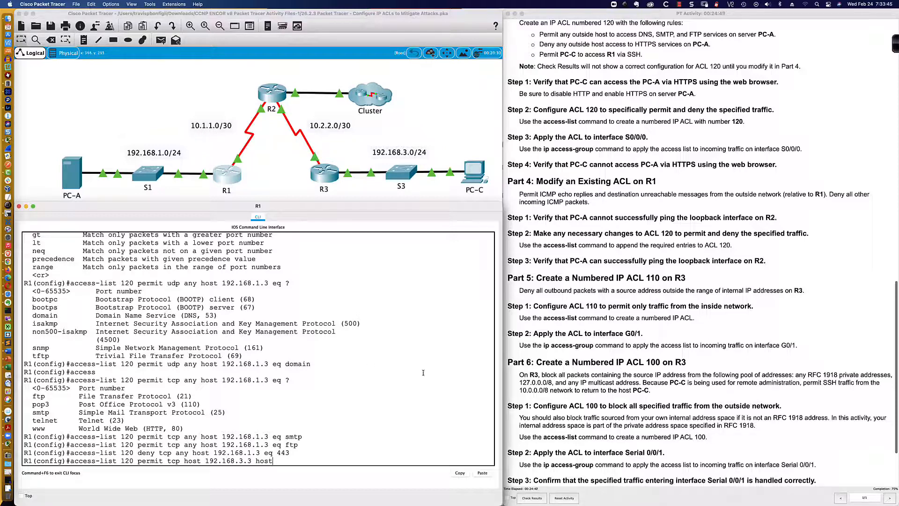
{"action": "type", "text": "10.1.1.1"}
{"action": "type", "text": "eq"}
{"action": "type", "text": "?"}
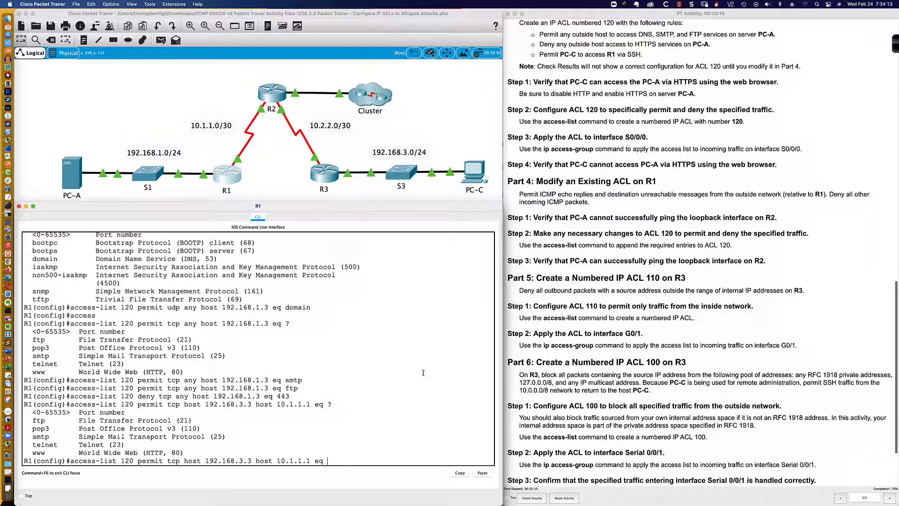
{"action": "type", "text": "22"}
{"action": "key", "text": "Return"}
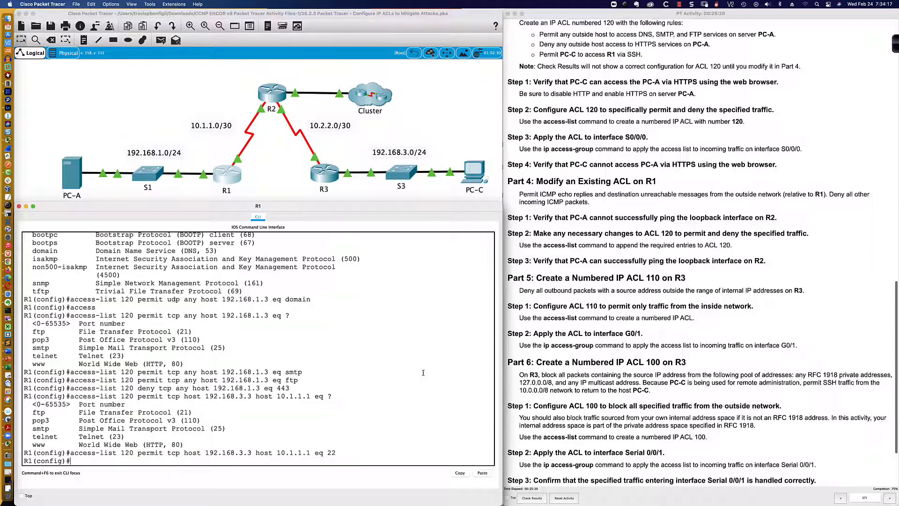
- Display the configured access lists on R1 with do sh access-list
{"action": "key", "text": "Return"}
{"action": "key", "text": "Return"}
{"action": "key", "text": "Return"}
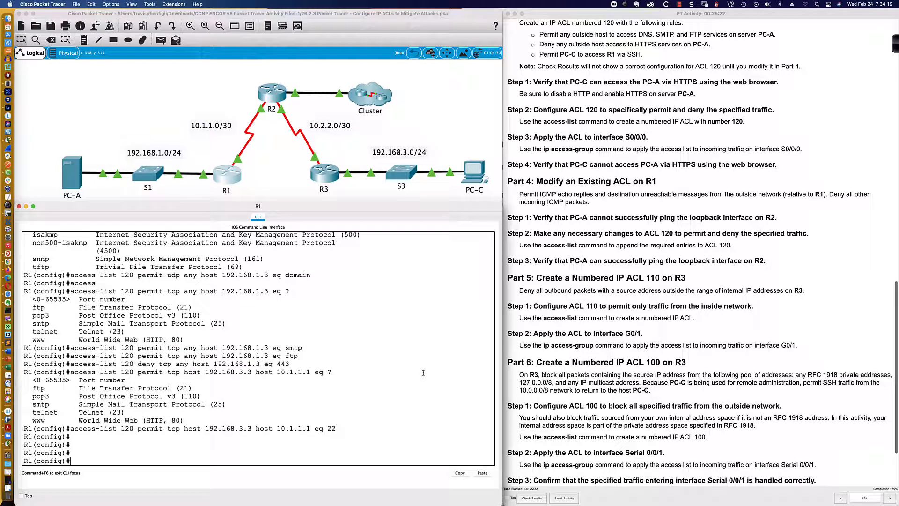
{"action": "type", "text": "do sh ru"}
{"action": "key", "text": "BackSpace"}
{"action": "key", "text": "BackSpace"}
{"action": "key", "text": "BackSpace"}
{"action": "key", "text": "BackSpace"}
{"action": "type", "text": "access-list"}
{"action": "key", "text": "Return"}
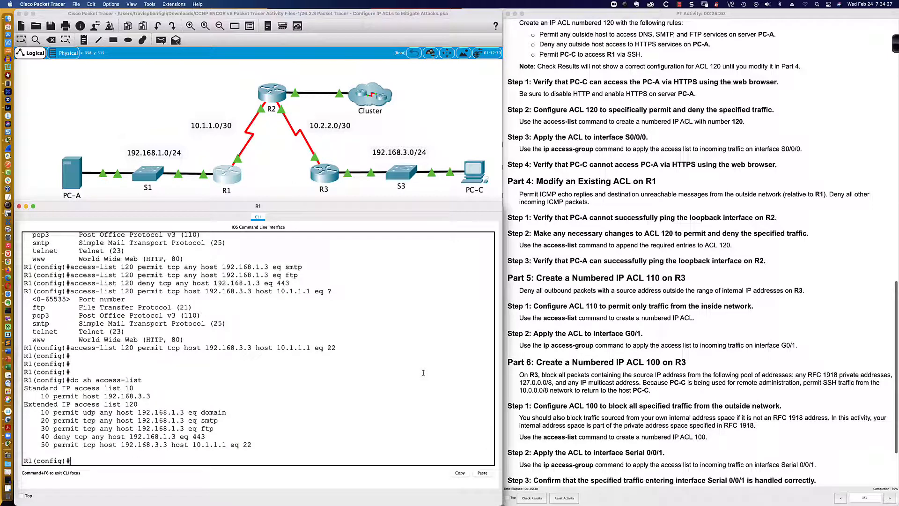
{"action": "key", "text": "Return"}
{"action": "key", "text": "Return"}
{"action": "key", "text": "Return"}
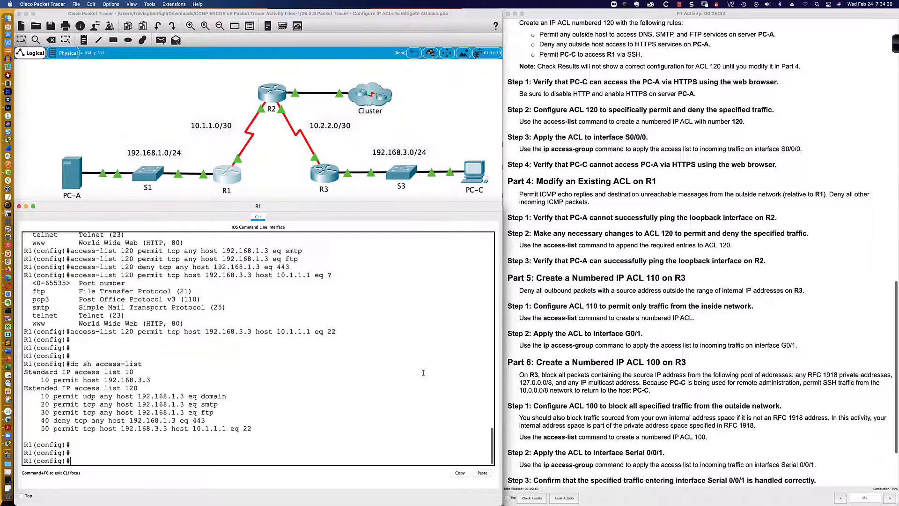
- Apply ACL 120 inbound on interface s0/0/0
{"action": "type", "text": "int s0/0/0"}
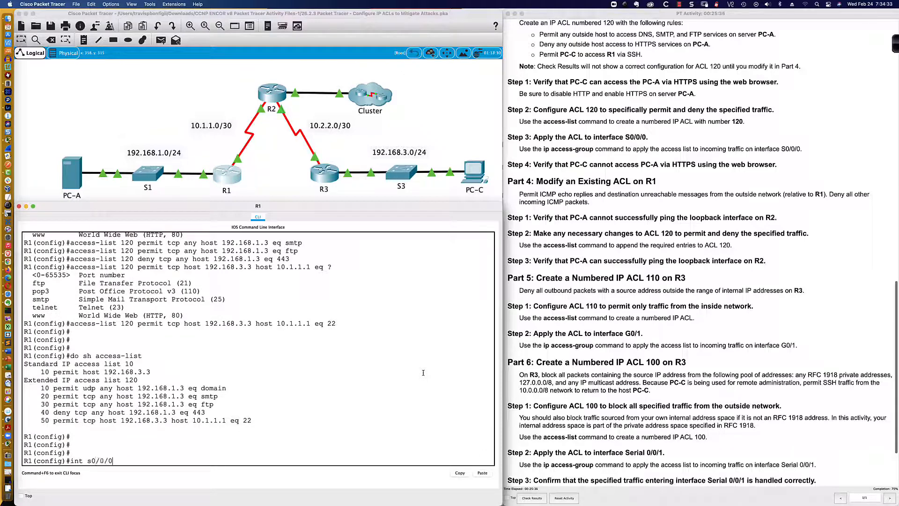
{"action": "key", "text": "Return"}
{"action": "type", "text": "ip acc"}
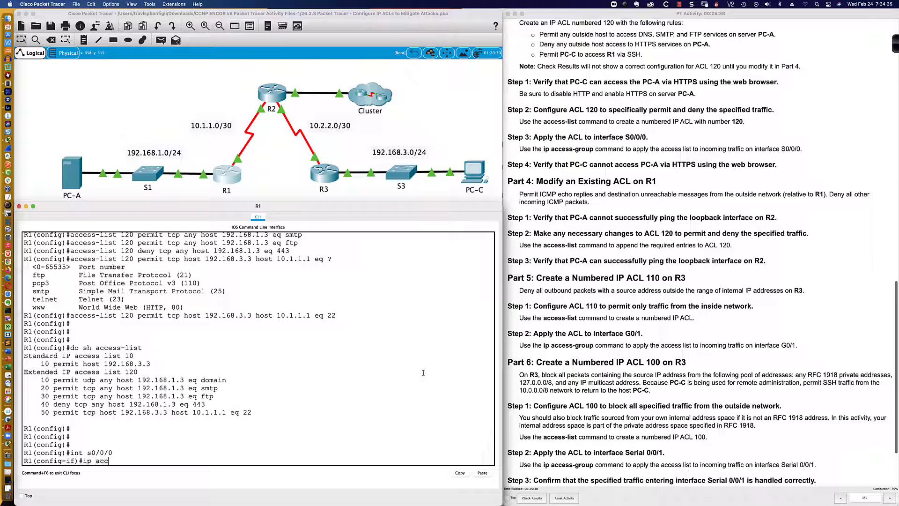
{"action": "type", "text": "ess-g"}
{"action": "key", "text": "Tab"}
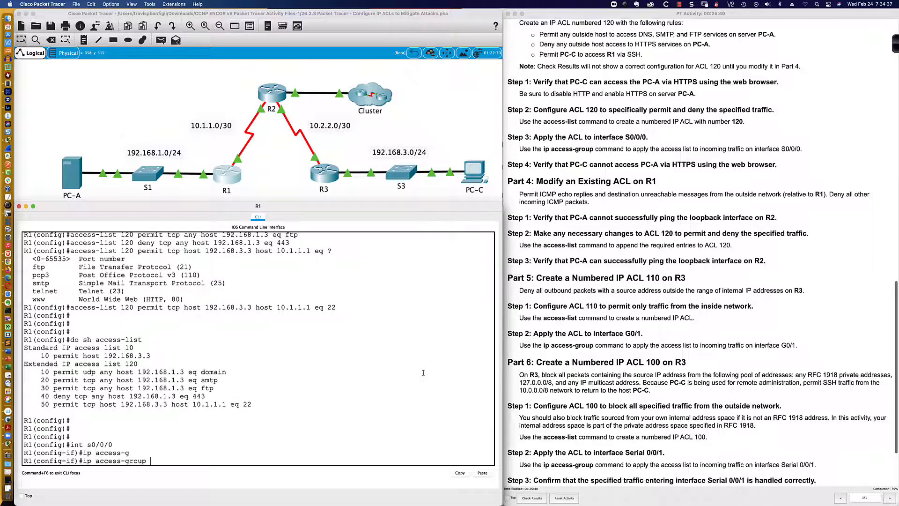
{"action": "type", "text": "120 in"}
{"action": "key", "text": "Return"}
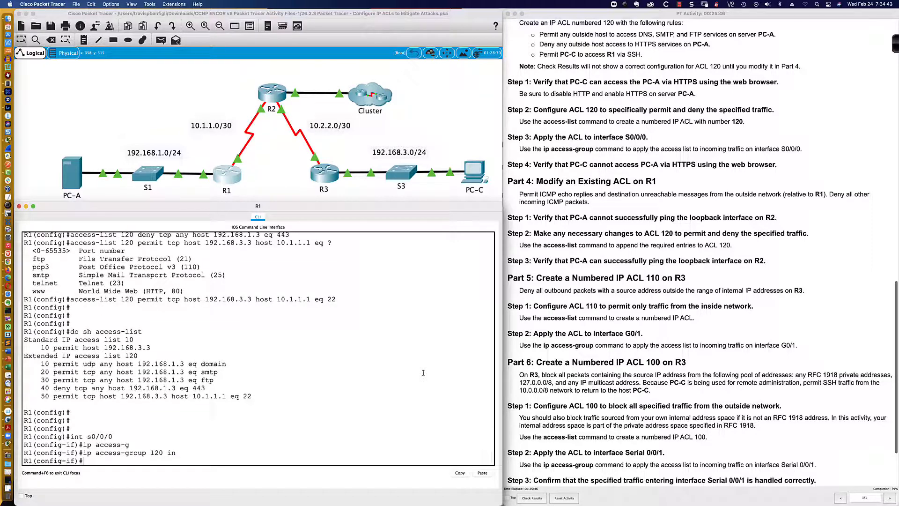
{"action": "key", "text": "Return"}
{"action": "key", "text": "Return"}
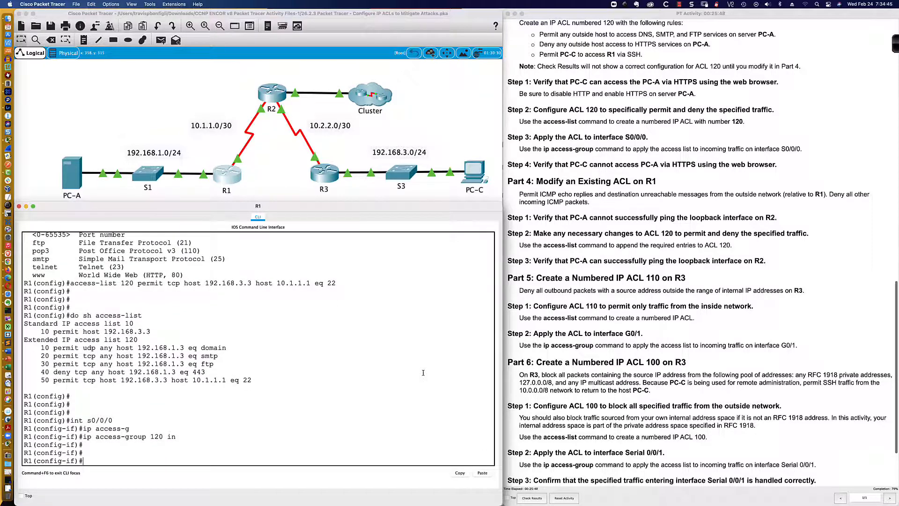
- Leave configuration mode on R1 and save the running configuration with wri mem
{"action": "type", "text": "en"}
{"action": "key", "text": "Return"}
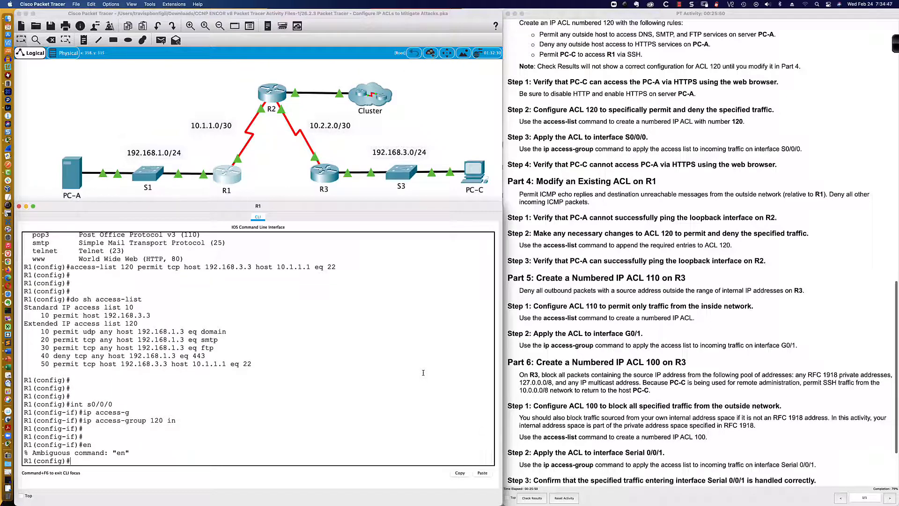
{"action": "type", "text": "end"}
{"action": "key", "text": "Return"}
{"action": "type", "text": "wri mem"}
{"action": "key", "text": "Return"}
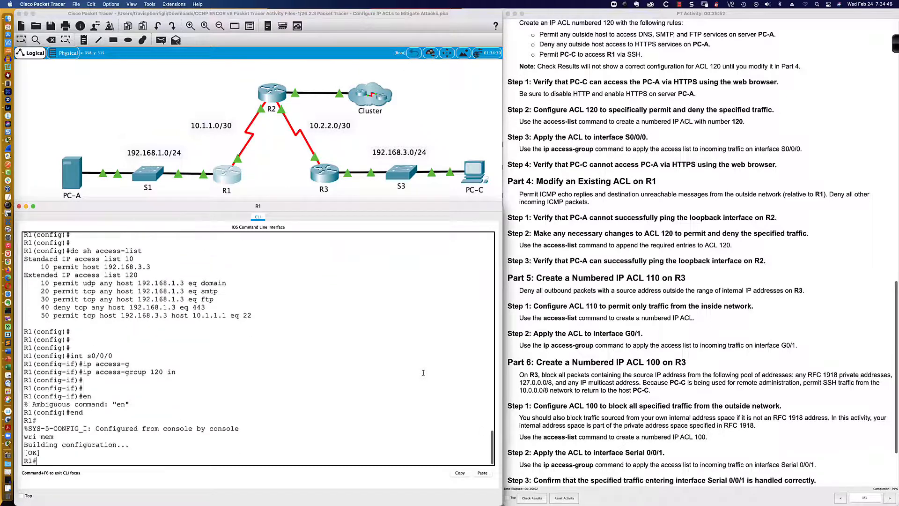
{"action": "key", "text": "Return"}
{"action": "key", "text": "Return"}
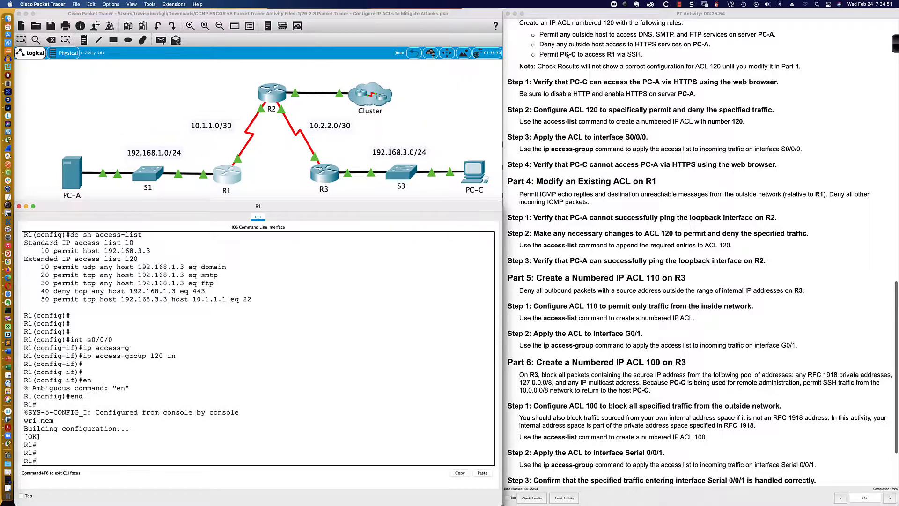
- Review the remaining activity instructions and PC-A's Programming and Desktop applications
{"action": "scroll", "coordinate": [568, 55], "scroll_direction": "down", "scroll_amount": 1}
{"action": "scroll", "coordinate": [567, 54], "scroll_direction": "down", "scroll_amount": 2}
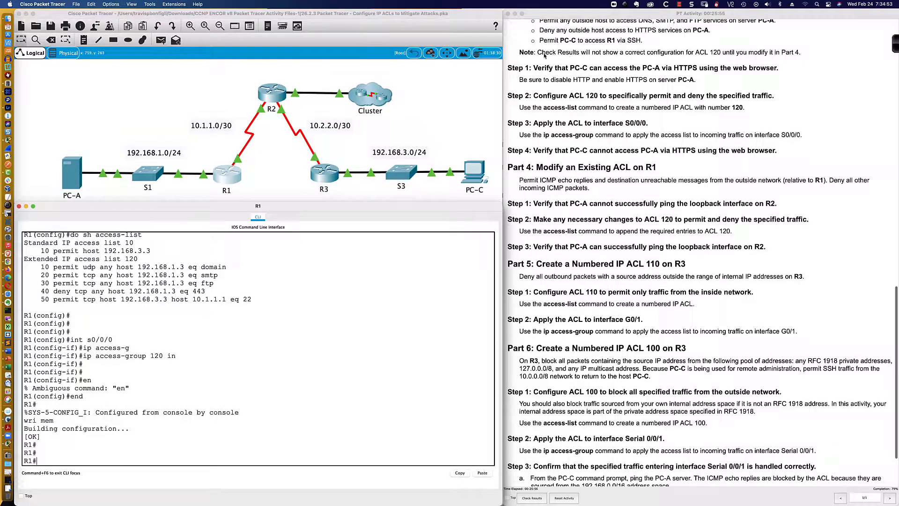
{"action": "scroll", "coordinate": [545, 55], "scroll_direction": "down", "scroll_amount": 5}
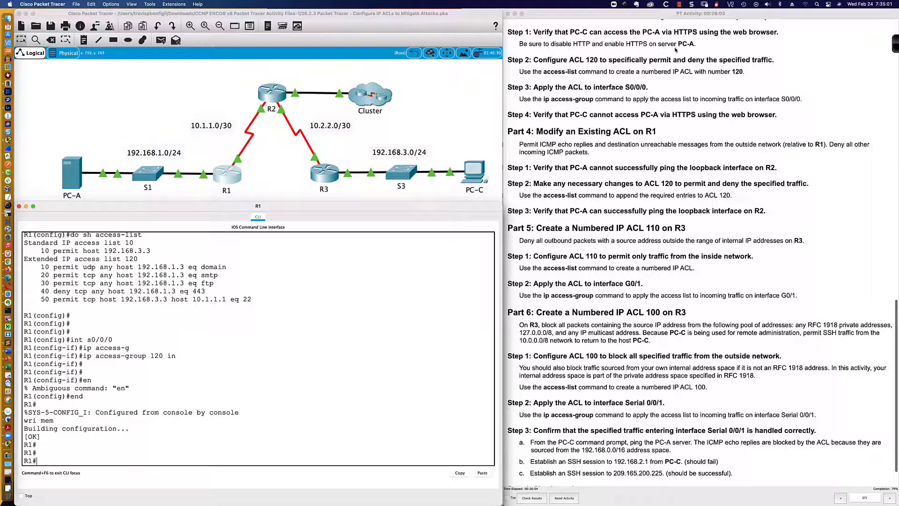
{"action": "scroll", "coordinate": [675, 51], "scroll_direction": "down", "scroll_amount": 1}
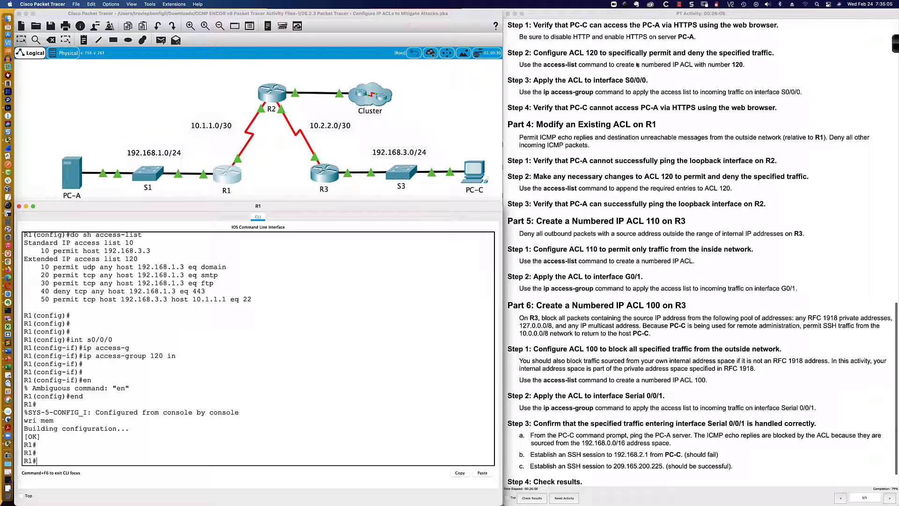
{"action": "left_click", "coordinate": [73, 173]}
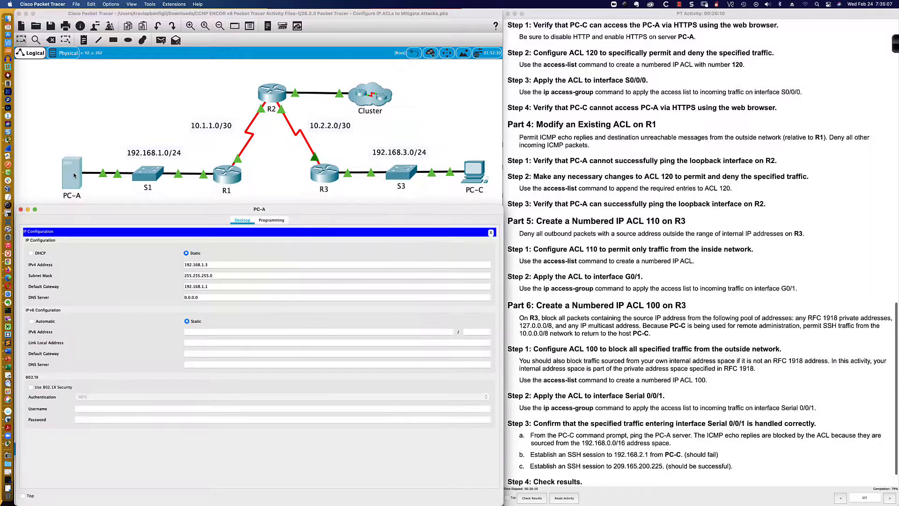
{"action": "left_click", "coordinate": [278, 220]}
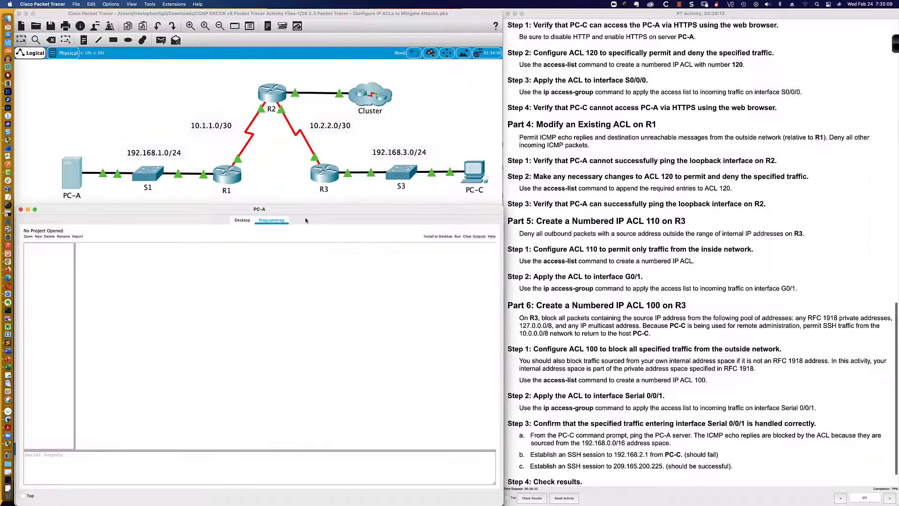
{"action": "left_click", "coordinate": [242, 220]}
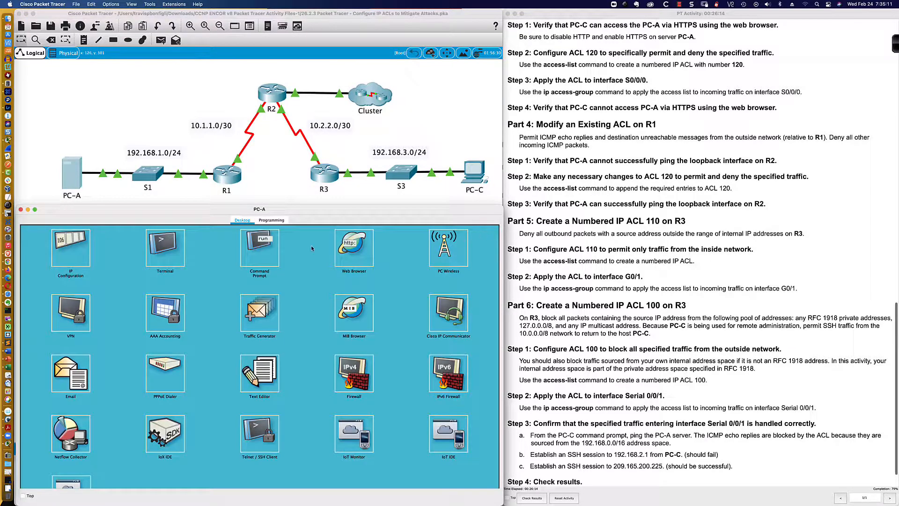
{"action": "scroll", "coordinate": [295, 252], "scroll_direction": "down", "scroll_amount": 3}
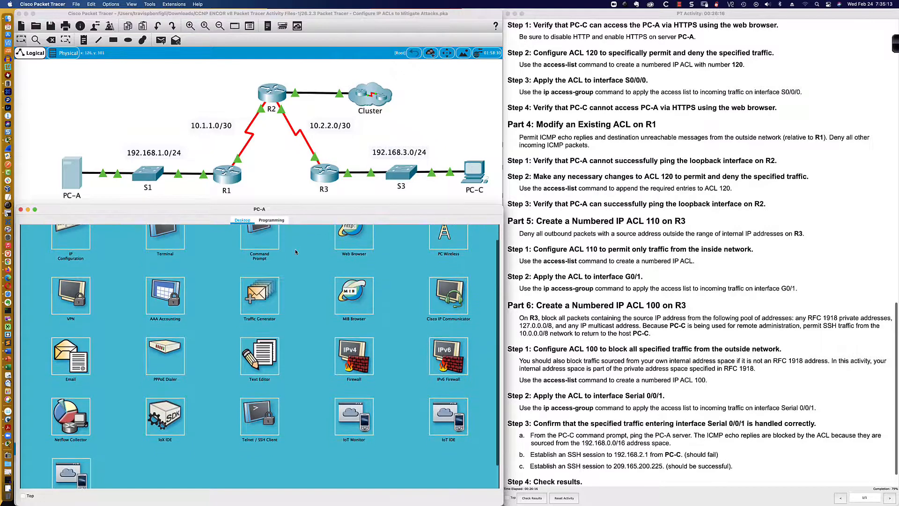
{"action": "scroll", "coordinate": [295, 252], "scroll_direction": "down", "scroll_amount": 1}
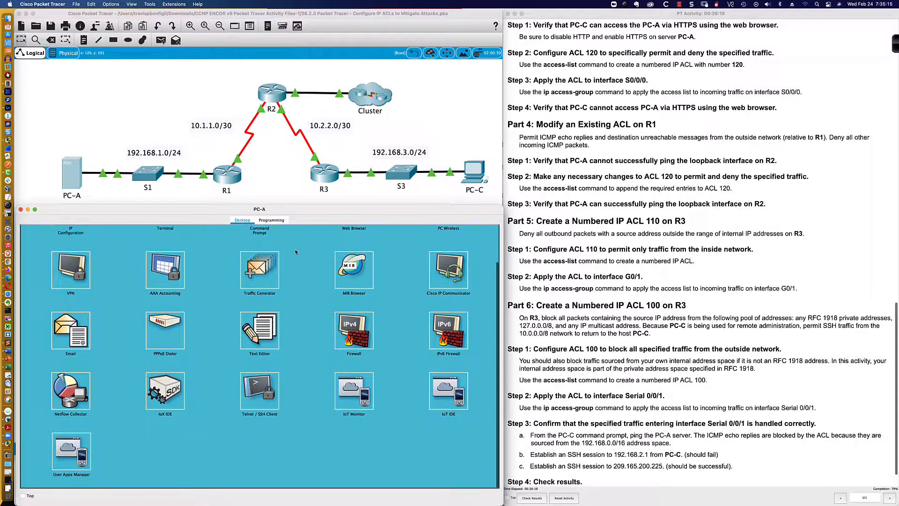
{"action": "scroll", "coordinate": [295, 252], "scroll_direction": "up", "scroll_amount": 3}
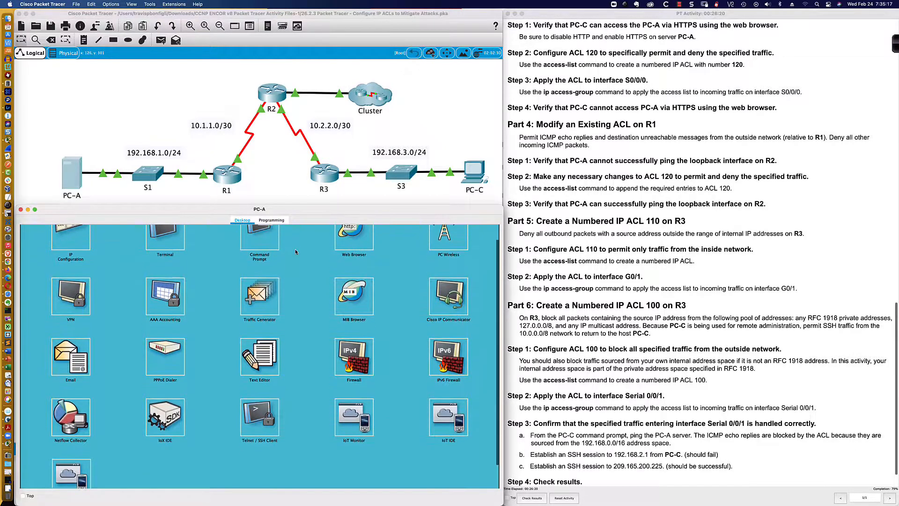
{"action": "scroll", "coordinate": [295, 251], "scroll_direction": "up", "scroll_amount": 1}
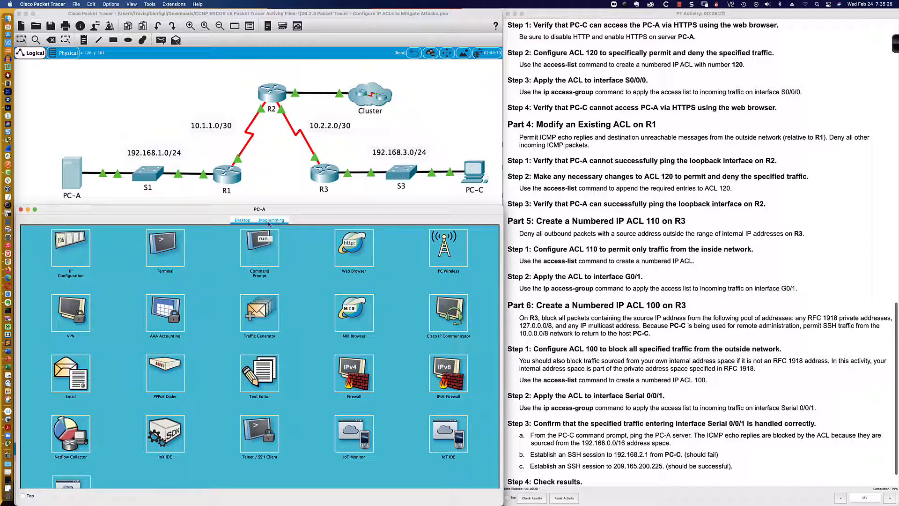
{"action": "left_click", "coordinate": [566, 43]}
{"action": "scroll", "coordinate": [562, 42], "scroll_direction": "down", "scroll_amount": 2}
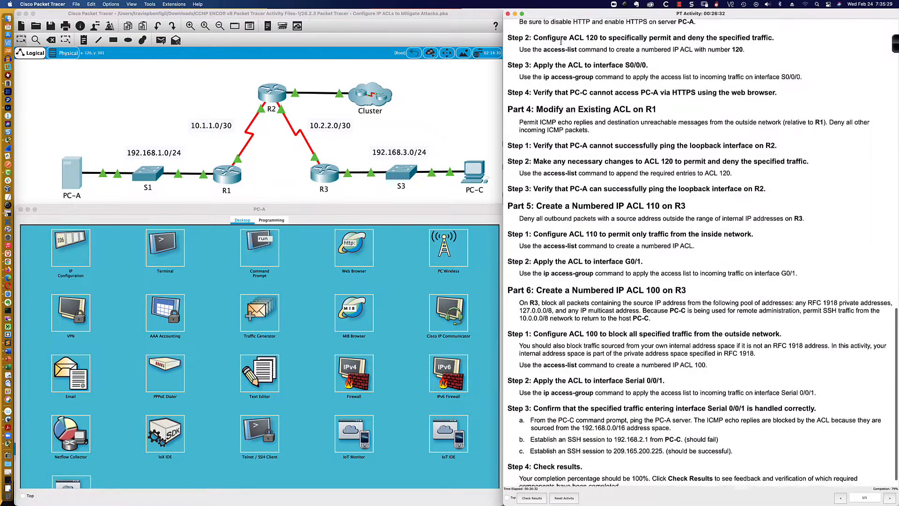
{"action": "scroll", "coordinate": [561, 42], "scroll_direction": "down", "scroll_amount": 2}
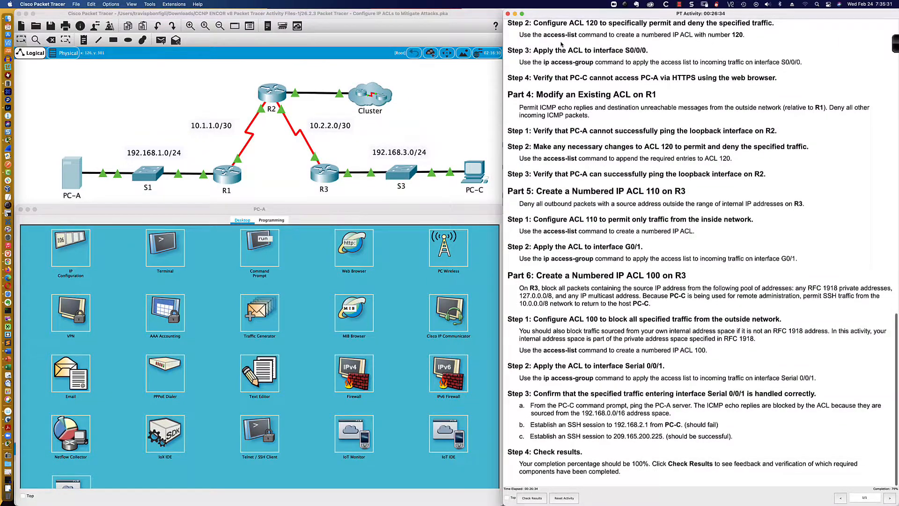
{"action": "scroll", "coordinate": [571, 60], "scroll_direction": "down", "scroll_amount": 2}
{"action": "scroll", "coordinate": [578, 80], "scroll_direction": "up", "scroll_amount": 2}
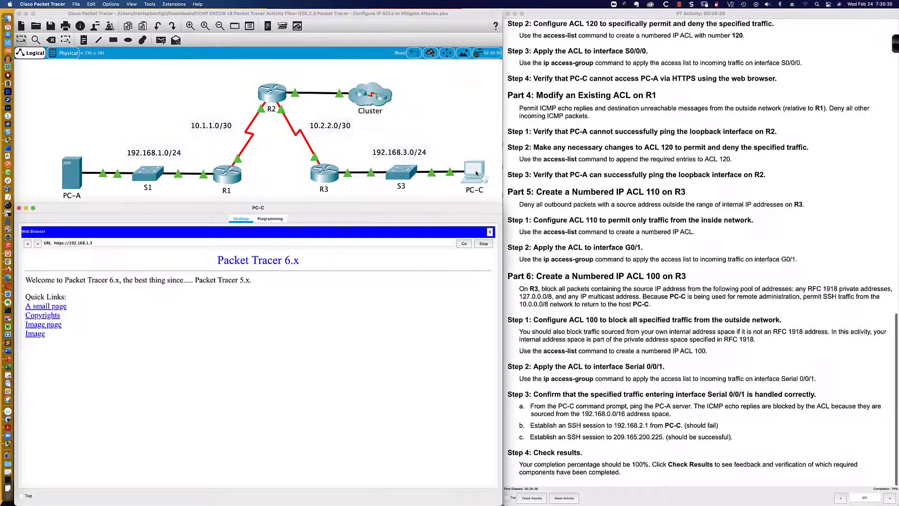
{"action": "left_click", "coordinate": [476, 172]}
{"action": "left_click", "coordinate": [143, 242]}
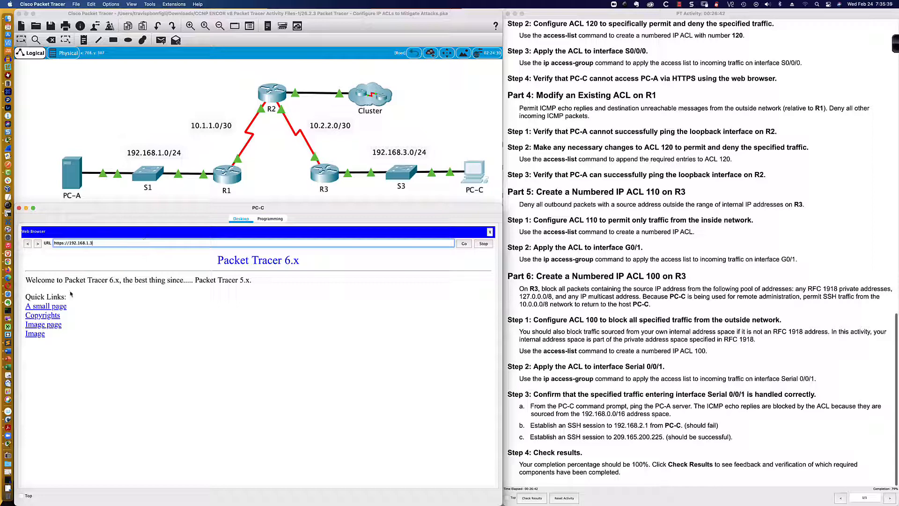
{"action": "left_click", "coordinate": [60, 307]}
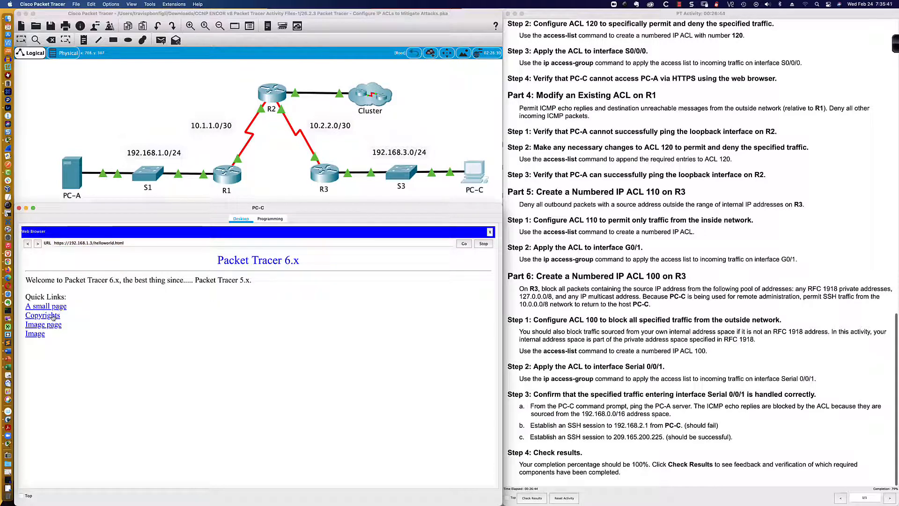
{"action": "left_click", "coordinate": [52, 317]}
{"action": "left_click", "coordinate": [47, 325]}
{"action": "left_click", "coordinate": [464, 244]}
{"action": "left_click", "coordinate": [464, 244]}
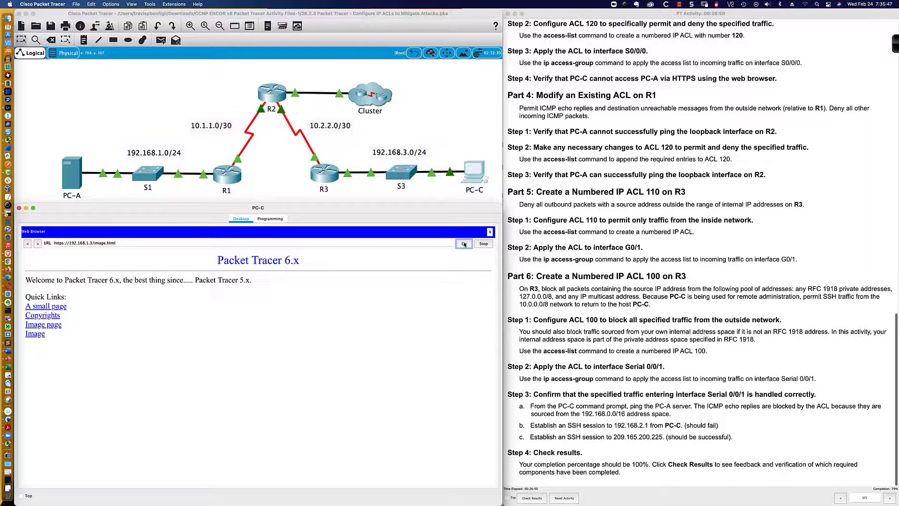
{"action": "left_click", "coordinate": [460, 244]}
{"action": "double_click", "coordinate": [153, 243]}
{"action": "key", "text": "BackSpace"}
{"action": "key", "text": "BackSpace"}
{"action": "key", "text": "BackSpace"}
{"action": "key", "text": "BackSpace"}
{"action": "key", "text": "BackSpace"}
{"action": "key", "text": "BackSpace"}
{"action": "key", "text": "BackSpace"}
{"action": "key", "text": "BackSpace"}
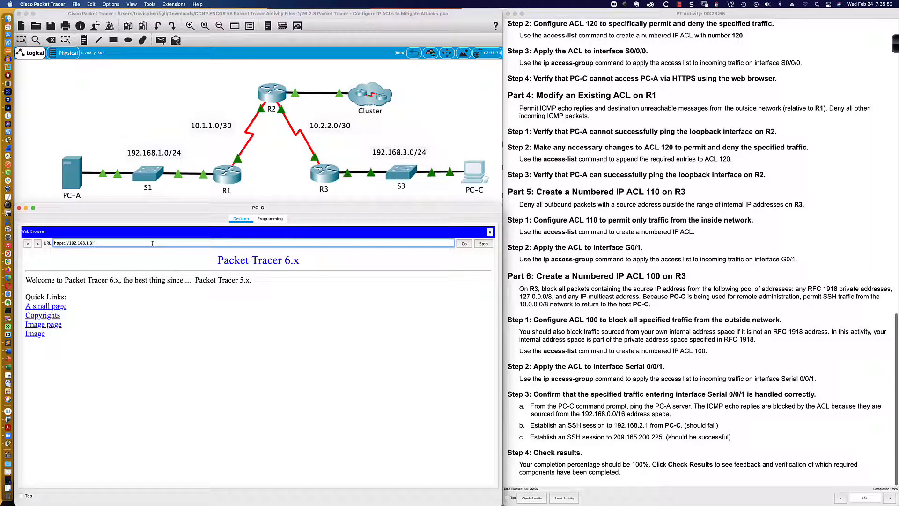
{"action": "left_click", "coordinate": [462, 244]}
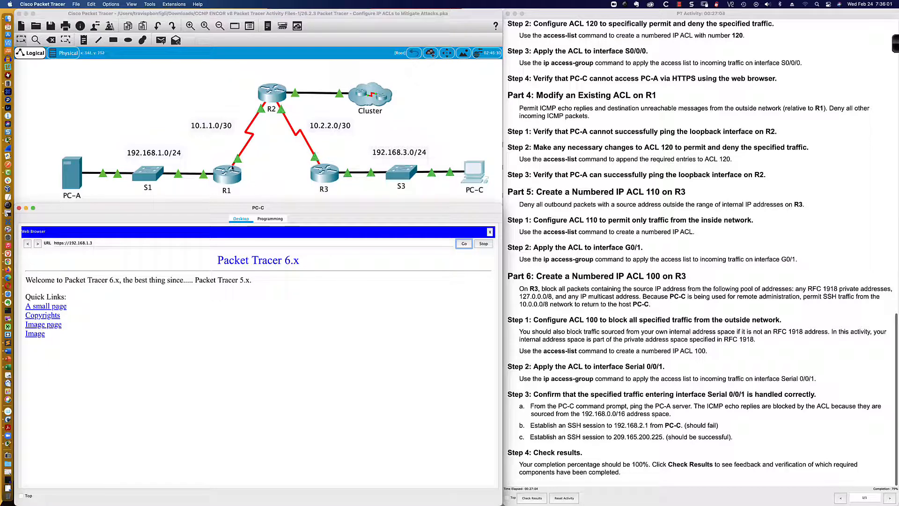
{"action": "left_click", "coordinate": [462, 244]}
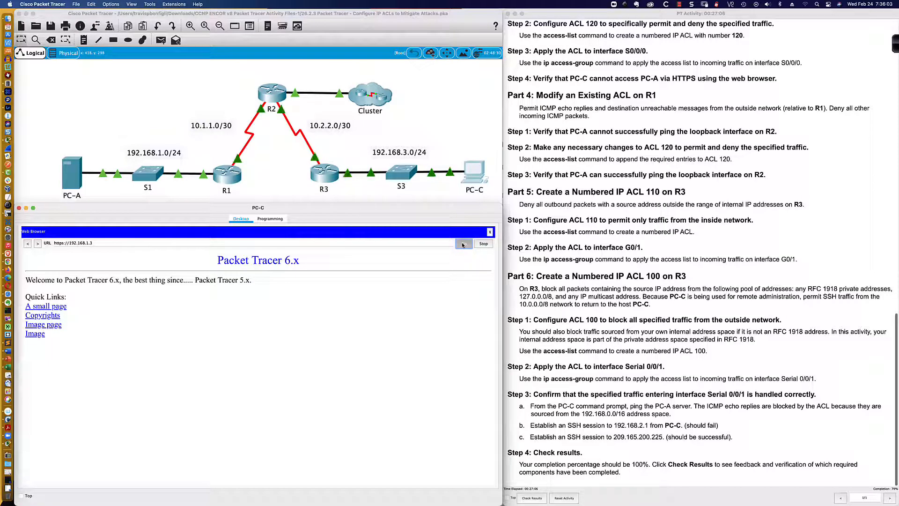
- Display R1's access lists with sh access-list and examine the match count on the HTTPS deny entry
{"action": "left_click", "coordinate": [229, 181]}
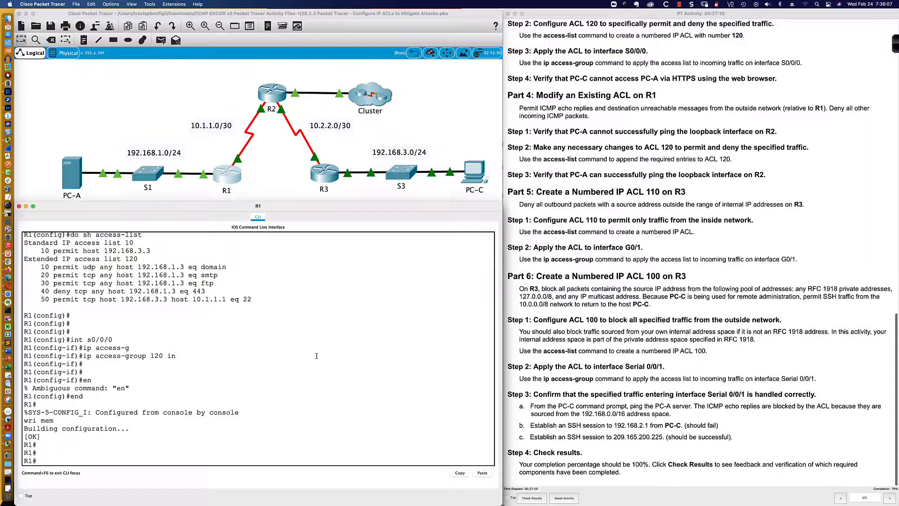
{"action": "key", "text": "Return"}
{"action": "key", "text": "Return"}
{"action": "type", "text": "sh access-list"}
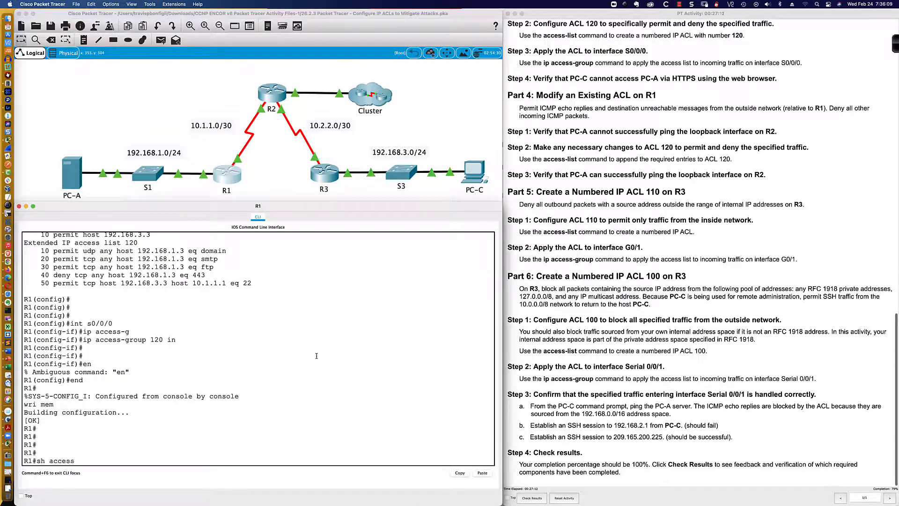
{"action": "key", "text": "Return"}
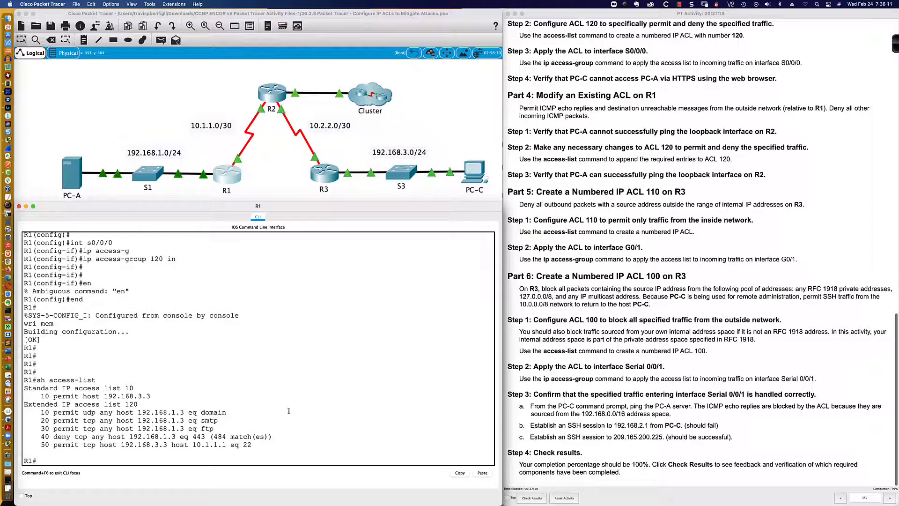
{"action": "left_click_drag", "start_coordinate": [271, 436], "coordinate": [145, 435]}
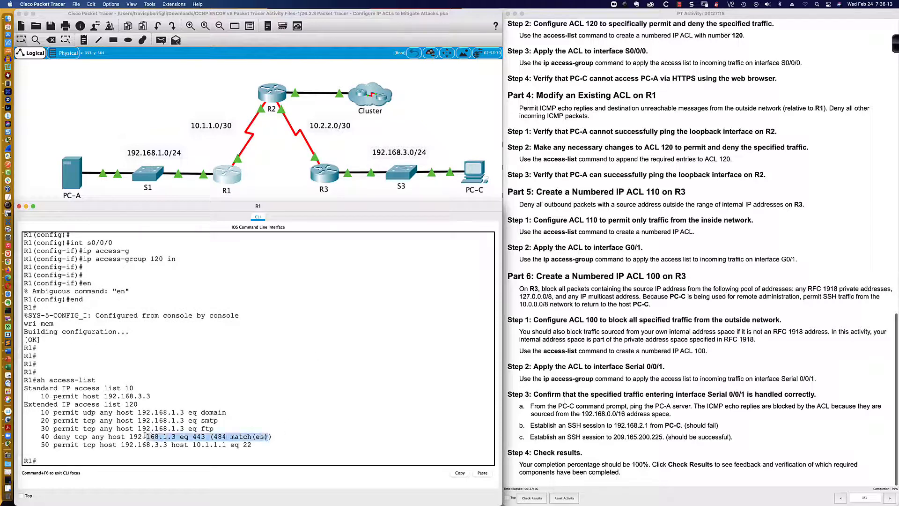
{"action": "left_click", "coordinate": [275, 437]}
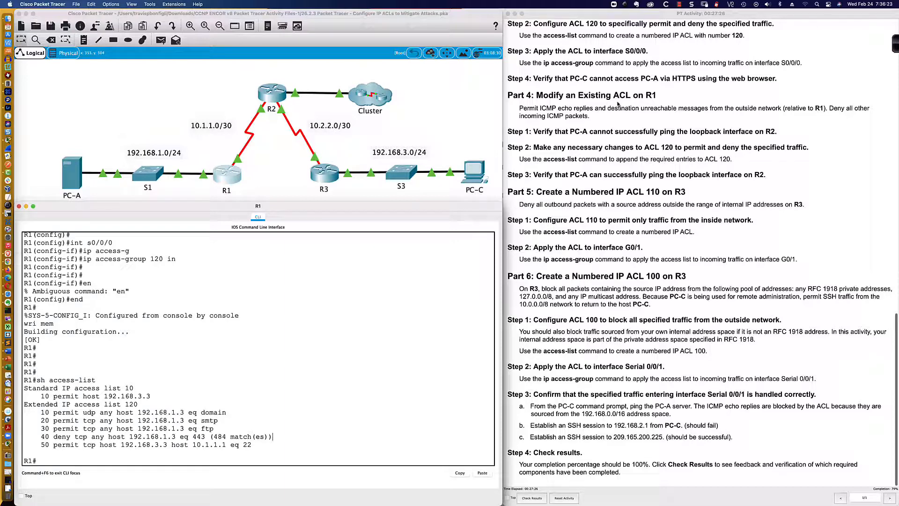
- Read the Part 4 instructions for modifying ACL 120 and compare them with the listed ACL entries
{"action": "left_click", "coordinate": [508, 97]}
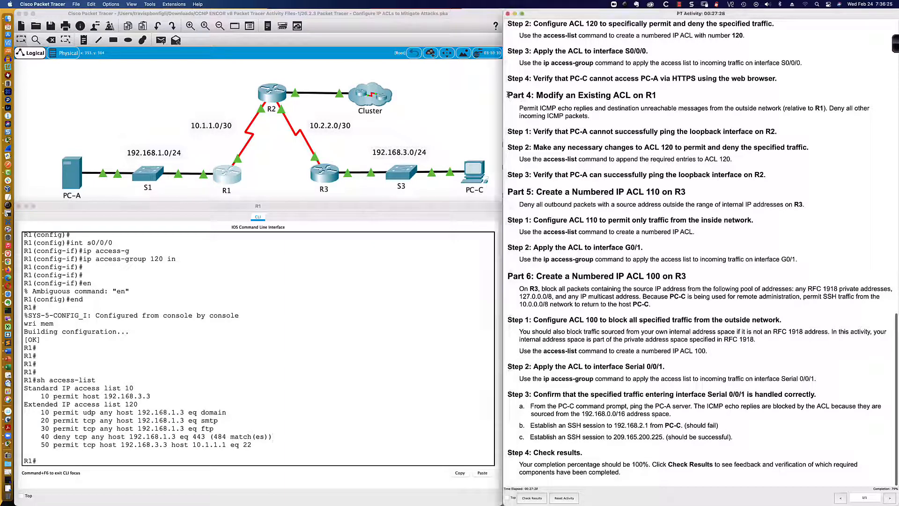
{"action": "left_click_drag", "start_coordinate": [508, 95], "coordinate": [768, 178]}
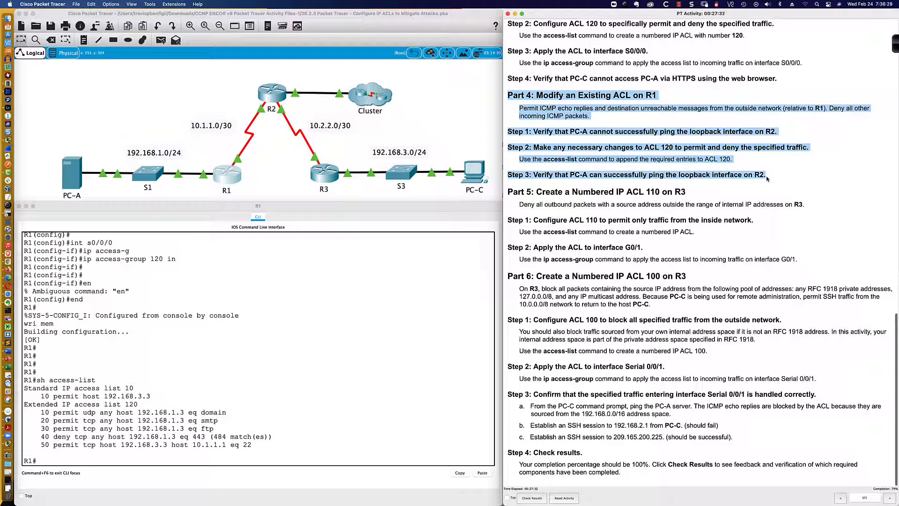
{"action": "left_click", "coordinate": [771, 173]}
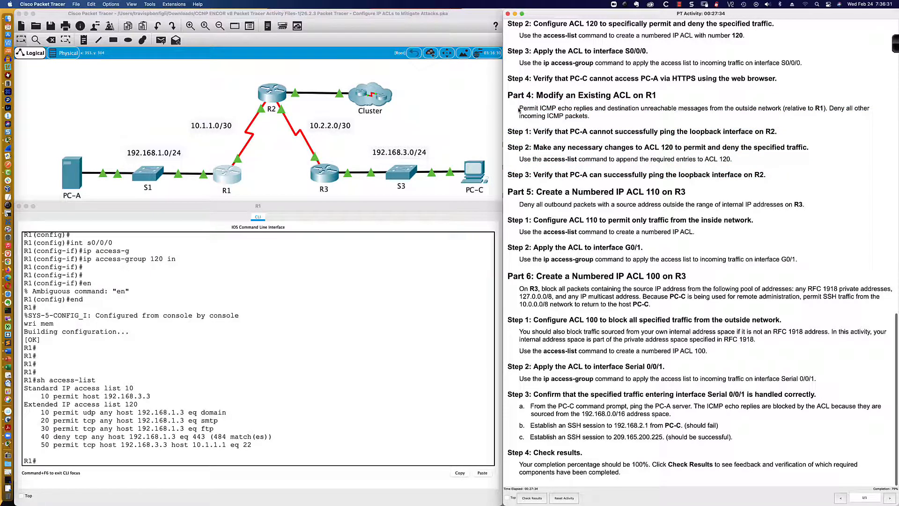
{"action": "left_click_drag", "start_coordinate": [518, 109], "coordinate": [592, 119]}
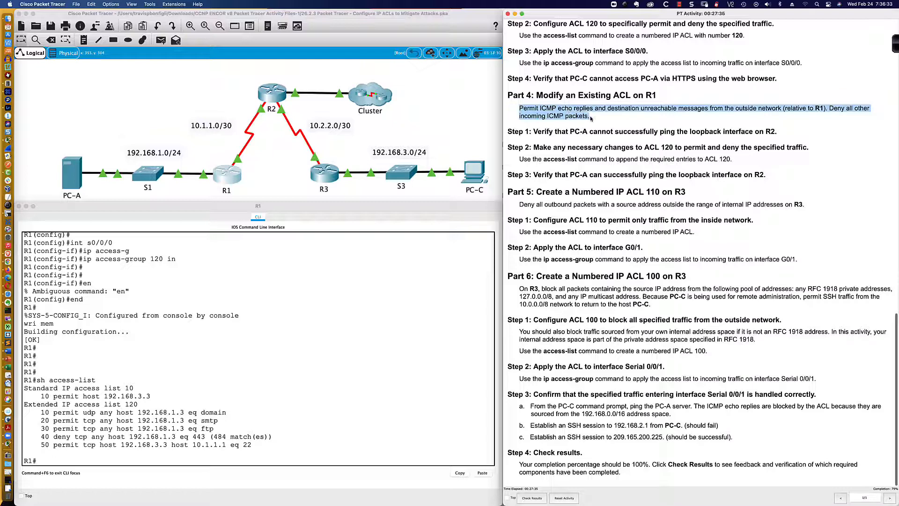
{"action": "left_click", "coordinate": [290, 455]}
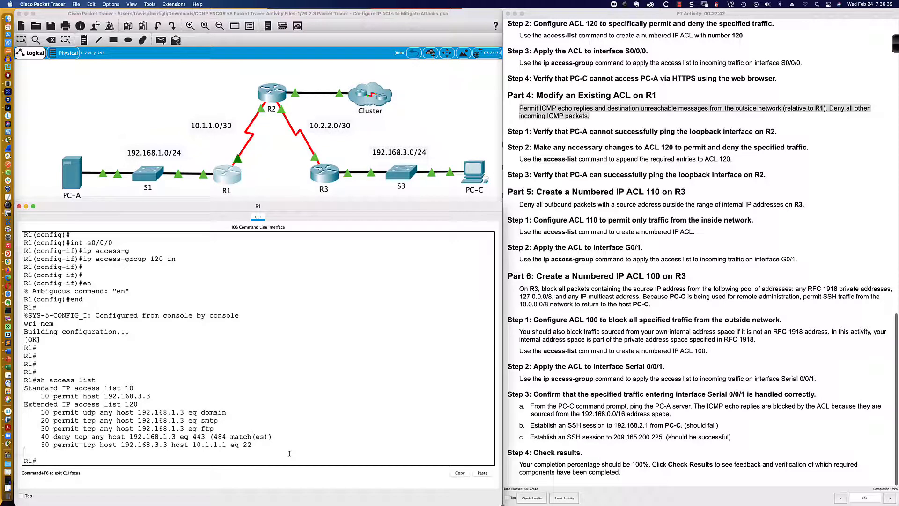
{"action": "key", "text": "Return"}
{"action": "key", "text": "Return"}
{"action": "key", "text": "Return"}
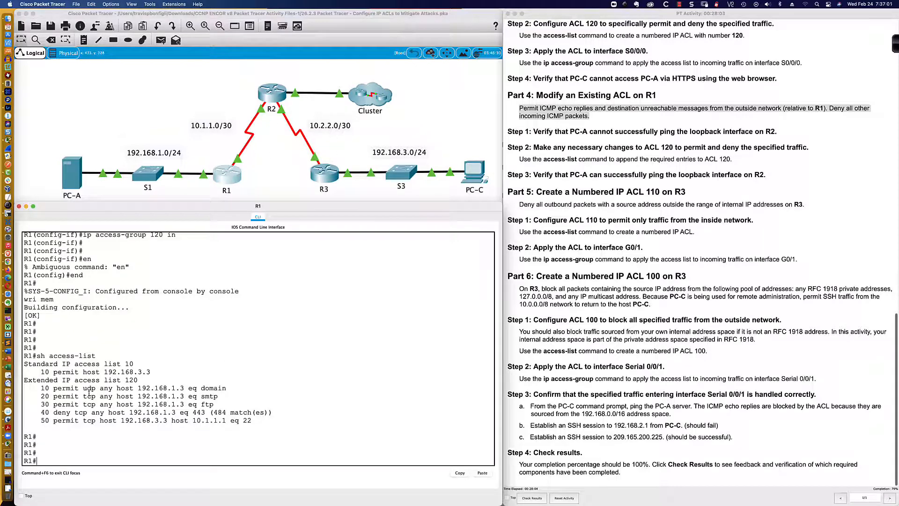
{"action": "left_click_drag", "start_coordinate": [53, 389], "coordinate": [109, 396]}
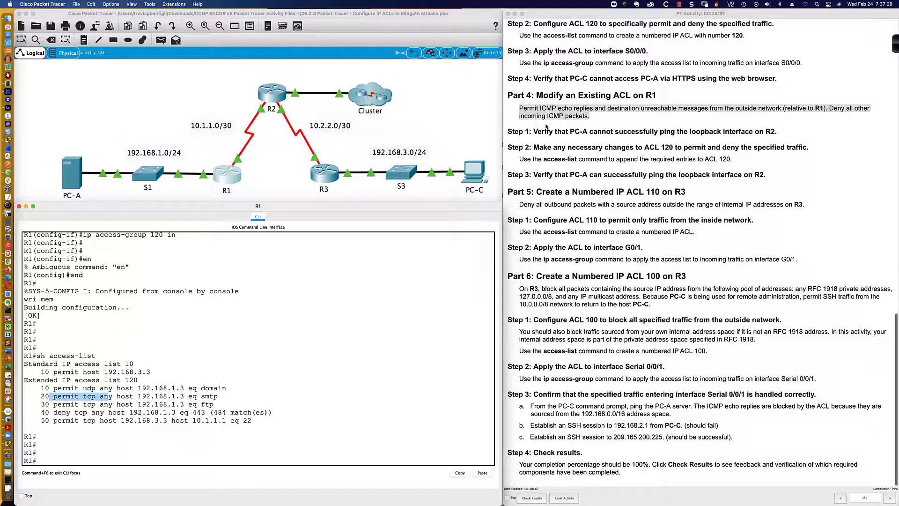
- Enter global configuration mode on R1 and open extended access list 120 for editing
{"action": "left_click", "coordinate": [326, 452]}
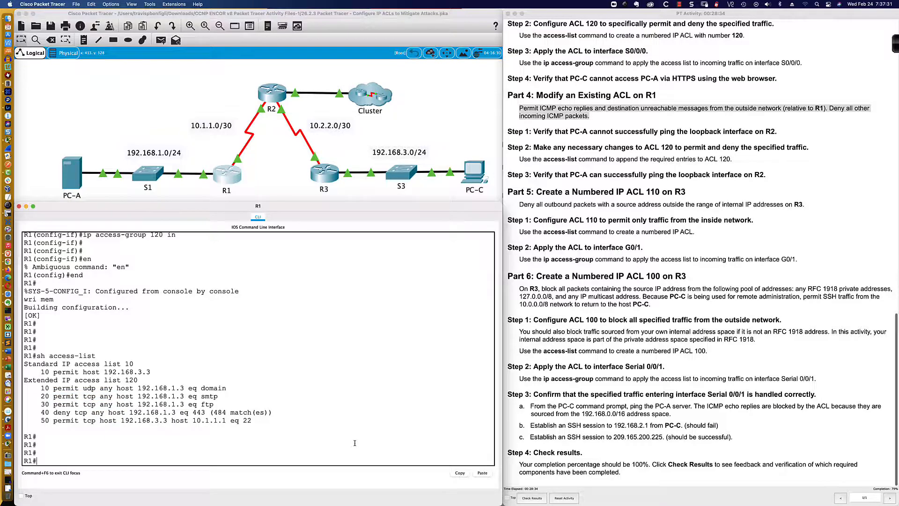
{"action": "key", "text": "Return"}
{"action": "key", "text": "Return"}
{"action": "key", "text": "Return"}
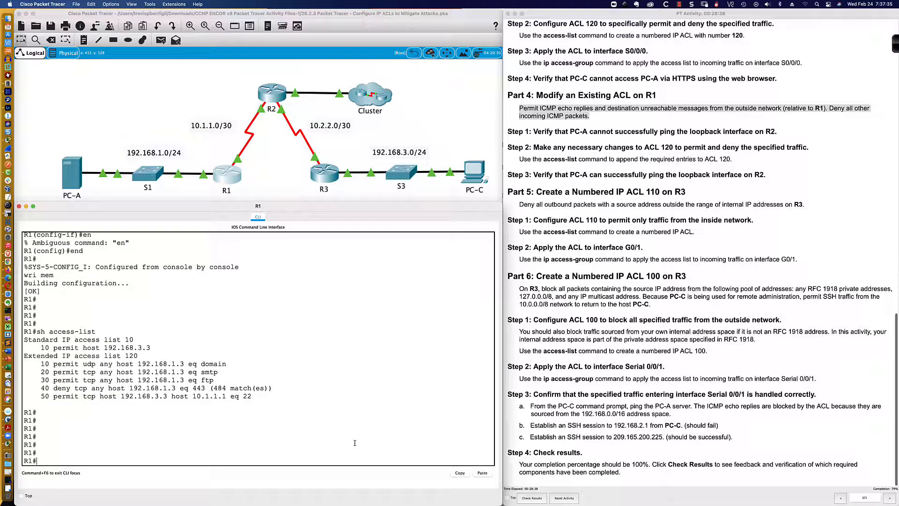
{"action": "type", "text": "conf t"}
{"action": "key", "text": "Return"}
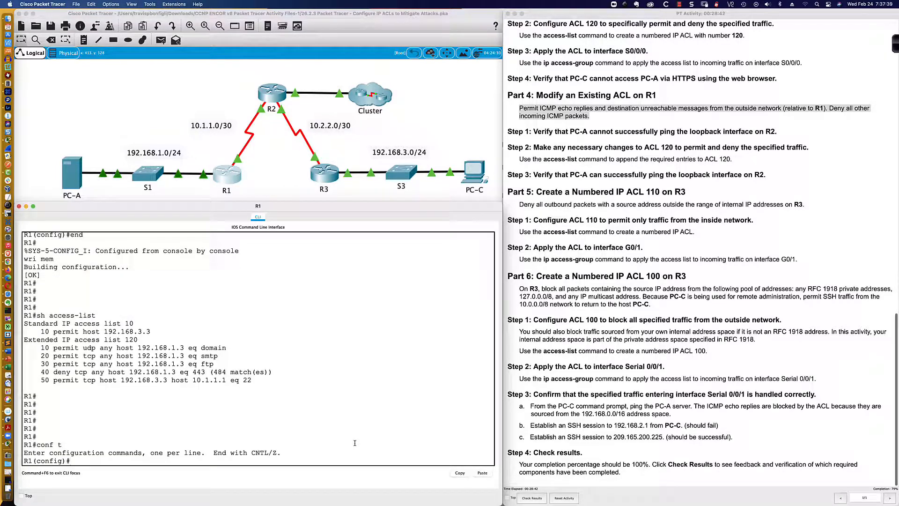
{"action": "type", "text": "ip access"}
{"action": "key", "text": "Tab"}
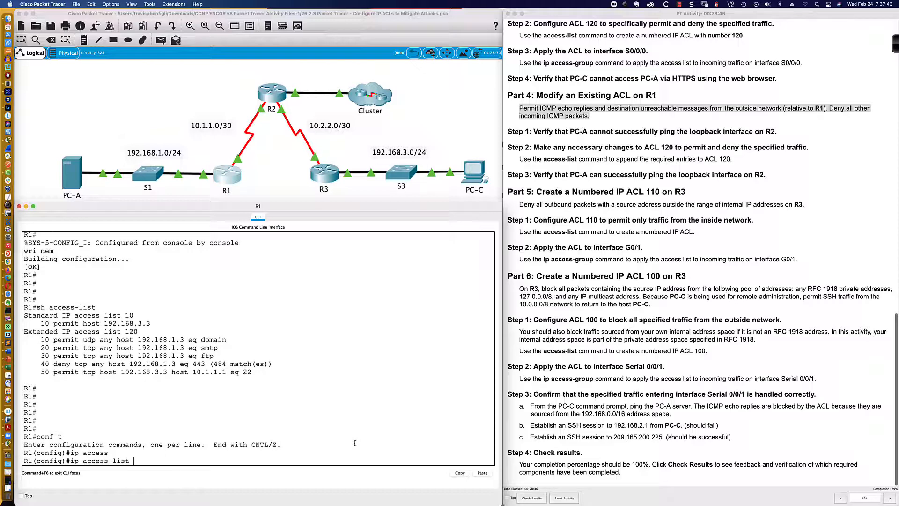
{"action": "type", "text": "?"}
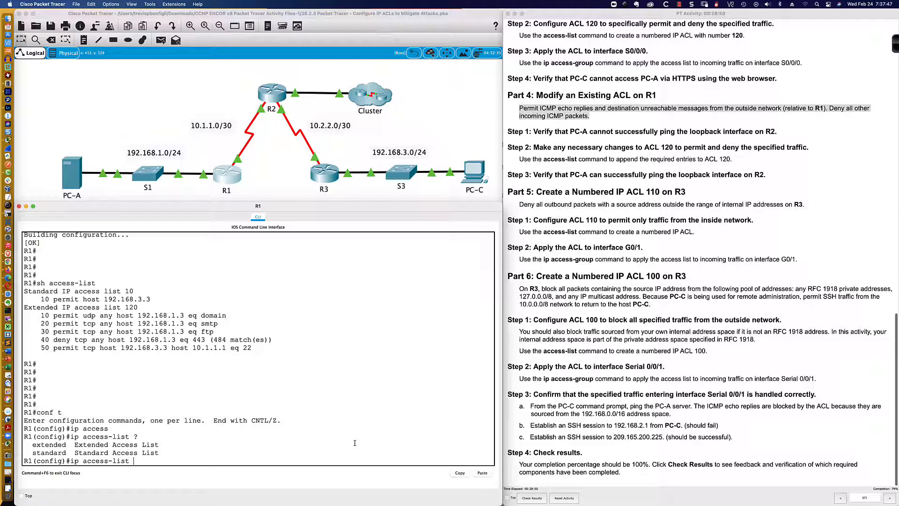
{"action": "type", "text": "exte"}
{"action": "key", "text": "Tab"}
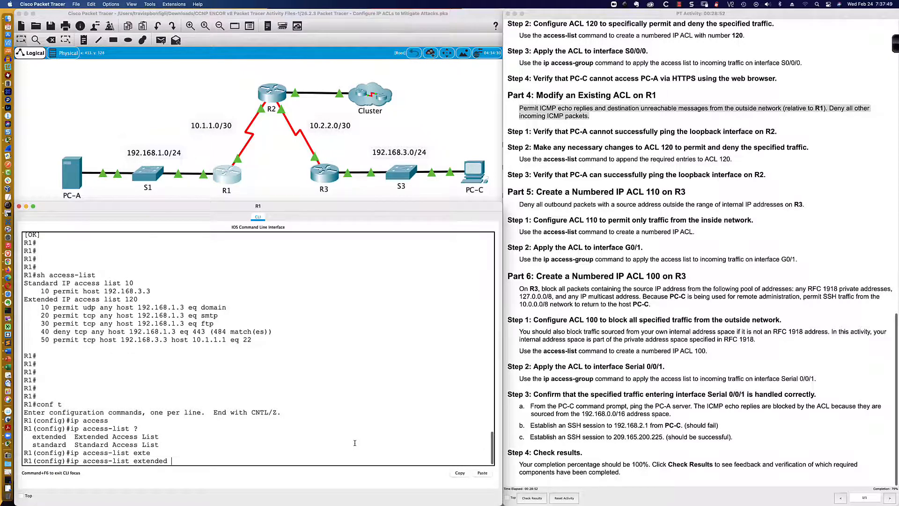
{"action": "type", "text": "?"}
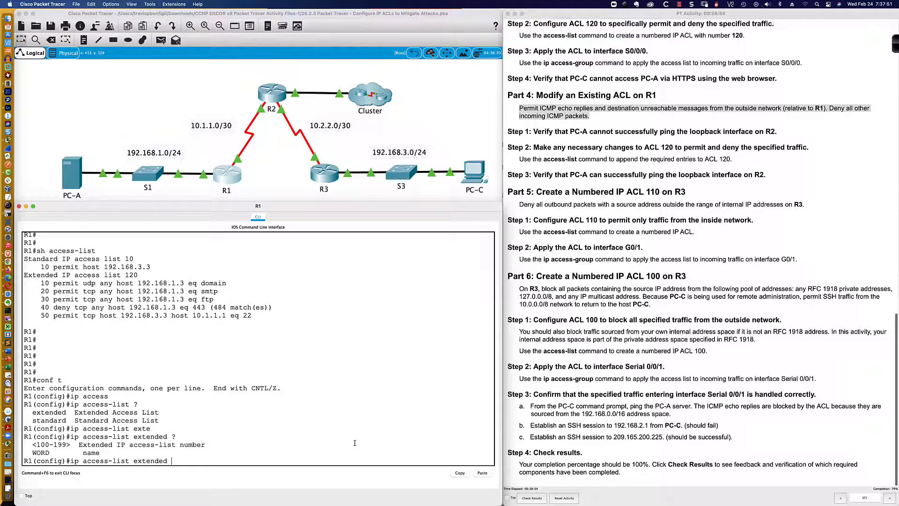
{"action": "type", "text": "120"}
{"action": "key", "text": "Return"}
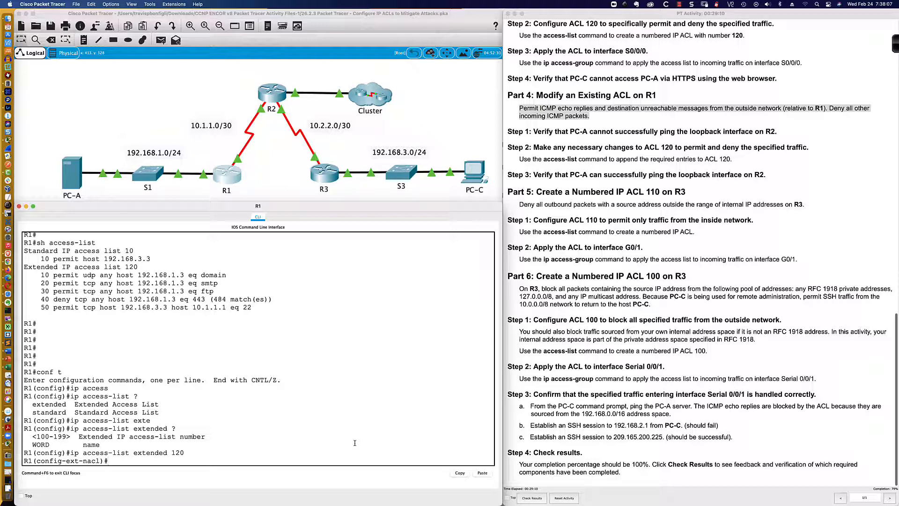
- Add an entry to ACL 120 permitting ICMP echo-reply from any source to any destination
{"action": "type", "text": "permit e icmp "}
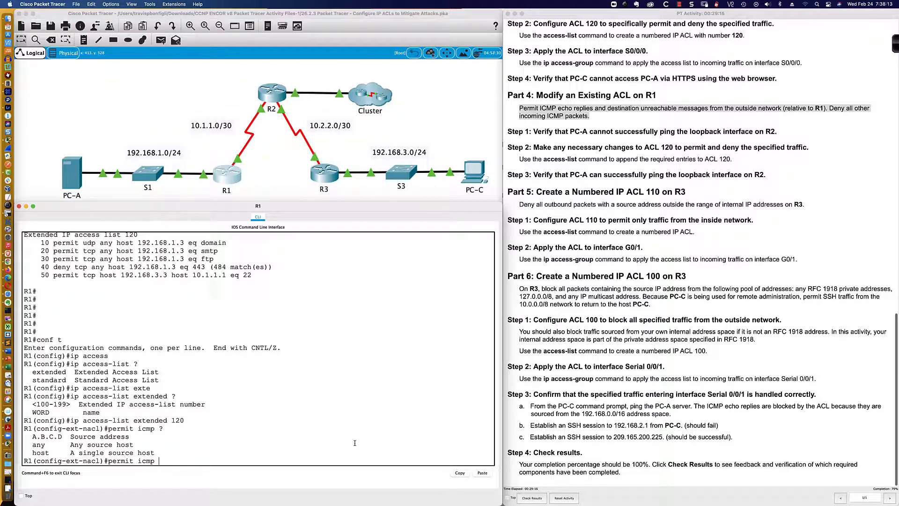
{"action": "type", "text": "?any"}
{"action": "type", "text": "an"}
{"action": "type", "text": "?"}
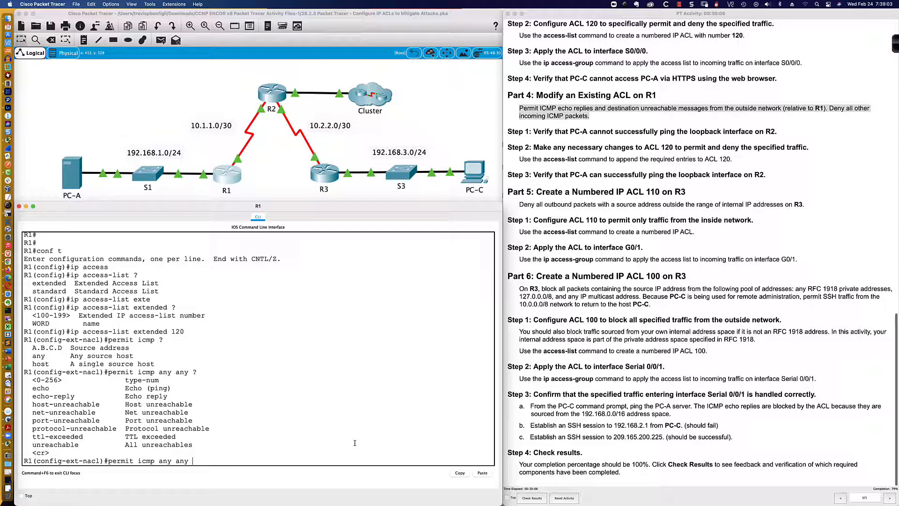
{"action": "type", "text": "echo-rep"}
{"action": "key", "text": "Tab"}
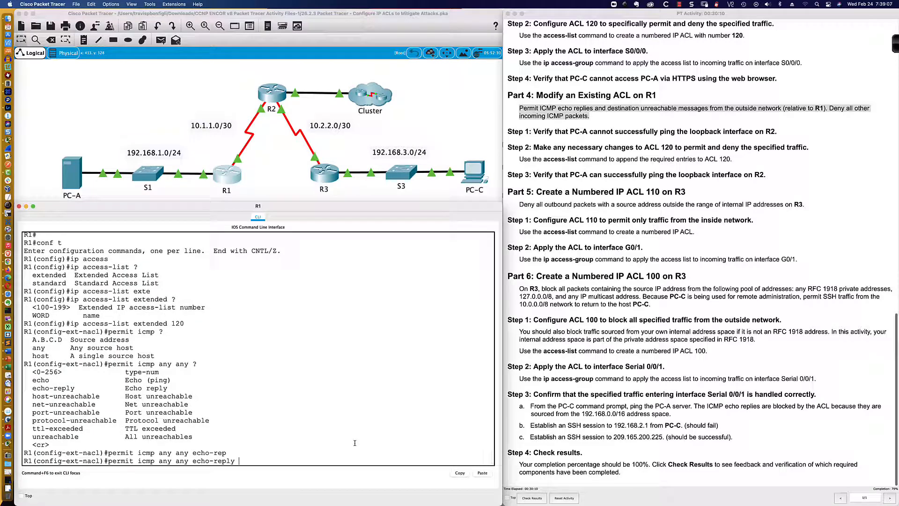
{"action": "scroll", "coordinate": [167, 457], "scroll_direction": "down", "scroll_amount": 1}
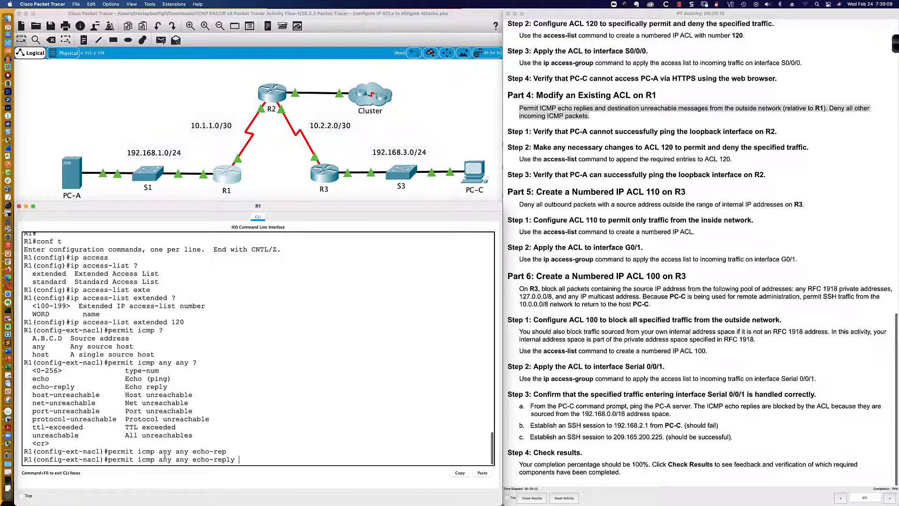
{"action": "left_click_drag", "start_coordinate": [139, 460], "coordinate": [237, 460]}
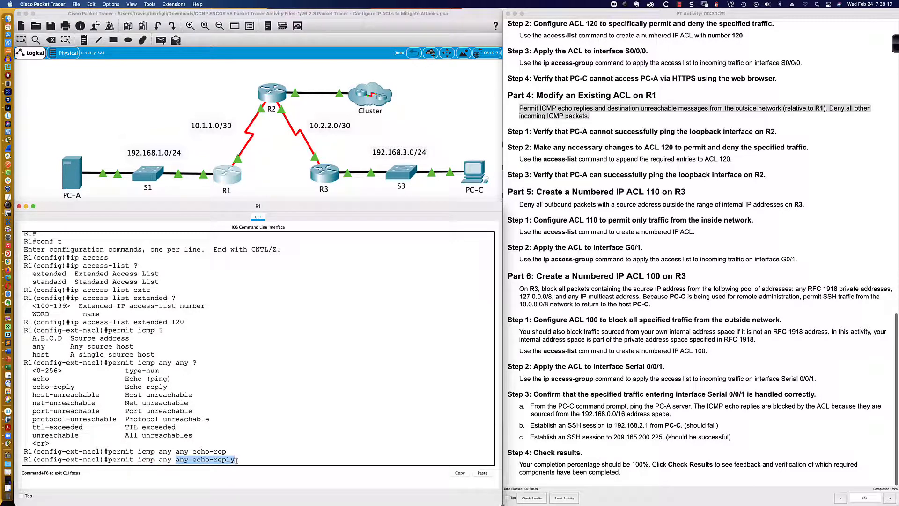
{"action": "left_click", "coordinate": [237, 460]}
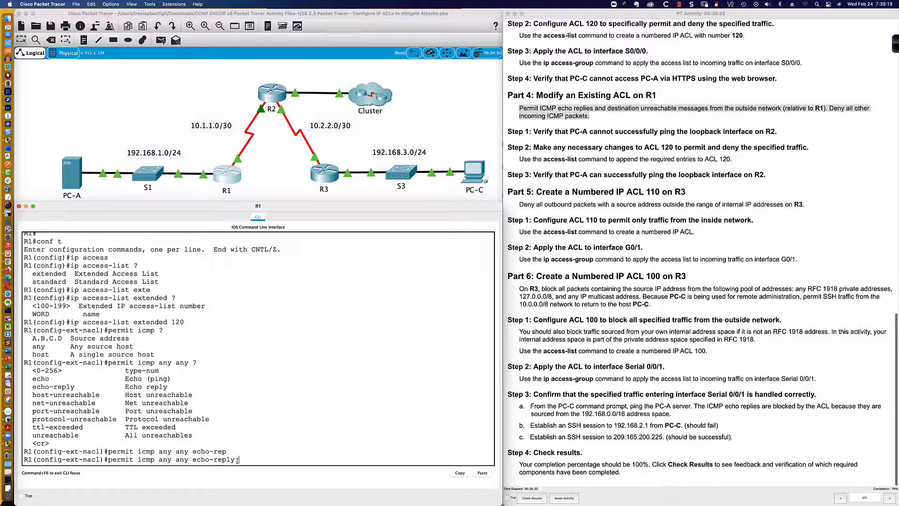
{"action": "key", "text": "Return"}
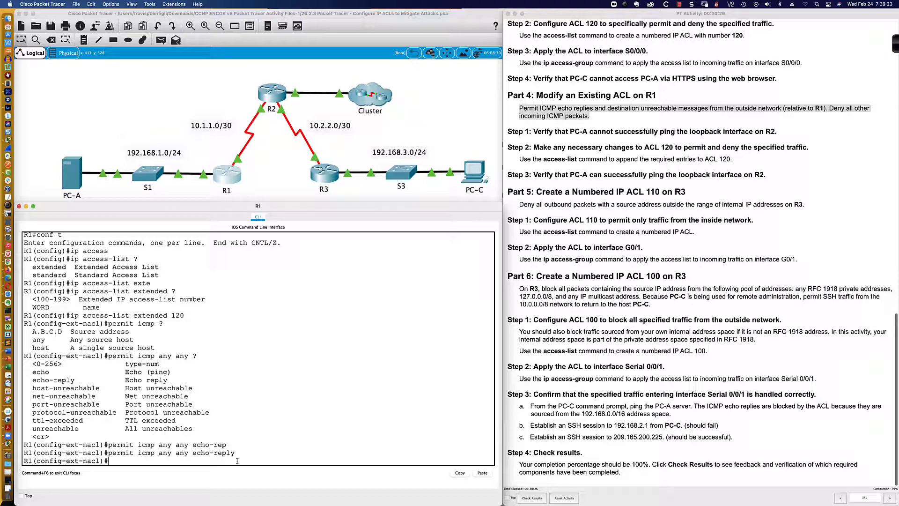
- Add an entry to ACL 120 permitting ICMP unreachable messages from any source to any destination
{"action": "type", "text": "permit icmp any any"}
{"action": "left_click_drag", "start_coordinate": [191, 429], "coordinate": [130, 430]}
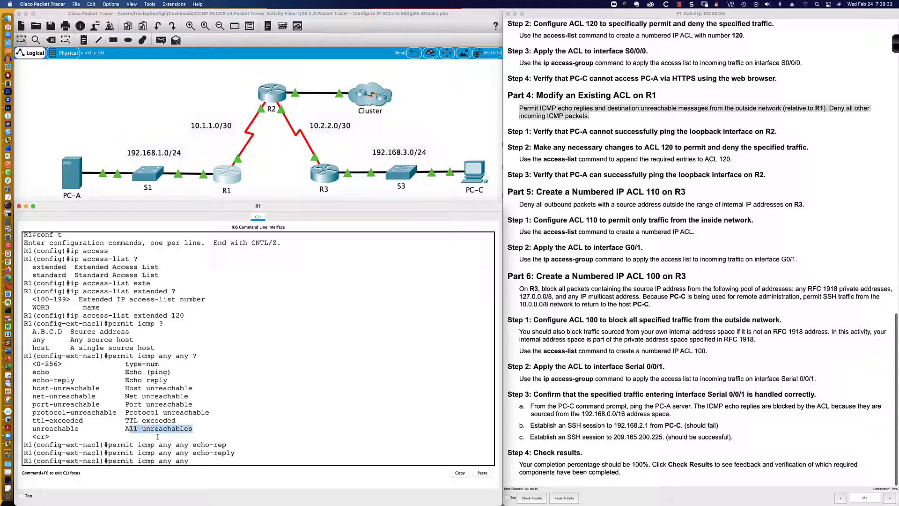
{"action": "left_click", "coordinate": [237, 461]}
{"action": "type", "text": "unr"}
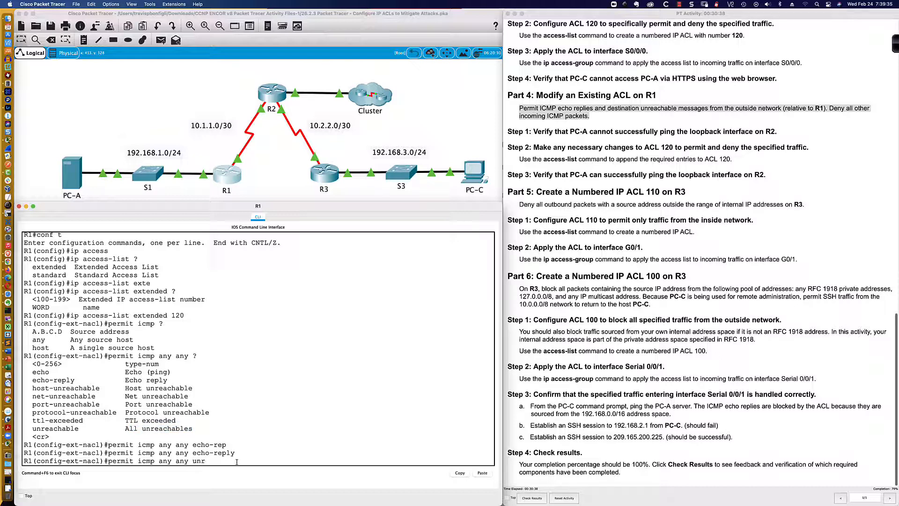
{"action": "type", "text": "e"}
{"action": "key", "text": "Tab"}
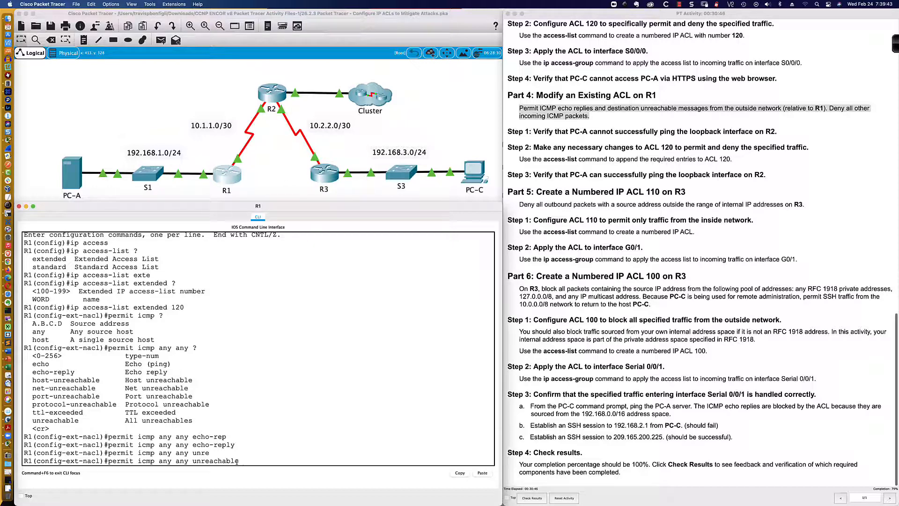
{"action": "key", "text": "Return"}
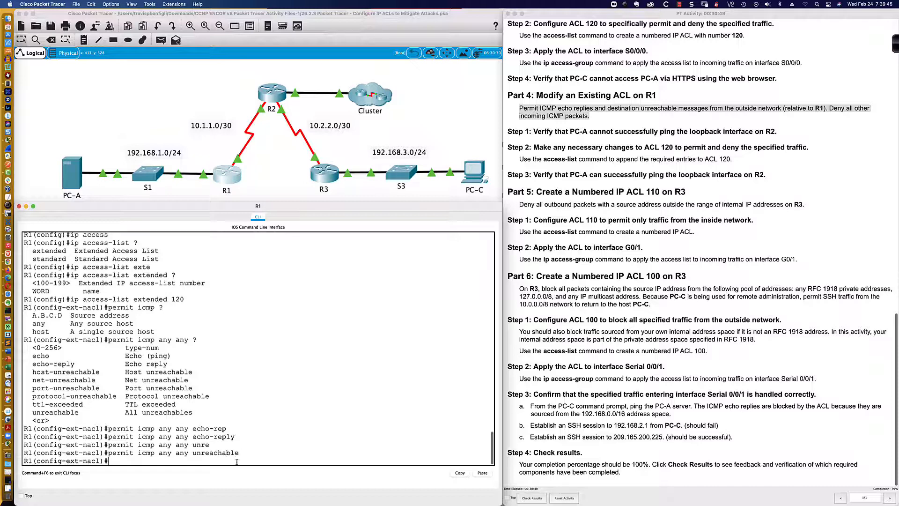
- Add an entry to ACL 120 denying all other ICMP traffic from any source to any destination
{"action": "type", "text": "deny icmp any any"}
{"action": "key", "text": "Return"}
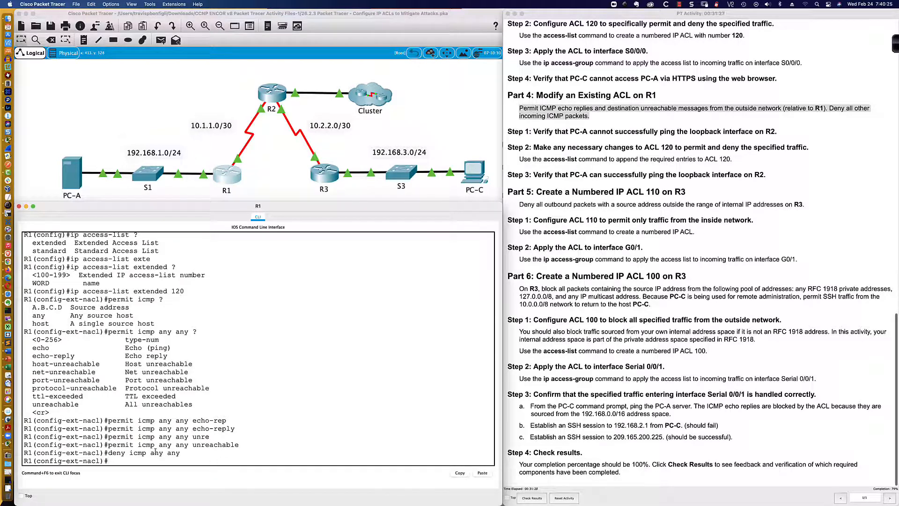
{"action": "left_click_drag", "start_coordinate": [111, 422], "coordinate": [238, 443]}
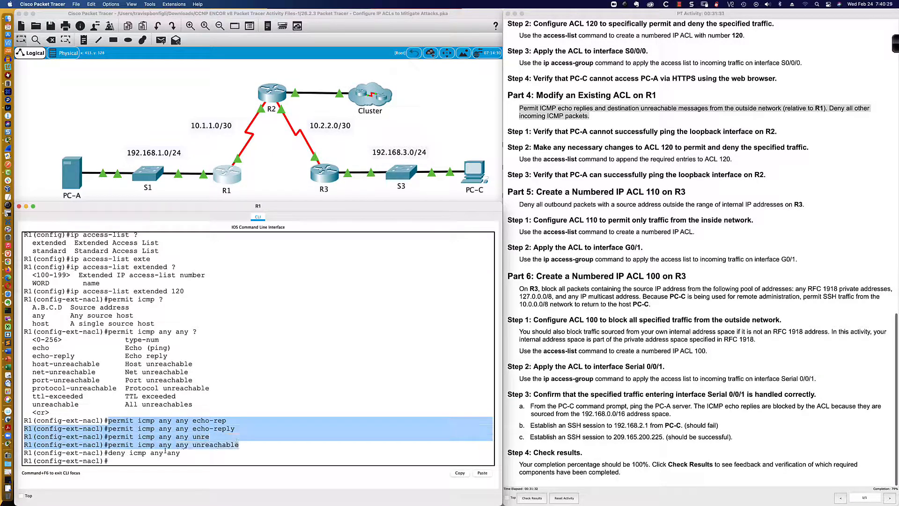
{"action": "left_click_drag", "start_coordinate": [109, 453], "coordinate": [181, 452]}
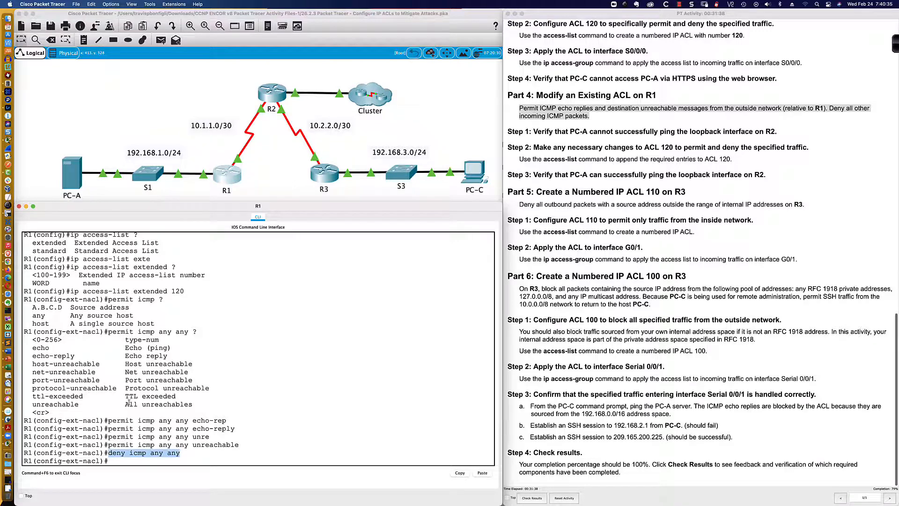
{"action": "left_click", "coordinate": [151, 460]}
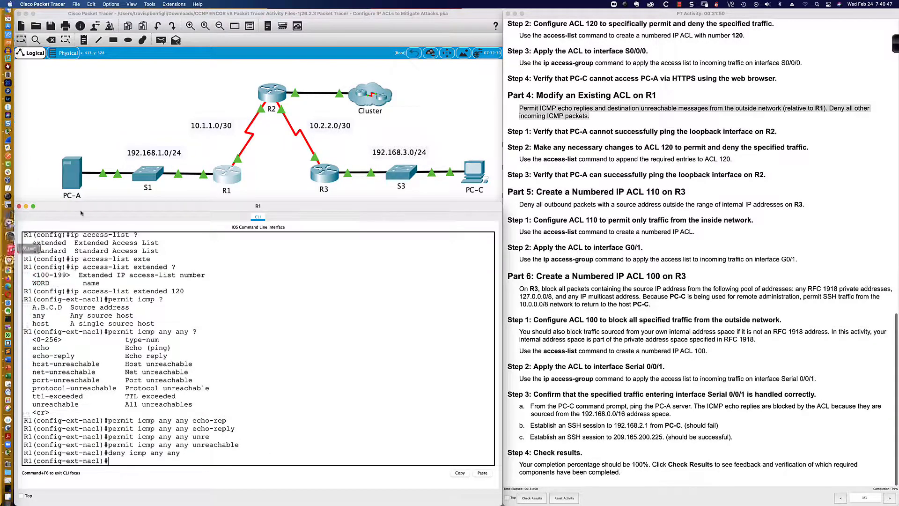
- From PC-A's command prompt, ping R2's loopback address 192.168.2.1
{"action": "left_click", "coordinate": [74, 179]}
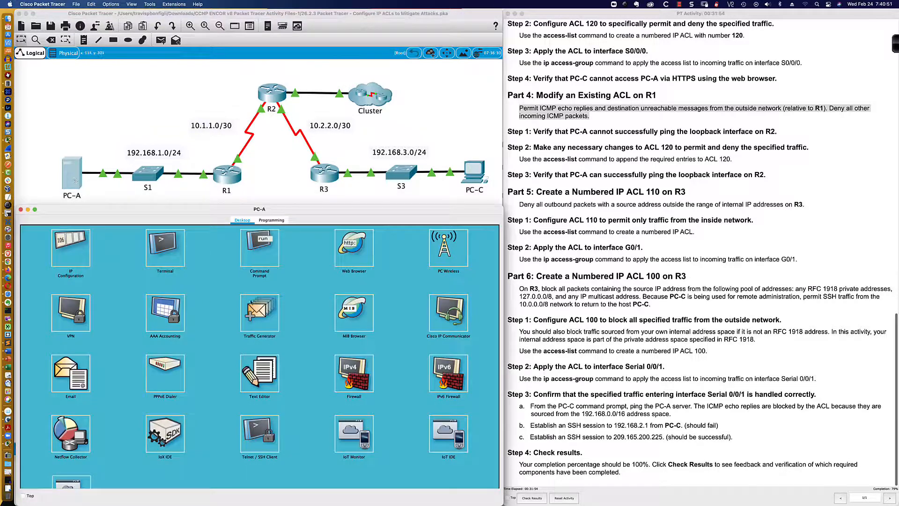
{"action": "left_click", "coordinate": [265, 242]}
{"action": "scroll", "coordinate": [346, 308], "scroll_direction": "down", "scroll_amount": 5}
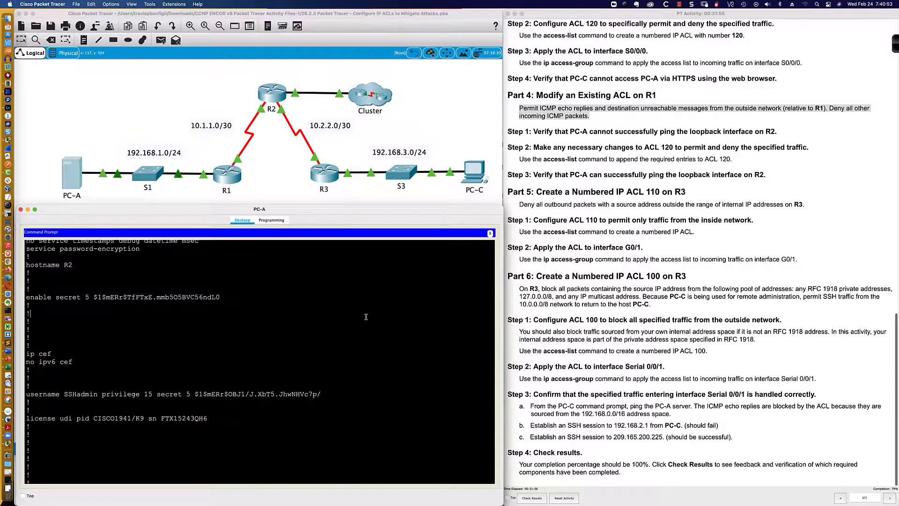
{"action": "type", "text": "ping"}
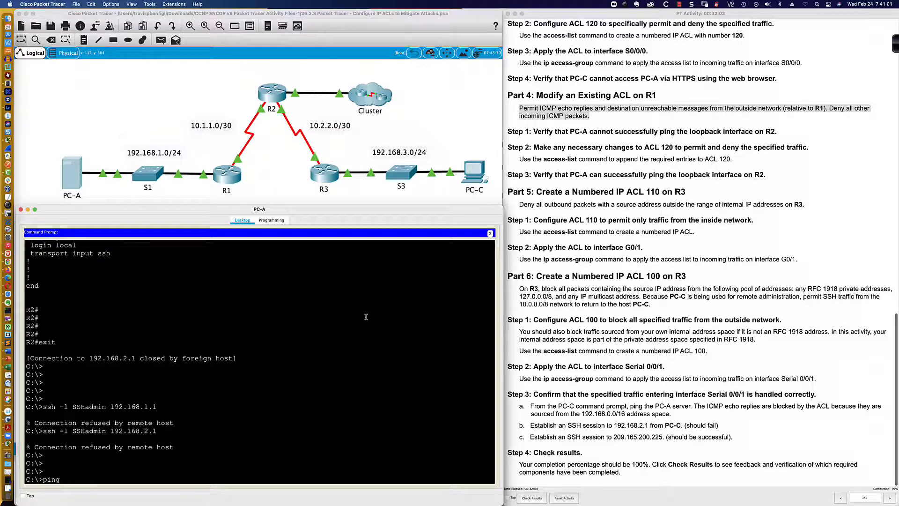
{"action": "type", "text": "92.168.2.1"}
{"action": "key", "text": "Return"}
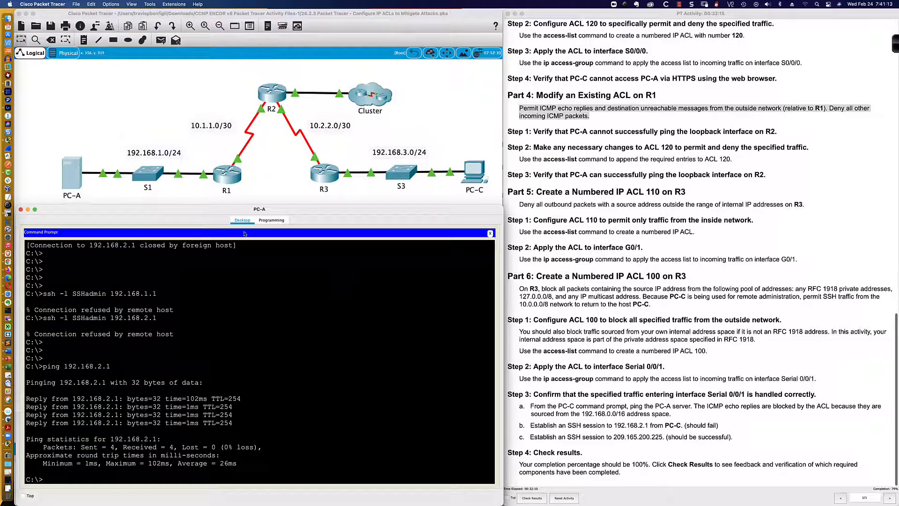
- Leave ACL configuration on R1 and remove ACL 120 from inbound traffic on interface S0/0/0
{"action": "left_click", "coordinate": [229, 180]}
{"action": "left_click", "coordinate": [229, 180]}
{"action": "type", "text": "end"}
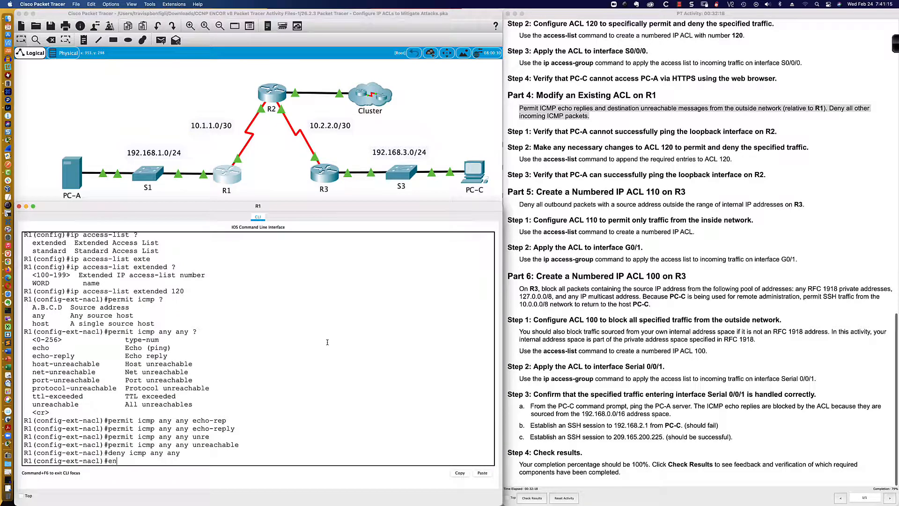
{"action": "key", "text": "Return"}
{"action": "key", "text": "Return"}
{"action": "key", "text": "Return"}
{"action": "key", "text": "Return"}
{"action": "key", "text": "Return"}
{"action": "type", "text": "conf t"}
{"action": "key", "text": "Return"}
{"action": "type", "text": "int s0/0/0"}
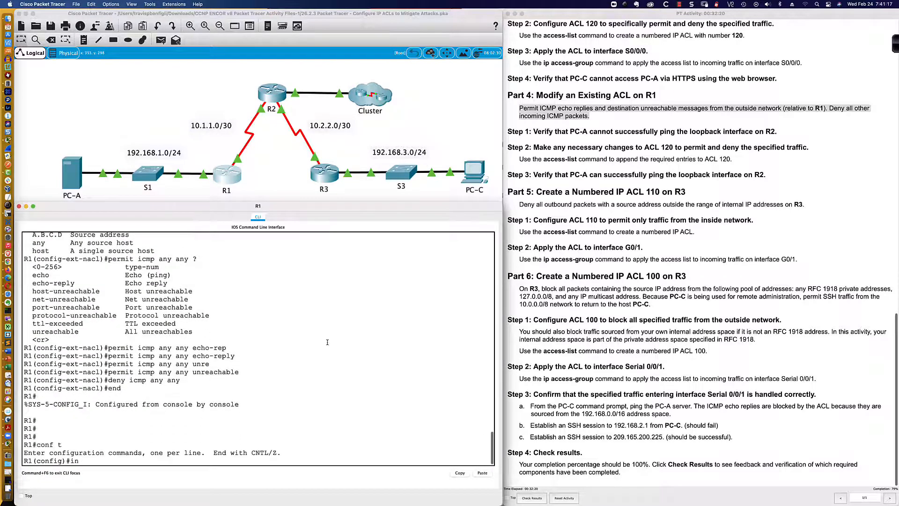
{"action": "key", "text": "Return"}
{"action": "type", "text": "no "}
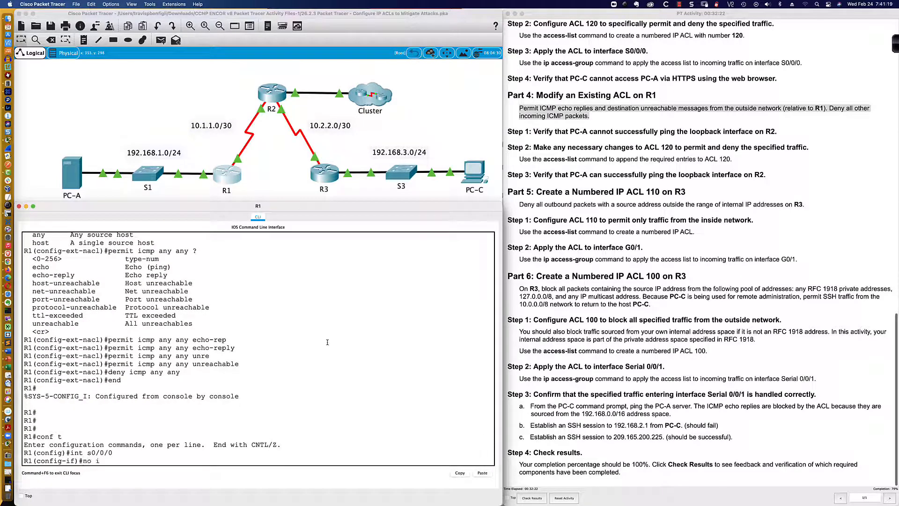
{"action": "type", "text": "ip access-g"}
{"action": "key", "text": "Tab"}
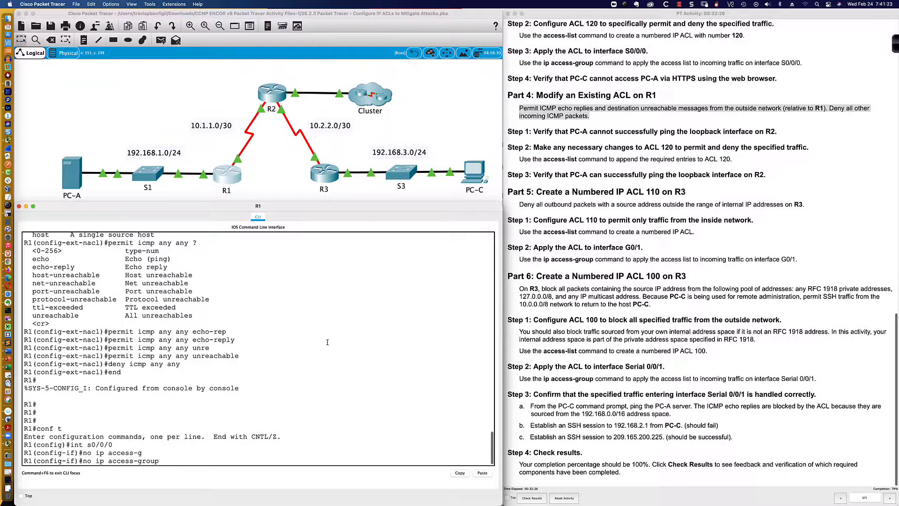
{"action": "type", "text": "120 in"}
{"action": "key", "text": "Return"}
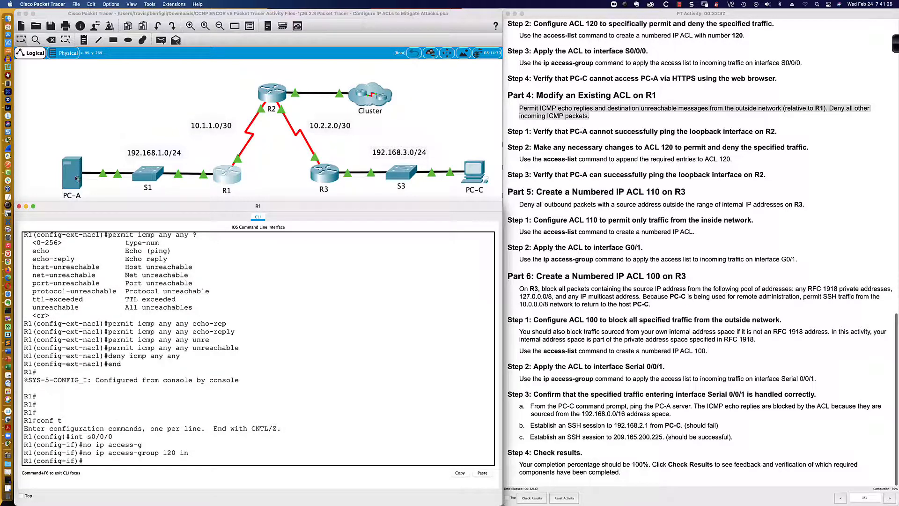
- Reapply ACL 120 to inbound traffic on interface S0/0/0
{"action": "key", "text": "Up"}
{"action": "key", "text": "Left"}
{"action": "key", "text": "Left"}
{"action": "key", "text": "Left"}
{"action": "key", "text": "Left"}
{"action": "key", "text": "Left"}
{"action": "key", "text": "Left"}
{"action": "key", "text": "Left"}
{"action": "key", "text": "Left"}
{"action": "key", "text": "BackSpace"}
{"action": "key", "text": "BackSpace"}
{"action": "key", "text": "BackSpace"}
{"action": "key", "text": "Return"}
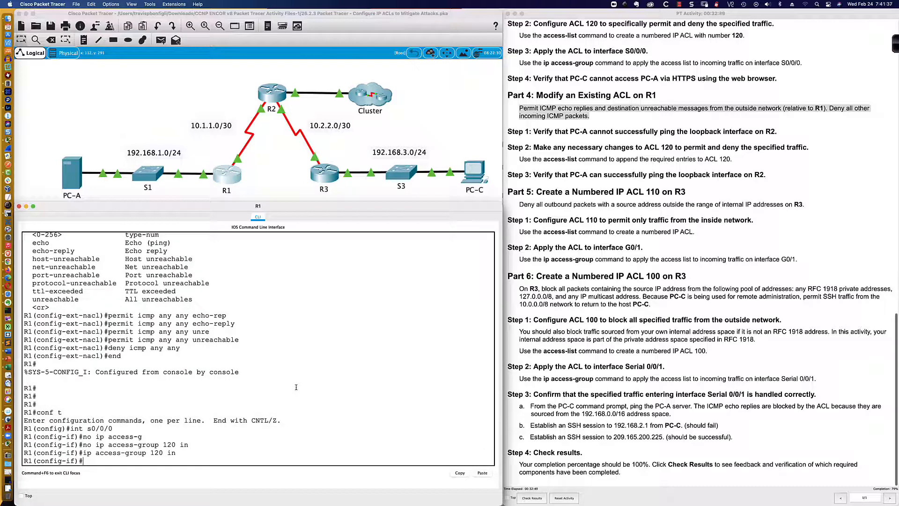
- Repeat the ping to 192.168.2.1 from PC-A's command prompt
{"action": "left_click", "coordinate": [74, 177]}
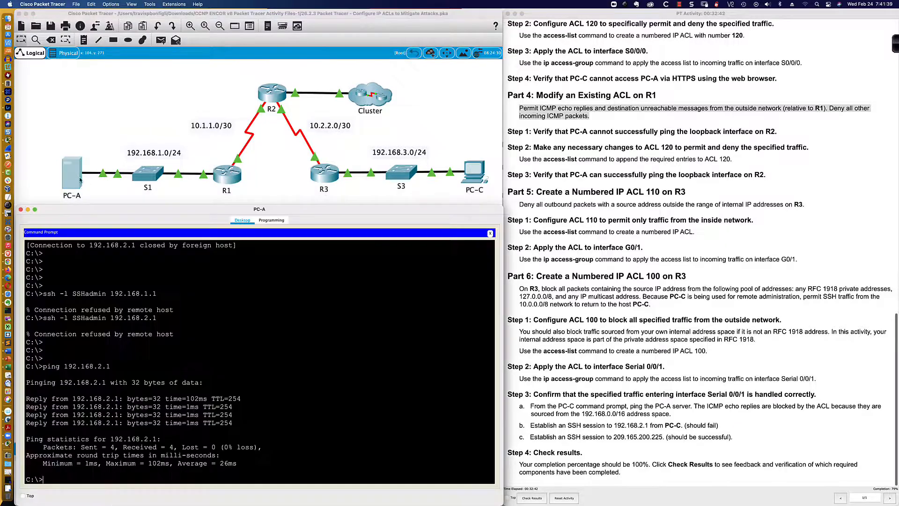
{"action": "key", "text": "Up"}
{"action": "key", "text": "Return"}
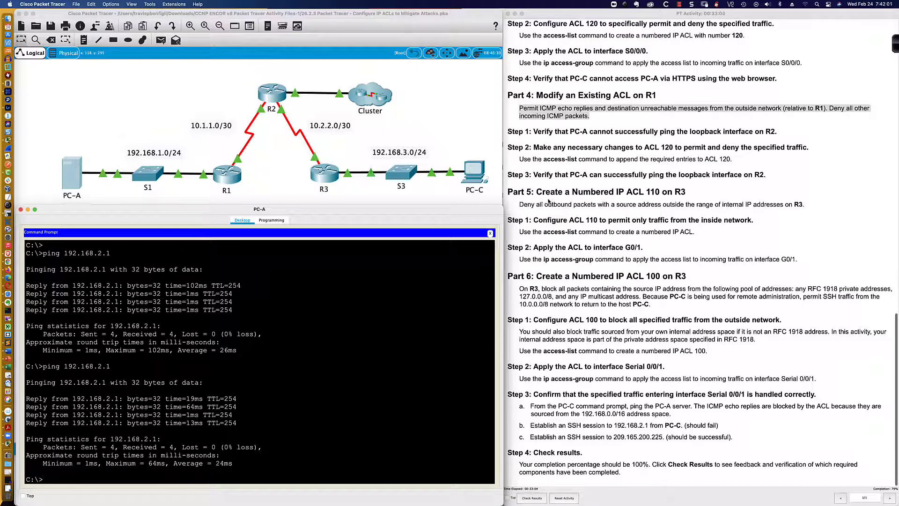
- Open R3's command line and enter privileged EXEC mode, supplying the enable password
{"action": "left_click", "coordinate": [330, 175]}
{"action": "key", "text": "Return"}
{"action": "key", "text": "Return"}
{"action": "key", "text": "Return"}
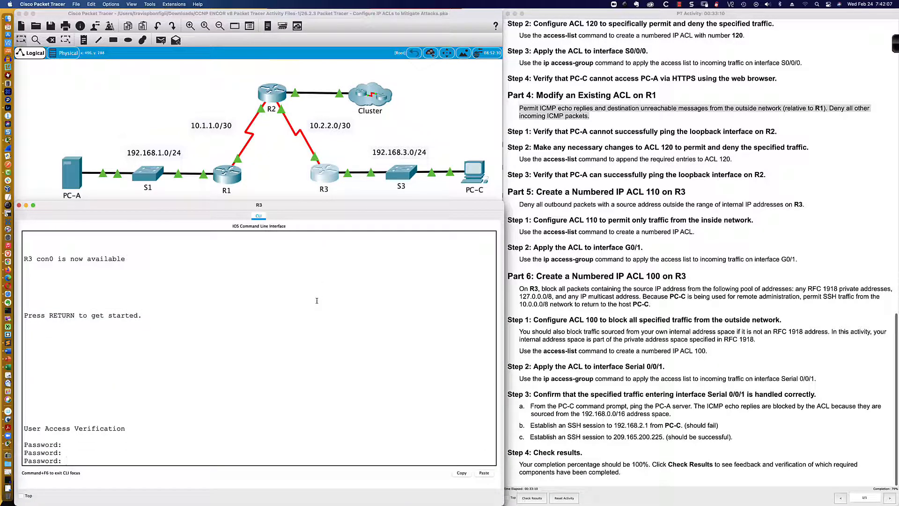
{"action": "key", "text": "Return"}
{"action": "type", "text": "en"}
{"action": "key", "text": "Return"}
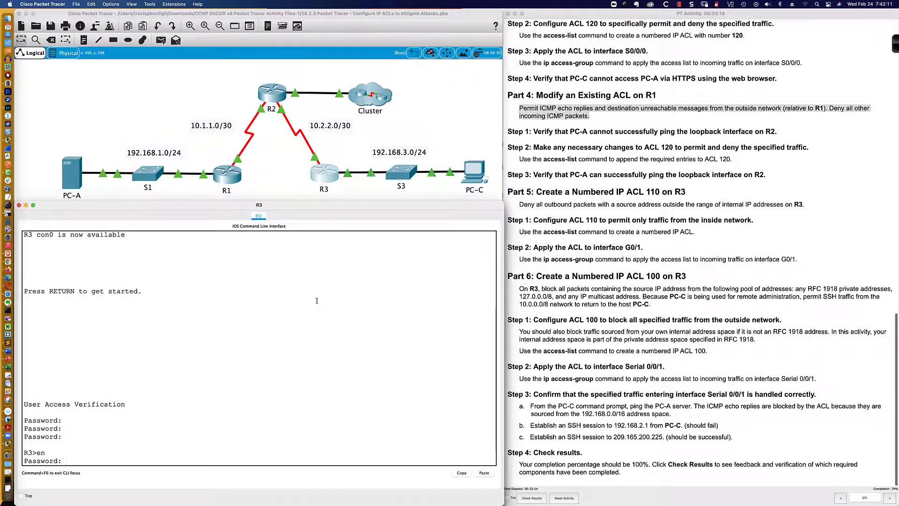
{"action": "key", "text": "Return"}
{"action": "key", "text": "Return"}
{"action": "key", "text": "Return"}
{"action": "key", "text": "Return"}
{"action": "key", "text": "Return"}
{"action": "key", "text": "Return"}
{"action": "key", "text": "Return"}
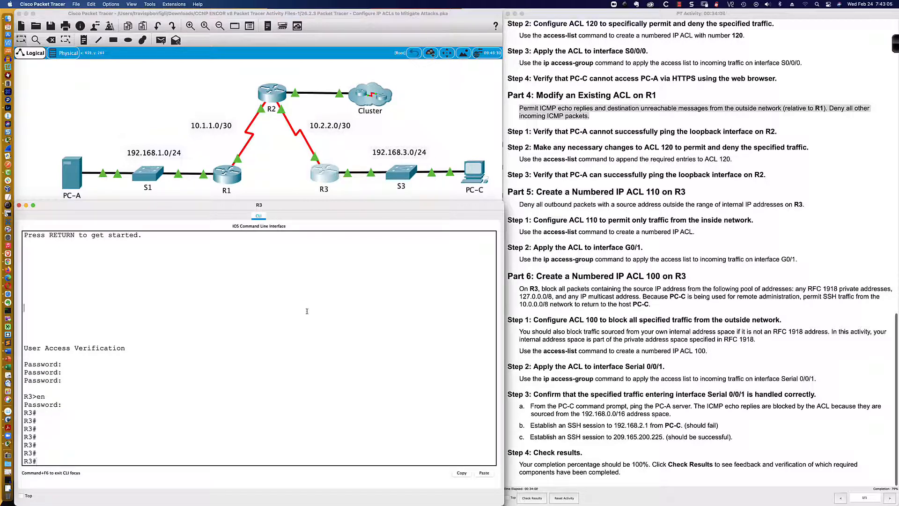
- Enter global configuration on R3 and create ACL 110 permitting IP from 192.168.3.0 0.0.0.255 to any
{"action": "type", "text": "conf t"}
{"action": "key", "text": "Return"}
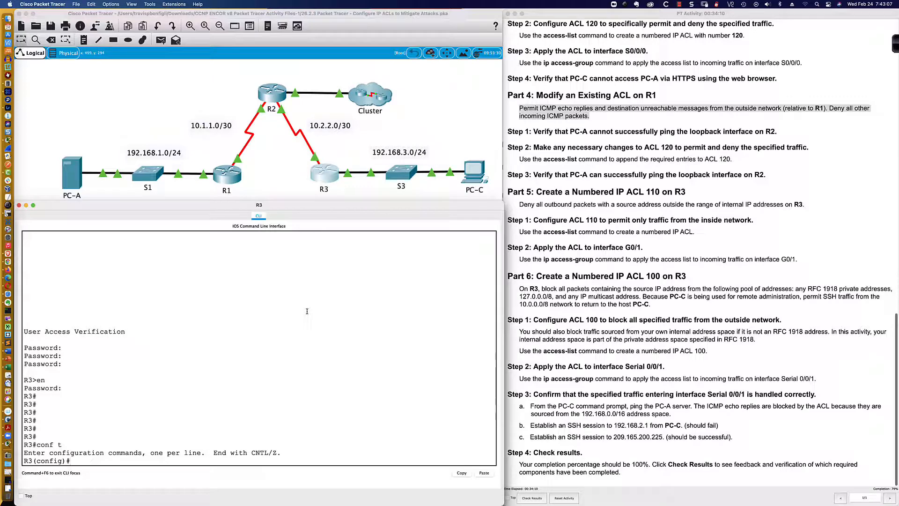
{"action": "type", "text": "access-list 110 p"}
{"action": "type", "text": "ermit ip 192"}
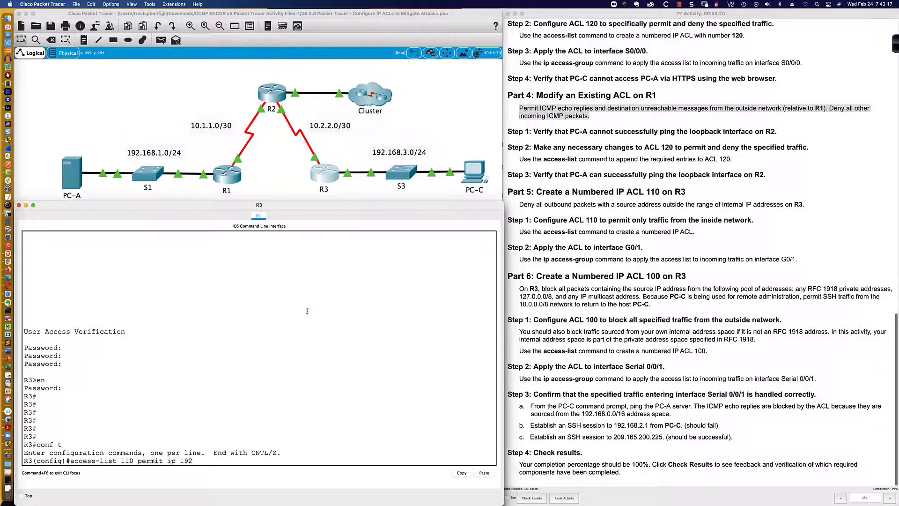
{"action": "type", "text": ".168.3.0 0.0.0.255"}
{"action": "type", "text": "any"}
{"action": "left_click_drag", "start_coordinate": [167, 461], "coordinate": [268, 461]}
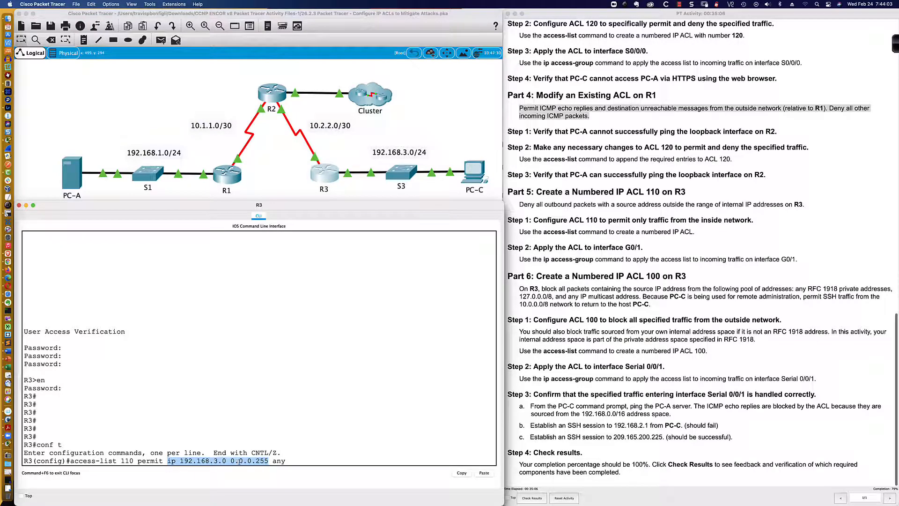
{"action": "left_click", "coordinate": [270, 461]}
{"action": "left_click_drag", "start_coordinate": [270, 461], "coordinate": [287, 461]}
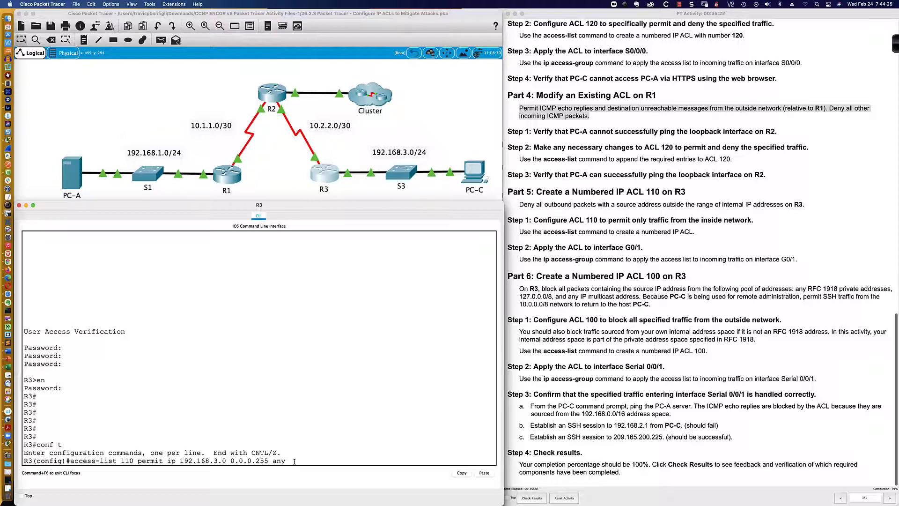
{"action": "key", "text": "Return"}
- Apply ACL 110 to inbound traffic on interface G0/1
{"action": "type", "text": "int"}
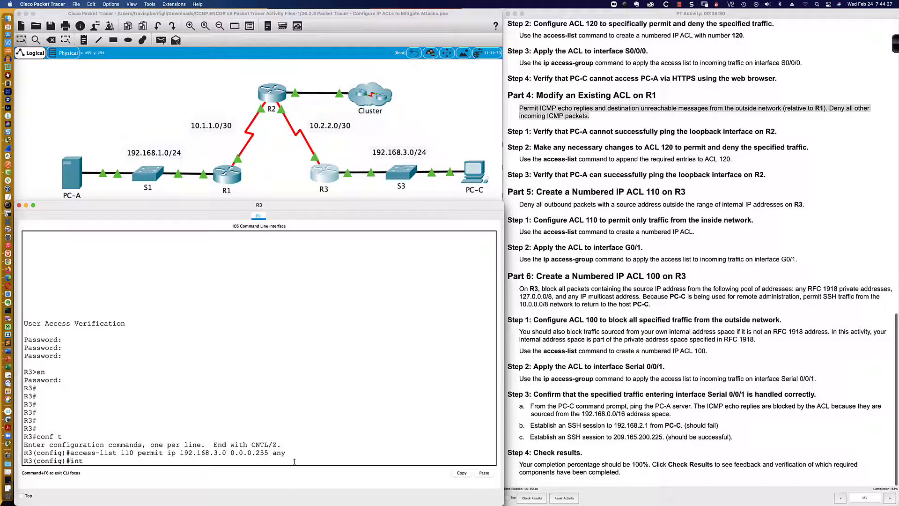
{"action": "type", "text": " gi0/1"}
{"action": "key", "text": "Return"}
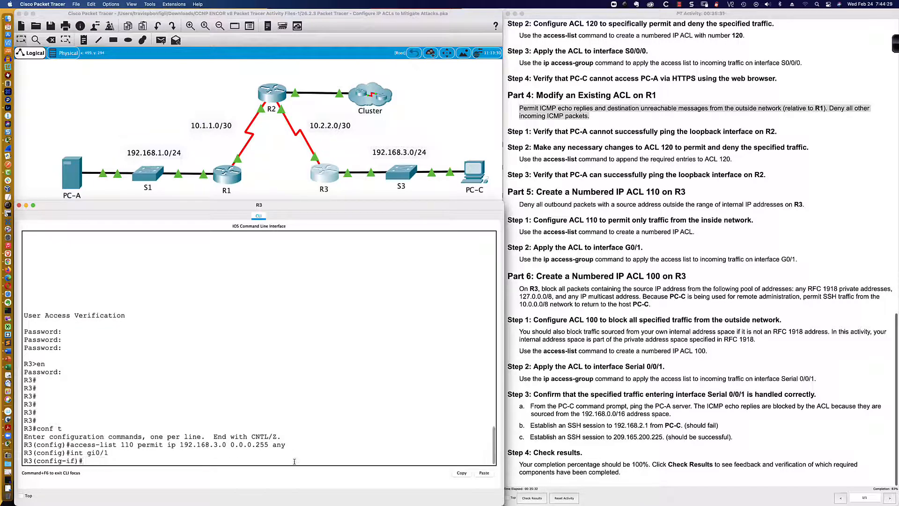
{"action": "type", "text": "ip access-group"}
{"action": "type", "text": "110 in"}
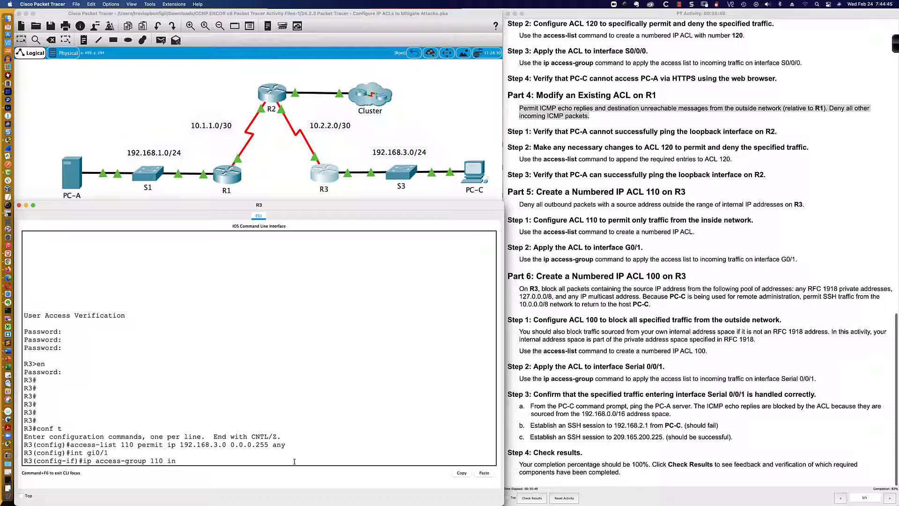
{"action": "key", "text": "Return"}
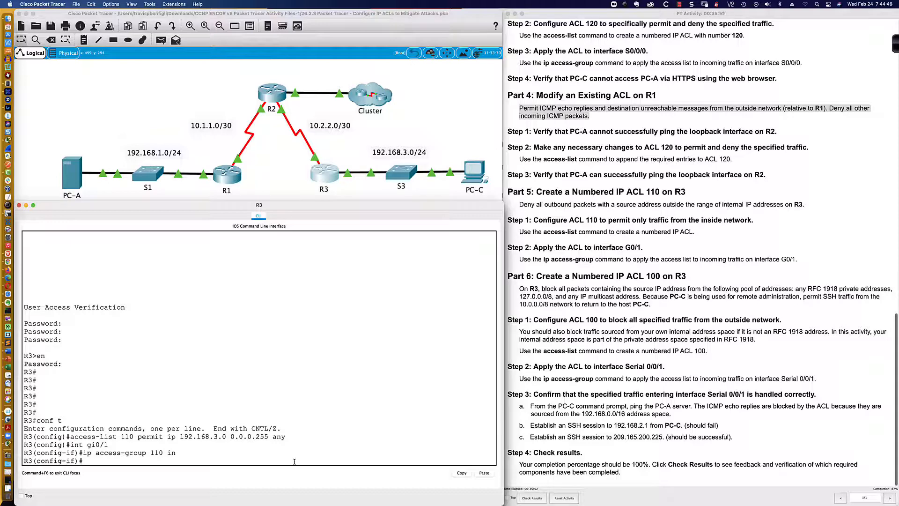
{"action": "left_click", "coordinate": [554, 230]}
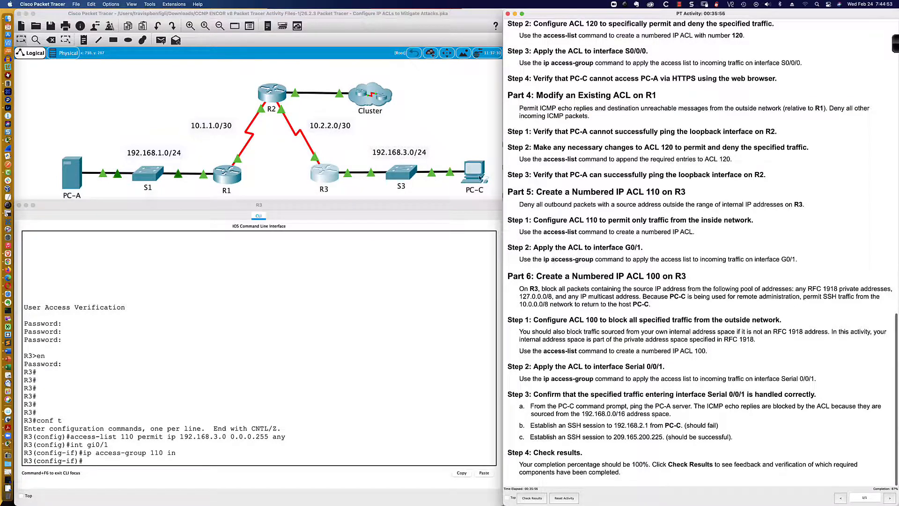
{"action": "left_click", "coordinate": [475, 189]}
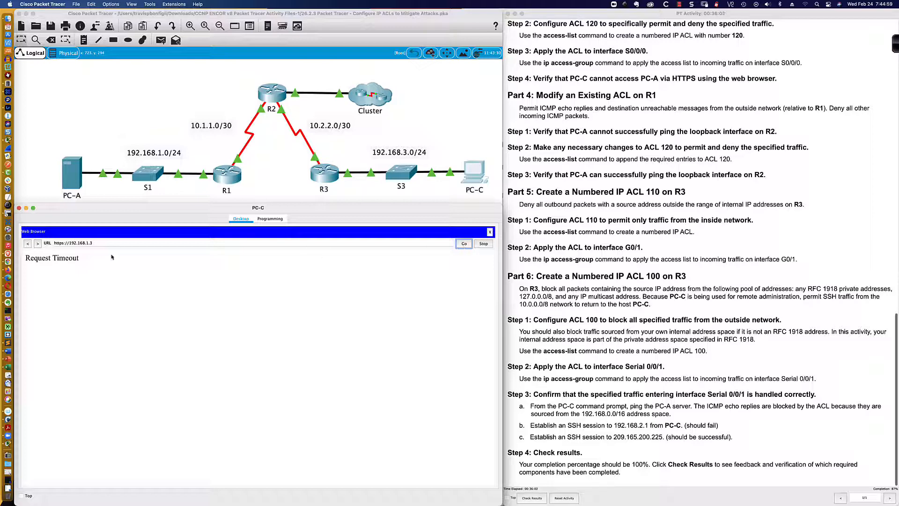
{"action": "left_click", "coordinate": [92, 245]}
{"action": "key", "text": "BackSpace"}
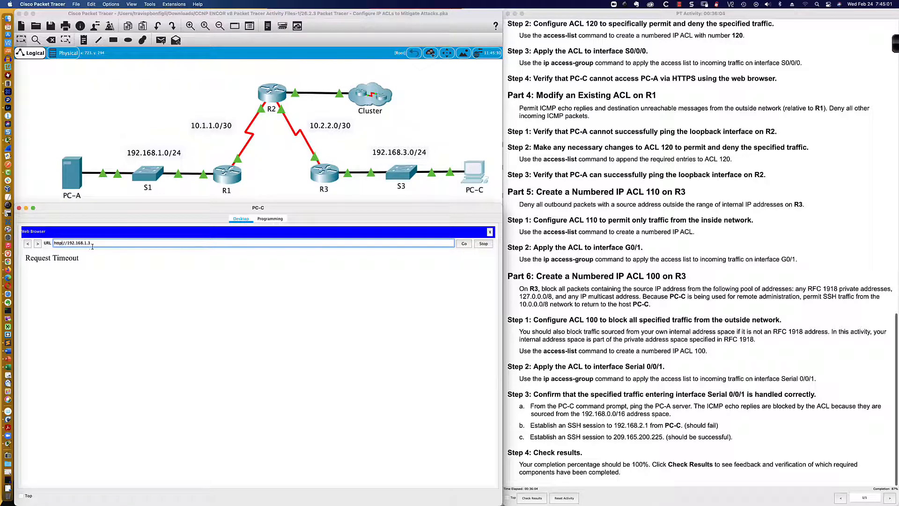
{"action": "left_click", "coordinate": [465, 244]}
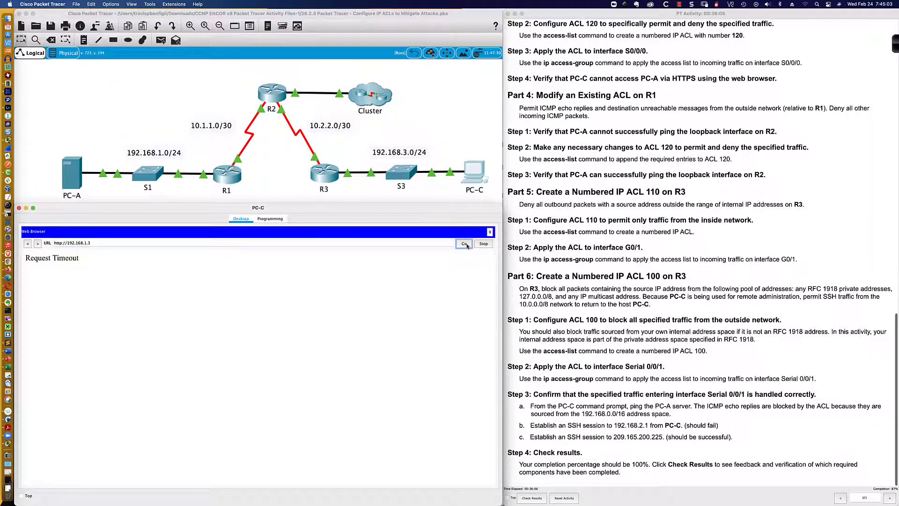
{"action": "left_click", "coordinate": [490, 231]}
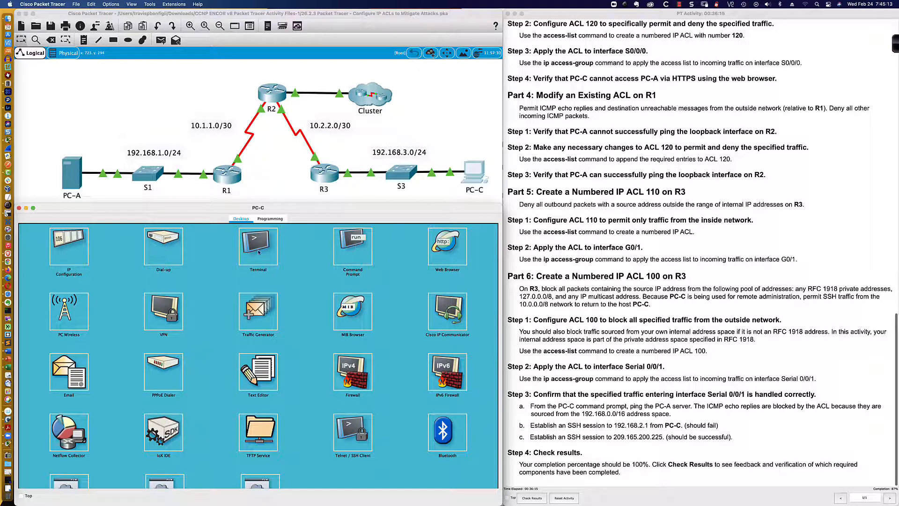
- From PC-C's command prompt, SSH to 209.165.200.225 as SSHadmin, enter the password, then exit the session
{"action": "left_click", "coordinate": [357, 256]}
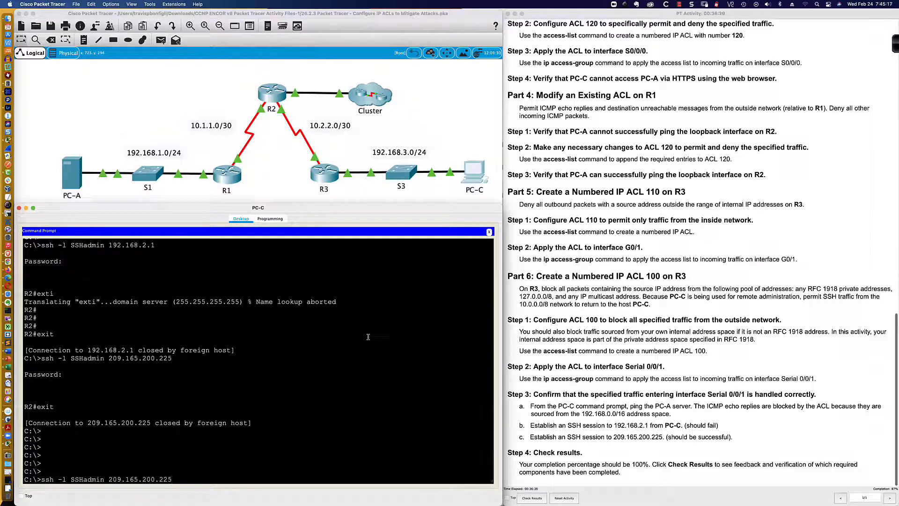
{"action": "key", "text": "Return"}
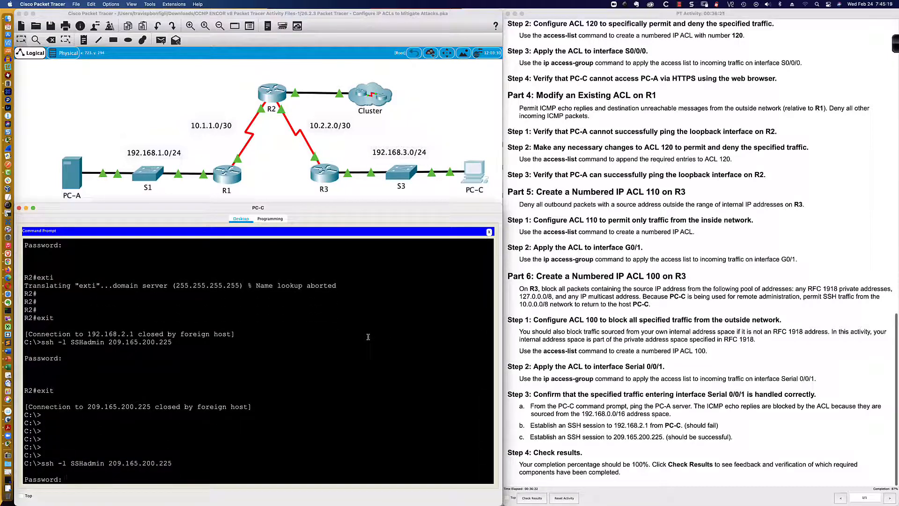
{"action": "key", "text": "Return"}
{"action": "key", "text": "Return"}
{"action": "key", "text": "Return"}
{"action": "key", "text": "Return"}
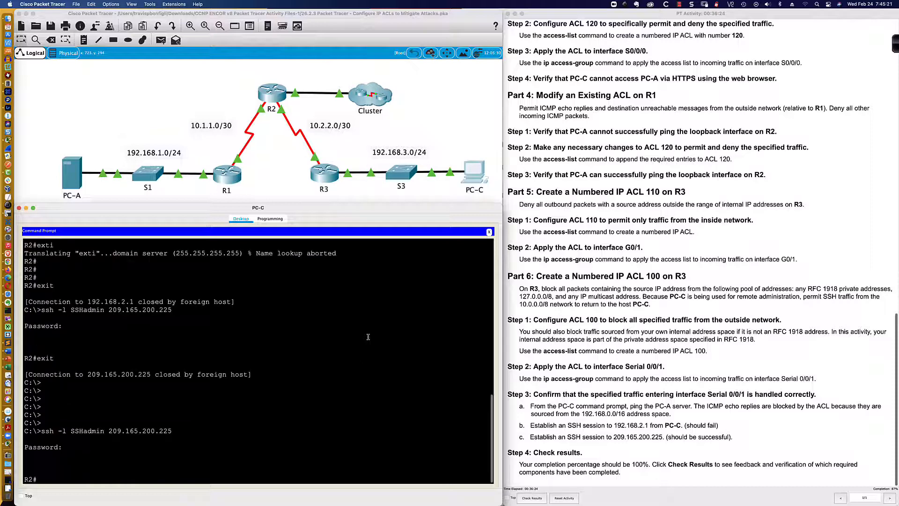
{"action": "type", "text": "exit"}
{"action": "key", "text": "Return"}
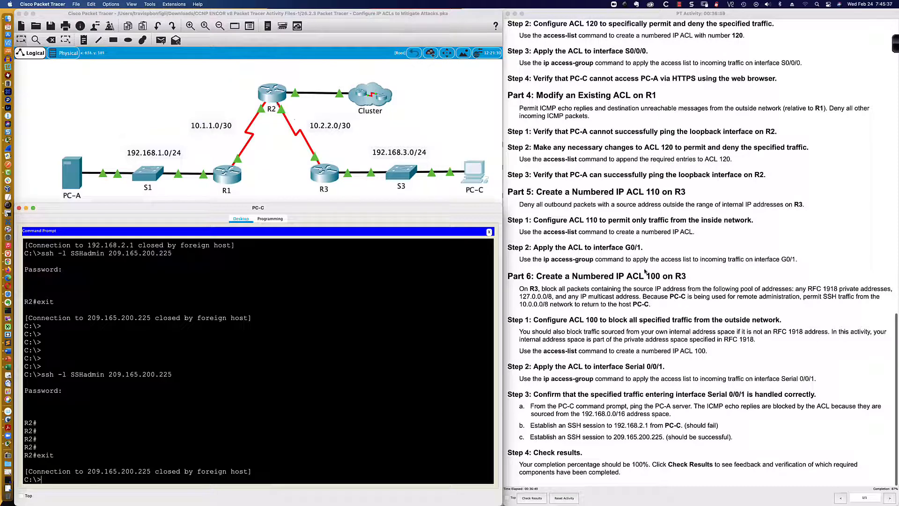
- Review the Part 6 instructions for ACL 100 on R3, including the RFC 1918 private address requirement
{"action": "scroll", "coordinate": [610, 258], "scroll_direction": "down", "scroll_amount": 1}
{"action": "scroll", "coordinate": [601, 271], "scroll_direction": "up", "scroll_amount": 1}
{"action": "left_click_drag", "start_coordinate": [508, 284], "coordinate": [666, 305]}
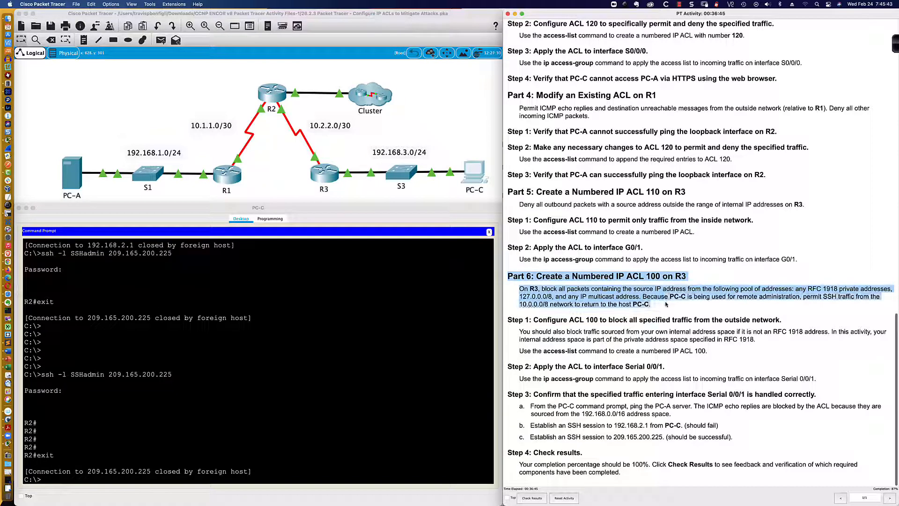
{"action": "left_click", "coordinate": [666, 304]}
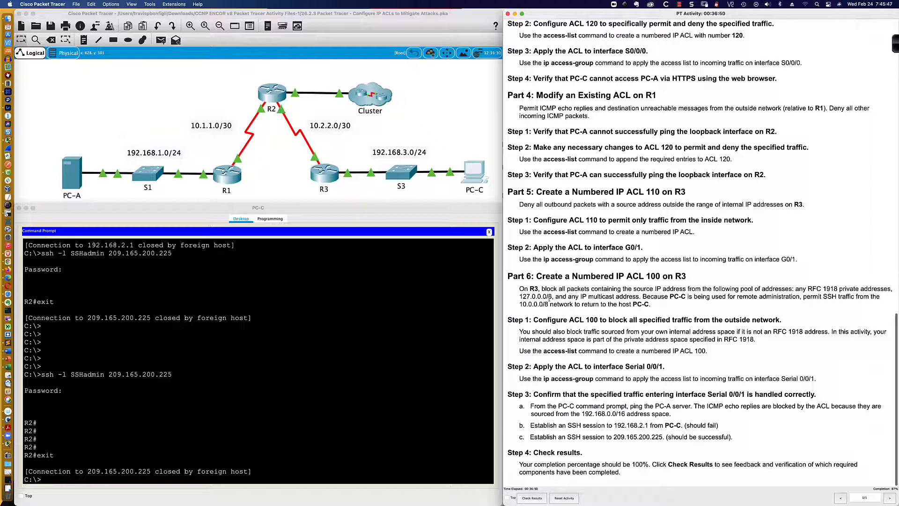
{"action": "left_click_drag", "start_coordinate": [580, 296], "coordinate": [642, 297]}
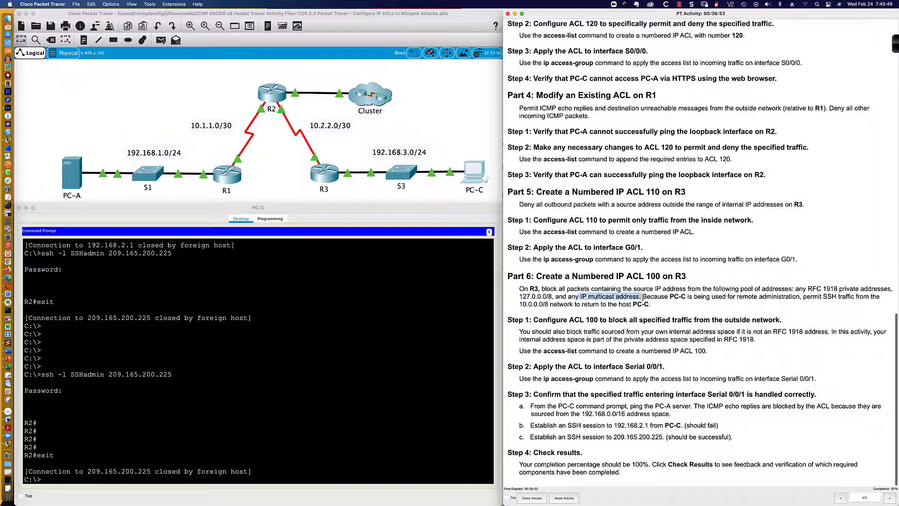
{"action": "left_click", "coordinate": [570, 296]}
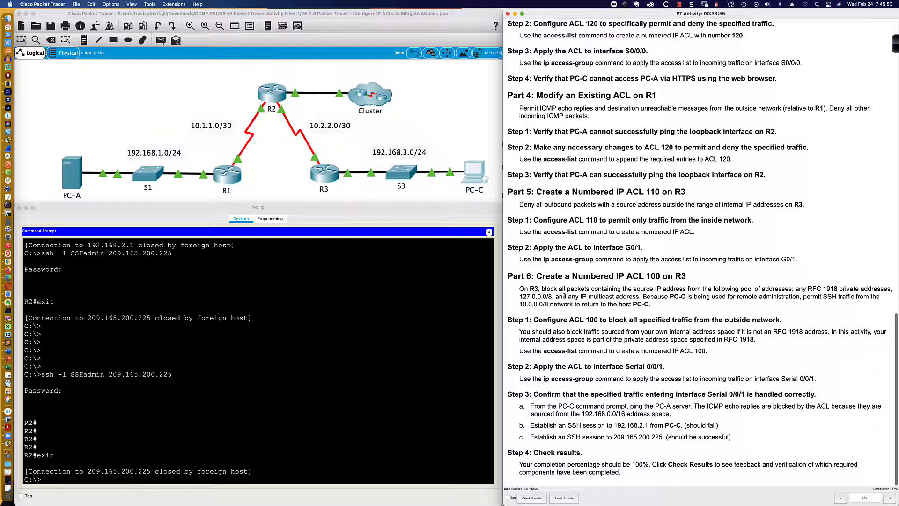
{"action": "left_click", "coordinate": [324, 174]}
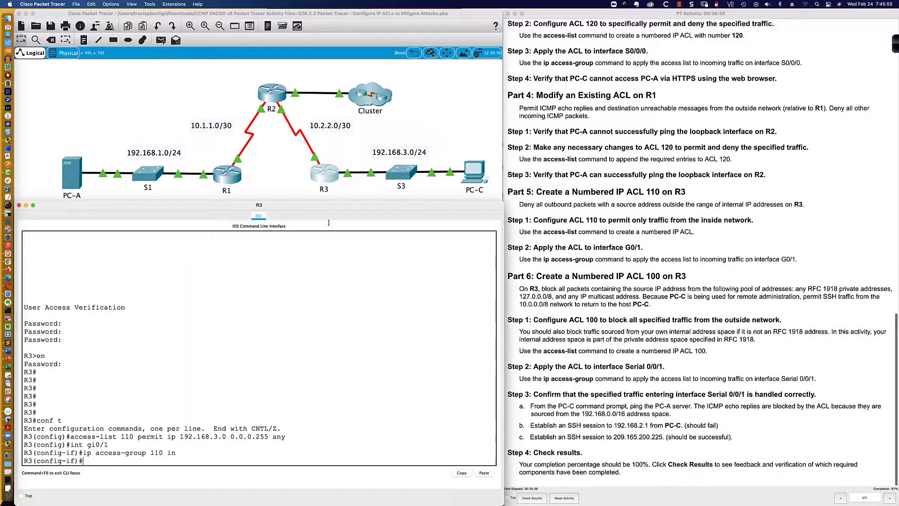
{"action": "key", "text": "Return"}
{"action": "key", "text": "Return"}
{"action": "key", "text": "Return"}
{"action": "key", "text": "Return"}
{"action": "key", "text": "Return"}
{"action": "key", "text": "Return"}
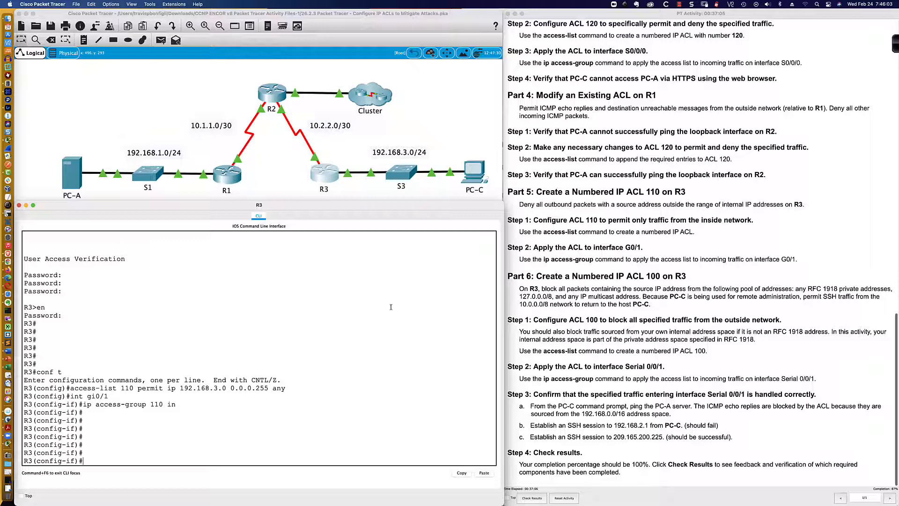
{"action": "left_click", "coordinate": [559, 289]}
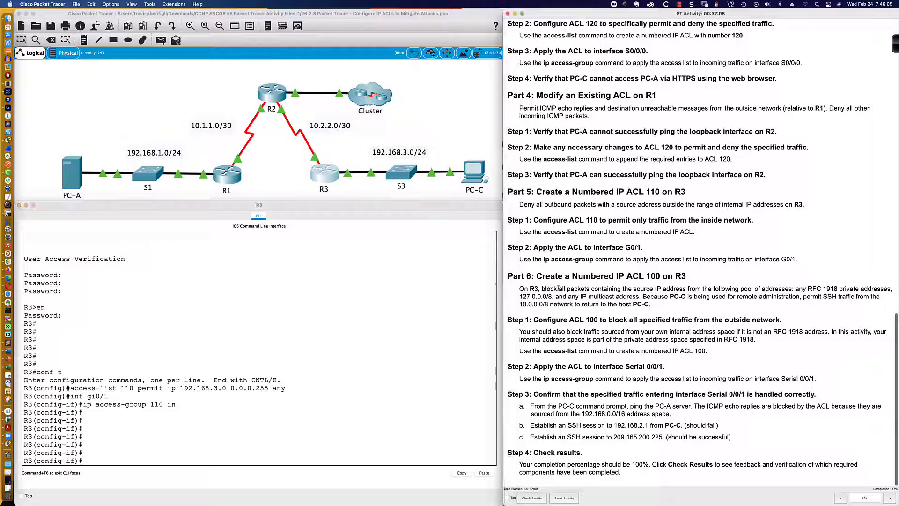
{"action": "left_click_drag", "start_coordinate": [632, 289], "coordinate": [889, 289]}
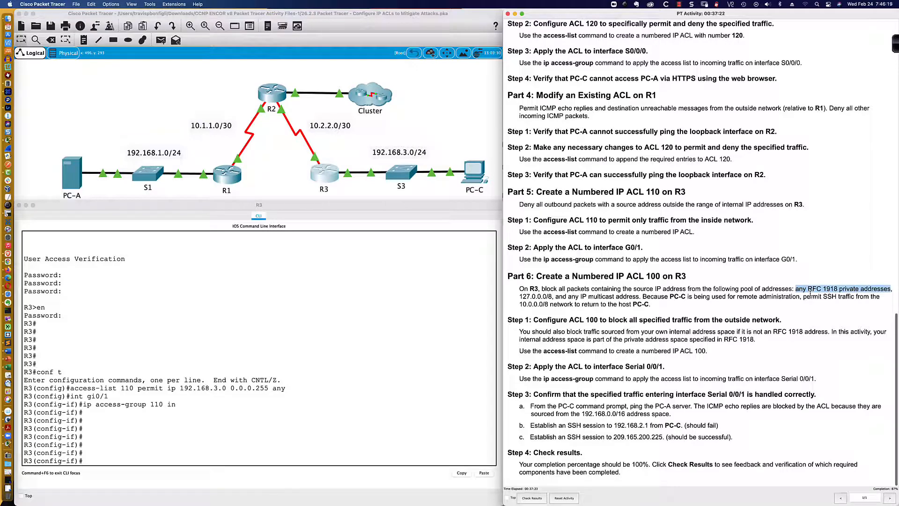
- Switch to Firefox to consult the RFC 1918 private address space ranges
{"action": "key", "text": "super+Tab"}
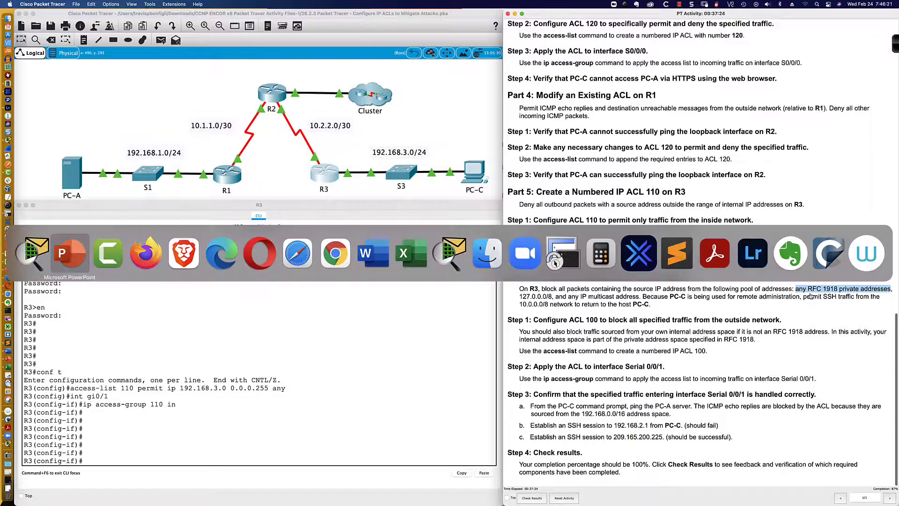
{"action": "key", "text": "super+Tab"}
{"action": "key", "text": "super+Tab"}
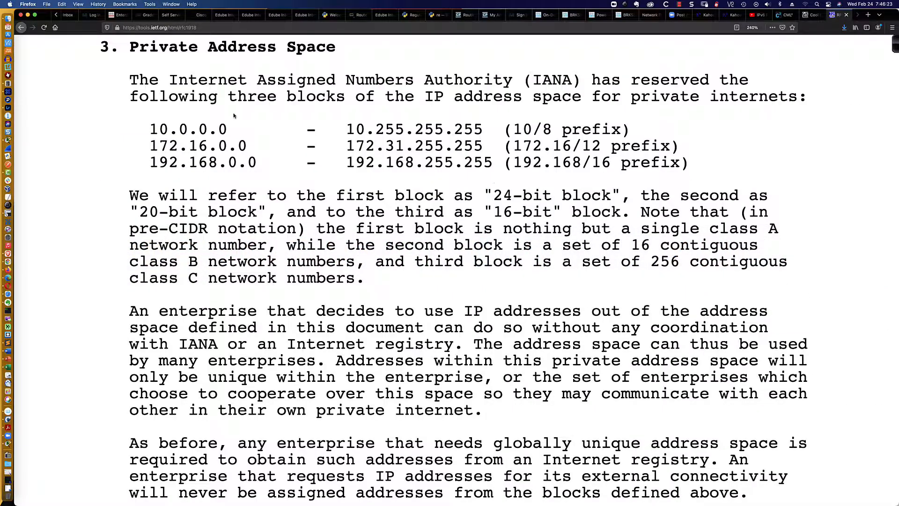
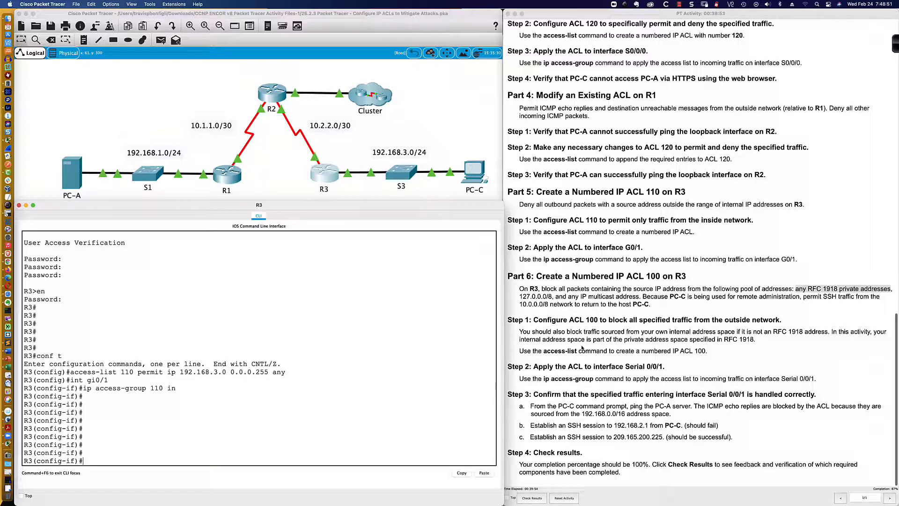
- Leave interface configuration mode on R3 to return to global configuration
{"action": "left_click", "coordinate": [801, 294]}
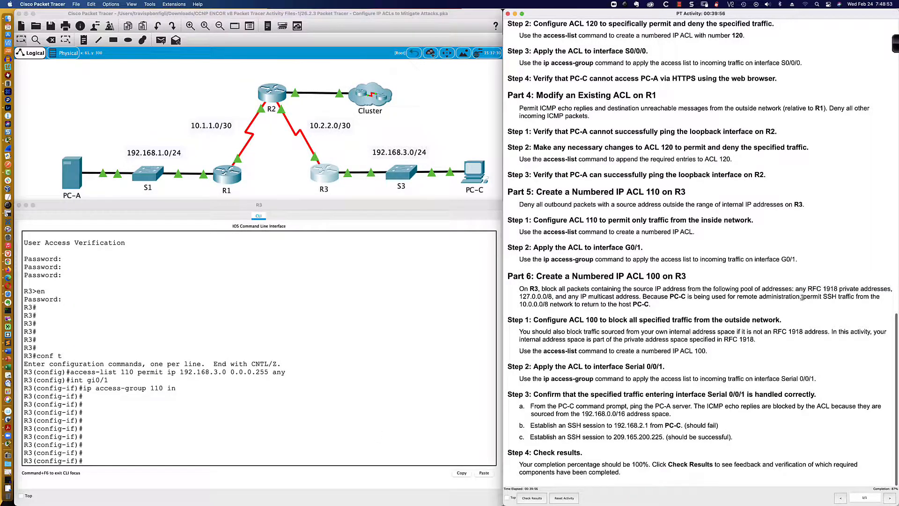
{"action": "left_click_drag", "start_coordinate": [802, 296], "coordinate": [813, 304]}
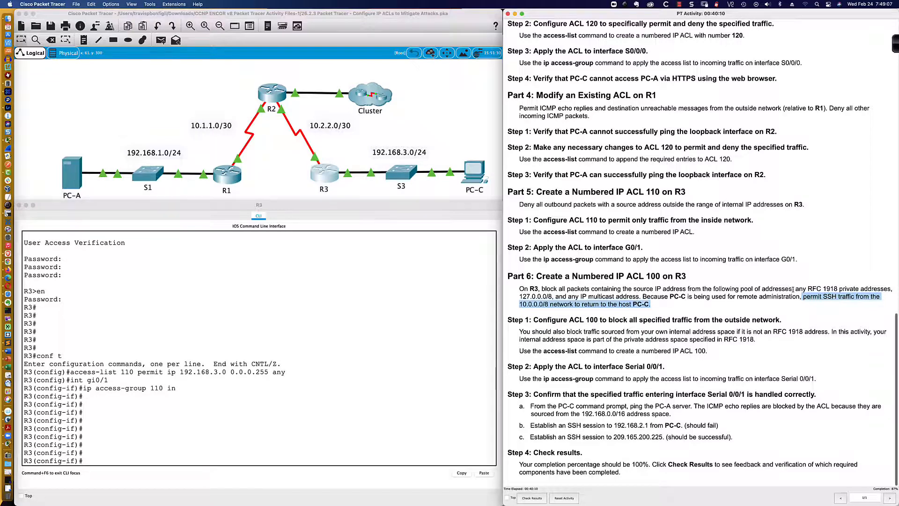
{"action": "left_click_drag", "start_coordinate": [795, 288], "coordinate": [858, 289]}
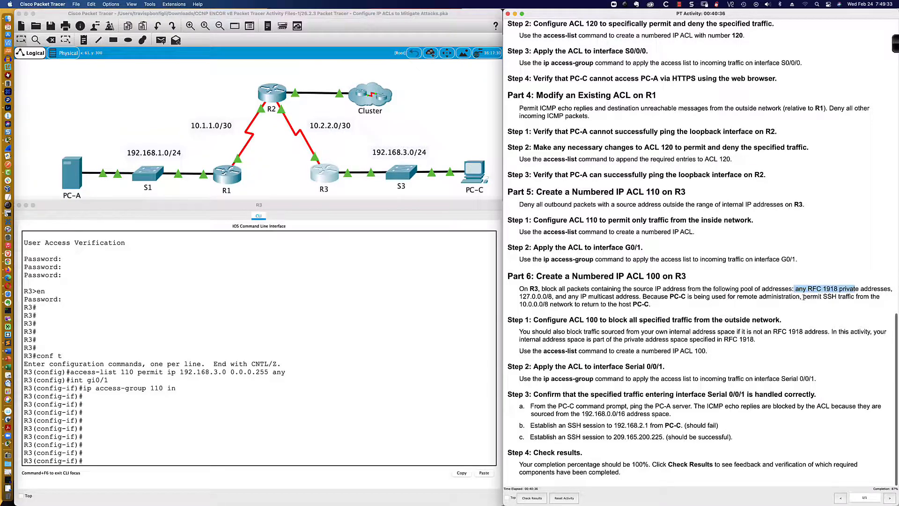
{"action": "left_click_drag", "start_coordinate": [804, 296], "coordinate": [813, 304]}
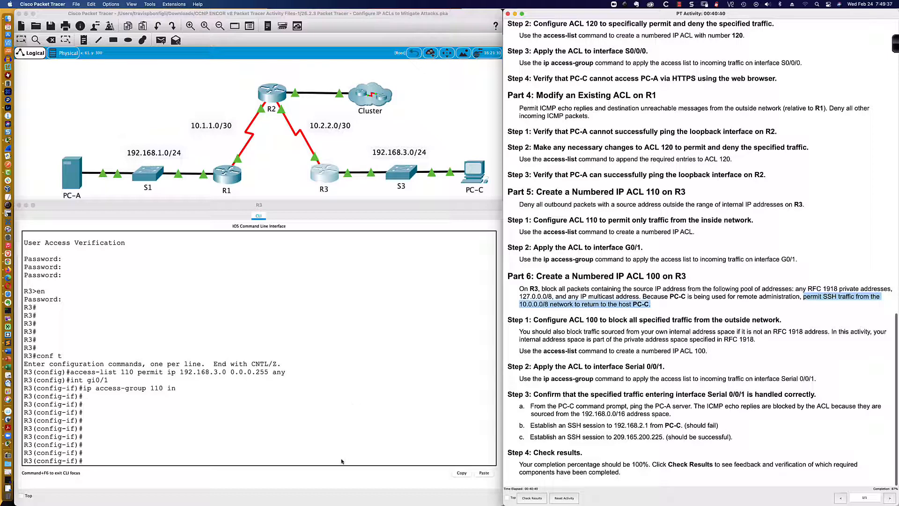
{"action": "left_click", "coordinate": [358, 459]}
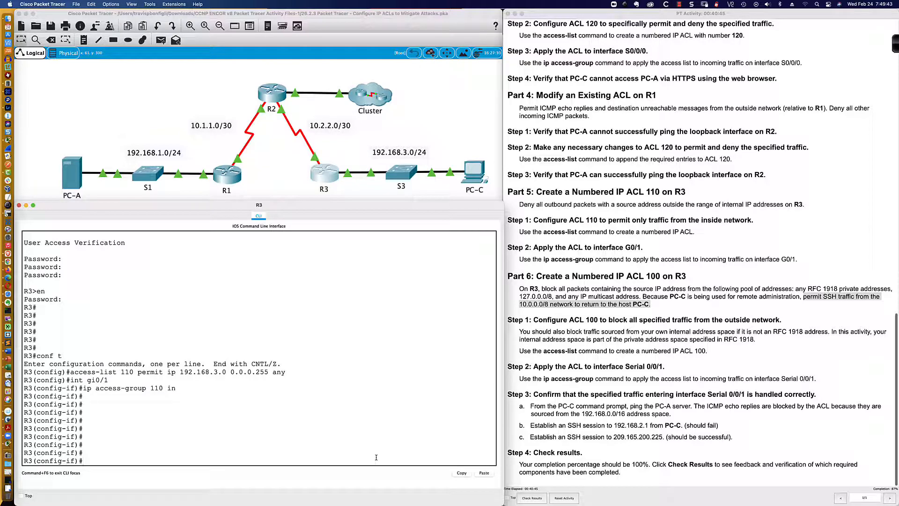
{"action": "type", "text": "exit"}
{"action": "key", "text": "Return"}
{"action": "key", "text": "Return"}
{"action": "key", "text": "Return"}
{"action": "key", "text": "Return"}
{"action": "key", "text": "Return"}
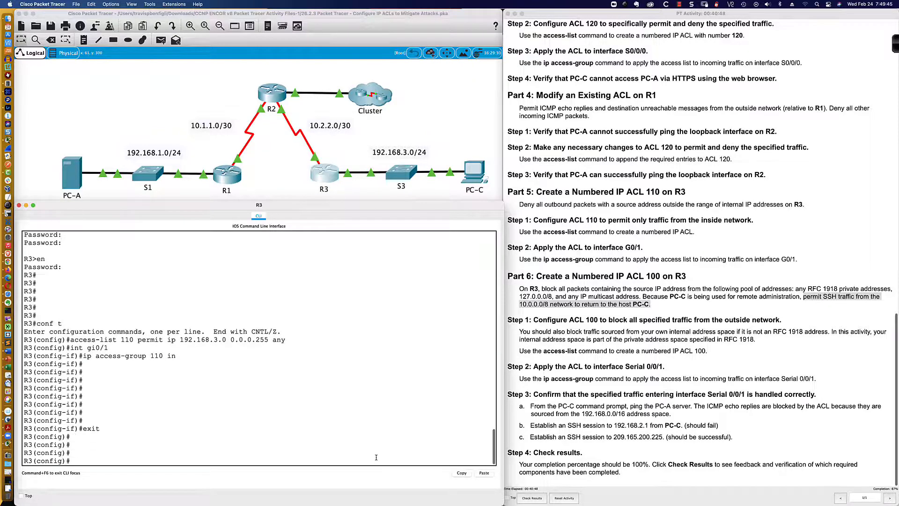
- Begin an ACL 100 entry on R3 permitting TCP from 10.0.0.0 0.255.255.255
{"action": "type", "text": "access-l"}
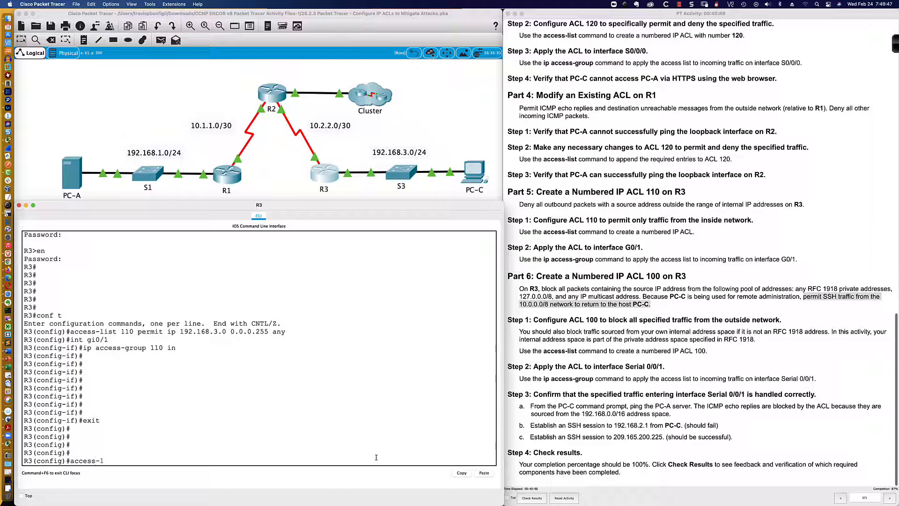
{"action": "type", "text": "ist 100 permit tcp 10."}
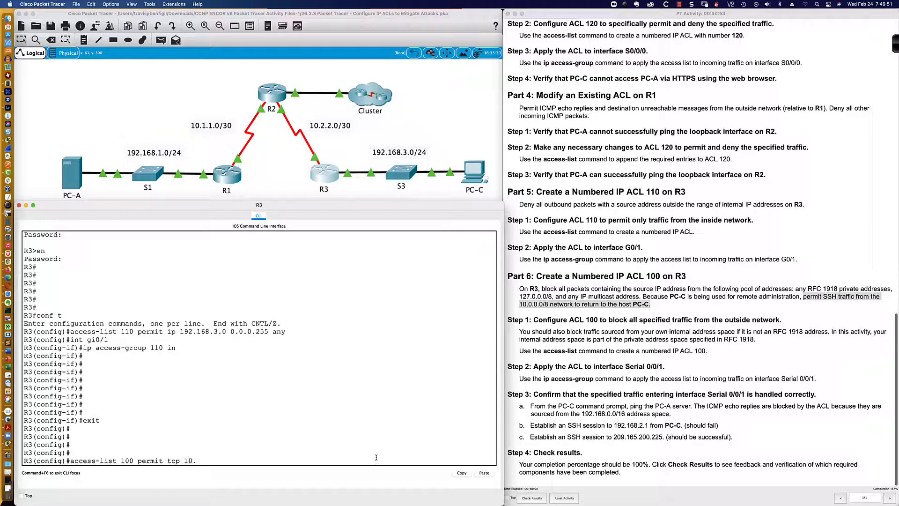
{"action": "type", "text": "0.0.0"}
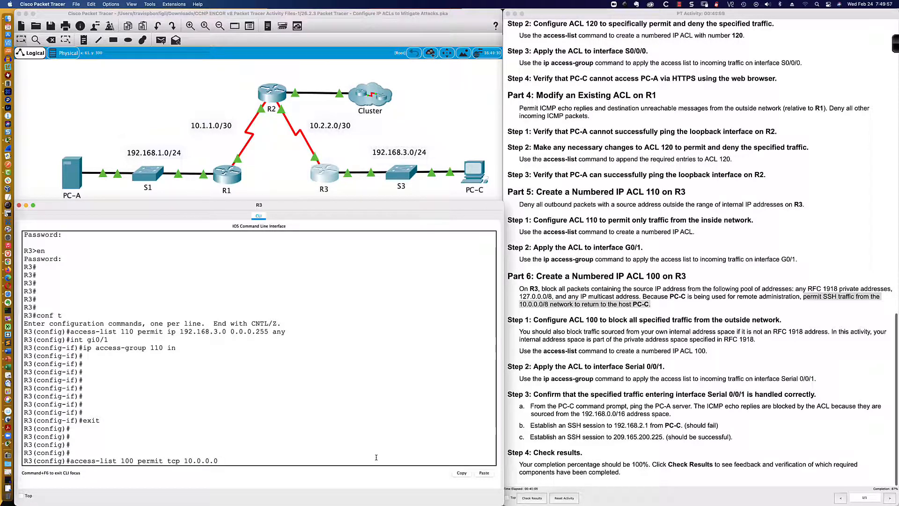
{"action": "type", "text": " 0.255.255.255"}
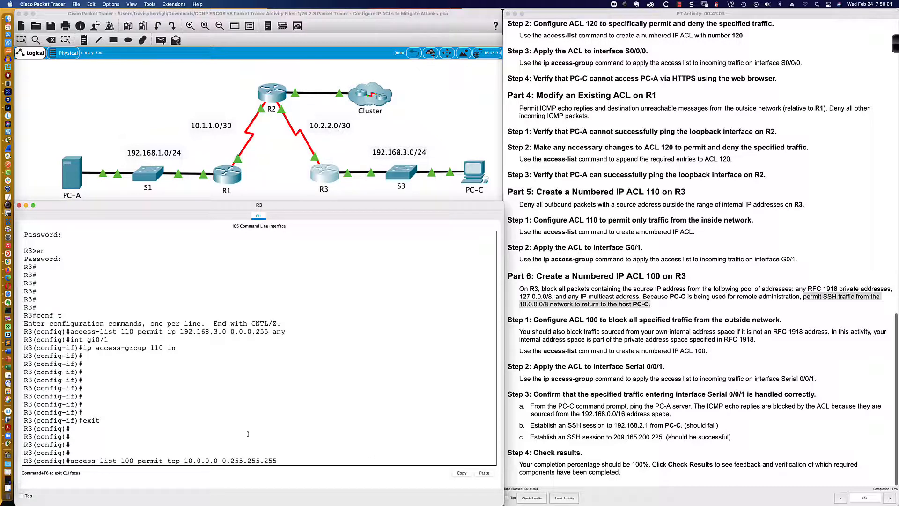
{"action": "left_click_drag", "start_coordinate": [168, 460], "coordinate": [275, 460]}
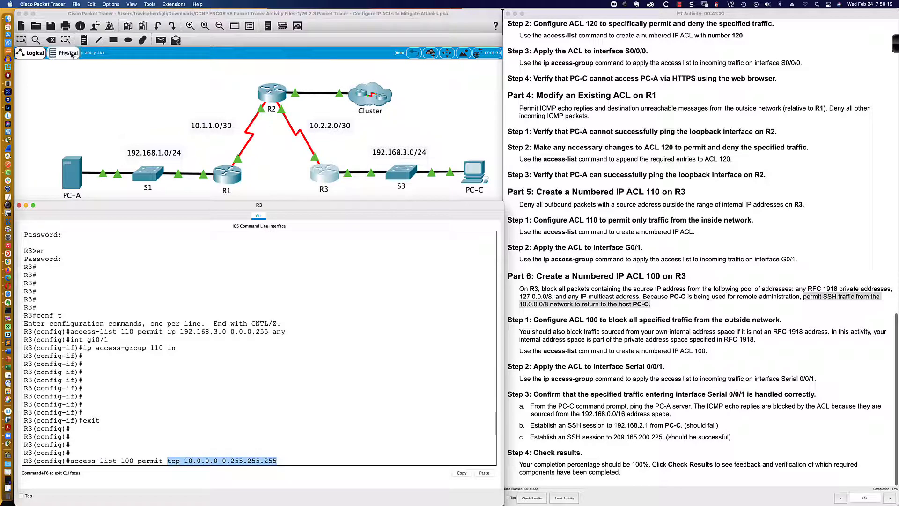
{"action": "left_click", "coordinate": [8, 205]}
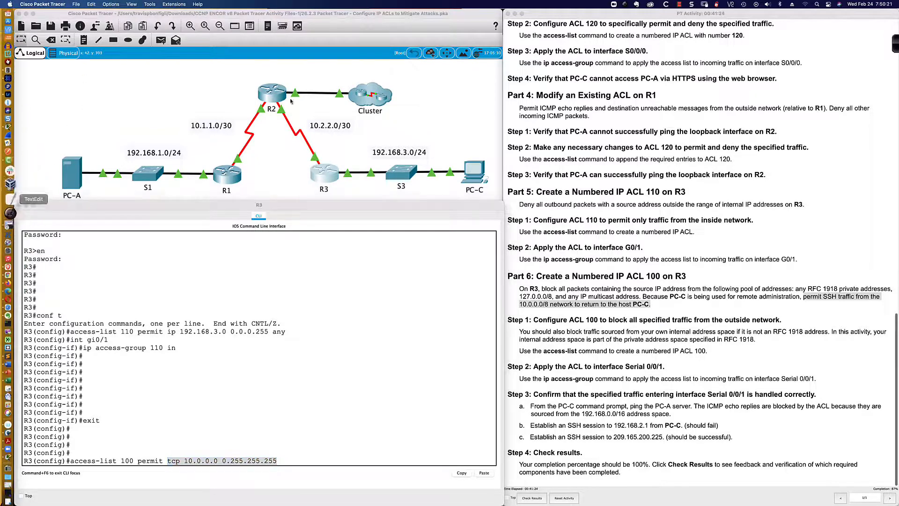
{"action": "left_click", "coordinate": [896, 44]}
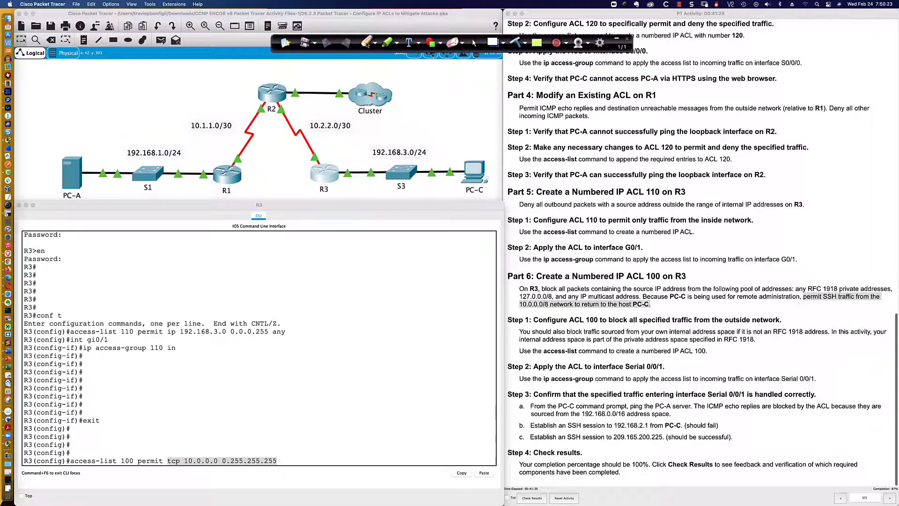
{"action": "left_click_drag", "start_coordinate": [274, 44], "coordinate": [278, 22]}
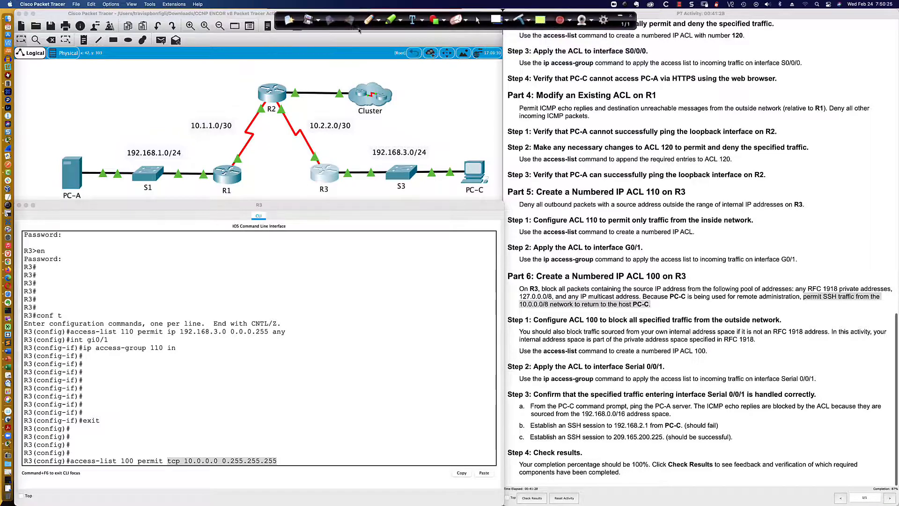
{"action": "left_click", "coordinate": [368, 20]}
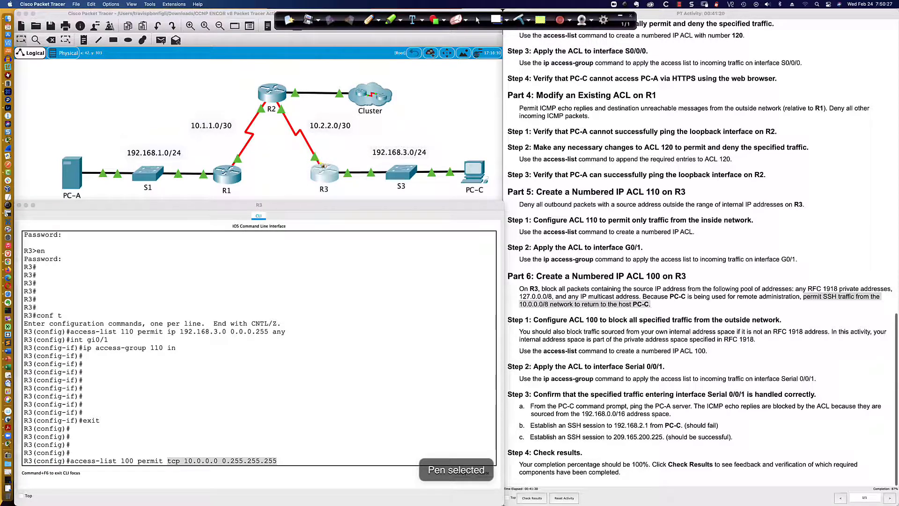
{"action": "left_click", "coordinate": [378, 20]}
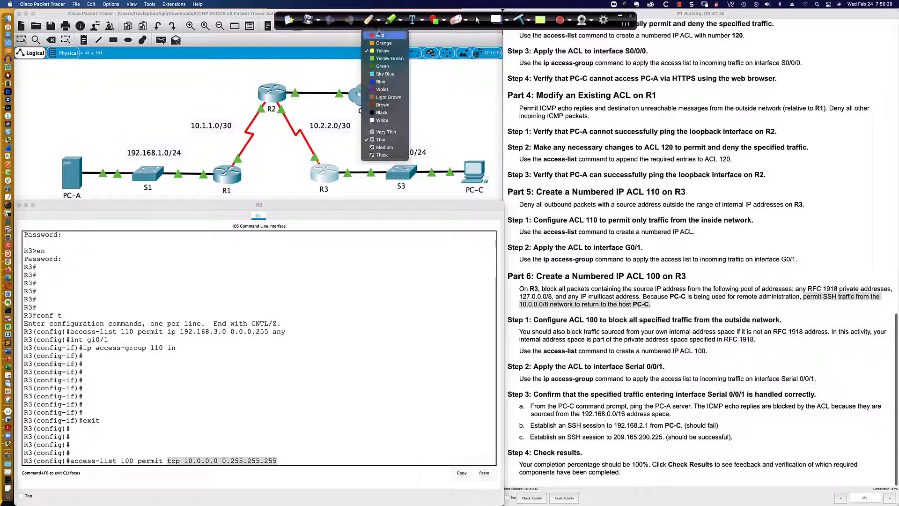
{"action": "left_click", "coordinate": [378, 34]}
{"action": "left_click", "coordinate": [318, 163]}
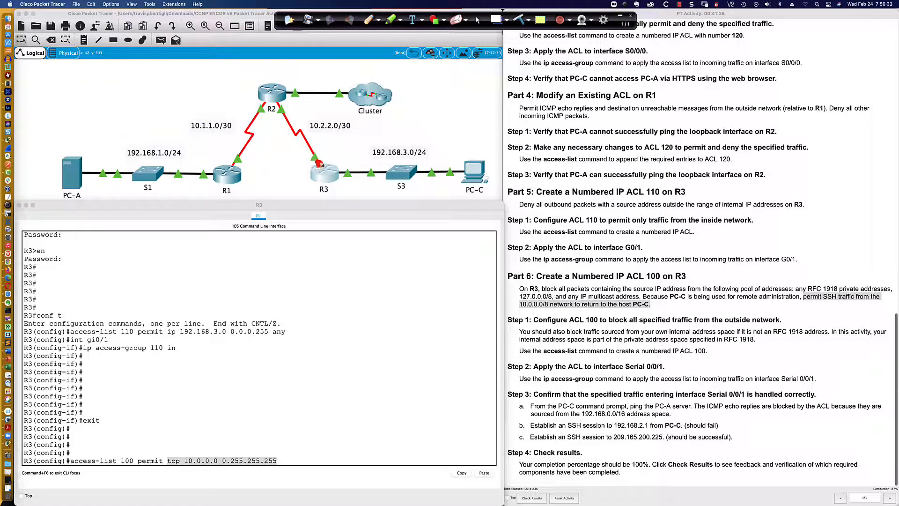
{"action": "mouse_move", "coordinate": [310, 132]}
{"action": "left_mouse_down"}
{"action": "mouse_move", "coordinate": [320, 157]}
{"action": "mouse_move", "coordinate": [320, 149]}
{"action": "left_mouse_up"}
{"action": "left_click_drag", "start_coordinate": [170, 470], "coordinate": [278, 469]}
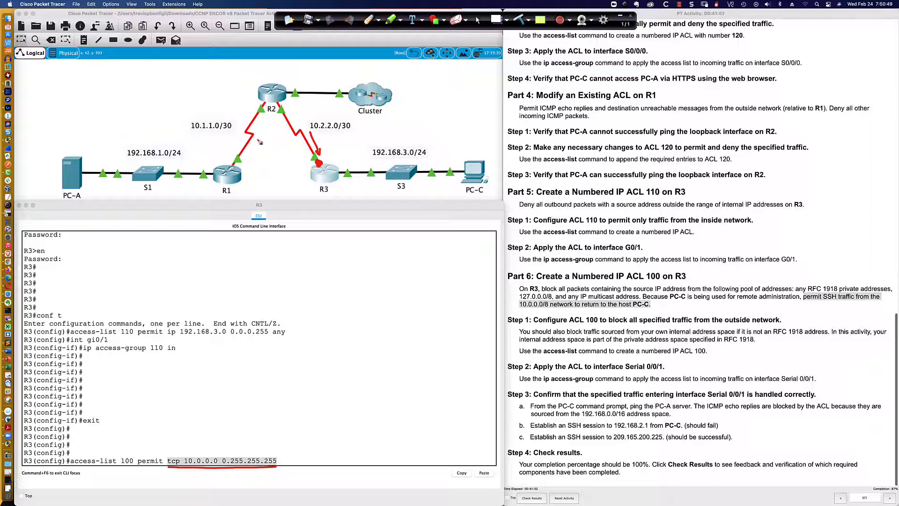
{"action": "left_click_drag", "start_coordinate": [193, 132], "coordinate": [230, 133]}
{"action": "left_click_drag", "start_coordinate": [315, 131], "coordinate": [356, 134]}
{"action": "left_click", "coordinate": [477, 20]}
{"action": "left_click", "coordinate": [296, 460]}
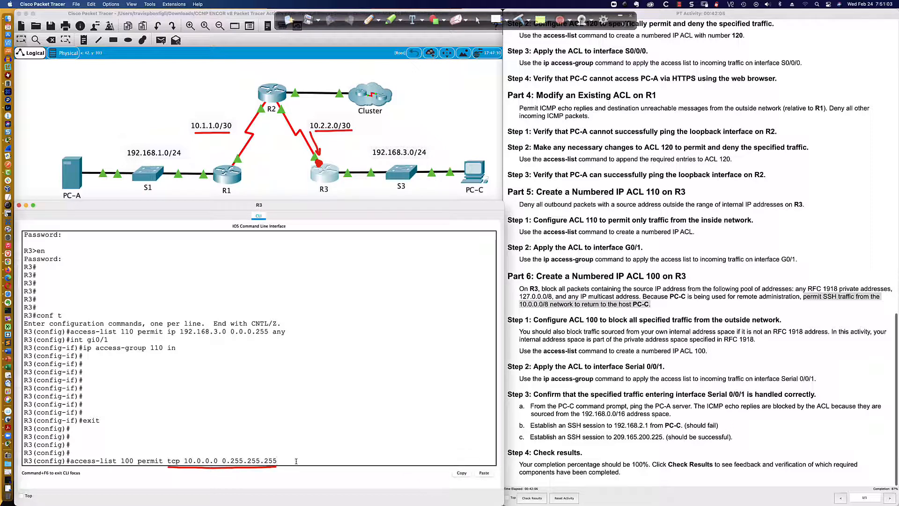
- Finish the ACL 100 permit entry as tcp 10.0.0.0 0.255.255.255 eq 22 host 192.168.3.3 and enter it
{"action": "type", "text": "host 192.168.3.3"}
{"action": "left_click_drag", "start_coordinate": [167, 461], "coordinate": [179, 462]}
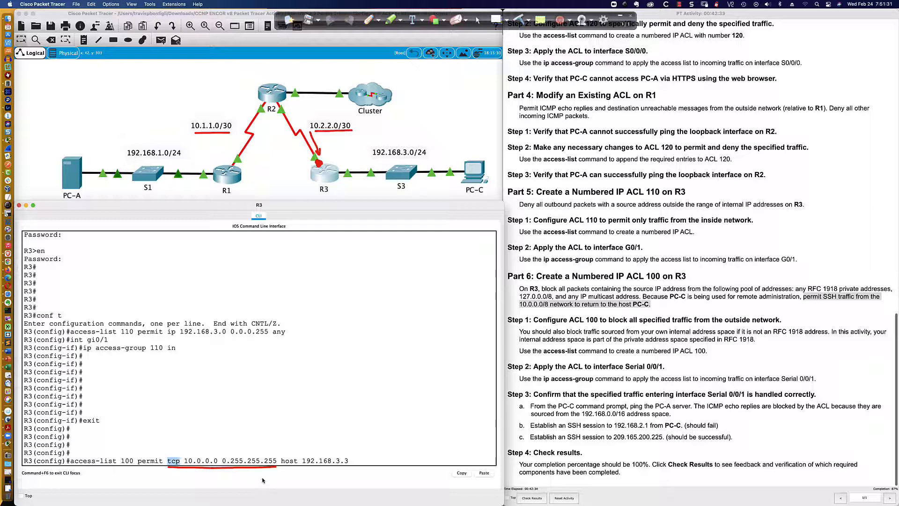
{"action": "left_click", "coordinate": [352, 464]}
{"action": "type", "text": "eq 22"}
{"action": "left_click_drag", "start_coordinate": [281, 461], "coordinate": [371, 461]}
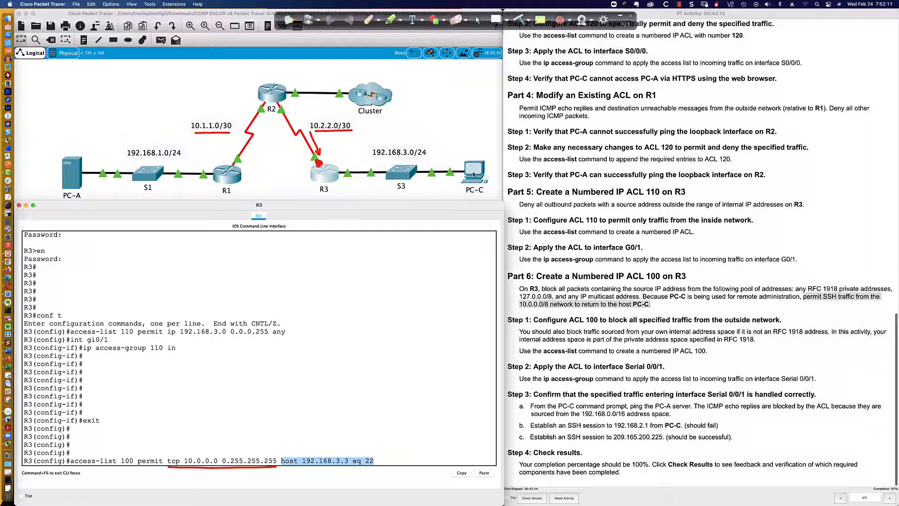
{"action": "left_click", "coordinate": [378, 460]}
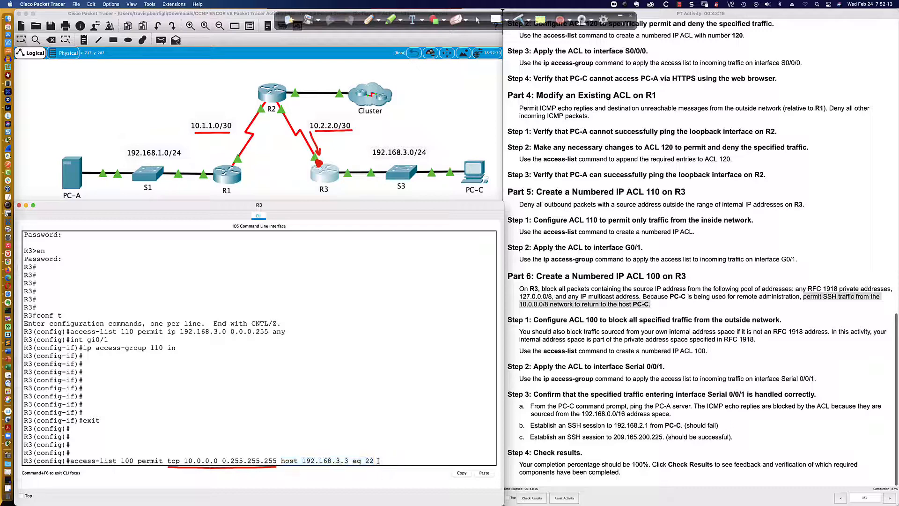
{"action": "key", "text": "BackSpace"}
{"action": "key", "text": "BackSpace"}
{"action": "key", "text": "BackSpace"}
{"action": "key", "text": "BackSpace"}
{"action": "key", "text": "BackSpace"}
{"action": "type", "text": "eq 22"}
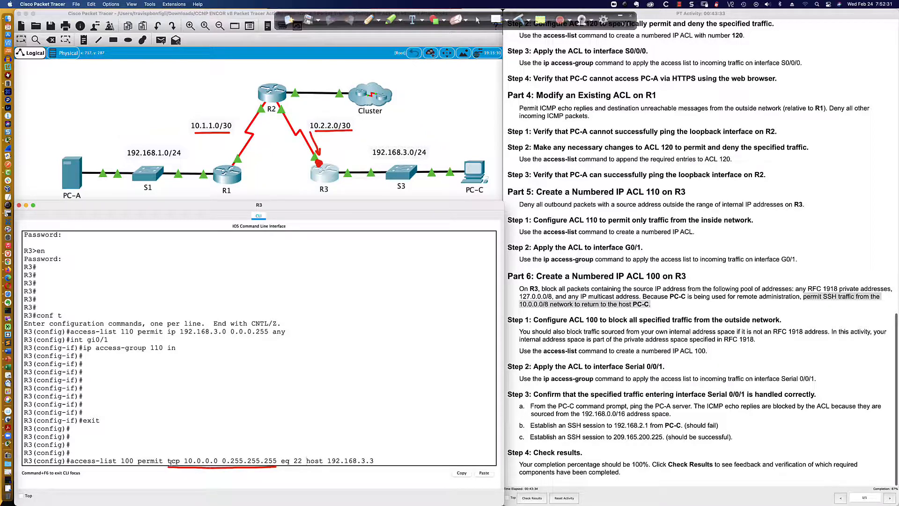
{"action": "left_click_drag", "start_coordinate": [167, 461], "coordinate": [301, 461]}
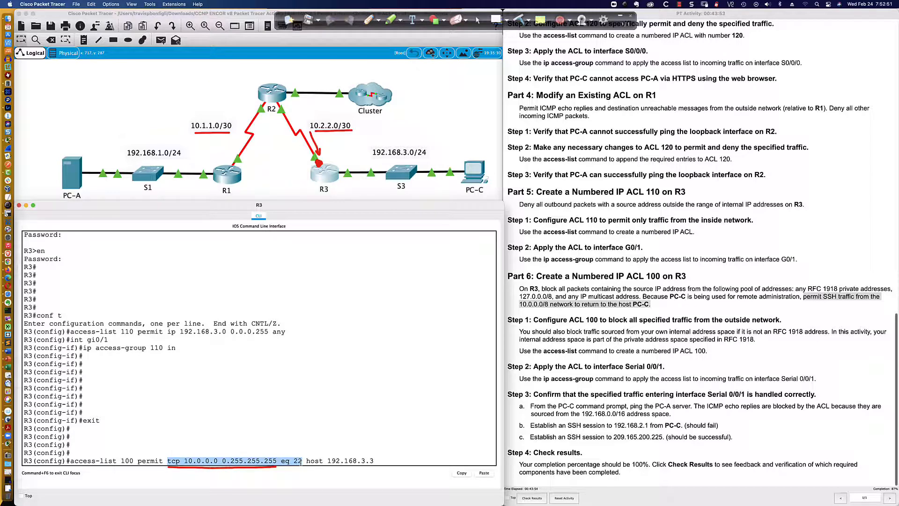
{"action": "left_click", "coordinate": [377, 462]}
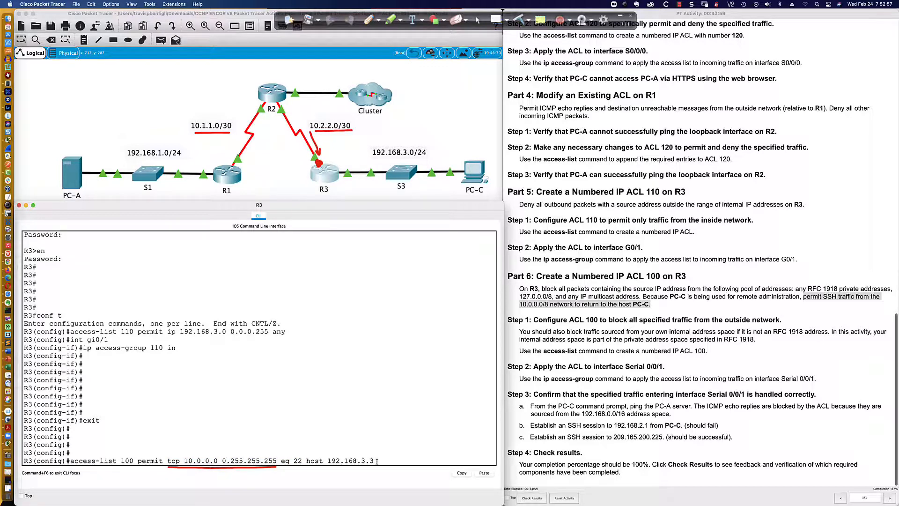
{"action": "left_click_drag", "start_coordinate": [281, 460], "coordinate": [301, 461]}
{"action": "key", "text": "Left"}
{"action": "key", "text": "Left"}
{"action": "key", "text": "Left"}
{"action": "key", "text": "Left"}
{"action": "key", "text": "Left"}
{"action": "key", "text": "Left"}
{"action": "key", "text": "Left"}
{"action": "key", "text": "Left"}
{"action": "key", "text": "Left"}
{"action": "key", "text": "Left"}
{"action": "key", "text": "Left"}
{"action": "key", "text": "Left"}
{"action": "key", "text": "Left"}
{"action": "key", "text": "Left"}
{"action": "key", "text": "Left"}
{"action": "key", "text": "Left"}
{"action": "type", "text": "eq"}
{"action": "key", "text": "BackSpace"}
{"action": "key", "text": "BackSpace"}
{"action": "key", "text": "BackSpace"}
{"action": "key", "text": "Return"}
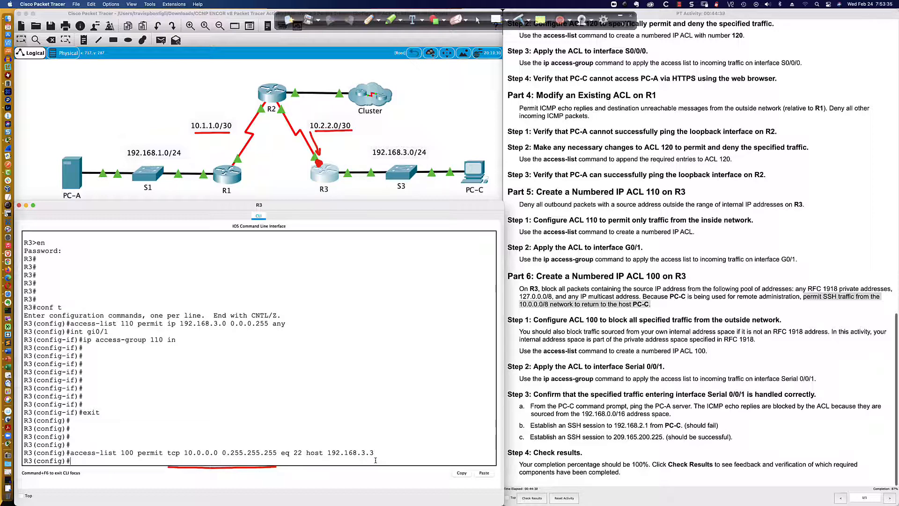
- Begin a new ACL 100 entry on R3 that denies IP traffic, per the RFC 1918 private address requirement
{"action": "left_click", "coordinate": [478, 21]}
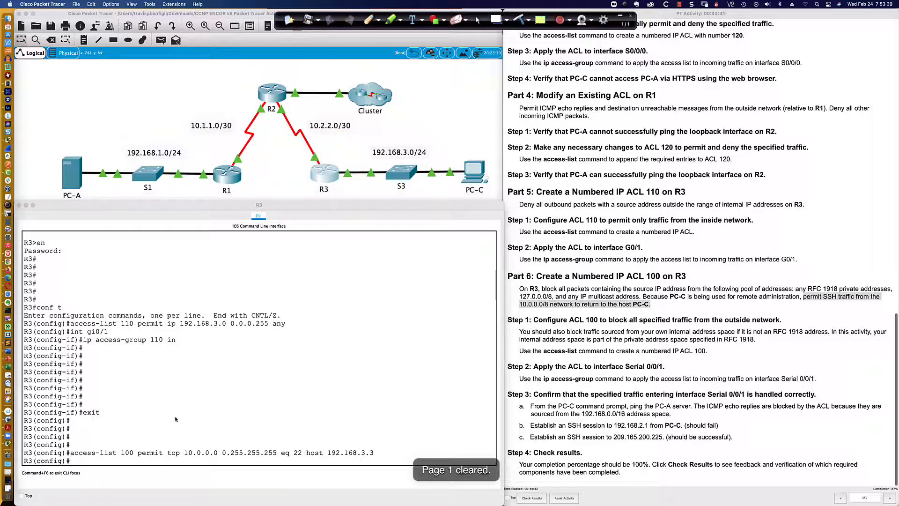
{"action": "left_click", "coordinate": [119, 471]}
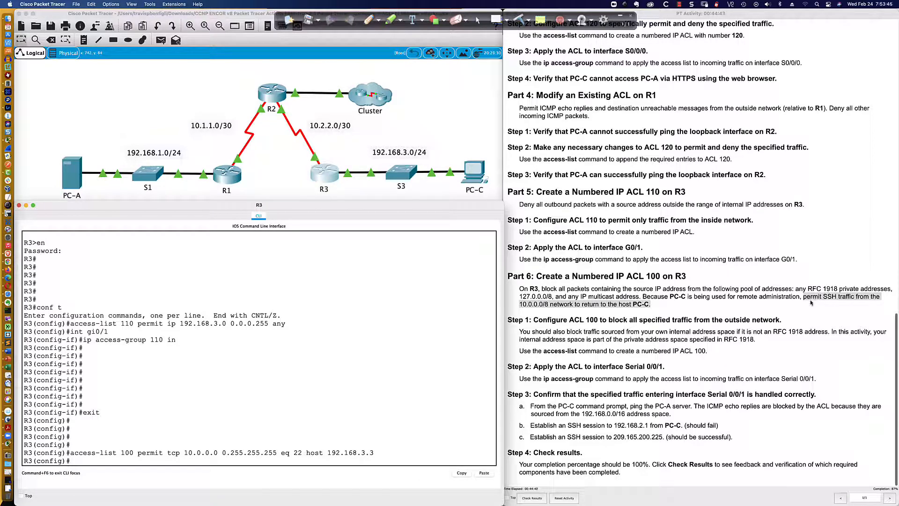
{"action": "left_click", "coordinate": [794, 290]}
{"action": "left_click_drag", "start_coordinate": [795, 289], "coordinate": [891, 289]}
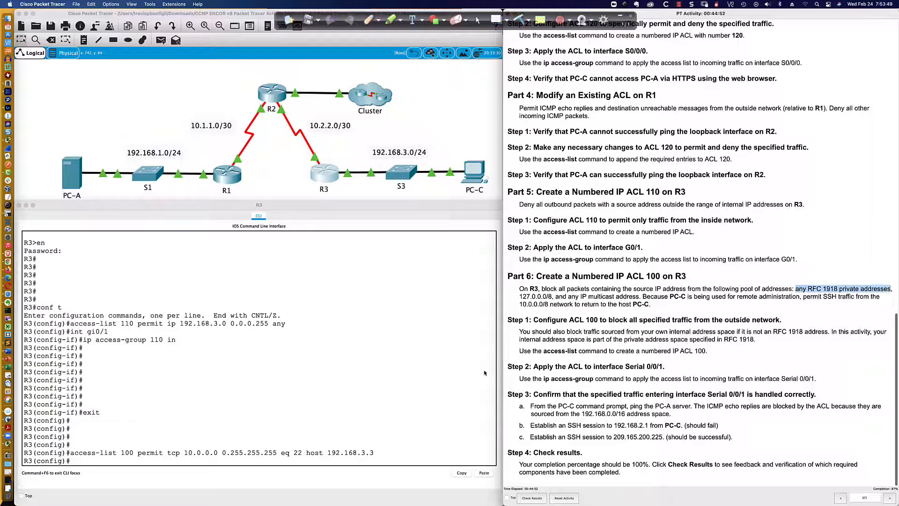
{"action": "left_click", "coordinate": [207, 472]}
{"action": "type", "text": "a"}
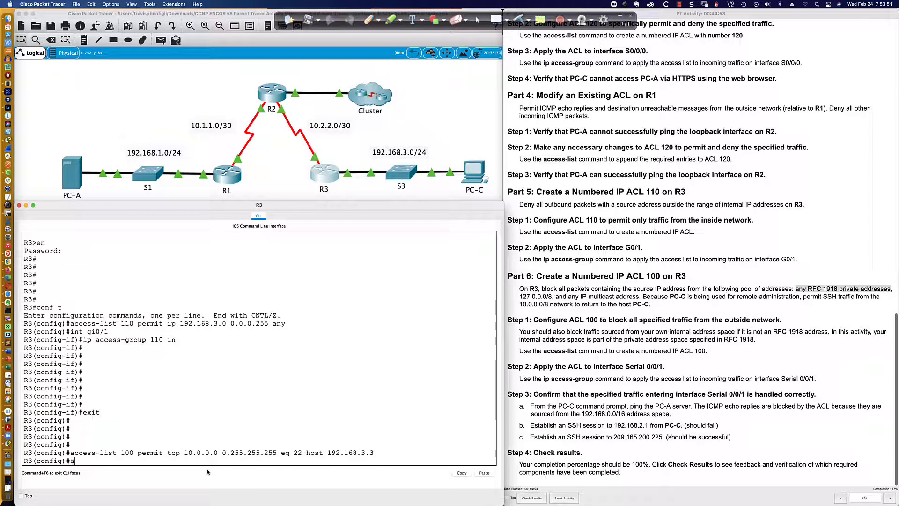
{"action": "type", "text": "ccess-list 100 deny ip"}
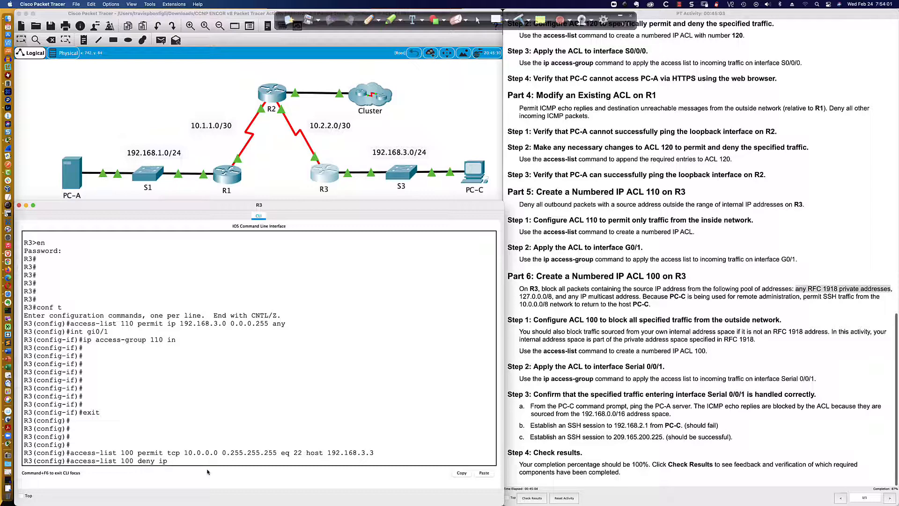
{"action": "type", "text": " 10.0.0.0 0.255.255.255 any"}
- Complete the ACL 100 entry as deny ip 10.0.0.0 0.255.255.255 any and enter it
{"action": "left_click_drag", "start_coordinate": [159, 460], "coordinate": [263, 461]}
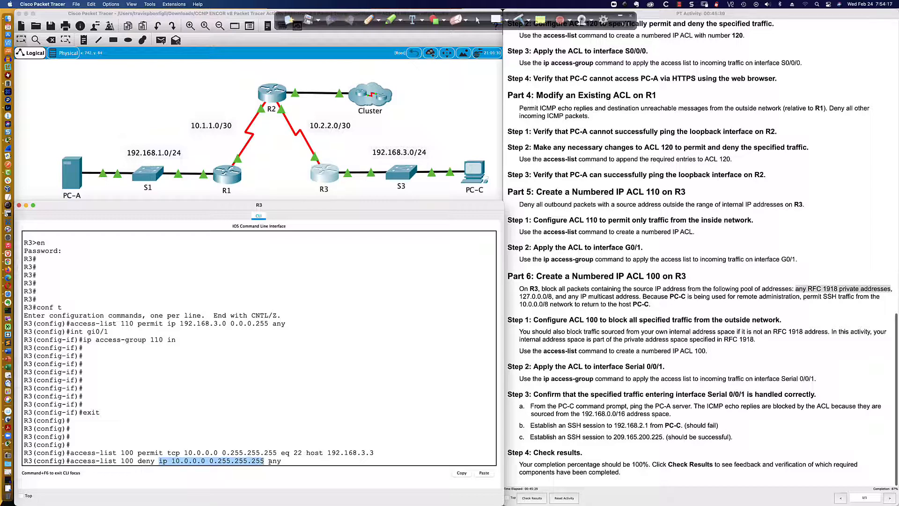
{"action": "left_click_drag", "start_coordinate": [269, 461], "coordinate": [283, 461]}
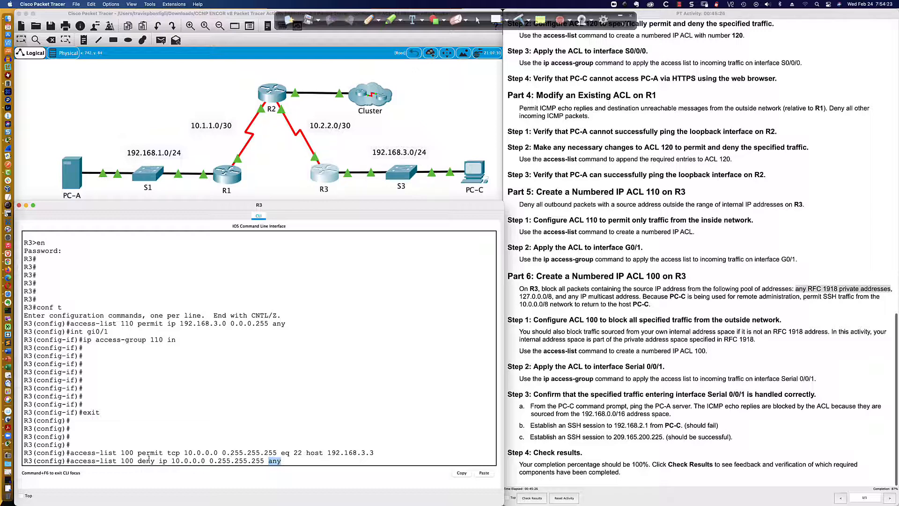
{"action": "left_click", "coordinate": [130, 456]}
{"action": "left_click_drag", "start_coordinate": [136, 455], "coordinate": [314, 453]}
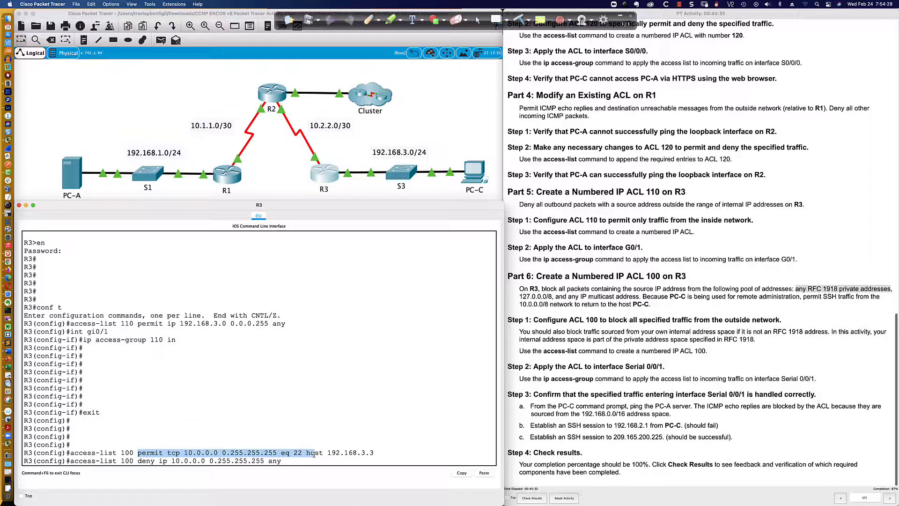
{"action": "left_click_drag", "start_coordinate": [314, 453], "coordinate": [374, 453]}
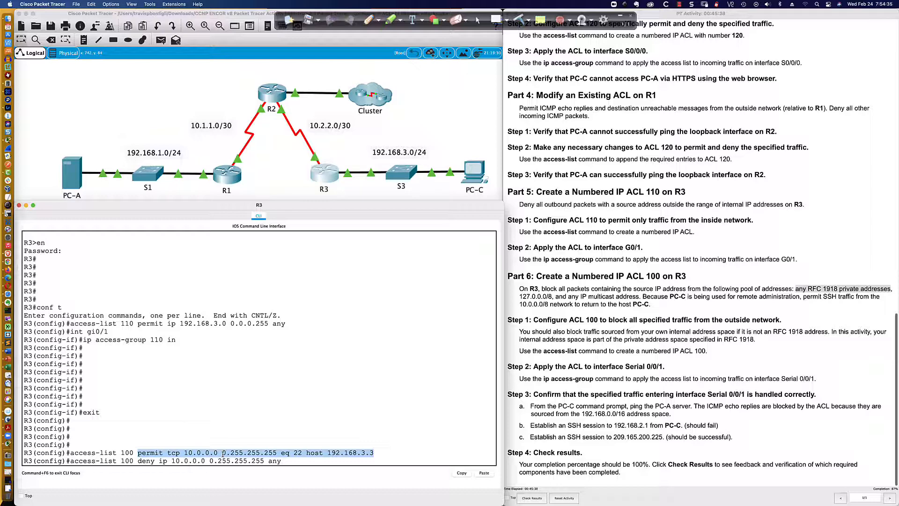
{"action": "left_click_drag", "start_coordinate": [281, 461], "coordinate": [138, 461]}
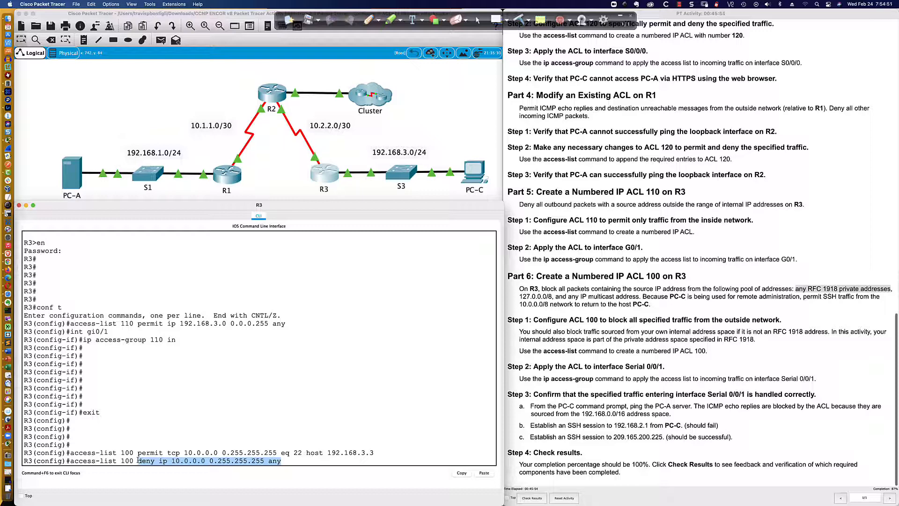
{"action": "left_click", "coordinate": [297, 464]}
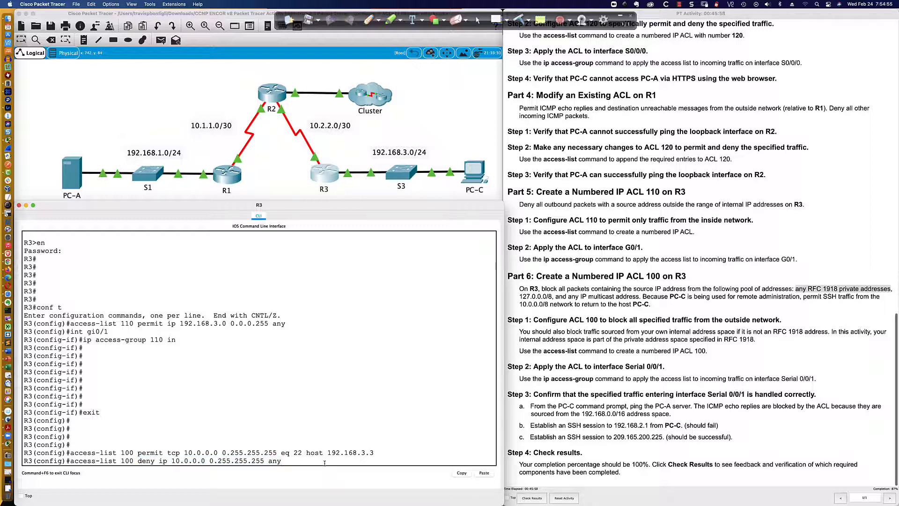
{"action": "key", "text": "Return"}
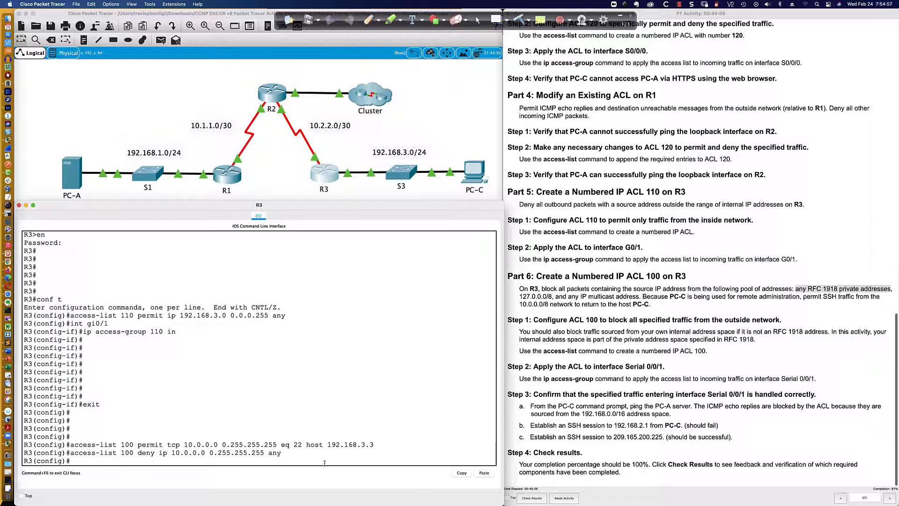
- Begin another ACL 100 deny ip entry with source address 172.16
{"action": "type", "text": "access-li"}
{"action": "key", "text": "BackSpace"}
{"action": "type", "text": "list 100 deny ip 172.16."}
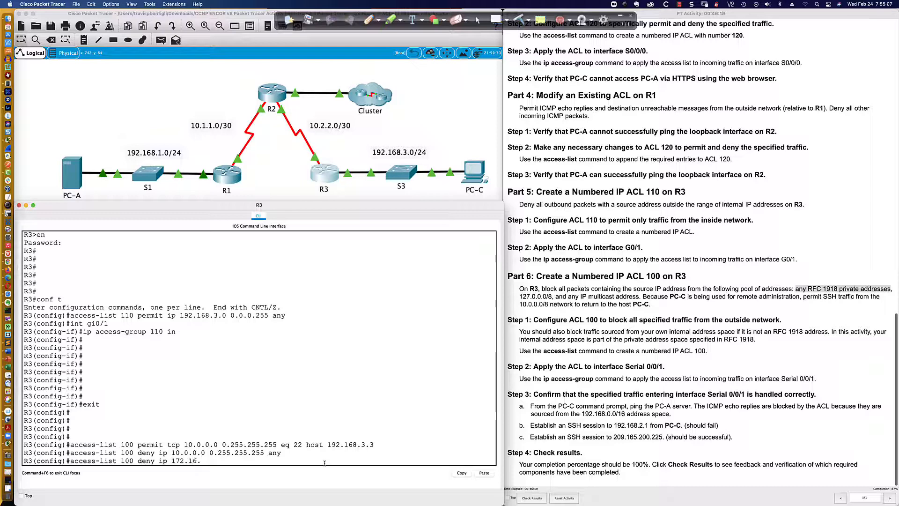
{"action": "type", "text": "0.0"}
{"action": "type", "text": " 0.0.255.255 any"}
{"action": "key", "text": "BackSpace"}
{"action": "key", "text": "BackSpace"}
{"action": "key", "text": "BackSpace"}
{"action": "key", "text": "BackSpace"}
{"action": "key", "text": "BackSpace"}
{"action": "key", "text": "BackSpace"}
{"action": "key", "text": "BackSpace"}
{"action": "key", "text": "BackSpace"}
{"action": "key", "text": "BackSpace"}
{"action": "key", "text": "BackSpace"}
{"action": "key", "text": "BackSpace"}
{"action": "key", "text": "BackSpace"}
{"action": "key", "text": "BackSpace"}
{"action": "key", "text": "BackSpace"}
{"action": "key", "text": "BackSpace"}
{"action": "key", "text": "BackSpace"}
{"action": "key", "text": "BackSpace"}
{"action": "key", "text": "BackSpace"}
- Check the prefix length of the 172.16.0.0 private block in the RFC 1918 page in Firefox
{"action": "left_click", "coordinate": [368, 24]}
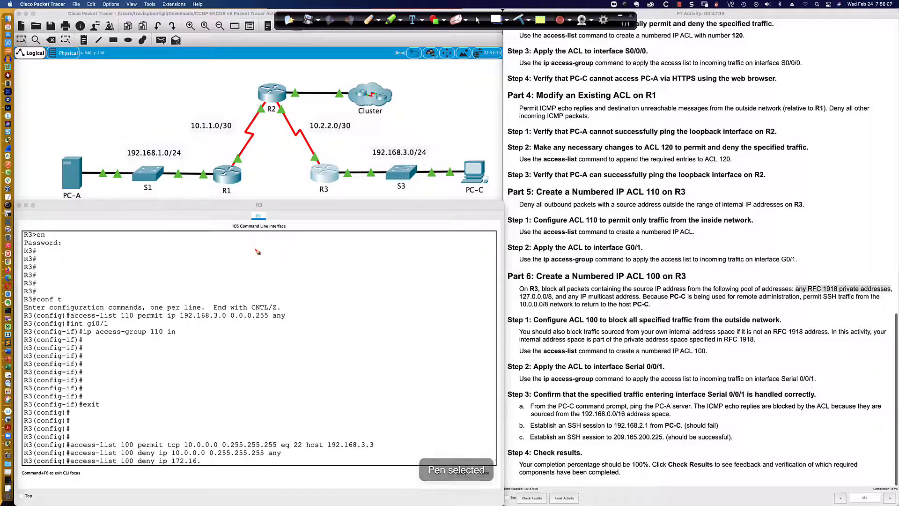
{"action": "mouse_move", "coordinate": [441, 241]}
{"action": "left_mouse_down"}
{"action": "mouse_move", "coordinate": [434, 254]}
{"action": "mouse_move", "coordinate": [455, 253]}
{"action": "left_mouse_up"}
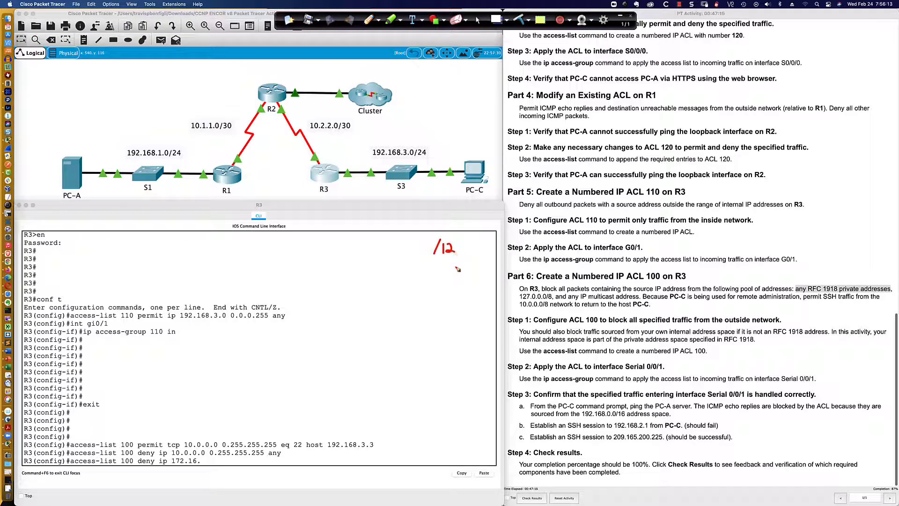
{"action": "key", "text": "super+Tab"}
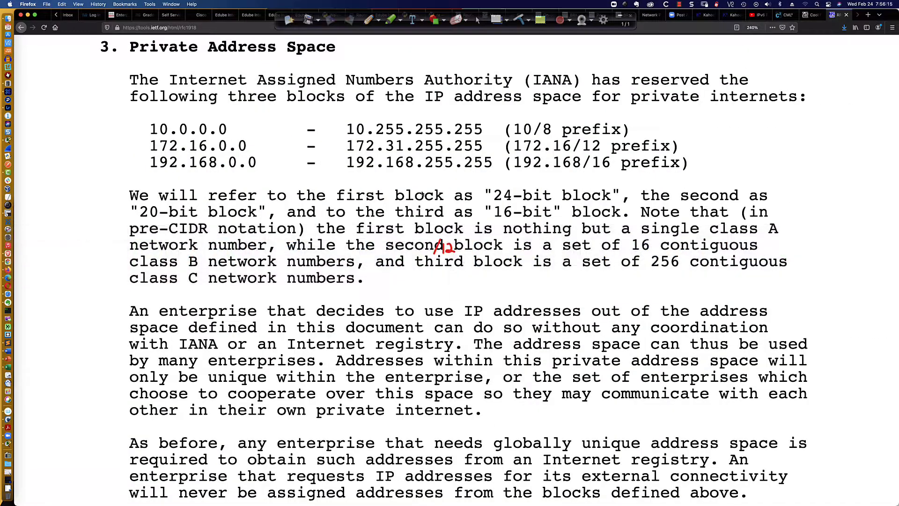
{"action": "left_click_drag", "start_coordinate": [572, 152], "coordinate": [602, 151]}
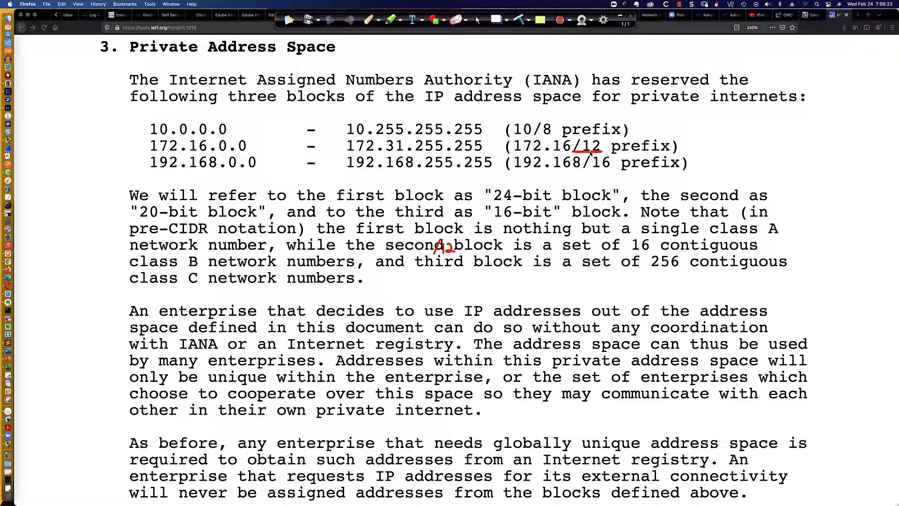
{"action": "key", "text": "super+Tab"}
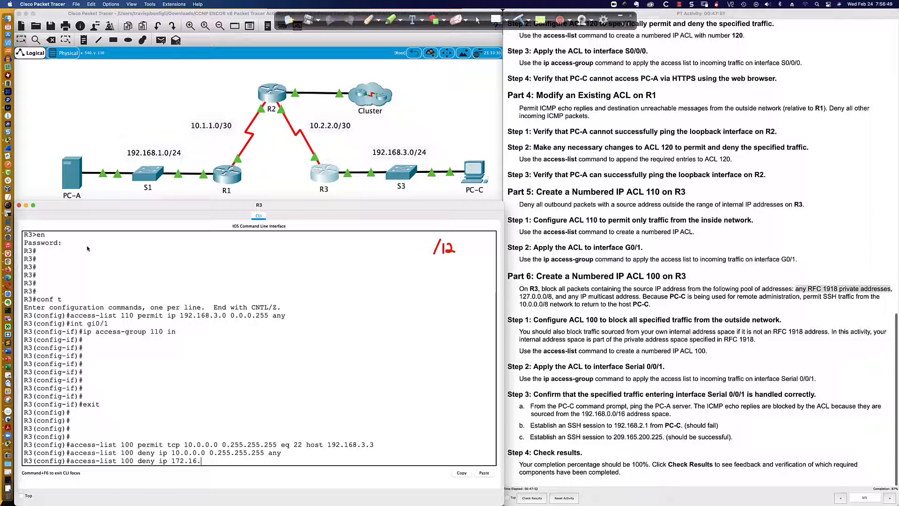
- Work out the wildcard mask for the 172.16.0.0/12 private range in binary
{"action": "mouse_move", "coordinate": [89, 244]}
{"action": "left_mouse_down"}
{"action": "mouse_move", "coordinate": [89, 260]}
{"action": "mouse_move", "coordinate": [103, 258]}
{"action": "mouse_move", "coordinate": [99, 247]}
{"action": "mouse_move", "coordinate": [110, 263]}
{"action": "mouse_move", "coordinate": [122, 261]}
{"action": "mouse_move", "coordinate": [118, 244]}
{"action": "left_mouse_up"}
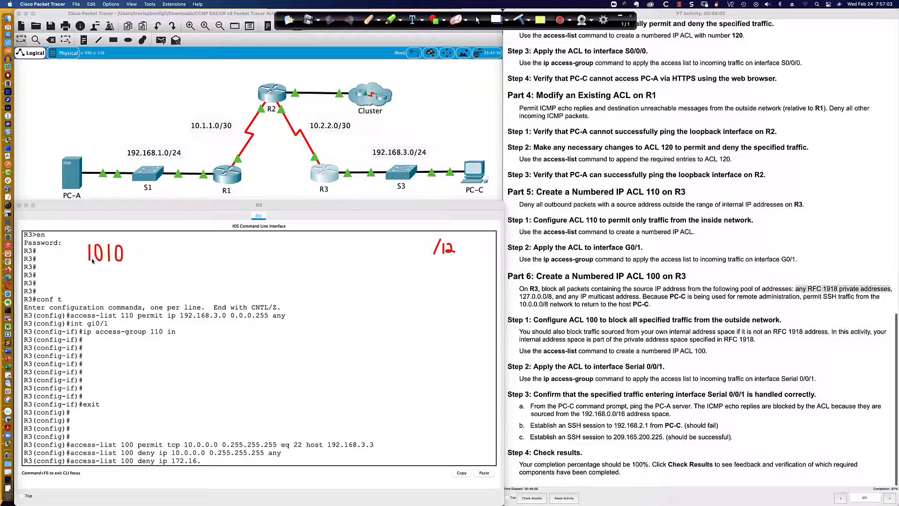
{"action": "left_click_drag", "start_coordinate": [135, 245], "coordinate": [135, 261]}
{"action": "mouse_move", "coordinate": [143, 246]}
{"action": "left_mouse_down"}
{"action": "mouse_move", "coordinate": [143, 262]}
{"action": "mouse_move", "coordinate": [152, 250]}
{"action": "mouse_move", "coordinate": [164, 264]}
{"action": "mouse_move", "coordinate": [160, 249]}
{"action": "left_mouse_up"}
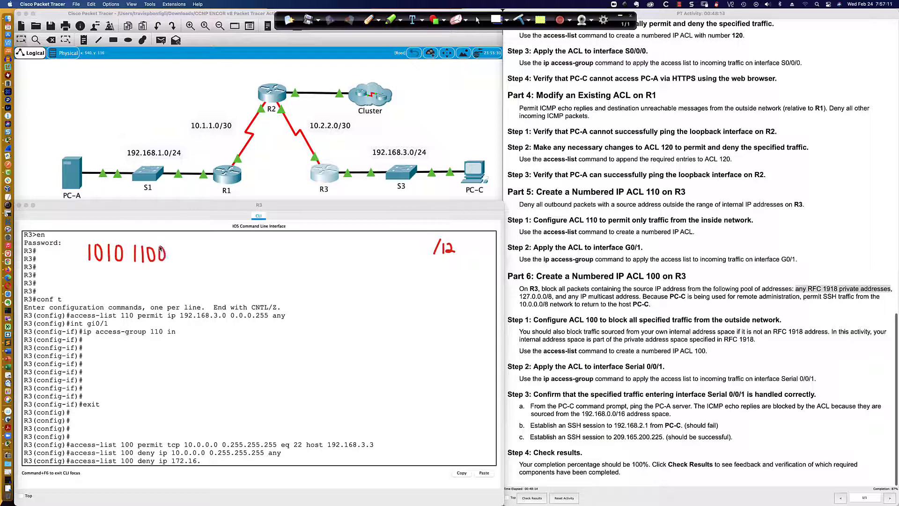
{"action": "left_click", "coordinate": [89, 237]}
{"action": "left_click", "coordinate": [108, 236]}
{"action": "left_click", "coordinate": [142, 236]}
{"action": "left_click", "coordinate": [173, 258]}
{"action": "left_click_drag", "start_coordinate": [189, 465], "coordinate": [196, 465]}
{"action": "mouse_move", "coordinate": [181, 247]}
{"action": "left_mouse_down"}
{"action": "mouse_move", "coordinate": [180, 262]}
{"action": "mouse_move", "coordinate": [181, 248]}
{"action": "mouse_move", "coordinate": [192, 249]}
{"action": "mouse_move", "coordinate": [196, 267]}
{"action": "mouse_move", "coordinate": [194, 249]}
{"action": "mouse_move", "coordinate": [204, 265]}
{"action": "mouse_move", "coordinate": [206, 250]}
{"action": "mouse_move", "coordinate": [217, 262]}
{"action": "left_mouse_up"}
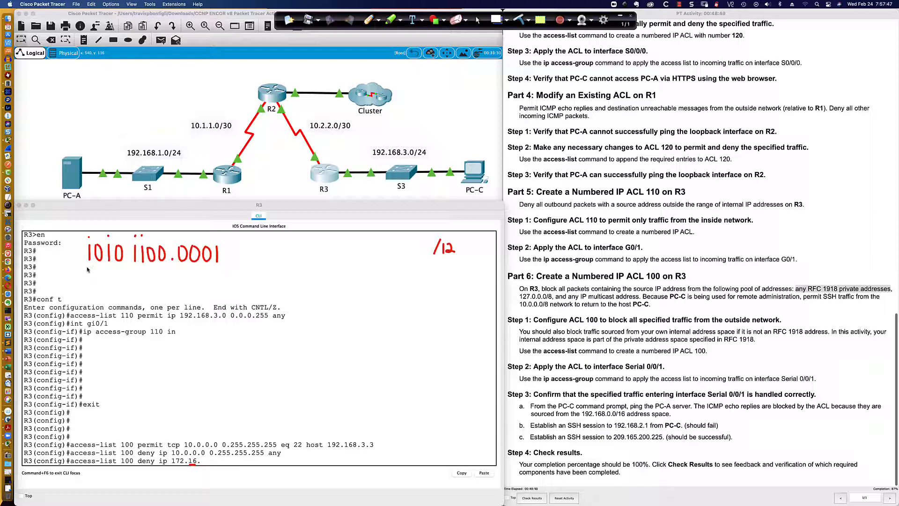
{"action": "left_click_drag", "start_coordinate": [87, 268], "coordinate": [219, 267]}
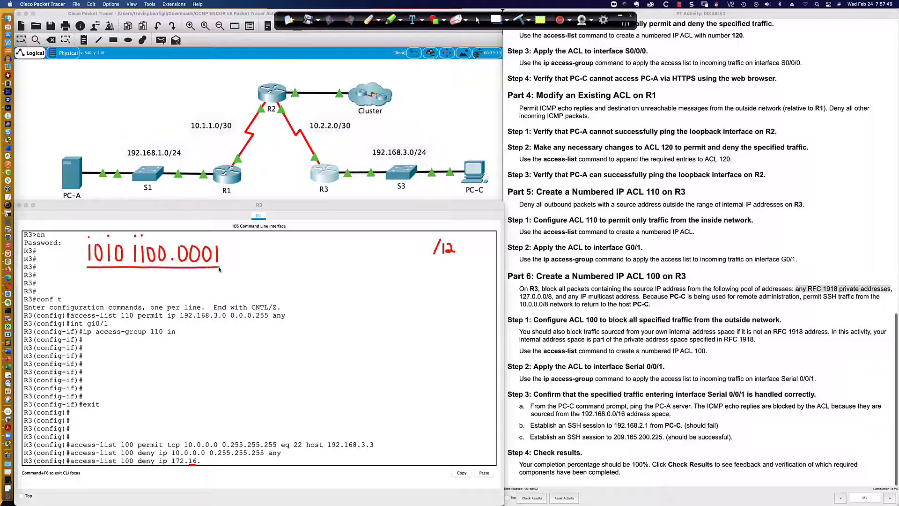
{"action": "mouse_move", "coordinate": [148, 273]}
{"action": "left_mouse_down"}
{"action": "mouse_move", "coordinate": [139, 283]}
{"action": "mouse_move", "coordinate": [162, 284]}
{"action": "left_mouse_up"}
{"action": "key", "text": "super+Tab"}
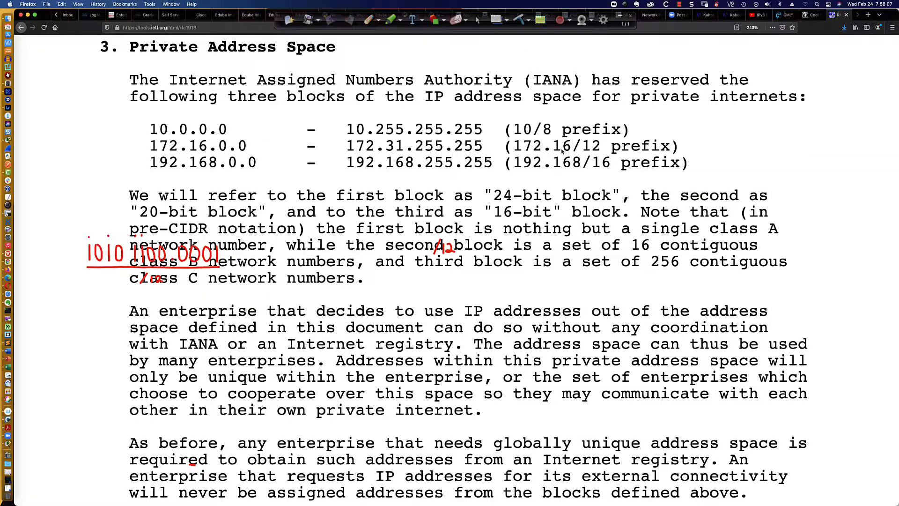
{"action": "key", "text": "super+Tab"}
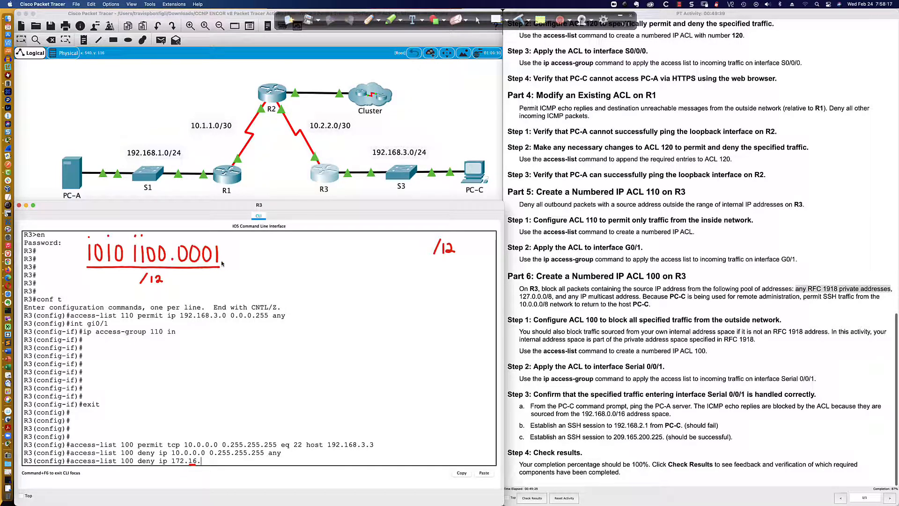
{"action": "left_click_drag", "start_coordinate": [225, 263], "coordinate": [271, 264]}
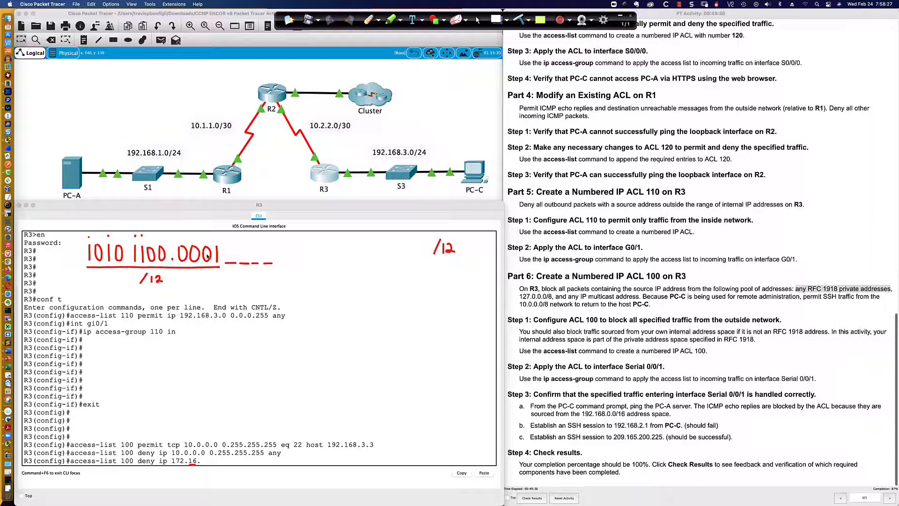
{"action": "left_click", "coordinate": [281, 263]}
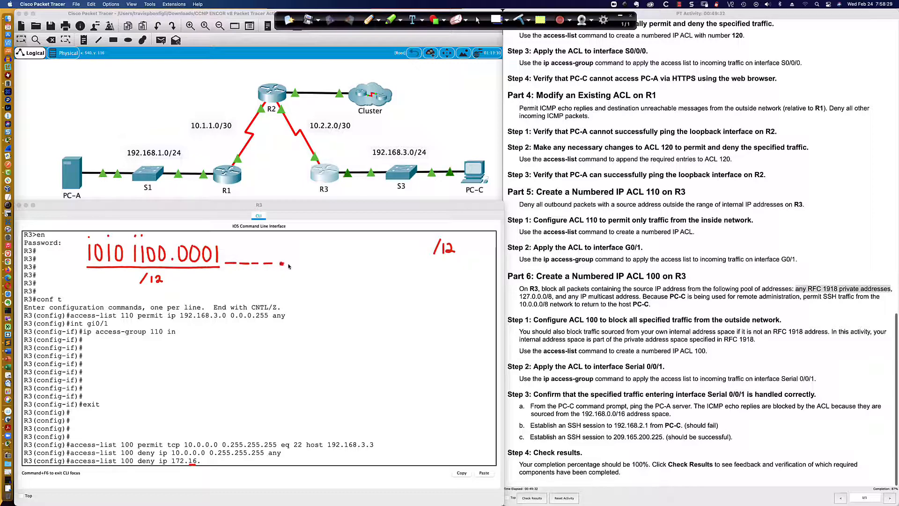
{"action": "left_click_drag", "start_coordinate": [291, 264], "coordinate": [491, 266]}
{"action": "left_click", "coordinate": [390, 264]}
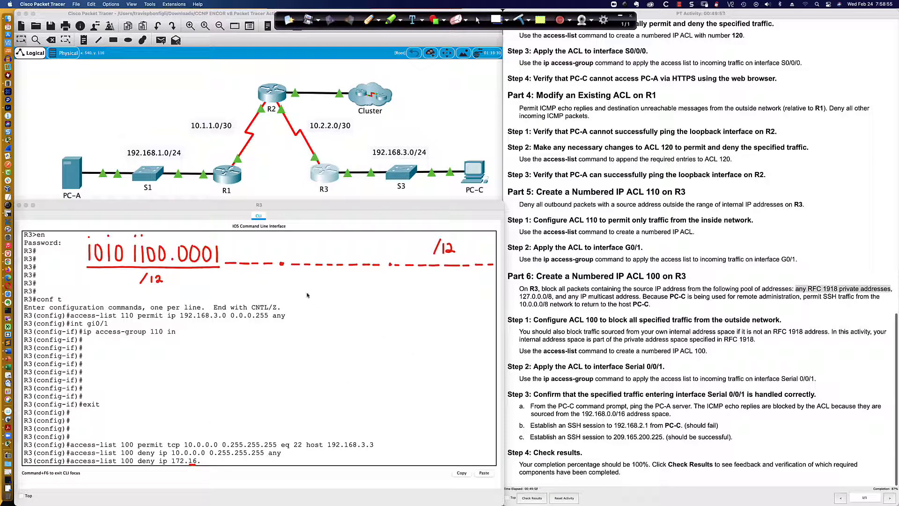
{"action": "left_click", "coordinate": [234, 294]}
{"action": "left_click_drag", "start_coordinate": [239, 288], "coordinate": [248, 295]}
{"action": "left_click", "coordinate": [280, 292]}
{"action": "mouse_move", "coordinate": [316, 285]}
{"action": "left_mouse_down"}
{"action": "mouse_move", "coordinate": [321, 294]}
{"action": "mouse_move", "coordinate": [334, 285]}
{"action": "mouse_move", "coordinate": [337, 296]}
{"action": "mouse_move", "coordinate": [343, 284]}
{"action": "left_mouse_up"}
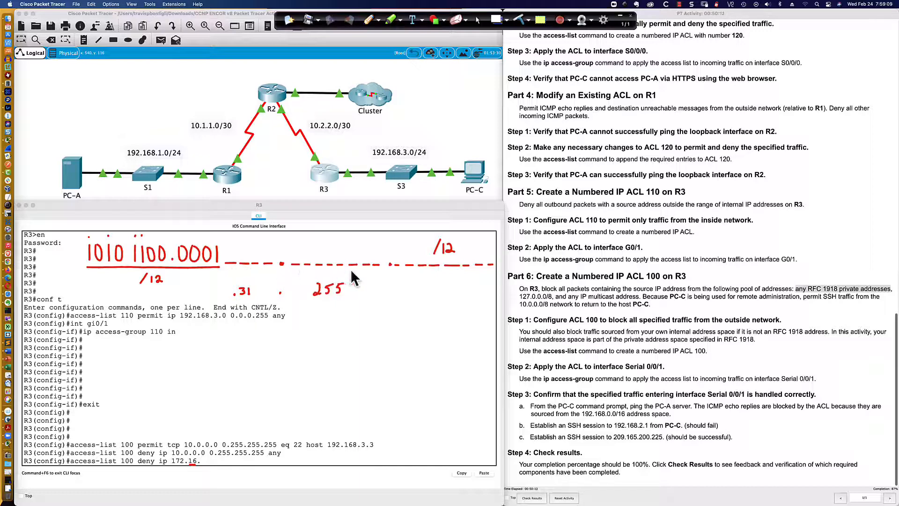
{"action": "left_click", "coordinate": [385, 290]}
{"action": "mouse_move", "coordinate": [401, 284]}
{"action": "left_mouse_down"}
{"action": "mouse_move", "coordinate": [414, 294]}
{"action": "mouse_move", "coordinate": [416, 282]}
{"action": "left_mouse_up"}
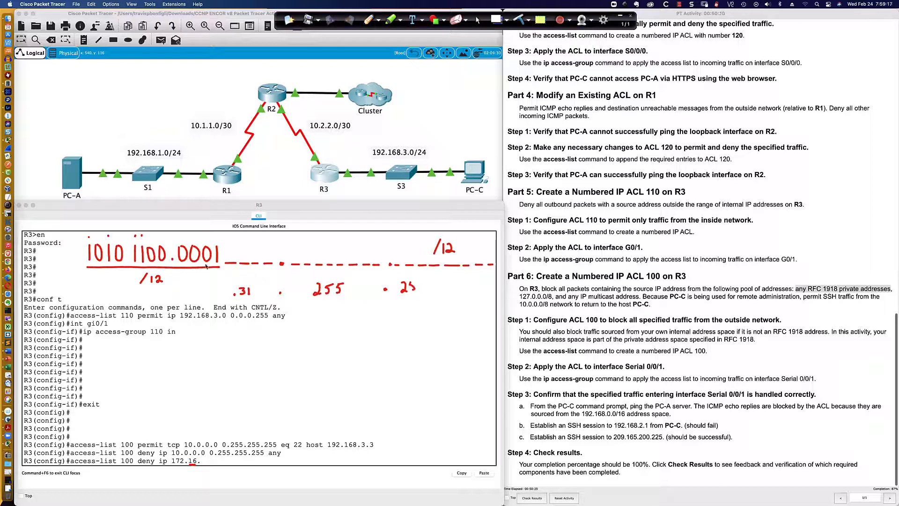
{"action": "mouse_move", "coordinate": [418, 282]}
{"action": "left_mouse_down"}
{"action": "mouse_move", "coordinate": [418, 292]}
{"action": "mouse_move", "coordinate": [424, 281]}
{"action": "left_mouse_up"}
{"action": "left_click_drag", "start_coordinate": [230, 248], "coordinate": [230, 261]}
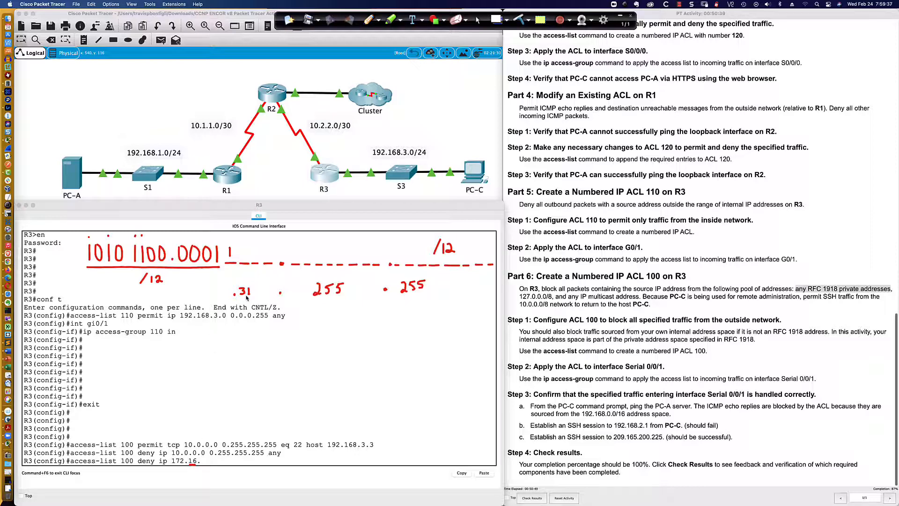
{"action": "left_click_drag", "start_coordinate": [244, 252], "coordinate": [243, 262]}
{"action": "left_click_drag", "start_coordinate": [255, 253], "coordinate": [256, 263]}
{"action": "left_click_drag", "start_coordinate": [268, 250], "coordinate": [269, 257]}
{"action": "mouse_move", "coordinate": [242, 281]}
{"action": "left_mouse_down"}
{"action": "mouse_move", "coordinate": [229, 289]}
{"action": "mouse_move", "coordinate": [237, 304]}
{"action": "mouse_move", "coordinate": [251, 300]}
{"action": "mouse_move", "coordinate": [241, 280]}
{"action": "left_mouse_up"}
{"action": "left_click_drag", "start_coordinate": [220, 219], "coordinate": [222, 295]}
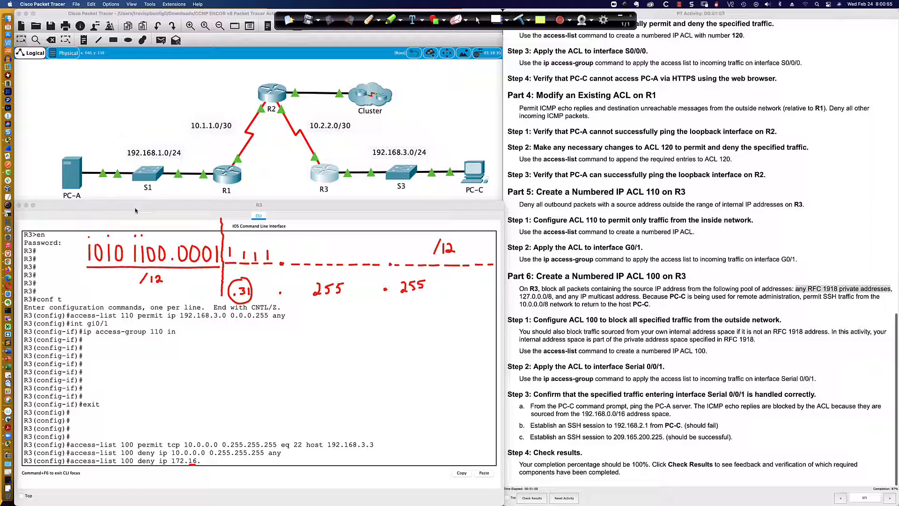
{"action": "mouse_move", "coordinate": [135, 210]}
{"action": "left_mouse_down"}
{"action": "mouse_move", "coordinate": [152, 213]}
{"action": "mouse_move", "coordinate": [153, 204]}
{"action": "mouse_move", "coordinate": [158, 214]}
{"action": "mouse_move", "coordinate": [166, 202]}
{"action": "left_mouse_up"}
{"action": "left_click", "coordinate": [230, 238]}
{"action": "left_click", "coordinate": [242, 237]}
{"action": "left_click", "coordinate": [253, 236]}
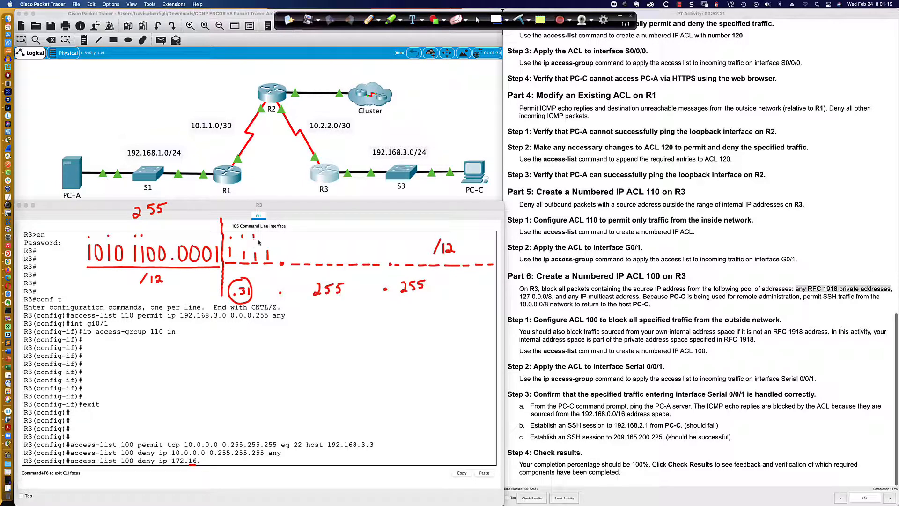
{"action": "left_click", "coordinate": [265, 234]}
{"action": "mouse_move", "coordinate": [243, 204]}
{"action": "left_mouse_down"}
{"action": "mouse_move", "coordinate": [243, 213]}
{"action": "mouse_move", "coordinate": [263, 214]}
{"action": "mouse_move", "coordinate": [277, 201]}
{"action": "mouse_move", "coordinate": [330, 204]}
{"action": "left_mouse_up"}
{"action": "left_click", "coordinate": [290, 212]}
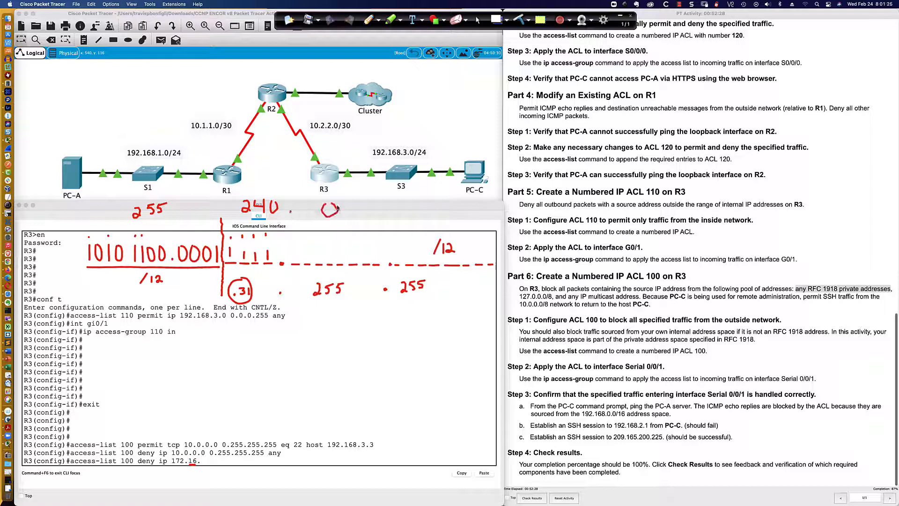
{"action": "left_click", "coordinate": [377, 217]}
{"action": "mouse_move", "coordinate": [424, 202]}
{"action": "left_mouse_down"}
{"action": "mouse_move", "coordinate": [418, 214]}
{"action": "mouse_move", "coordinate": [426, 202]}
{"action": "left_mouse_up"}
{"action": "left_click_drag", "start_coordinate": [150, 223], "coordinate": [153, 225]}
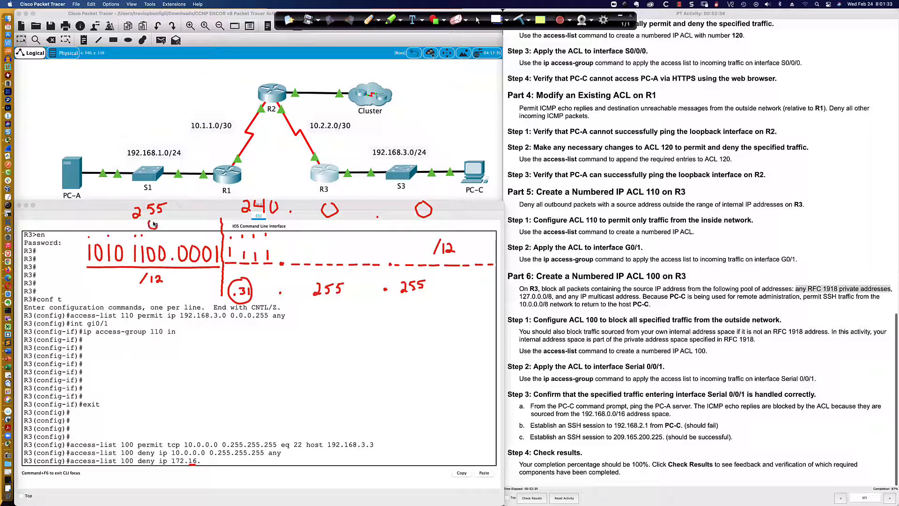
{"action": "left_click_drag", "start_coordinate": [253, 222], "coordinate": [259, 230]}
{"action": "left_click_drag", "start_coordinate": [259, 222], "coordinate": [266, 221]}
{"action": "mouse_move", "coordinate": [321, 225]}
{"action": "left_mouse_down"}
{"action": "mouse_move", "coordinate": [329, 232]}
{"action": "mouse_move", "coordinate": [355, 222]}
{"action": "left_mouse_up"}
{"action": "left_click_drag", "start_coordinate": [351, 224], "coordinate": [361, 227]}
{"action": "mouse_move", "coordinate": [418, 227]}
{"action": "left_mouse_down"}
{"action": "mouse_move", "coordinate": [426, 233]}
{"action": "mouse_move", "coordinate": [440, 224]}
{"action": "mouse_move", "coordinate": [435, 231]}
{"action": "mouse_move", "coordinate": [461, 256]}
{"action": "mouse_move", "coordinate": [439, 236]}
{"action": "left_mouse_up"}
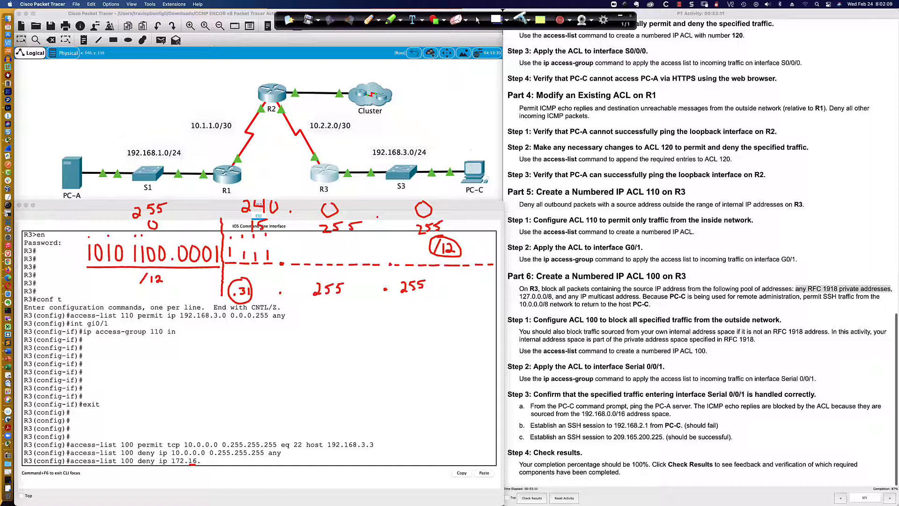
- Complete the ACL 100 entry as deny ip 172.16.0.0 0.15.255.255 any and enter it
{"action": "left_click", "coordinate": [477, 20]}
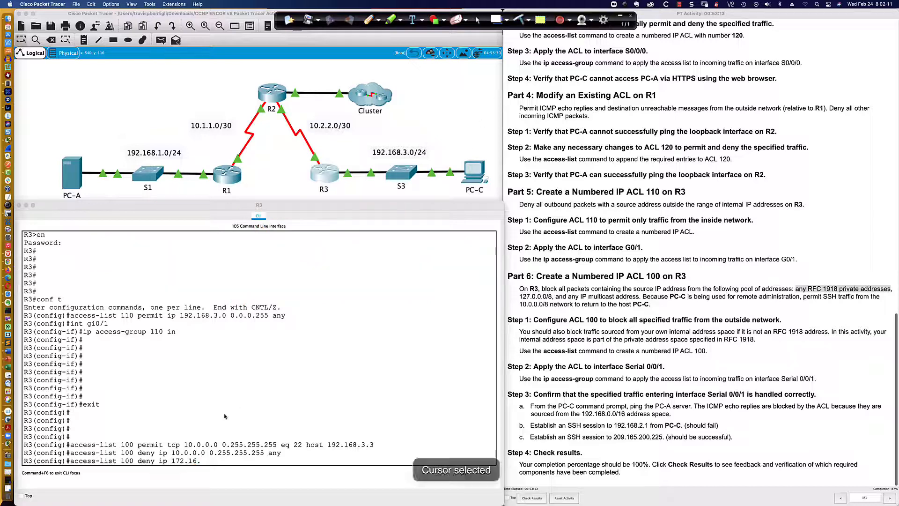
{"action": "left_click", "coordinate": [206, 461]}
{"action": "key", "text": "BackSpace"}
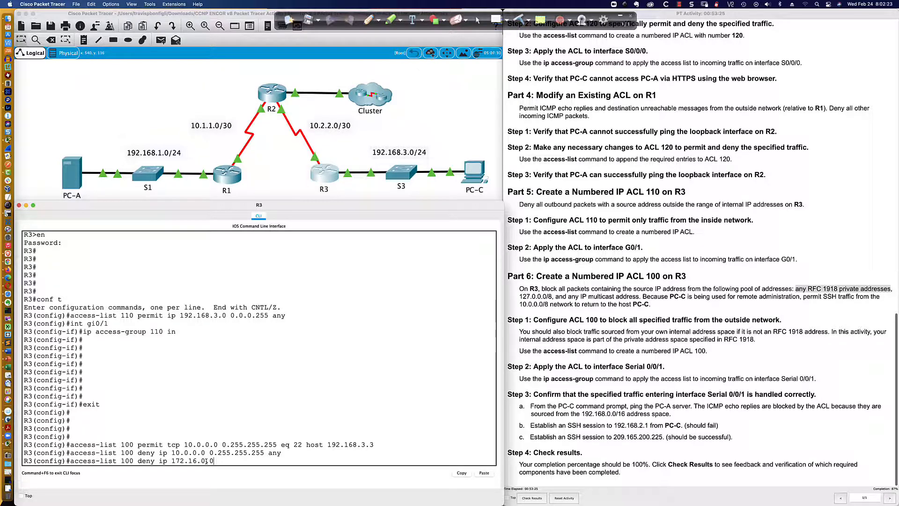
{"action": "type", "text": "0.15.255.255 any"}
{"action": "key", "text": "Return"}
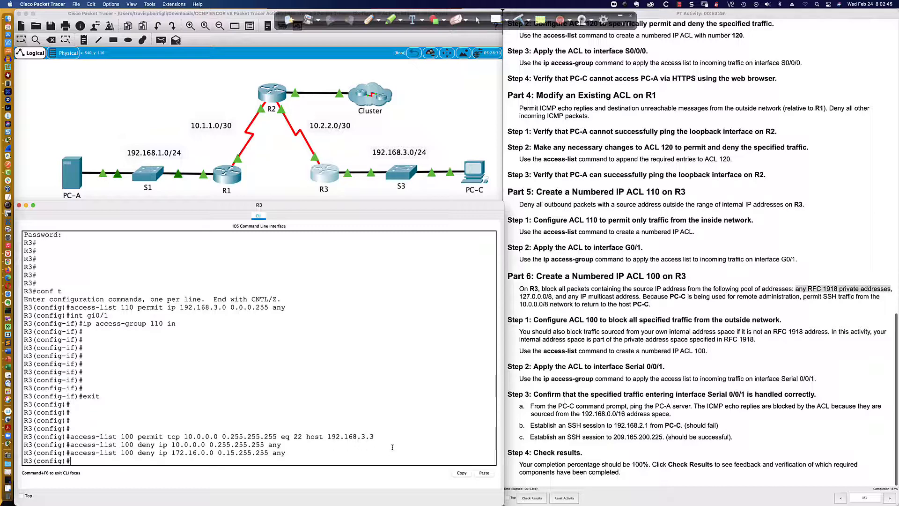
- Begin another ACL 100 deny ip entry with source address 192.168.0.0
{"action": "type", "text": "access-list 100 den"}
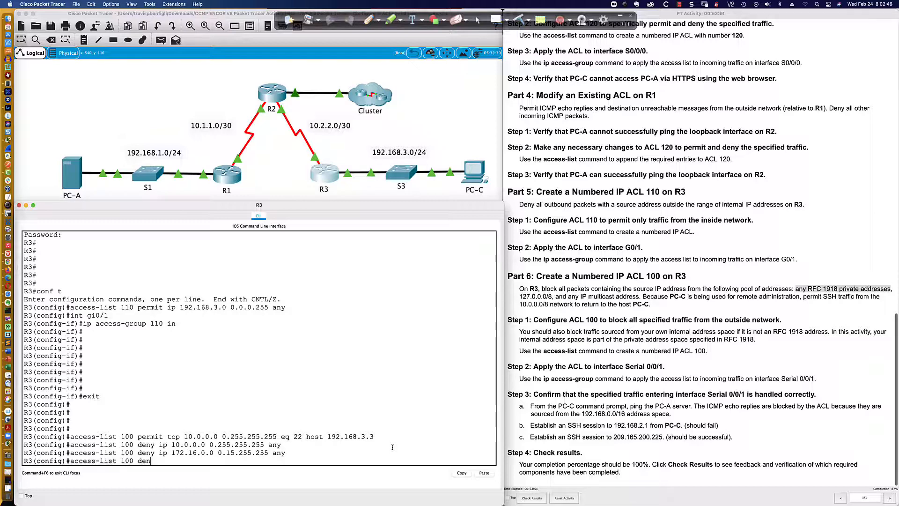
{"action": "type", "text": "y ip 192.168.0.0"}
- Check the prefix length of the 192.168.0.0 private block in the RFC 1918 page in Firefox
{"action": "key", "text": "super+Tab"}
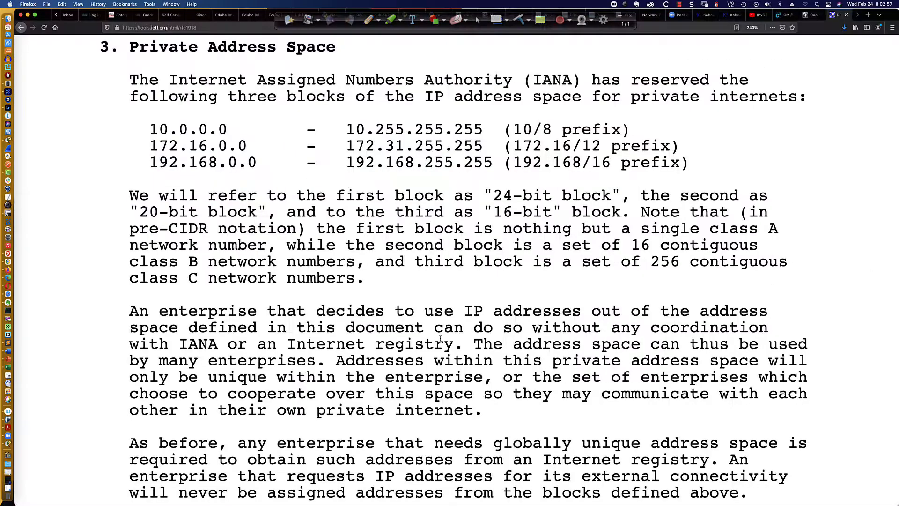
{"action": "left_click_drag", "start_coordinate": [584, 161], "coordinate": [610, 161]}
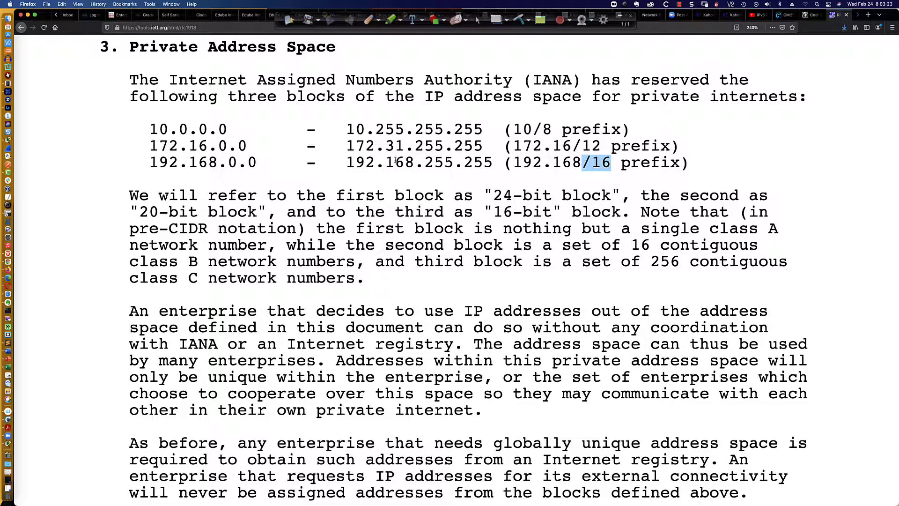
{"action": "left_click_drag", "start_coordinate": [425, 163], "coordinate": [491, 163]}
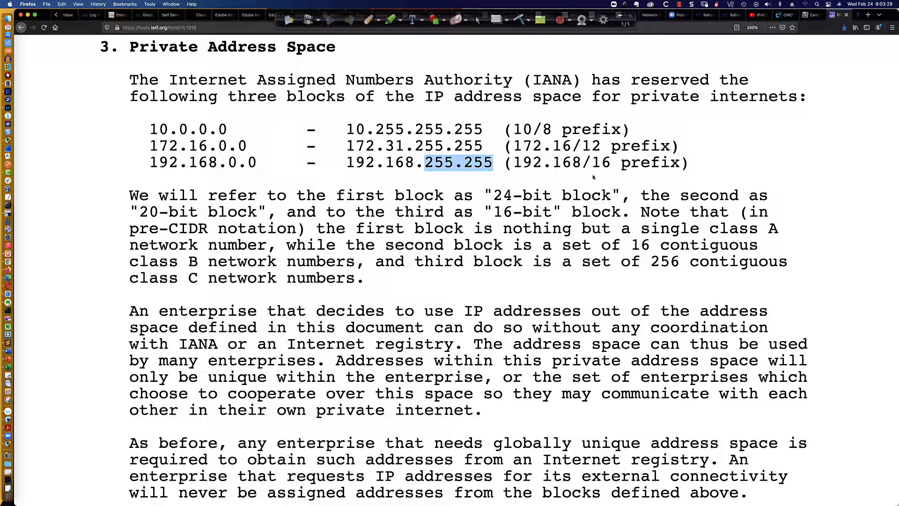
{"action": "left_click_drag", "start_coordinate": [582, 164], "coordinate": [613, 163]}
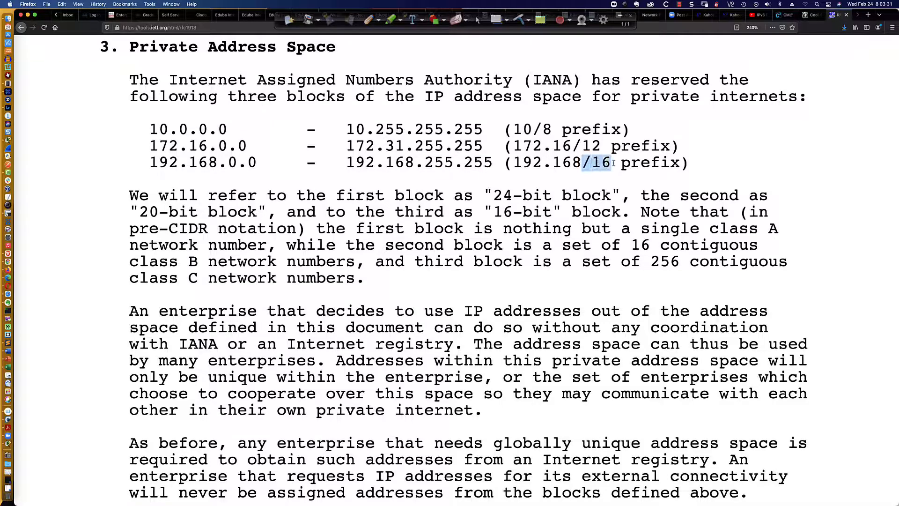
{"action": "key", "text": "super+Tab"}
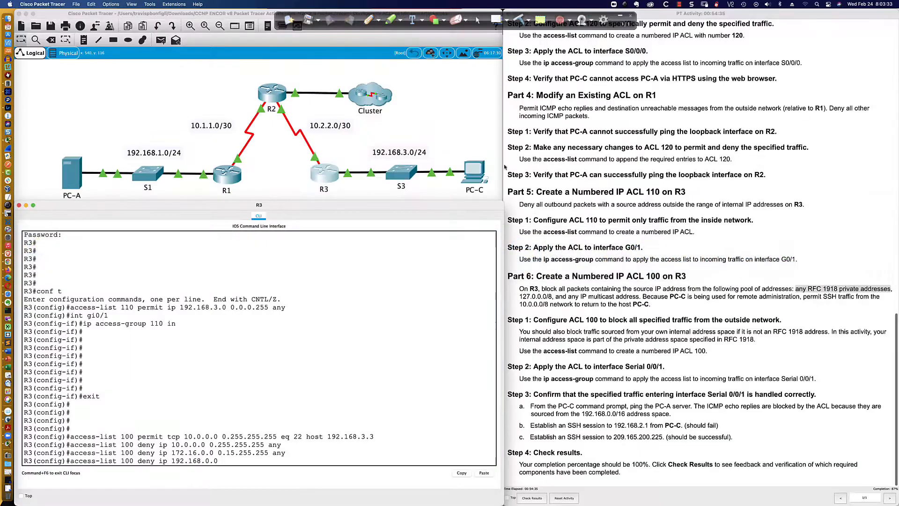
- Work out the wildcard mask for the 192.168.0.0/16 private range in binary
{"action": "left_click", "coordinate": [368, 20]}
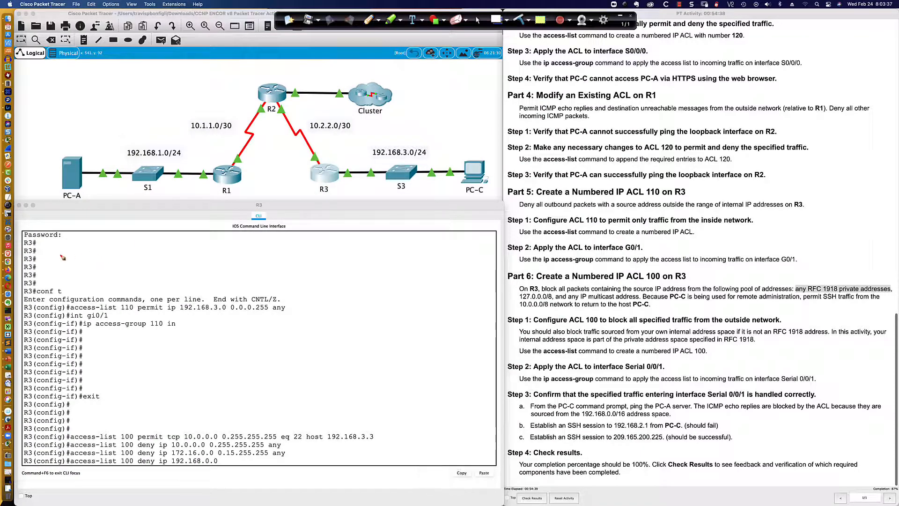
{"action": "mouse_move", "coordinate": [58, 249]}
{"action": "left_mouse_down"}
{"action": "mouse_move", "coordinate": [58, 263]}
{"action": "mouse_move", "coordinate": [75, 253]}
{"action": "mouse_move", "coordinate": [82, 264]}
{"action": "mouse_move", "coordinate": [94, 255]}
{"action": "mouse_move", "coordinate": [105, 265]}
{"action": "mouse_move", "coordinate": [123, 255]}
{"action": "mouse_move", "coordinate": [149, 263]}
{"action": "mouse_move", "coordinate": [155, 251]}
{"action": "mouse_move", "coordinate": [162, 263]}
{"action": "mouse_move", "coordinate": [200, 252]}
{"action": "left_mouse_up"}
{"action": "left_click", "coordinate": [134, 258]}
{"action": "mouse_move", "coordinate": [212, 252]}
{"action": "left_mouse_down"}
{"action": "mouse_move", "coordinate": [212, 261]}
{"action": "mouse_move", "coordinate": [224, 251]}
{"action": "left_mouse_up"}
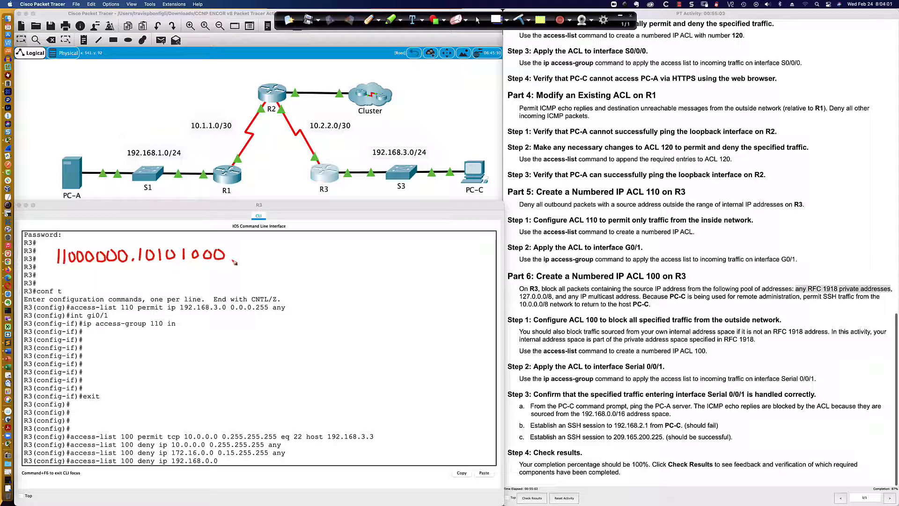
{"action": "left_click_drag", "start_coordinate": [243, 260], "coordinate": [359, 260]}
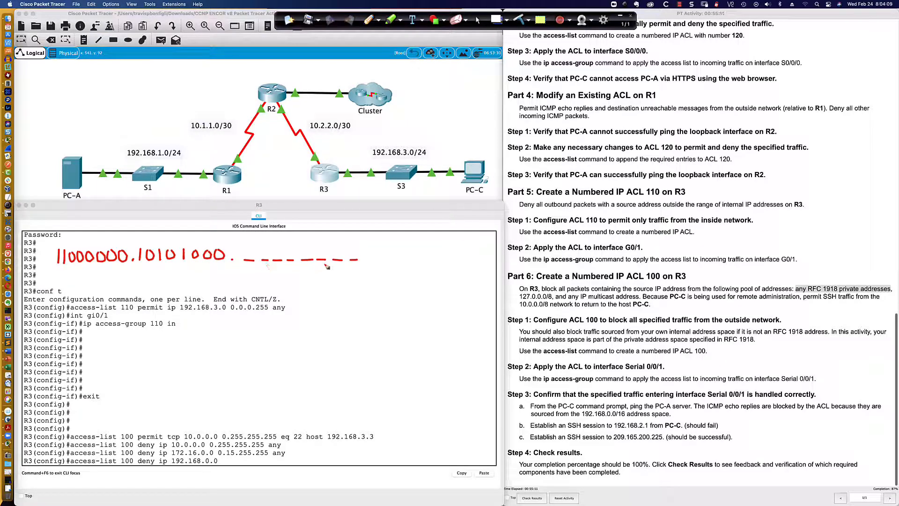
{"action": "left_click", "coordinate": [366, 260]}
{"action": "mouse_move", "coordinate": [402, 253]}
{"action": "left_mouse_down"}
{"action": "mouse_move", "coordinate": [398, 259]}
{"action": "mouse_move", "coordinate": [401, 251]}
{"action": "mouse_move", "coordinate": [484, 266]}
{"action": "left_mouse_up"}
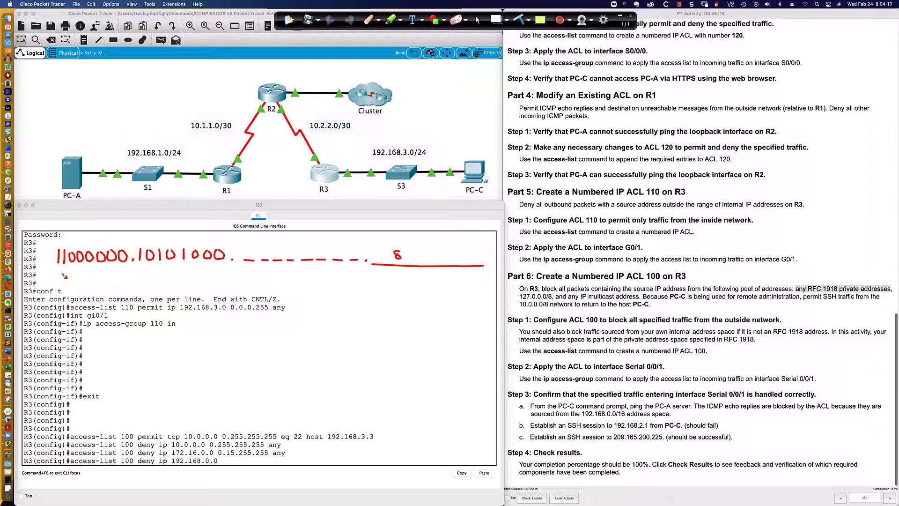
{"action": "left_click_drag", "start_coordinate": [51, 269], "coordinate": [231, 270]}
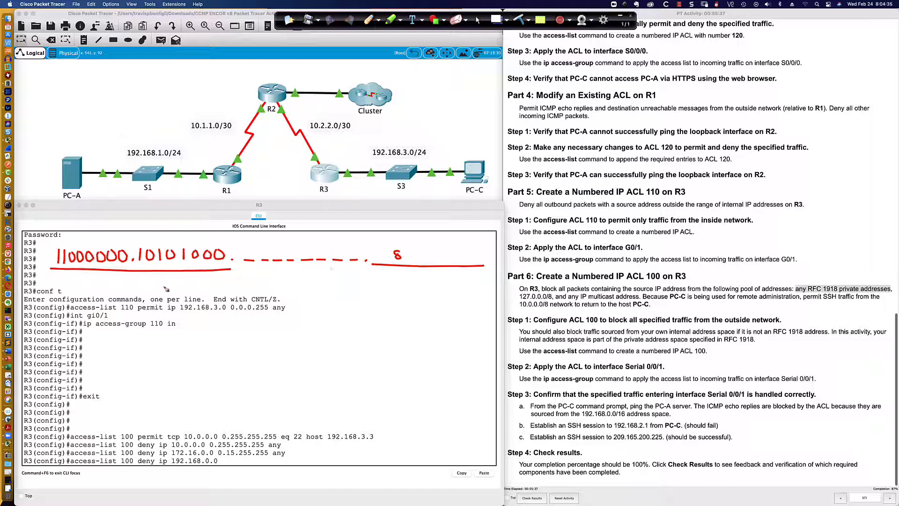
{"action": "mouse_move", "coordinate": [142, 280]}
{"action": "left_mouse_down"}
{"action": "mouse_move", "coordinate": [134, 291]}
{"action": "mouse_move", "coordinate": [150, 291]}
{"action": "left_mouse_up"}
{"action": "left_click_drag", "start_coordinate": [251, 248], "coordinate": [249, 260]}
{"action": "mouse_move", "coordinate": [263, 247]}
{"action": "left_mouse_down"}
{"action": "mouse_move", "coordinate": [279, 260]}
{"action": "mouse_move", "coordinate": [353, 261]}
{"action": "left_mouse_up"}
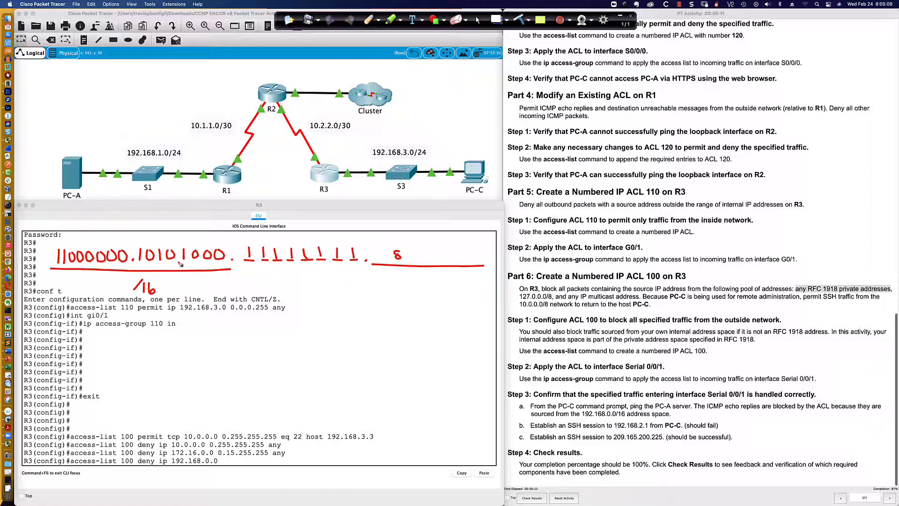
{"action": "mouse_move", "coordinate": [230, 240]}
{"action": "left_mouse_down"}
{"action": "mouse_move", "coordinate": [230, 270]}
{"action": "mouse_move", "coordinate": [46, 267]}
{"action": "mouse_move", "coordinate": [74, 245]}
{"action": "mouse_move", "coordinate": [229, 243]}
{"action": "left_mouse_up"}
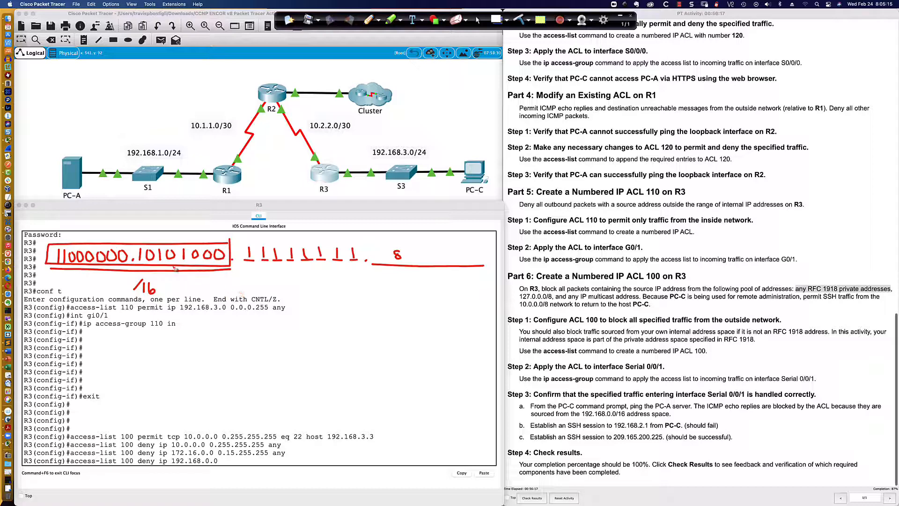
{"action": "mouse_move", "coordinate": [153, 274]}
{"action": "left_mouse_down"}
{"action": "mouse_move", "coordinate": [124, 274]}
{"action": "mouse_move", "coordinate": [126, 298]}
{"action": "mouse_move", "coordinate": [168, 281]}
{"action": "mouse_move", "coordinate": [154, 277]}
{"action": "left_mouse_up"}
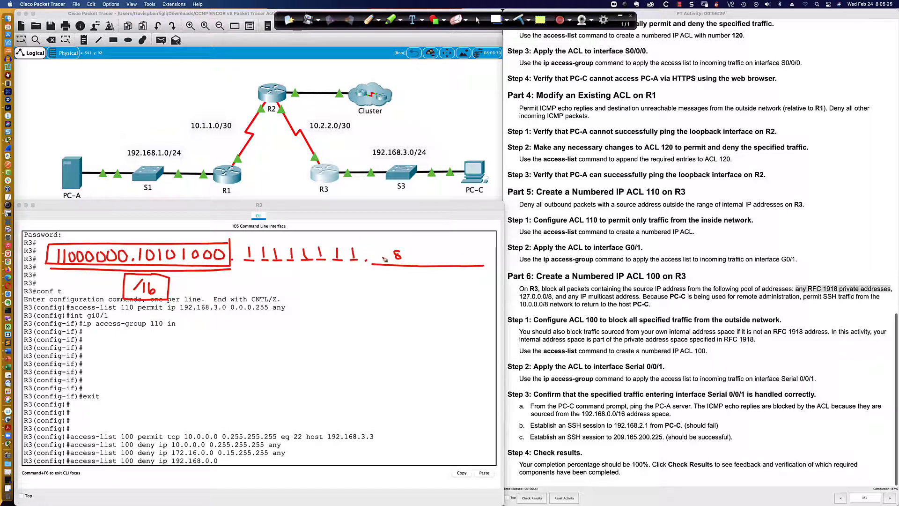
{"action": "left_click_drag", "start_coordinate": [382, 251], "coordinate": [388, 258]}
{"action": "left_click", "coordinate": [513, 20]}
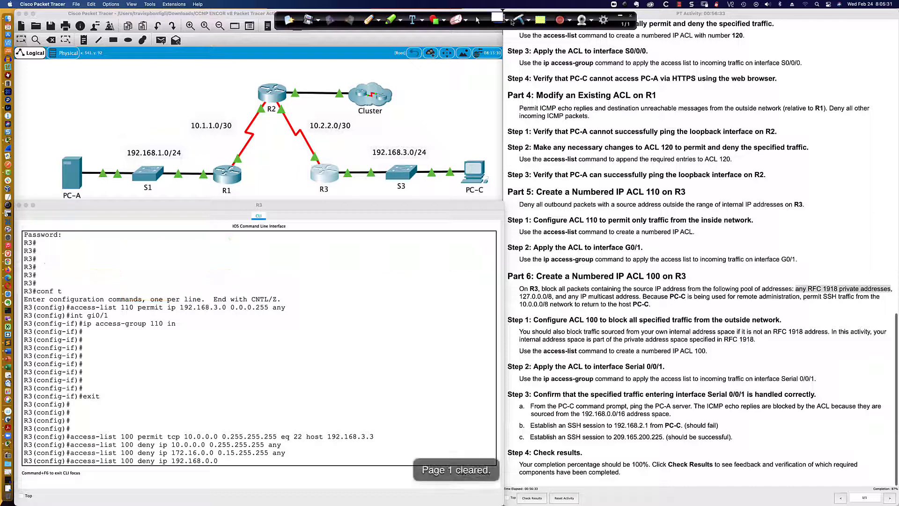
- Complete the ACL 100 entry as deny ip 192.168.0.0 0.0.255.255 any and enter it
{"action": "left_click", "coordinate": [478, 21]}
{"action": "left_click", "coordinate": [229, 461]}
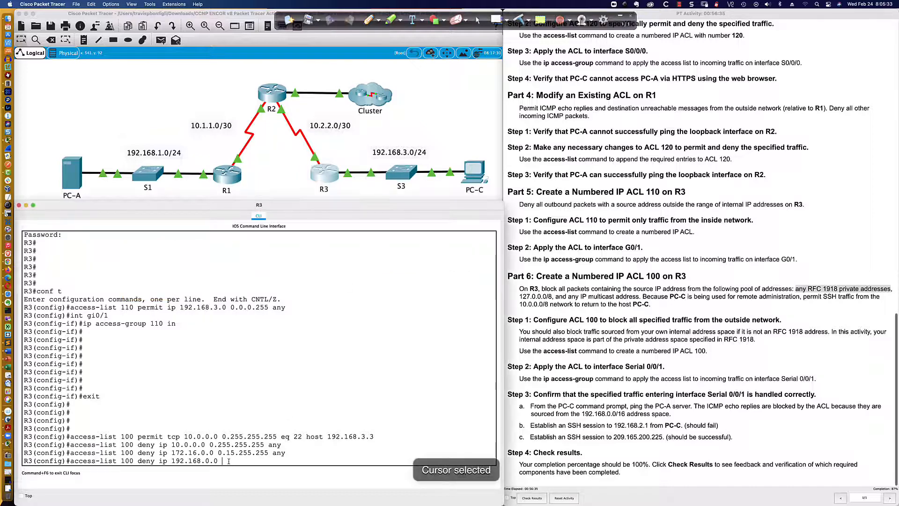
{"action": "type", "text": "0.0"}
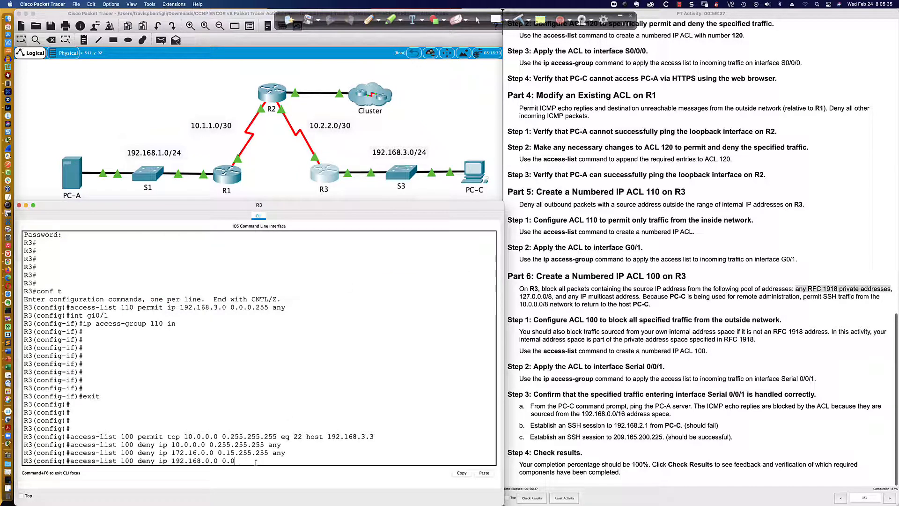
{"action": "type", "text": ".255.255 any"}
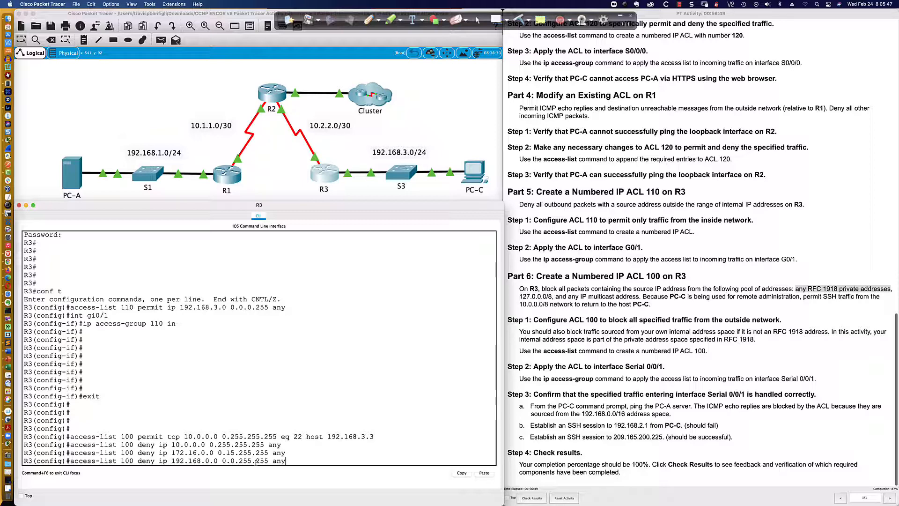
{"action": "key", "text": "Return"}
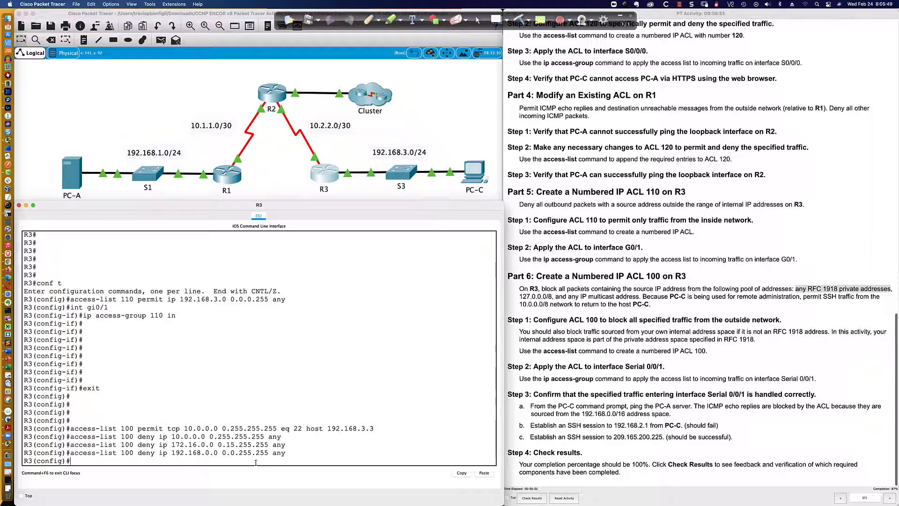
{"action": "key", "text": "Return"}
{"action": "key", "text": "Return"}
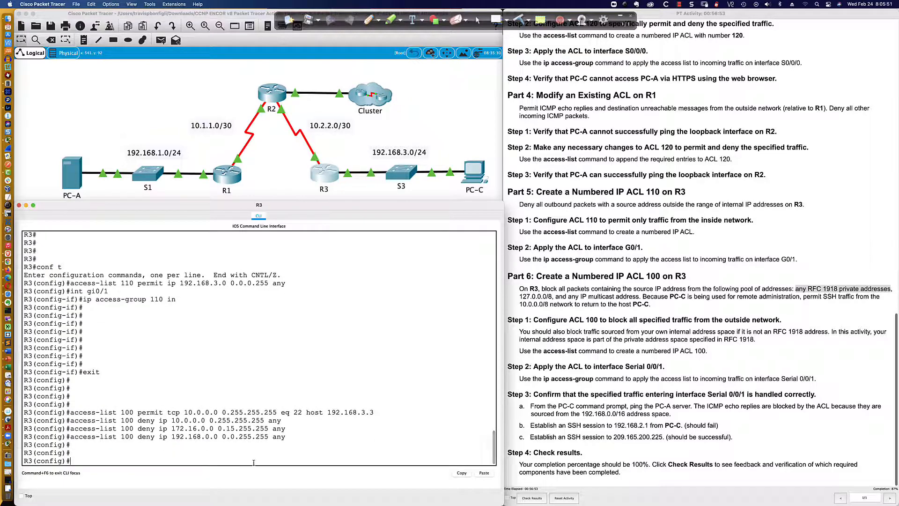
- Try to add the ACL 100 entry deny 127.0.0.0 0.255.255.255 any for the loopback range
{"action": "left_click", "coordinate": [521, 297]}
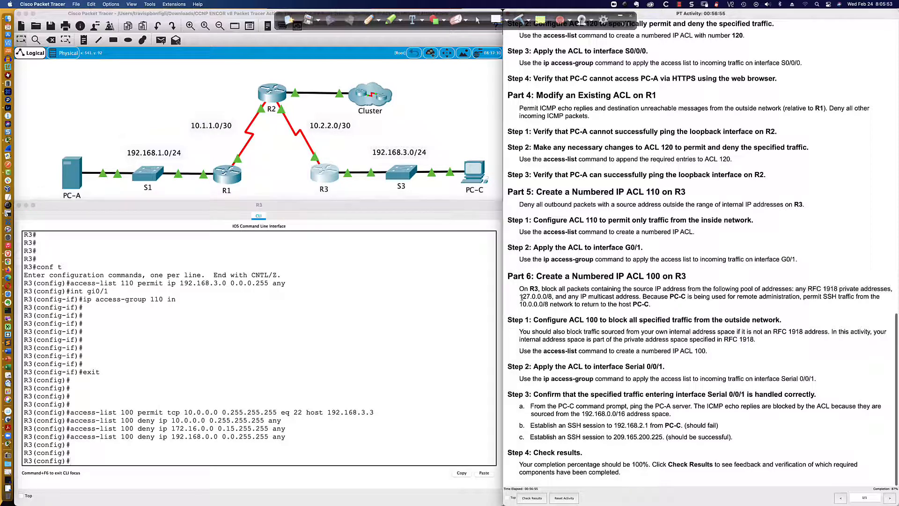
{"action": "left_click_drag", "start_coordinate": [520, 297], "coordinate": [558, 297]}
{"action": "left_click", "coordinate": [162, 459]}
{"action": "type", "text": "access-"}
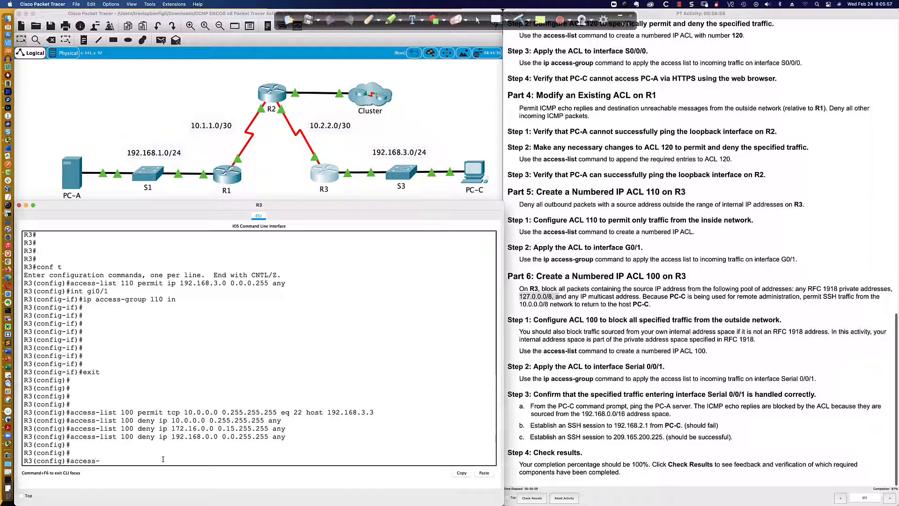
{"action": "type", "text": "list 100 deny 127.0.0.0 0.255.255"}
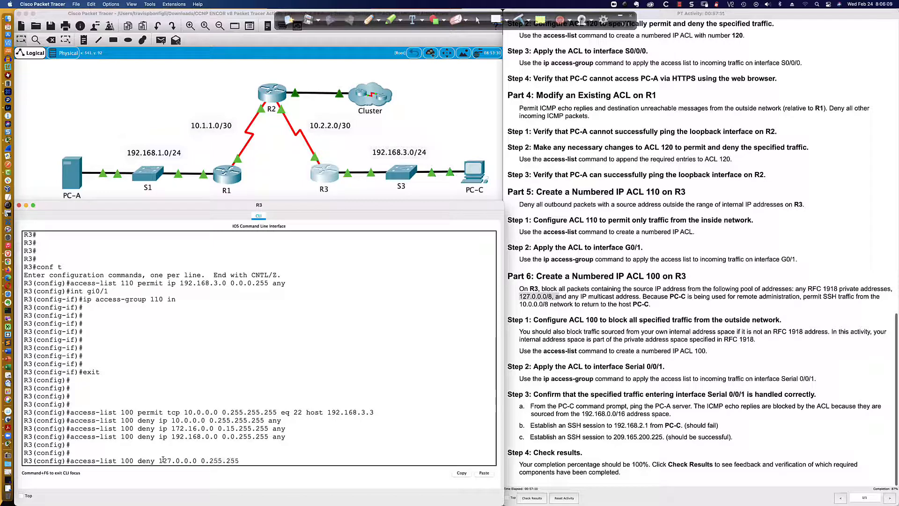
{"action": "type", "text": ".255 any"}
{"action": "key", "text": "Return"}
- Recall the rejected entry, insert the ip keyword, and enter deny ip 127.0.0.0 0.255.255.255 any
{"action": "key", "text": "Up"}
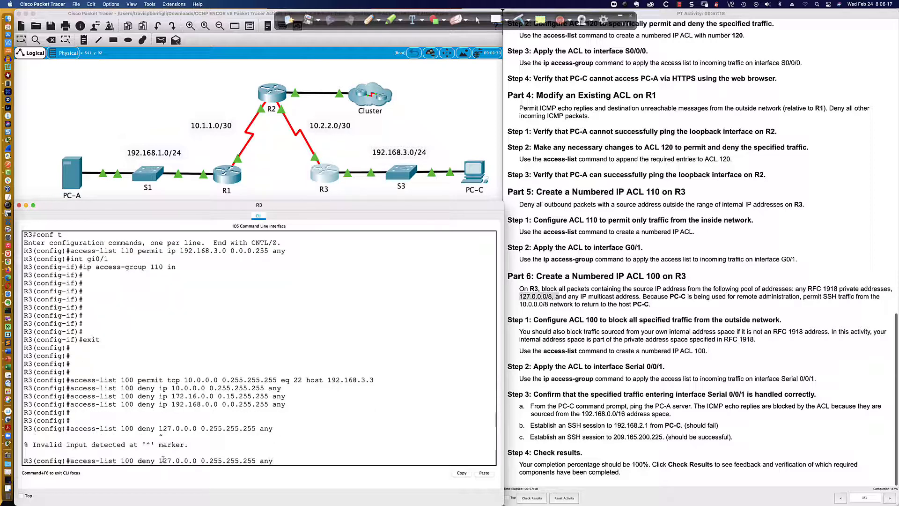
{"action": "key", "text": "Left"}
{"action": "key", "text": "Left"}
{"action": "key", "text": "Left"}
{"action": "key", "text": "Left"}
{"action": "key", "text": "Left"}
{"action": "key", "text": "Left"}
{"action": "key", "text": "Left"}
{"action": "key", "text": "Left"}
{"action": "key", "text": "Left"}
{"action": "key", "text": "Left"}
{"action": "key", "text": "Left"}
{"action": "key", "text": "Left"}
{"action": "key", "text": "Left"}
{"action": "key", "text": "Left"}
{"action": "type", "text": "ip"}
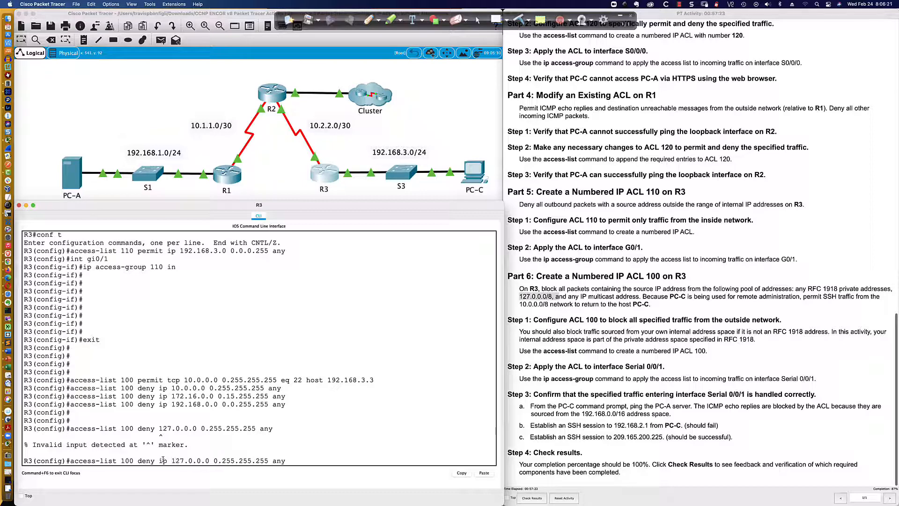
{"action": "key", "text": "Return"}
{"action": "key", "text": "Return"}
{"action": "key", "text": "Return"}
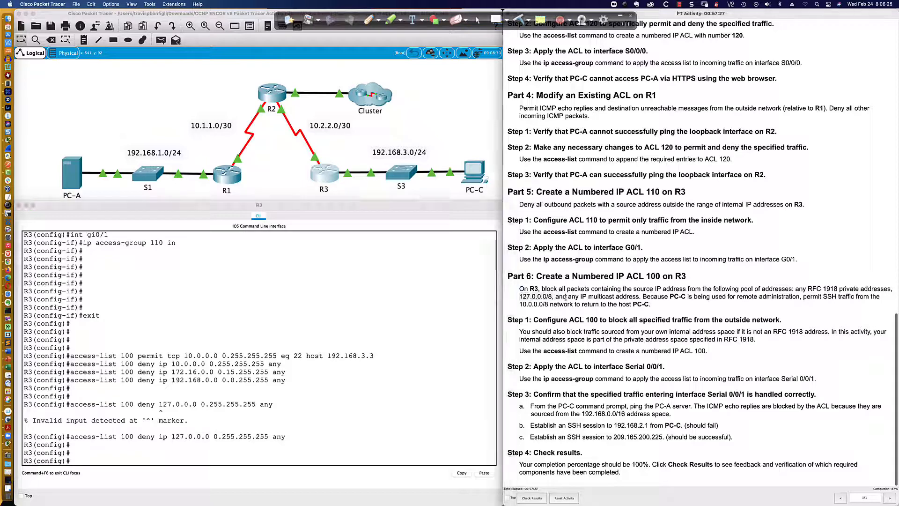
- Work out the wildcard mask for the 224.0.0.0/4 multicast range from its leading 1110 bits
{"action": "left_click_drag", "start_coordinate": [567, 296], "coordinate": [640, 298]}
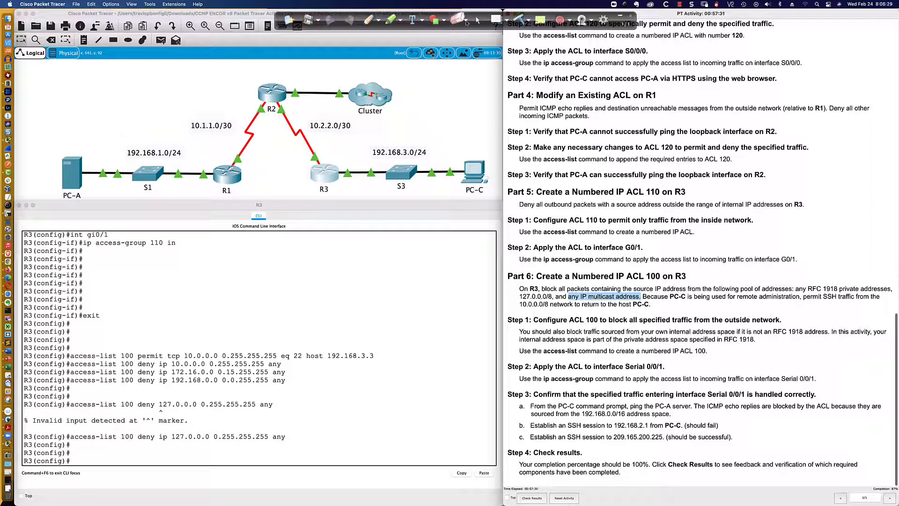
{"action": "left_click", "coordinate": [367, 22]}
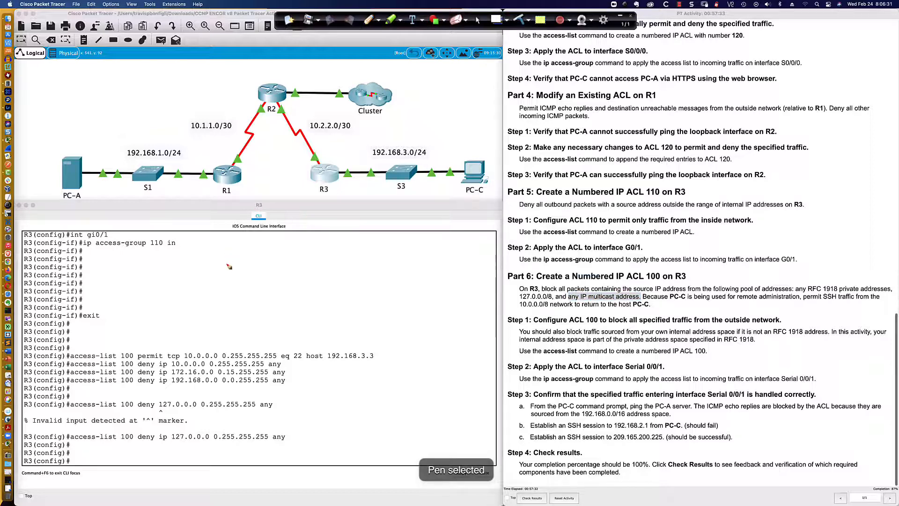
{"action": "mouse_move", "coordinate": [228, 257]}
{"action": "left_mouse_down"}
{"action": "mouse_move", "coordinate": [237, 249]}
{"action": "mouse_move", "coordinate": [254, 263]}
{"action": "left_mouse_up"}
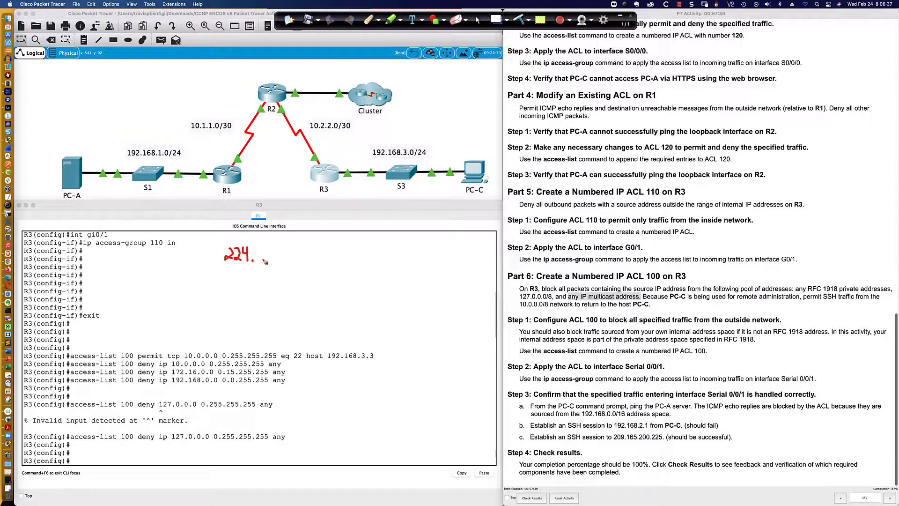
{"action": "mouse_move", "coordinate": [262, 250]}
{"action": "left_mouse_down"}
{"action": "mouse_move", "coordinate": [258, 259]}
{"action": "mouse_move", "coordinate": [265, 252]}
{"action": "mouse_move", "coordinate": [273, 261]}
{"action": "mouse_move", "coordinate": [292, 262]}
{"action": "mouse_move", "coordinate": [290, 254]}
{"action": "left_mouse_up"}
{"action": "left_click", "coordinate": [284, 260]}
{"action": "left_click_drag", "start_coordinate": [219, 265], "coordinate": [256, 266]}
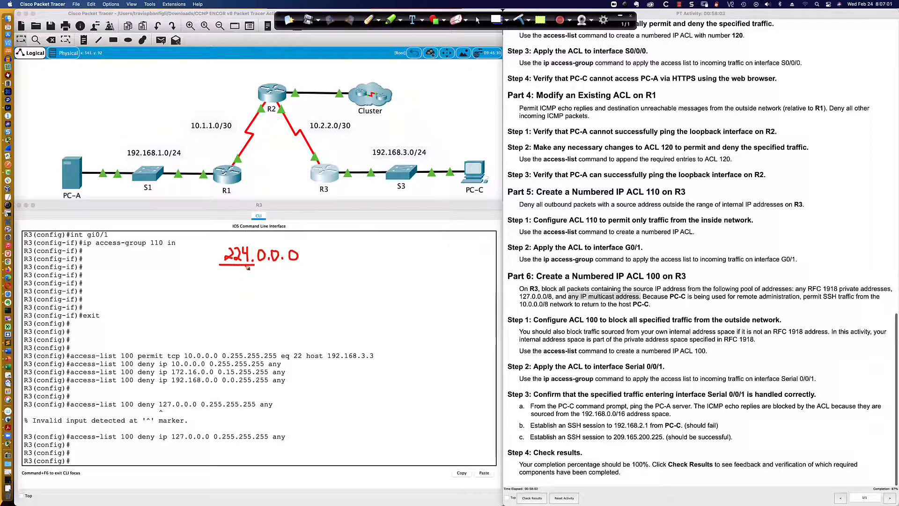
{"action": "left_click_drag", "start_coordinate": [222, 276], "coordinate": [227, 287]}
{"action": "left_click_drag", "start_coordinate": [230, 275], "coordinate": [232, 291]}
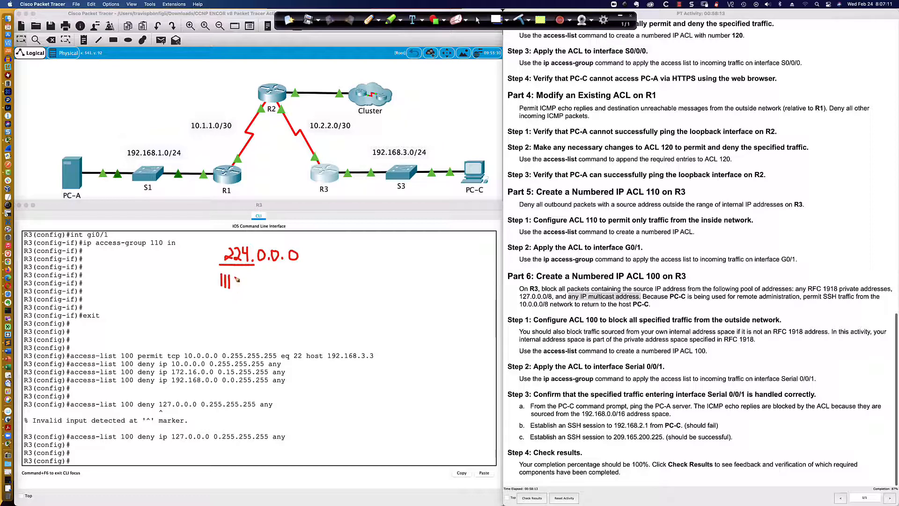
{"action": "mouse_move", "coordinate": [237, 279]}
{"action": "left_mouse_down"}
{"action": "mouse_move", "coordinate": [233, 287]}
{"action": "mouse_move", "coordinate": [236, 277]}
{"action": "left_mouse_up"}
{"action": "left_click_drag", "start_coordinate": [218, 292], "coordinate": [241, 294]}
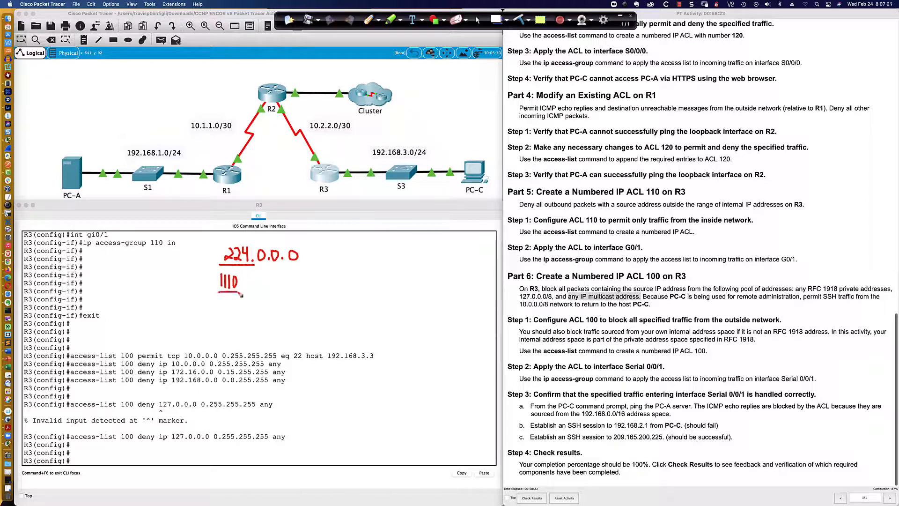
{"action": "mouse_move", "coordinate": [308, 243]}
{"action": "left_mouse_down"}
{"action": "mouse_move", "coordinate": [300, 268]}
{"action": "mouse_move", "coordinate": [311, 257]}
{"action": "mouse_move", "coordinate": [312, 267]}
{"action": "left_mouse_up"}
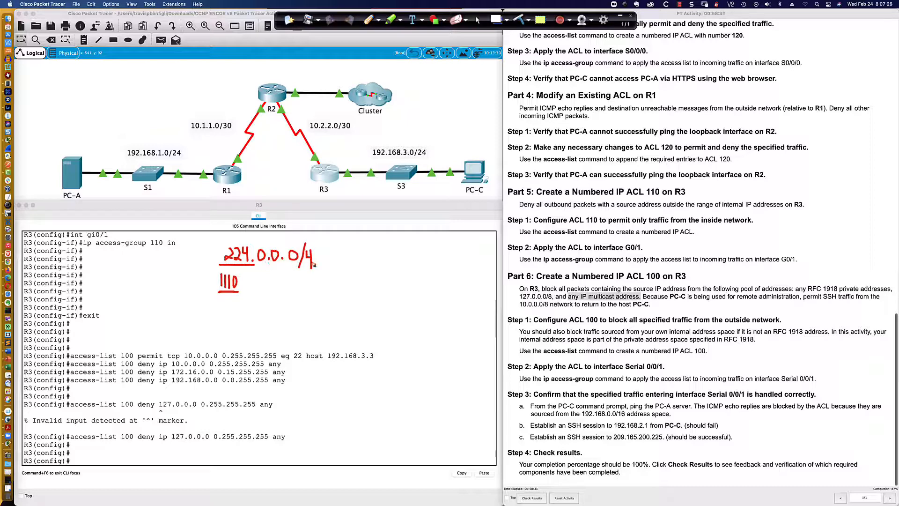
{"action": "mouse_move", "coordinate": [233, 268]}
{"action": "left_mouse_down"}
{"action": "mouse_move", "coordinate": [215, 268]}
{"action": "mouse_move", "coordinate": [214, 294]}
{"action": "mouse_move", "coordinate": [245, 299]}
{"action": "mouse_move", "coordinate": [243, 272]}
{"action": "mouse_move", "coordinate": [227, 268]}
{"action": "left_mouse_up"}
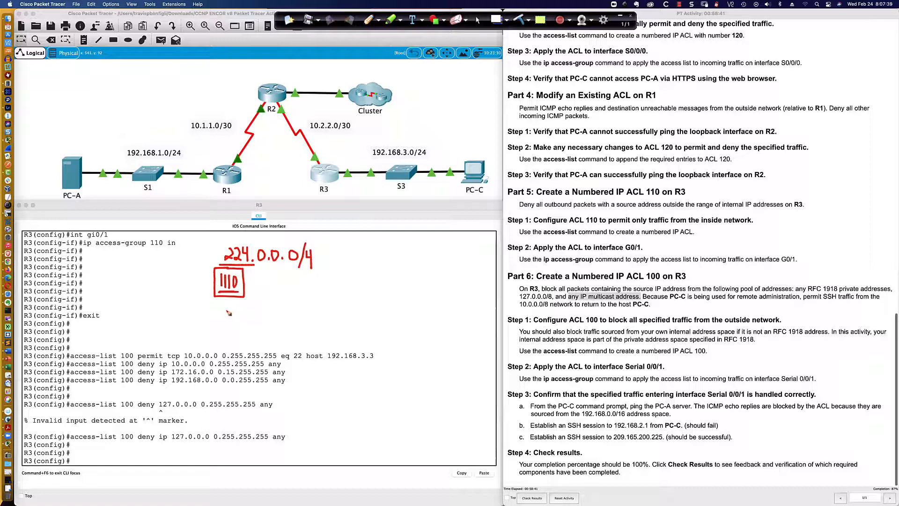
{"action": "mouse_move", "coordinate": [227, 311]}
{"action": "left_mouse_down"}
{"action": "mouse_move", "coordinate": [236, 323]}
{"action": "mouse_move", "coordinate": [248, 310]}
{"action": "mouse_move", "coordinate": [248, 322]}
{"action": "mouse_move", "coordinate": [335, 312]}
{"action": "left_mouse_up"}
{"action": "left_click", "coordinate": [253, 320]}
{"action": "left_click", "coordinate": [273, 321]}
{"action": "left_click", "coordinate": [304, 318]}
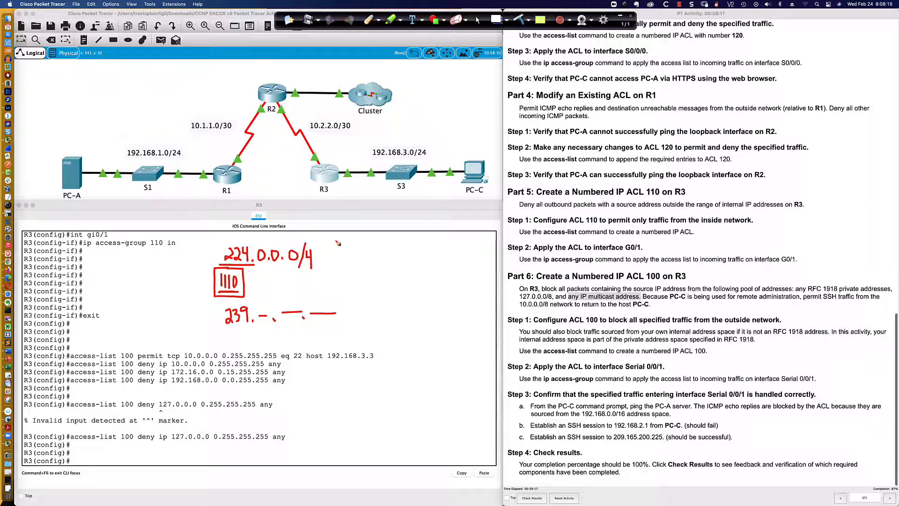
{"action": "left_click_drag", "start_coordinate": [265, 227], "coordinate": [284, 228]}
{"action": "left_click_drag", "start_coordinate": [262, 237], "coordinate": [287, 237]}
{"action": "left_click_drag", "start_coordinate": [316, 228], "coordinate": [361, 227]}
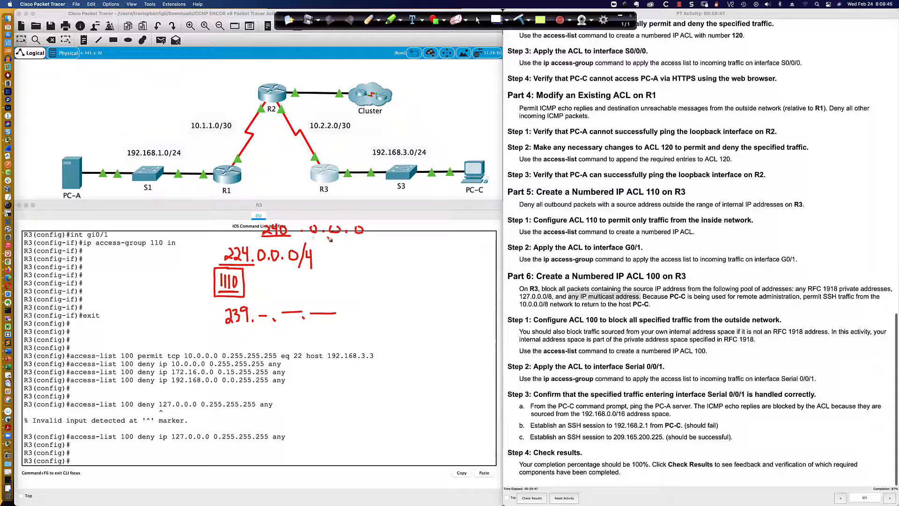
{"action": "mouse_move", "coordinate": [337, 251]}
{"action": "left_mouse_down"}
{"action": "mouse_move", "coordinate": [371, 257]}
{"action": "mouse_move", "coordinate": [377, 247]}
{"action": "mouse_move", "coordinate": [382, 255]}
{"action": "mouse_move", "coordinate": [406, 246]}
{"action": "mouse_move", "coordinate": [411, 253]}
{"action": "mouse_move", "coordinate": [429, 239]}
{"action": "left_mouse_up"}
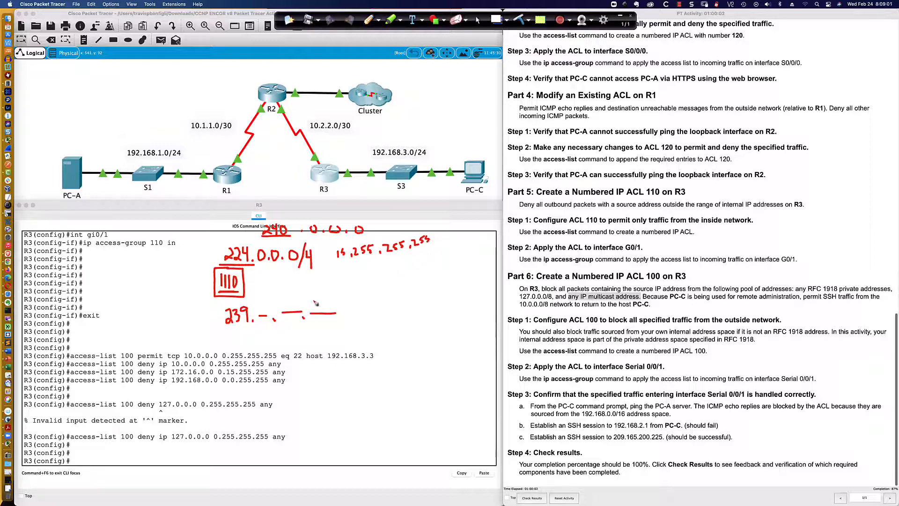
{"action": "mouse_move", "coordinate": [298, 276]}
{"action": "left_mouse_down"}
{"action": "mouse_move", "coordinate": [321, 273]}
{"action": "mouse_move", "coordinate": [316, 281]}
{"action": "left_mouse_up"}
{"action": "left_click", "coordinate": [520, 18]}
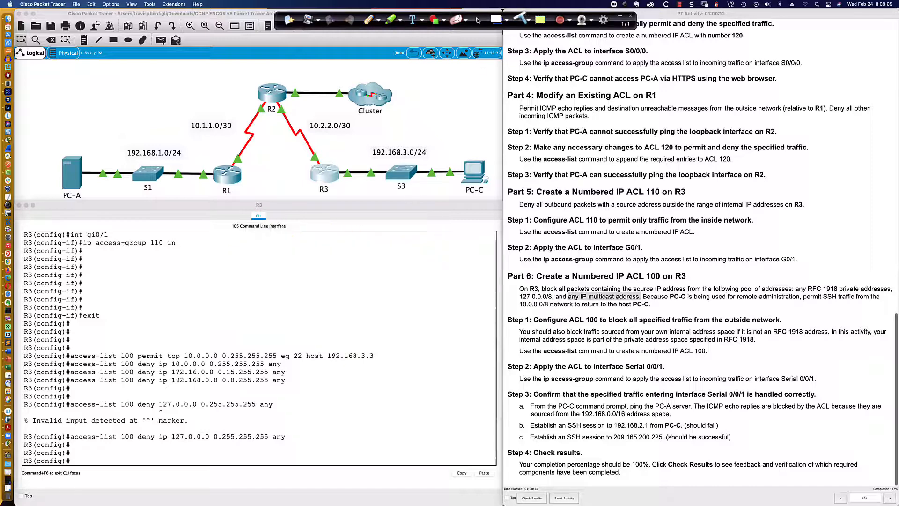
{"action": "left_click", "coordinate": [478, 20]}
- Add the ACL 100 entry deny ip 224.0.0.0 15.255.255.255 any to block multicast sources
{"action": "left_click", "coordinate": [94, 460]}
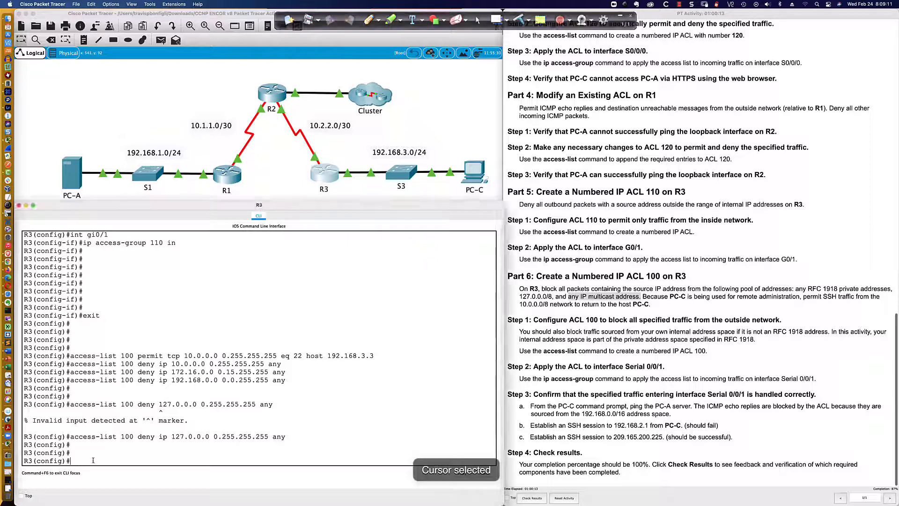
{"action": "type", "text": "access-l"}
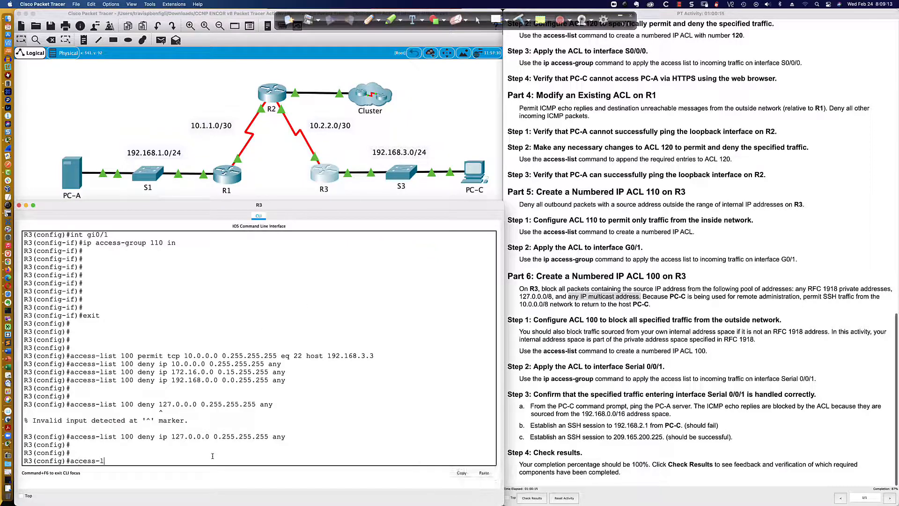
{"action": "type", "text": "ist 100 deny ip 224.0.0.0 15.255.255.2"}
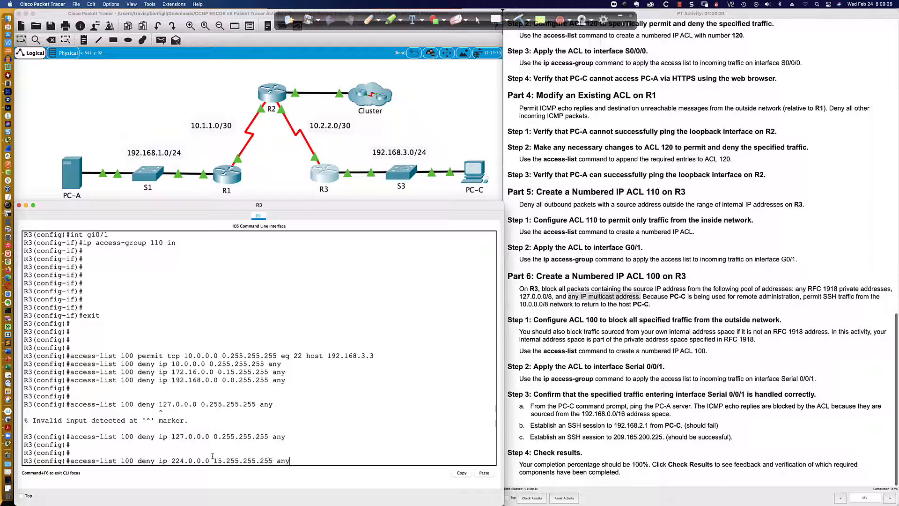
{"action": "type", "text": "55 any"}
{"action": "key", "text": "Return"}
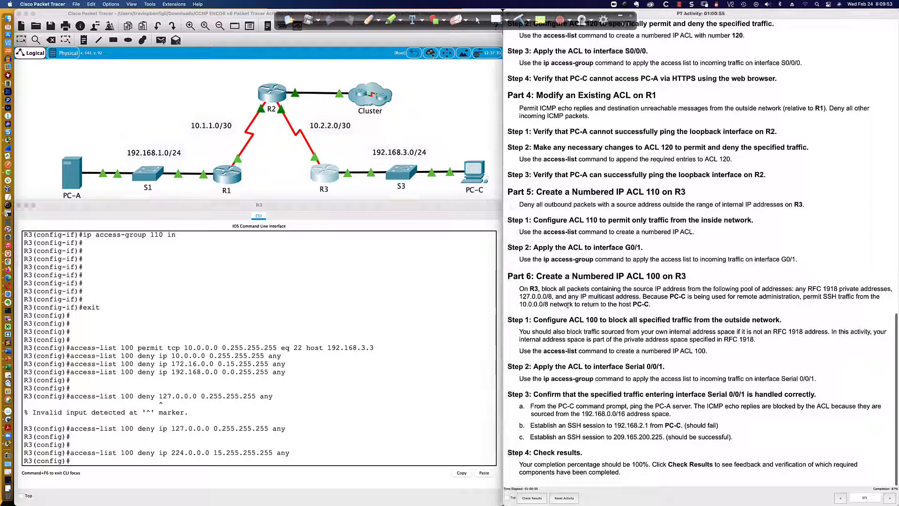
- Add the ACL 100 entry permit ip any any to allow all remaining traffic
{"action": "left_click_drag", "start_coordinate": [551, 289], "coordinate": [657, 304]}
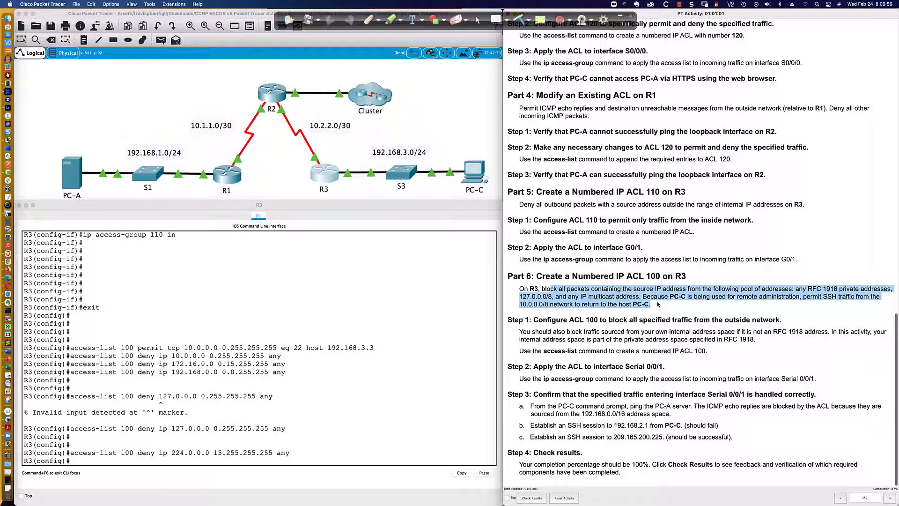
{"action": "left_click", "coordinate": [304, 457]}
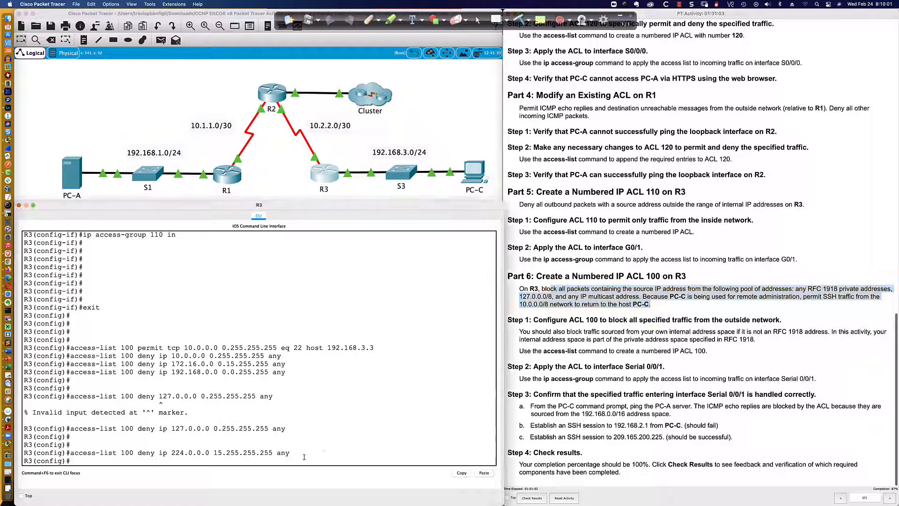
{"action": "type", "text": "access"}
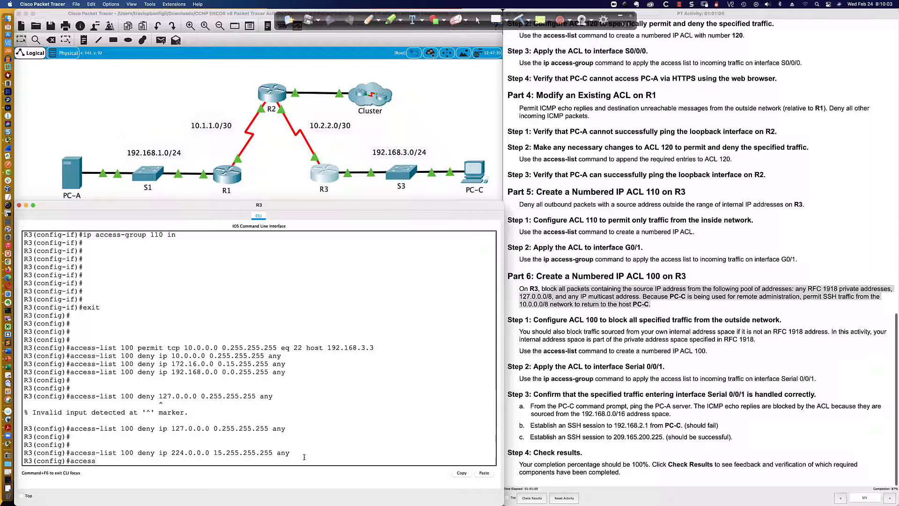
{"action": "type", "text": "-list 2"}
{"action": "type", "text": "00 permit ip any any"}
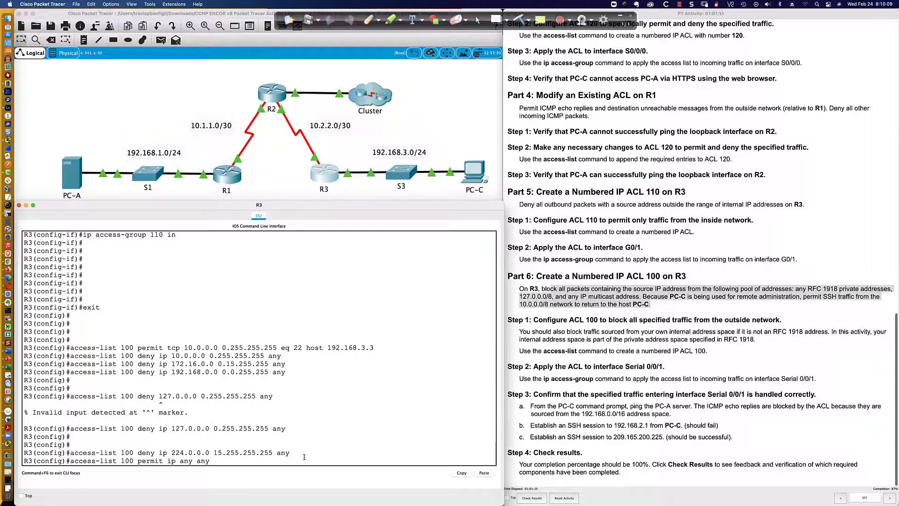
{"action": "key", "text": "Return"}
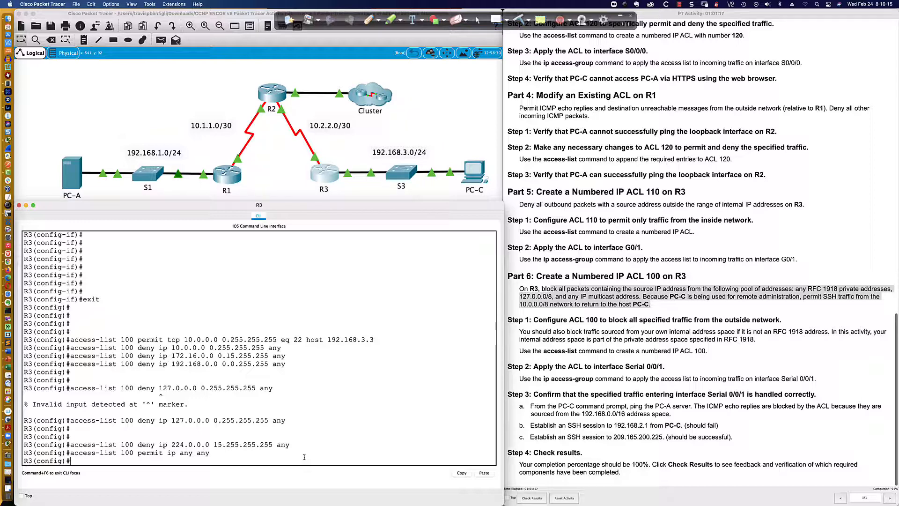
- Enter interface s0/0/1 and apply access-group 100 inbound
{"action": "key", "text": "Return"}
{"action": "key", "text": "Return"}
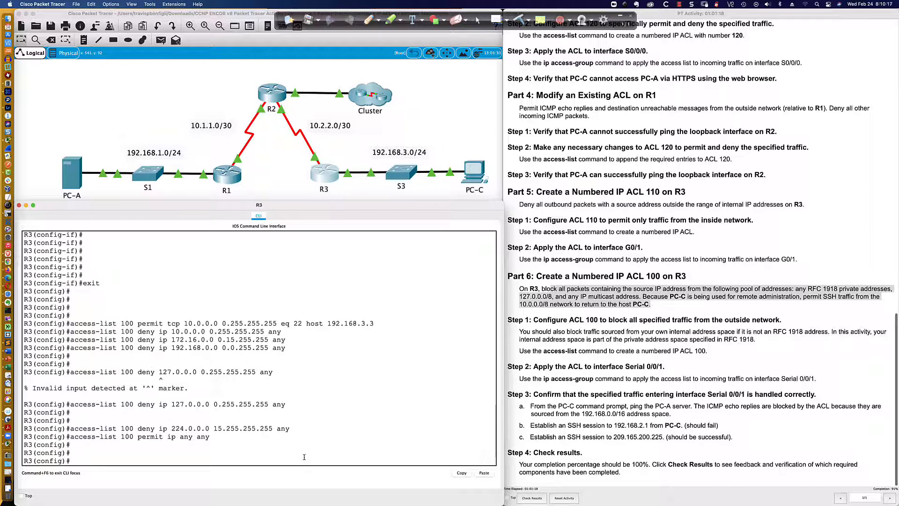
{"action": "type", "text": "int s0/0/0"}
{"action": "key", "text": "BackSpace"}
{"action": "type", "text": "1"}
{"action": "key", "text": "Return"}
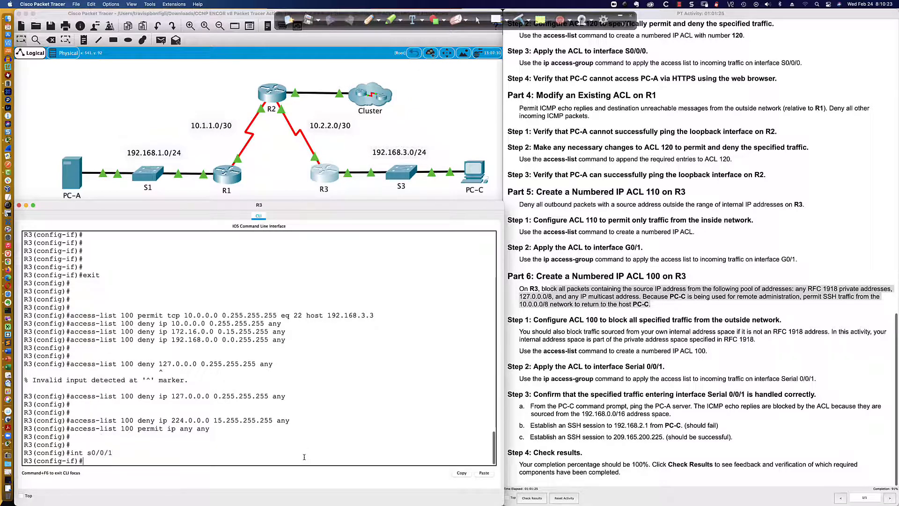
{"action": "type", "text": "ip access"}
{"action": "key", "text": "Tab"}
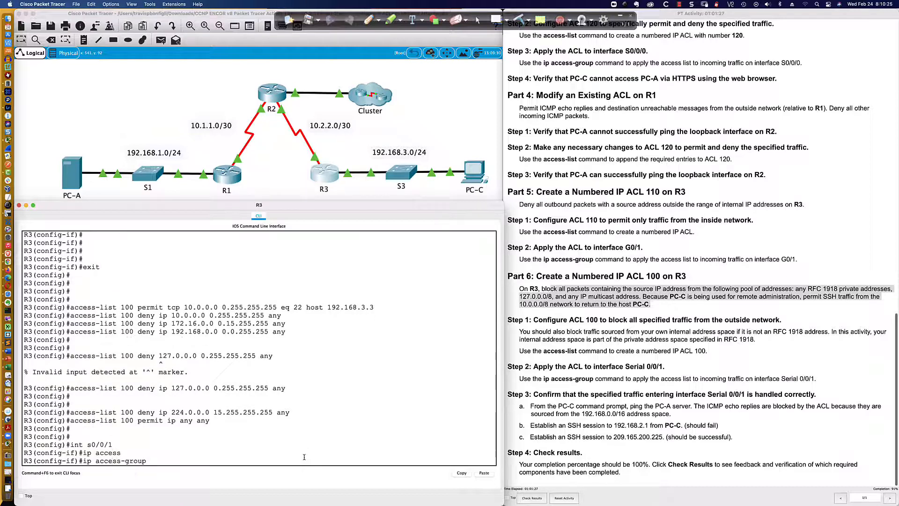
{"action": "type", "text": "100"}
{"action": "key", "text": "Return"}
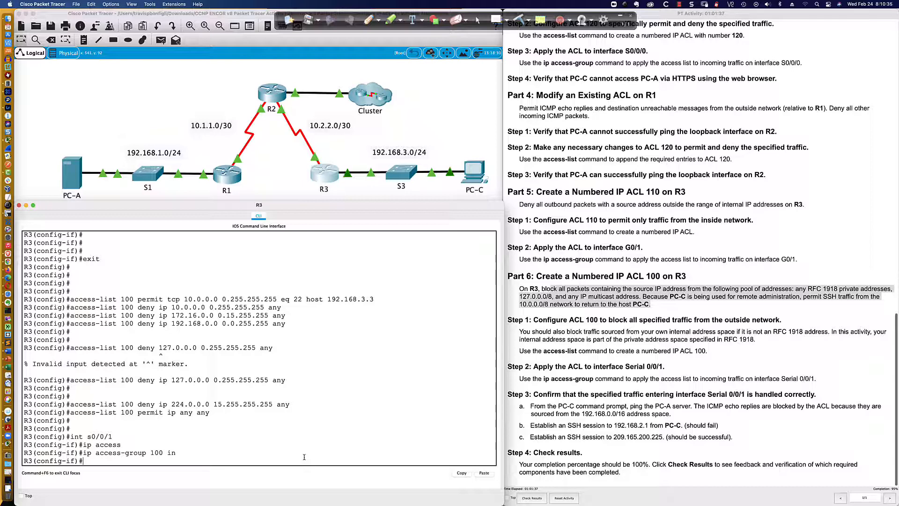
- Check the activity results and review the assessment items list
{"action": "left_click", "coordinate": [552, 348]}
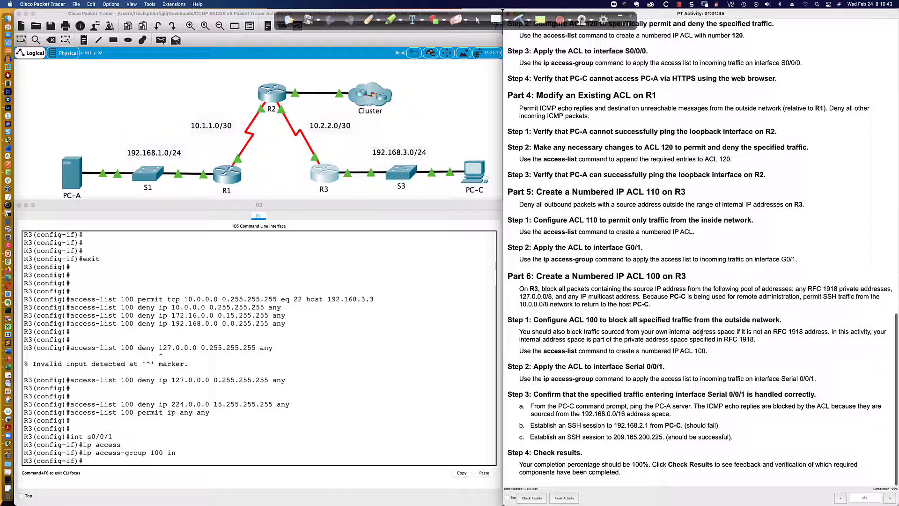
{"action": "left_click_drag", "start_coordinate": [701, 333], "coordinate": [753, 333]}
{"action": "left_click_drag", "start_coordinate": [567, 320], "coordinate": [709, 354]}
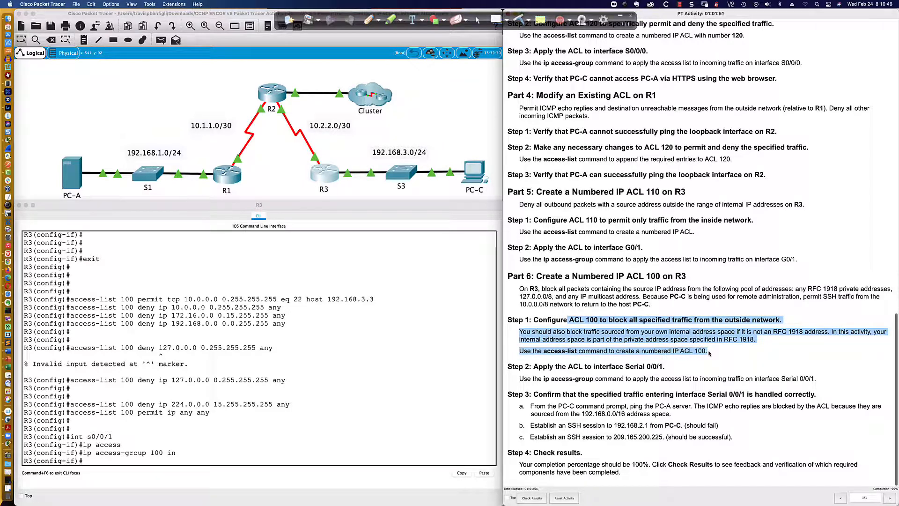
{"action": "left_click", "coordinate": [583, 336]}
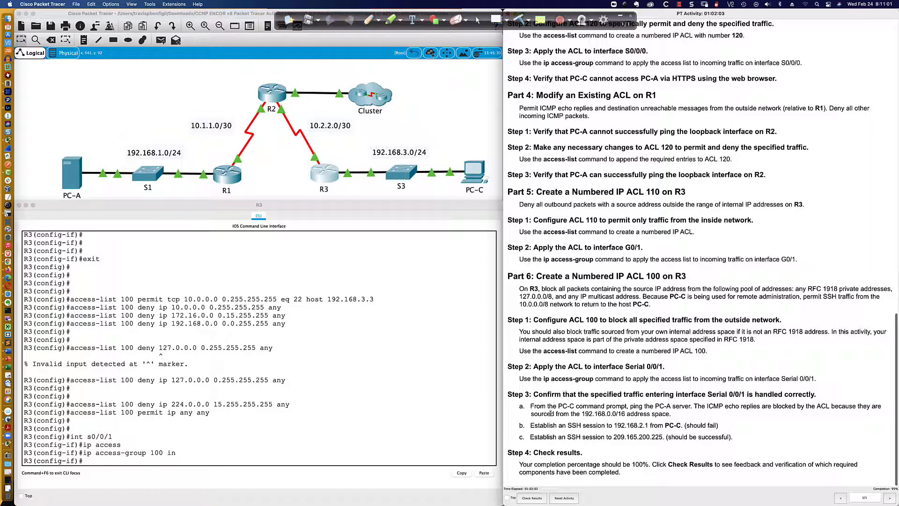
{"action": "left_click", "coordinate": [531, 498]}
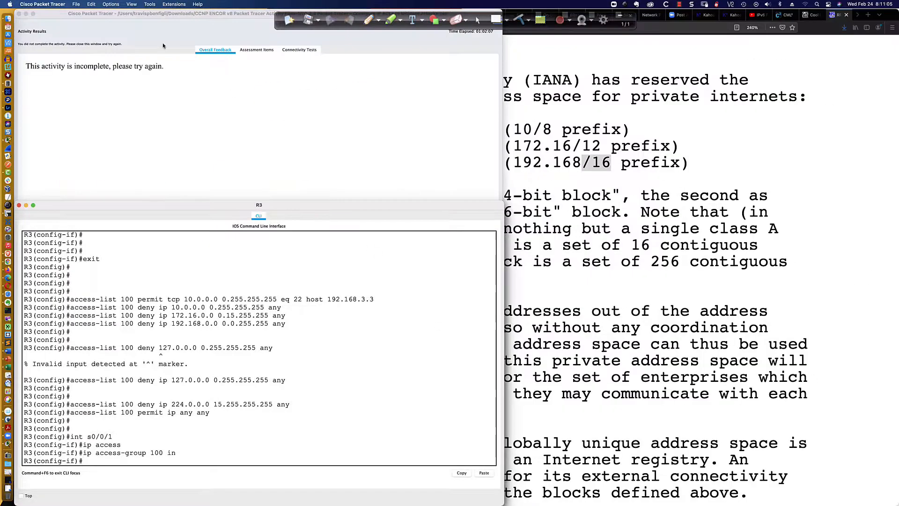
{"action": "left_click", "coordinate": [257, 50]}
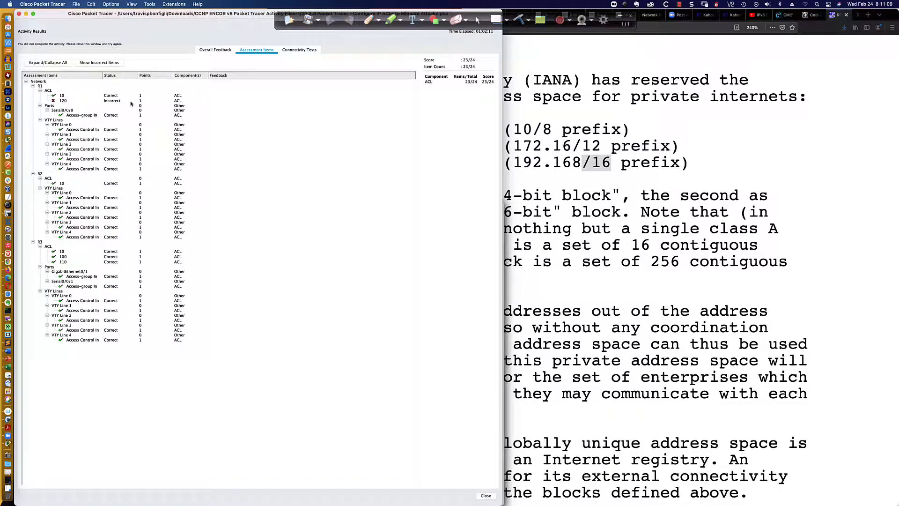
{"action": "left_click", "coordinate": [19, 14]}
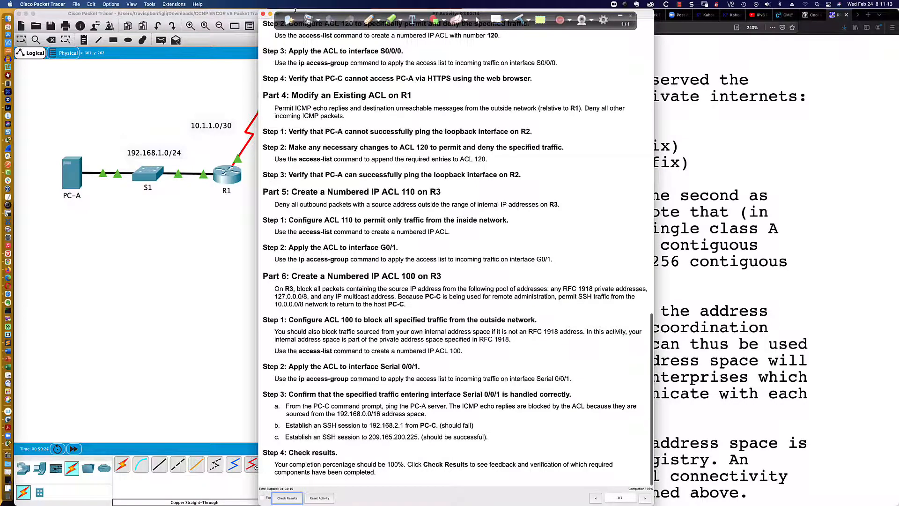
- From PC-C's command prompt, ping the PC-A server at 192.168.1.3
{"action": "left_click_drag", "start_coordinate": [647, 16], "coordinate": [892, 15]}
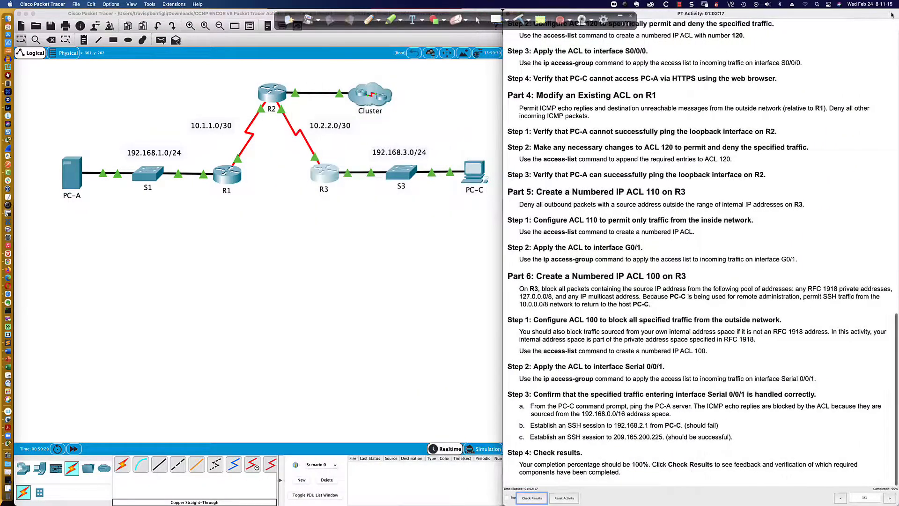
{"action": "scroll", "coordinate": [537, 388], "scroll_direction": "down", "scroll_amount": 1}
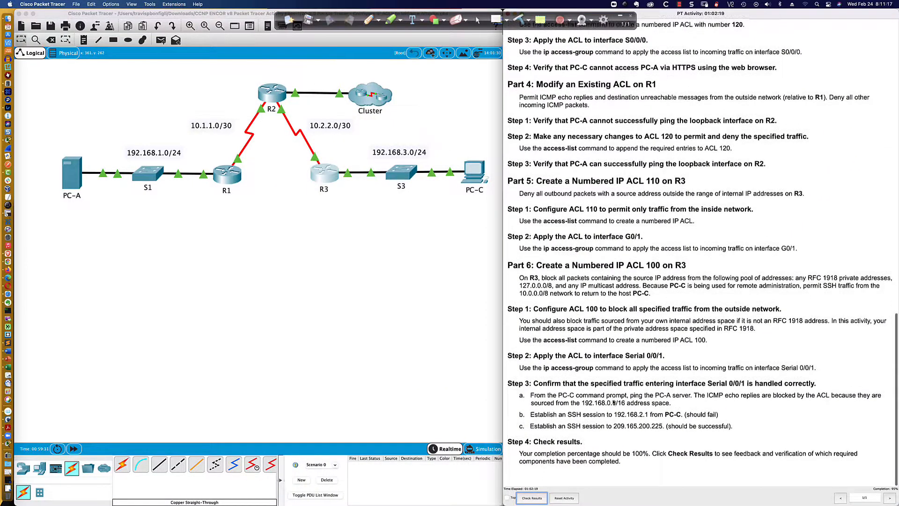
{"action": "scroll", "coordinate": [537, 389], "scroll_direction": "up", "scroll_amount": 1}
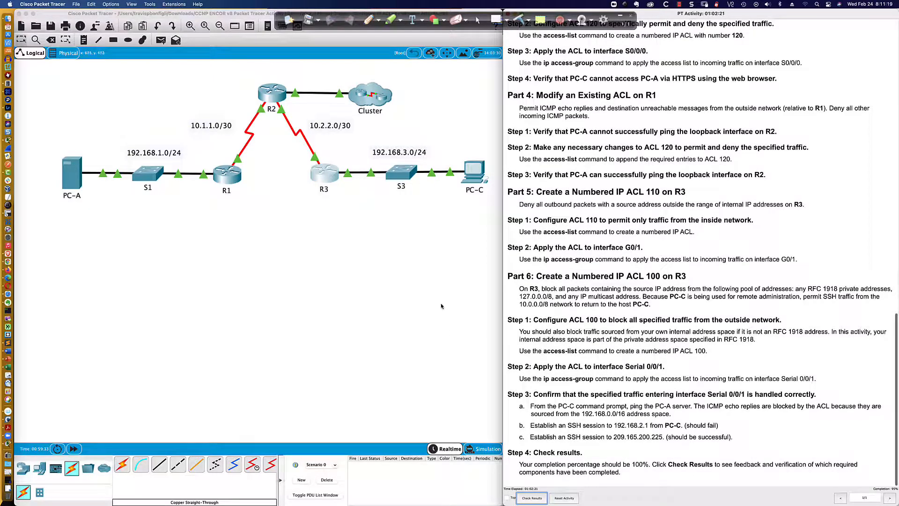
{"action": "left_click", "coordinate": [473, 180]}
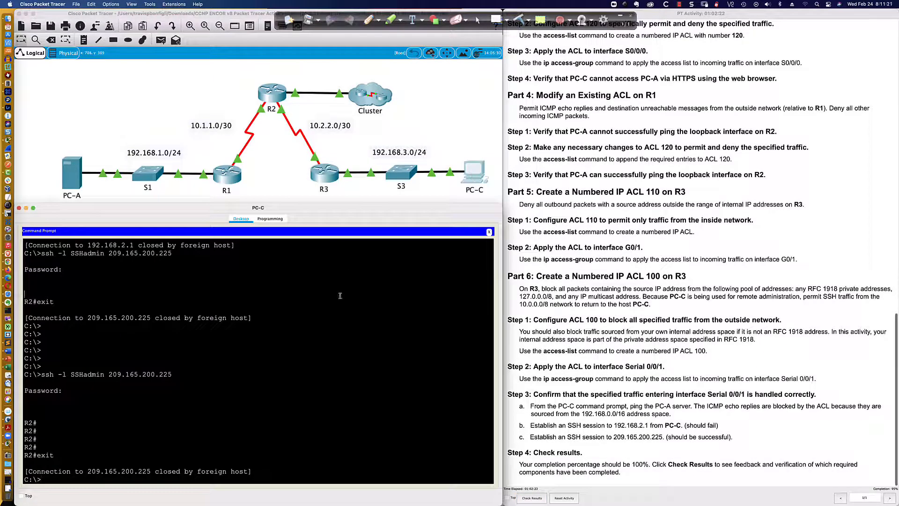
{"action": "key", "text": "Return"}
{"action": "key", "text": "Return"}
{"action": "key", "text": "Return"}
{"action": "type", "text": "ping "}
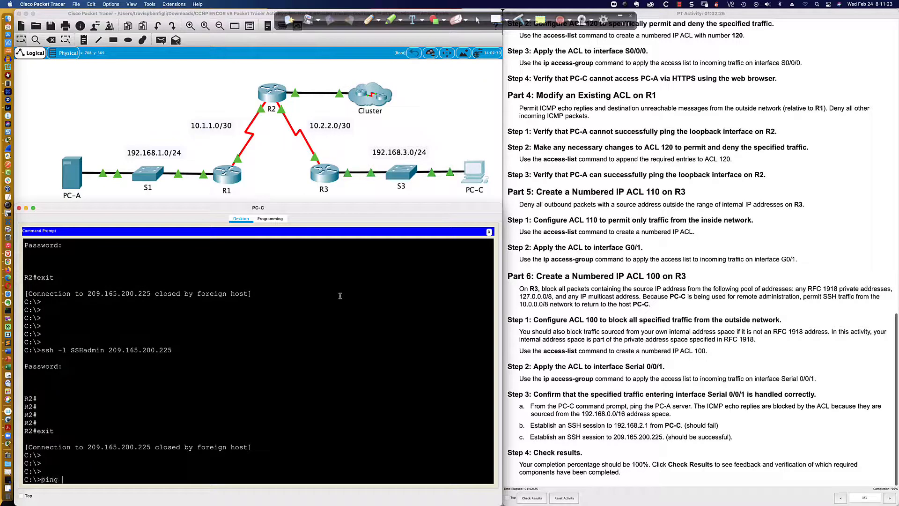
{"action": "type", "text": "192.168.1.3"}
{"action": "key", "text": "Return"}
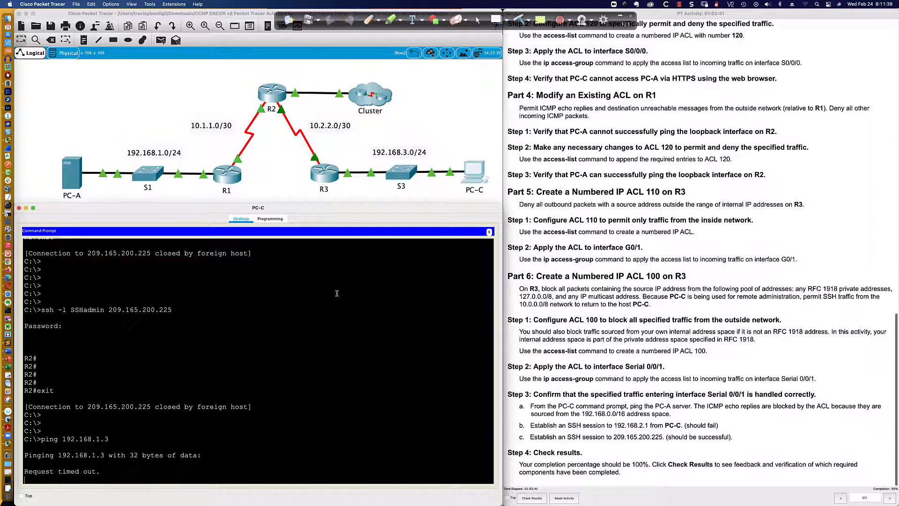
- Stop the ping and attempt an SSH session to 192.168.2.1 with username SSHadmin
{"action": "key", "text": "ctrl+c"}
{"action": "type", "text": "ssh"}
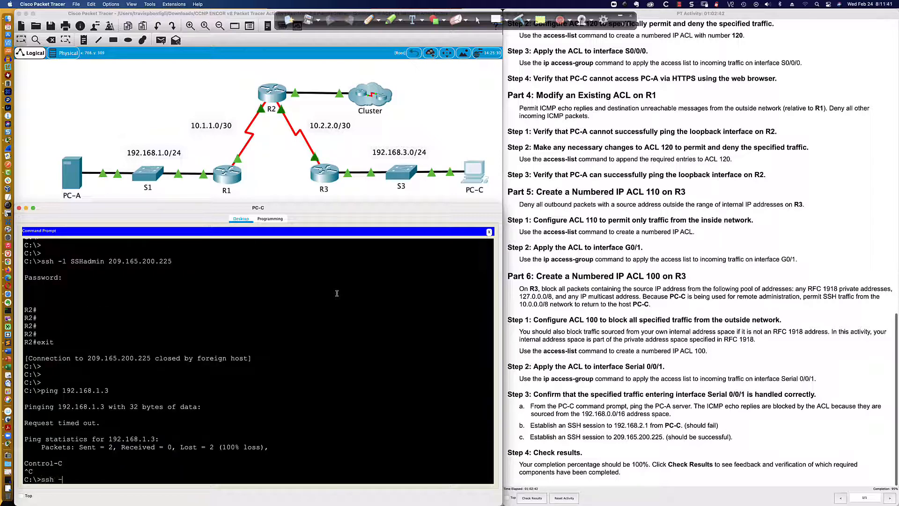
{"action": "type", "text": " -l SSHadmin 192.168.2.1"}
{"action": "key", "text": "Return"}
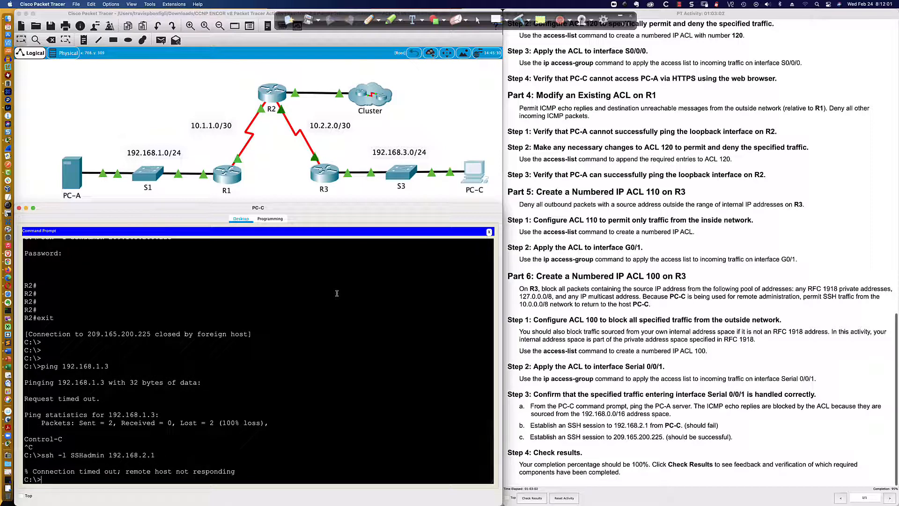
- Open an SSH session to 209.165.200.225 with username SSHadmin and log in with the account password
{"action": "key", "text": "Return"}
{"action": "key", "text": "Return"}
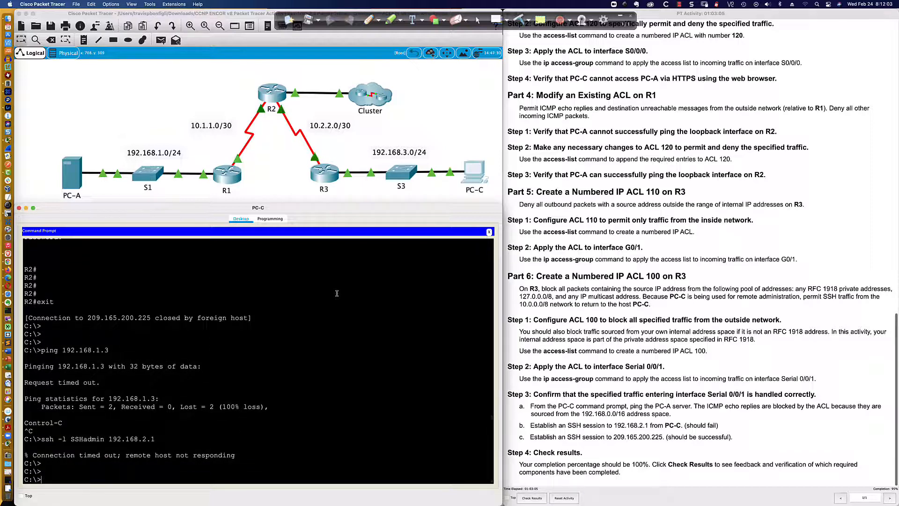
{"action": "key", "text": "Up"}
{"action": "type", "text": "="}
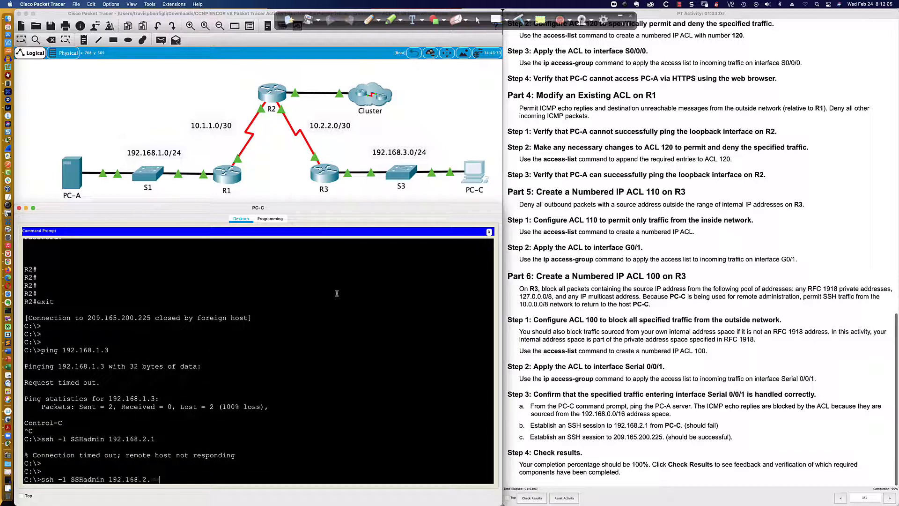
{"action": "type", "text": "==="}
{"action": "key", "text": "BackSpace"}
{"action": "key", "text": "BackSpace"}
{"action": "key", "text": "BackSpace"}
{"action": "key", "text": "BackSpace"}
{"action": "key", "text": "BackSpace"}
{"action": "key", "text": "BackSpace"}
{"action": "key", "text": "BackSpace"}
{"action": "key", "text": "BackSpace"}
{"action": "key", "text": "BackSpace"}
{"action": "key", "text": "BackSpace"}
{"action": "key", "text": "BackSpace"}
{"action": "key", "text": "BackSpace"}
{"action": "key", "text": "BackSpace"}
{"action": "key", "text": "BackSpace"}
{"action": "type", "text": "209.165"}
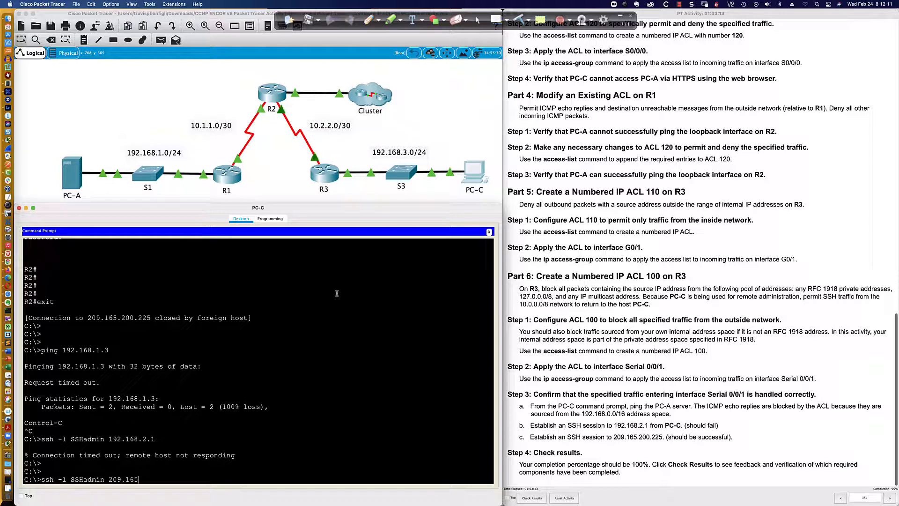
{"action": "type", "text": ".200"}
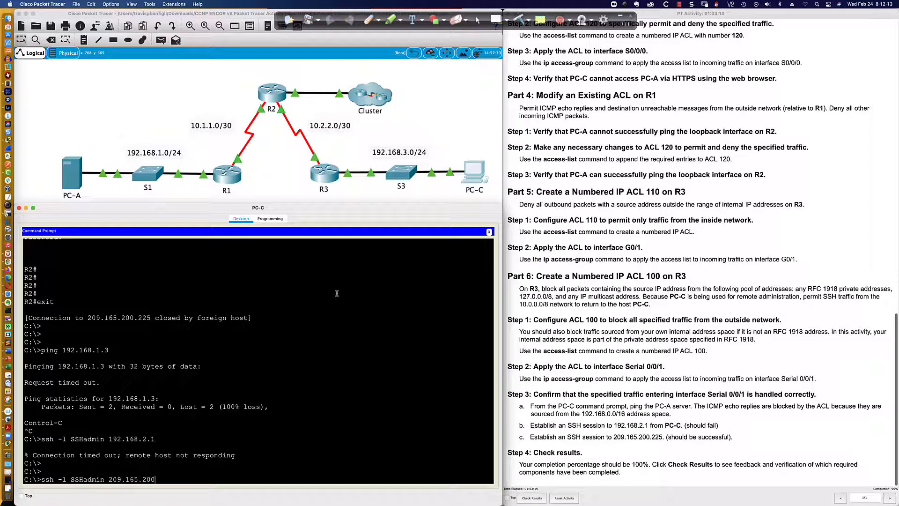
{"action": "type", "text": ".225"}
{"action": "key", "text": "Return"}
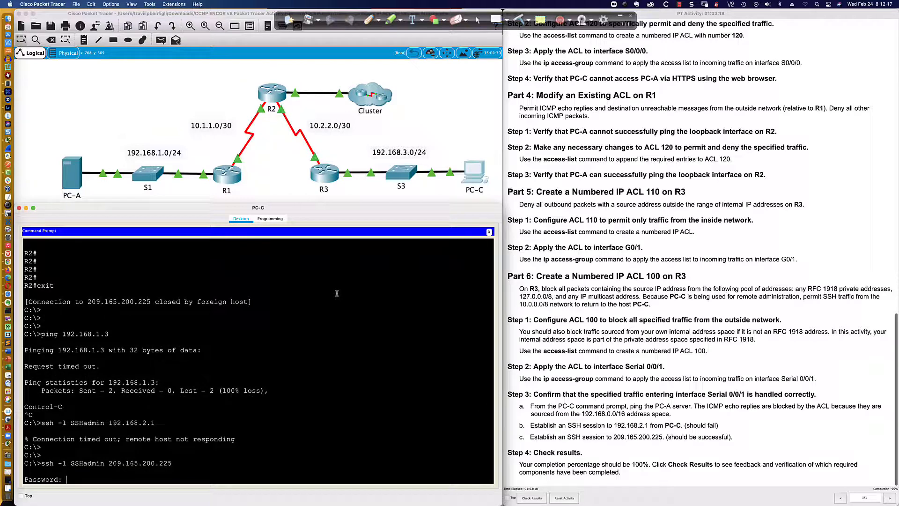
{"action": "key", "text": "Return"}
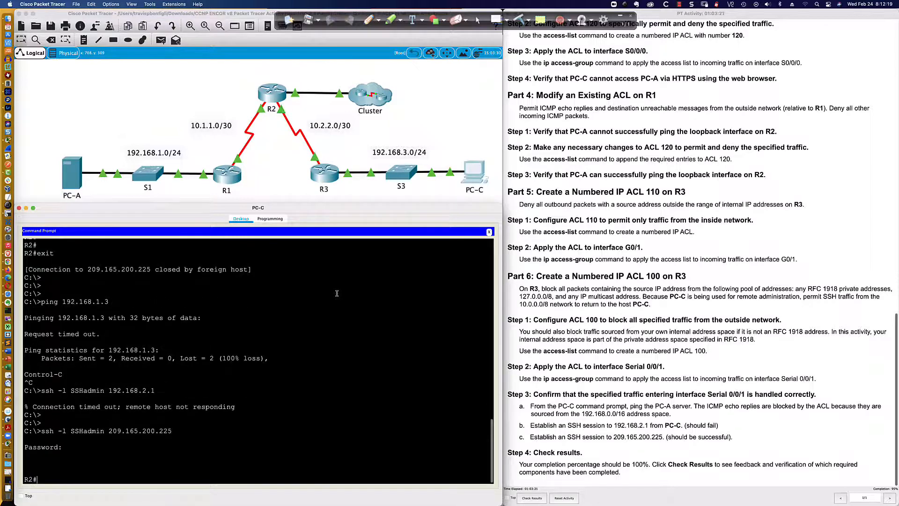
- Exit the SSH session to R2 and return to PC-C's prompt
{"action": "key", "text": "Return"}
{"action": "key", "text": "Return"}
{"action": "key", "text": "Return"}
{"action": "type", "text": "exi"}
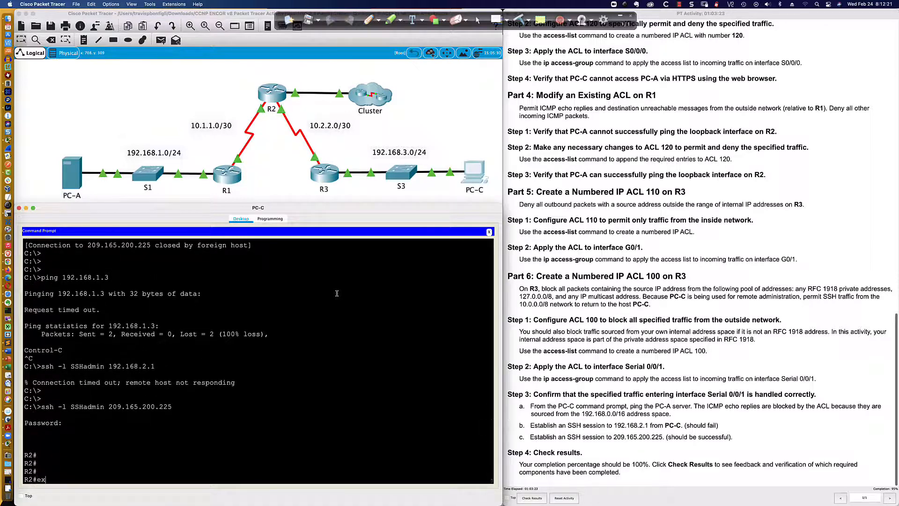
{"action": "key", "text": "Return"}
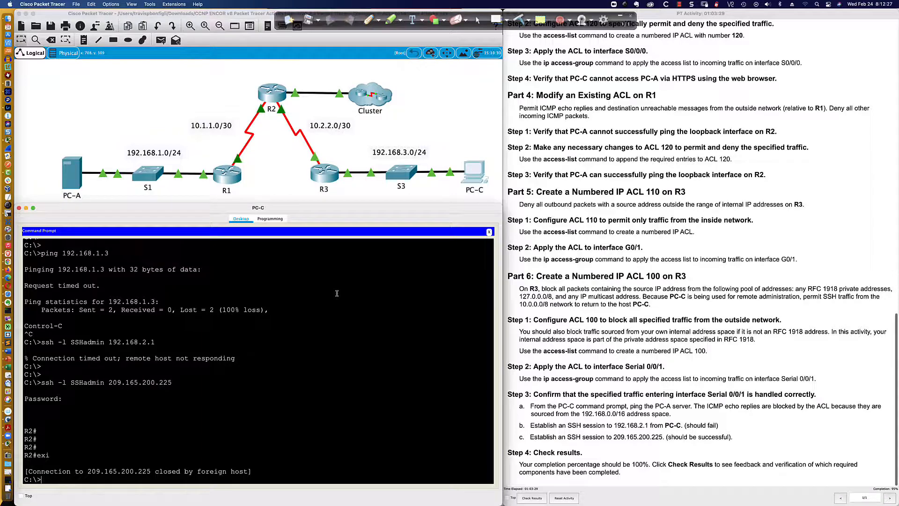
- Open R1's CLI, log in with the console password and enter privileged mode with the enable password
{"action": "left_click", "coordinate": [230, 182]}
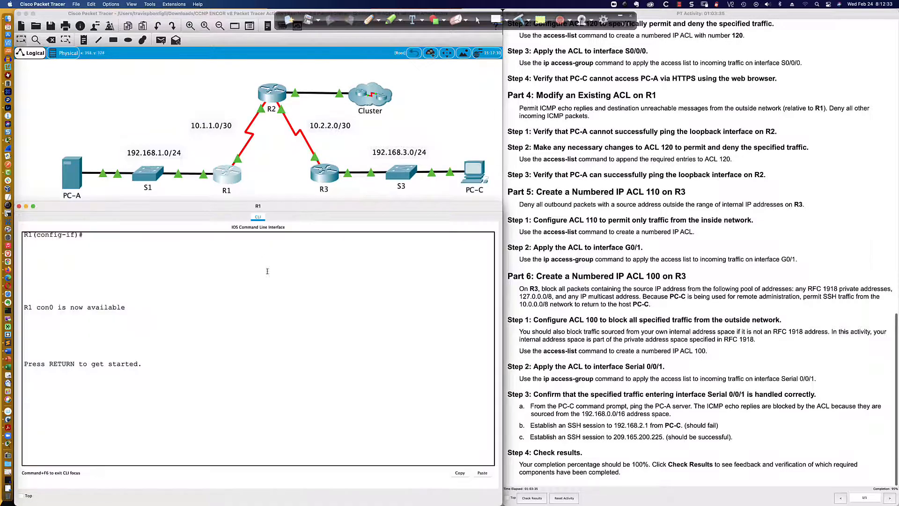
{"action": "left_click", "coordinate": [288, 323]}
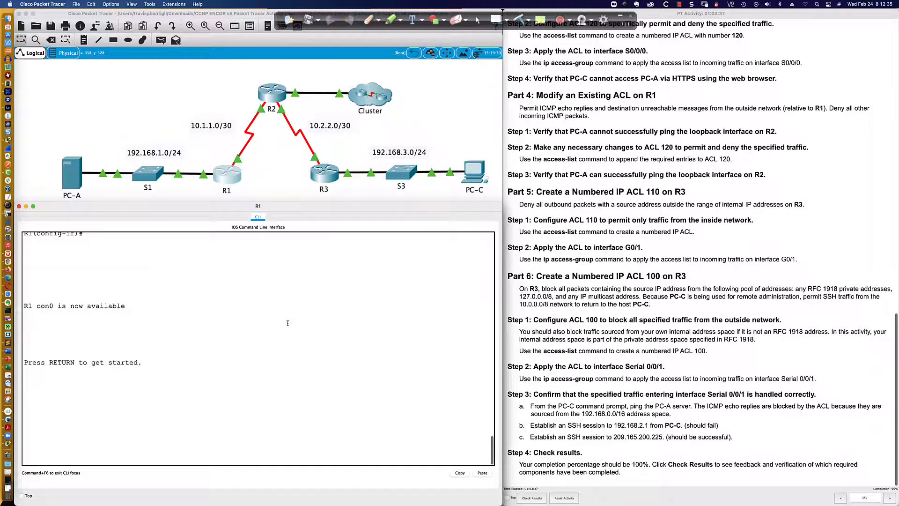
{"action": "key", "text": "Return"}
{"action": "key", "text": "Return"}
{"action": "key", "text": "Return"}
{"action": "key", "text": "Return"}
{"action": "key", "text": "Return"}
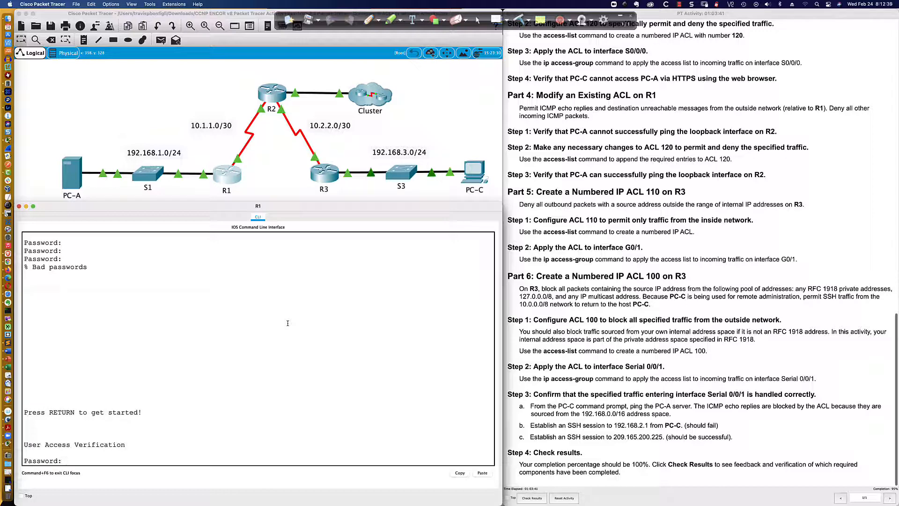
{"action": "key", "text": "Return"}
{"action": "type", "text": "en"}
{"action": "key", "text": "Return"}
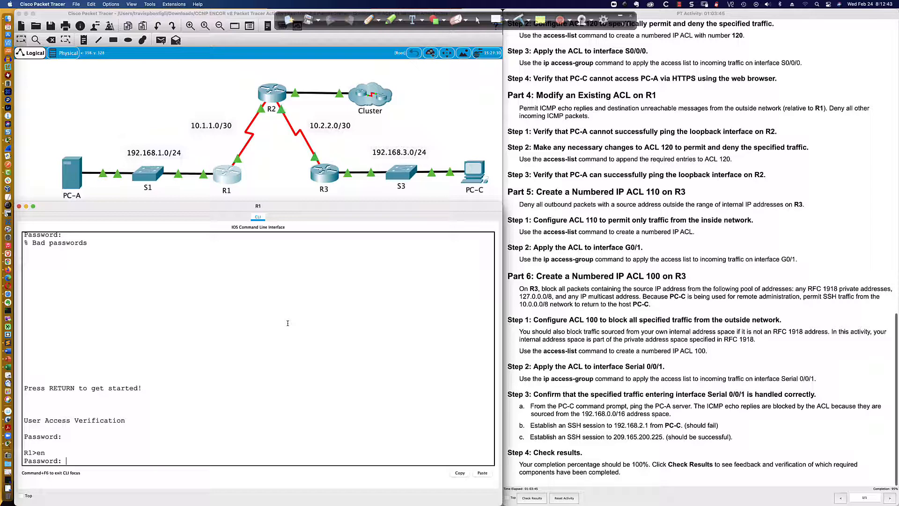
{"action": "key", "text": "Return"}
{"action": "key", "text": "Return"}
{"action": "key", "text": "Return"}
{"action": "key", "text": "Return"}
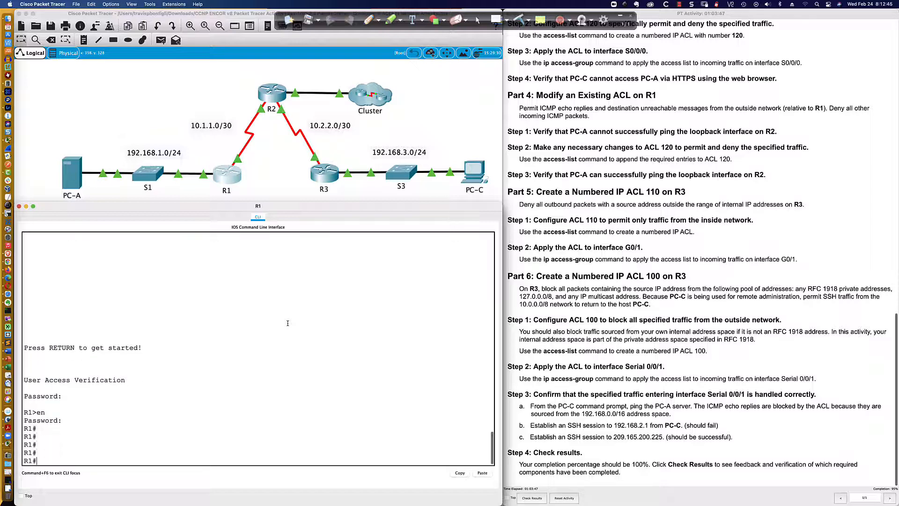
- Display access list 120 on R1 and compare it with the Part 3 and Part 4 instructions
{"action": "type", "text": "sh access-list 120"}
{"action": "key", "text": "Return"}
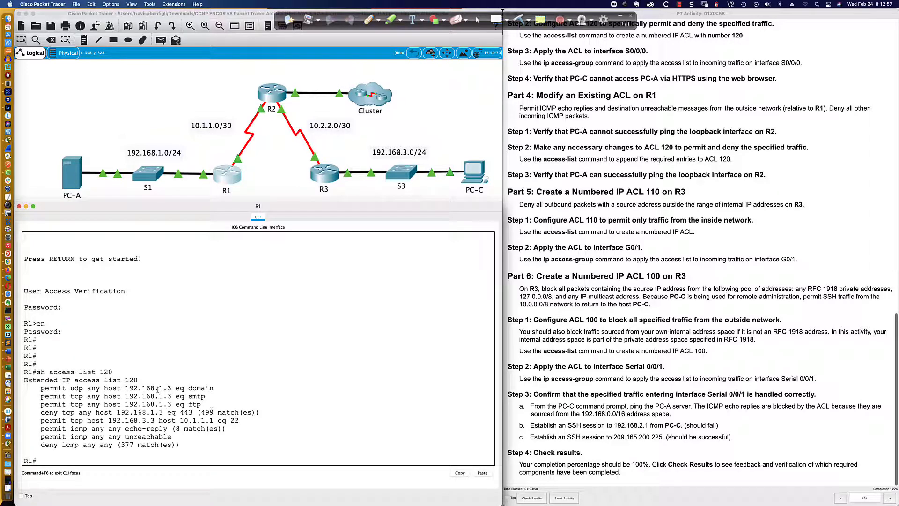
{"action": "scroll", "coordinate": [595, 375], "scroll_direction": "up", "scroll_amount": 5}
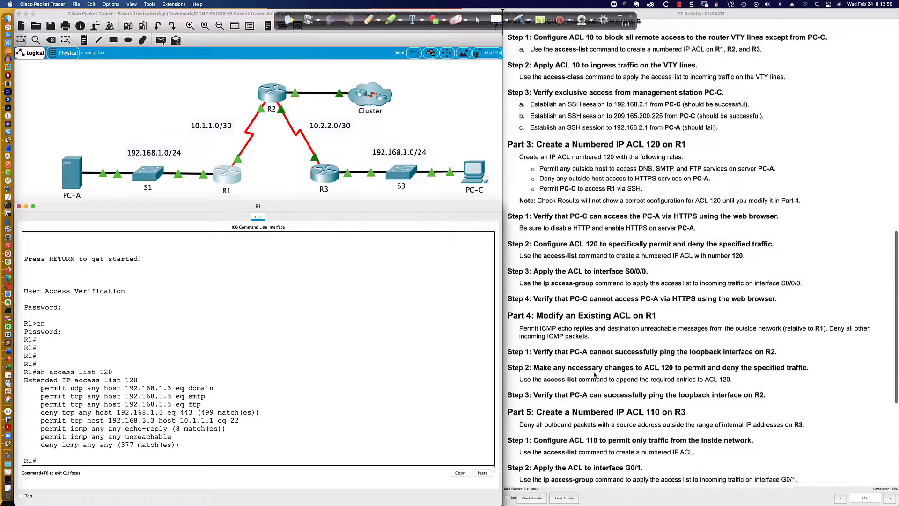
{"action": "scroll", "coordinate": [595, 375], "scroll_direction": "up", "scroll_amount": 5}
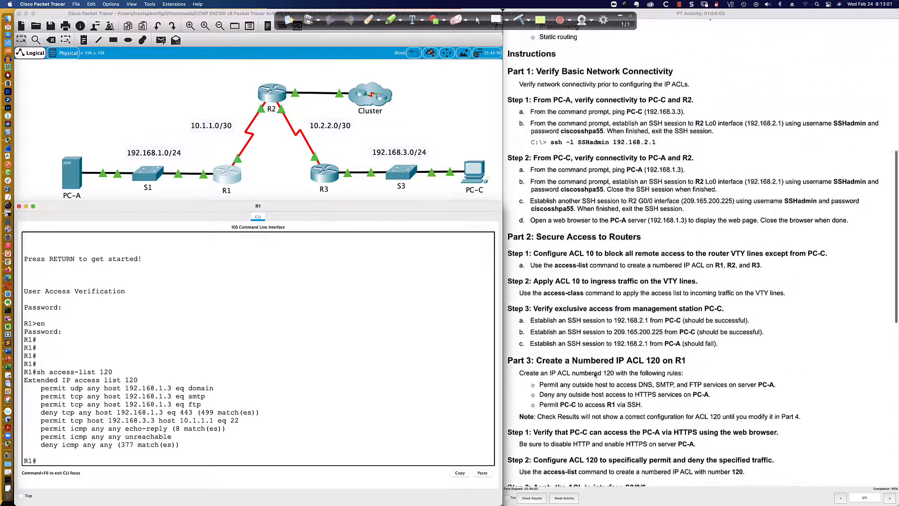
{"action": "scroll", "coordinate": [594, 374], "scroll_direction": "up", "scroll_amount": 1}
{"action": "scroll", "coordinate": [586, 372], "scroll_direction": "down", "scroll_amount": 4}
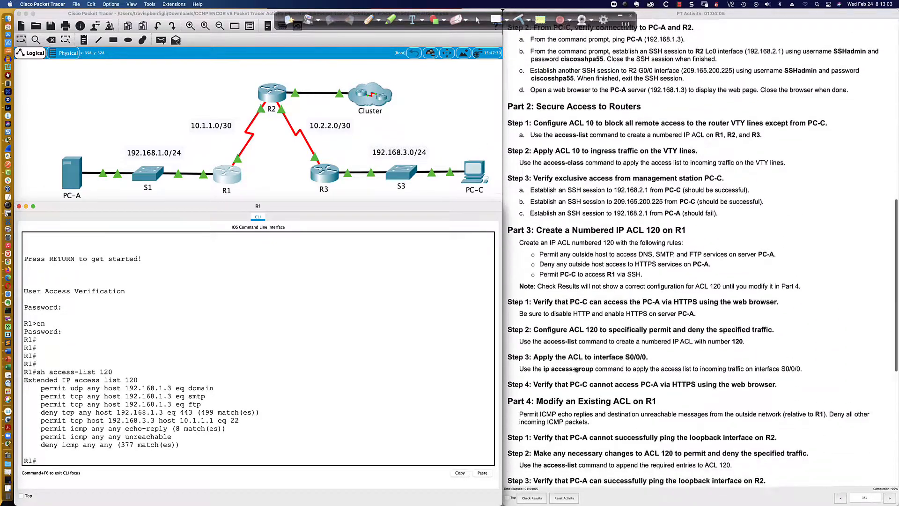
{"action": "scroll", "coordinate": [574, 370], "scroll_direction": "down", "scroll_amount": 5}
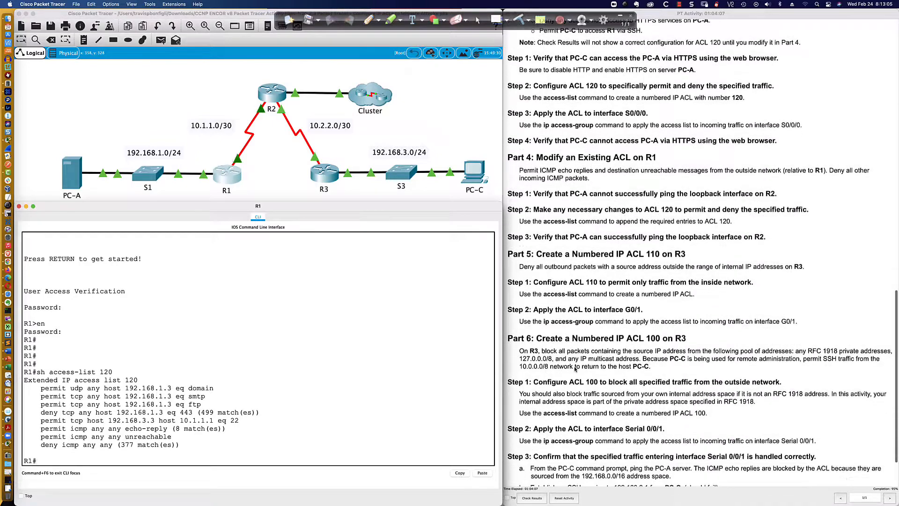
{"action": "scroll", "coordinate": [575, 368], "scroll_direction": "up", "scroll_amount": 2}
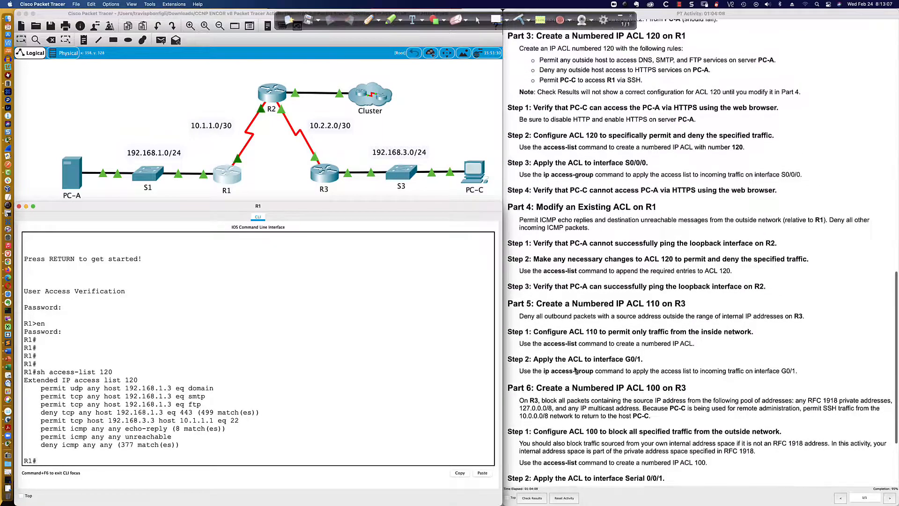
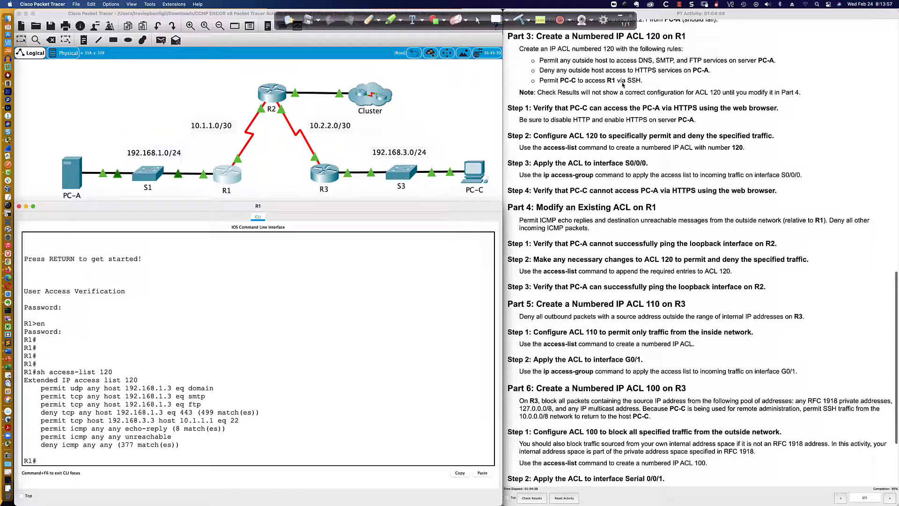
- Try to SSH from PC-C to 10.1.1.1 as SSHadmin
{"action": "left_click", "coordinate": [472, 174]}
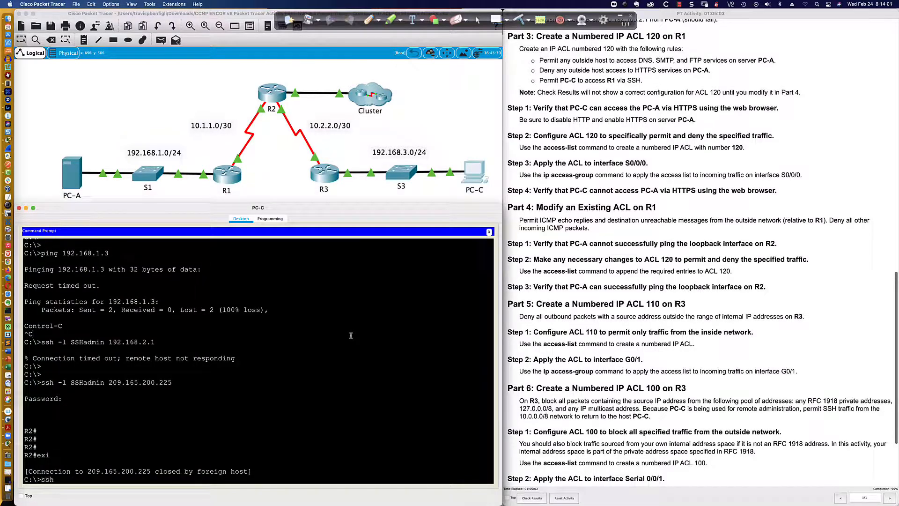
{"action": "key", "text": "Up"}
{"action": "key", "text": "BackSpace"}
{"action": "key", "text": "BackSpace"}
{"action": "key", "text": "BackSpace"}
{"action": "key", "text": "BackSpace"}
{"action": "key", "text": "BackSpace"}
{"action": "key", "text": "BackSpace"}
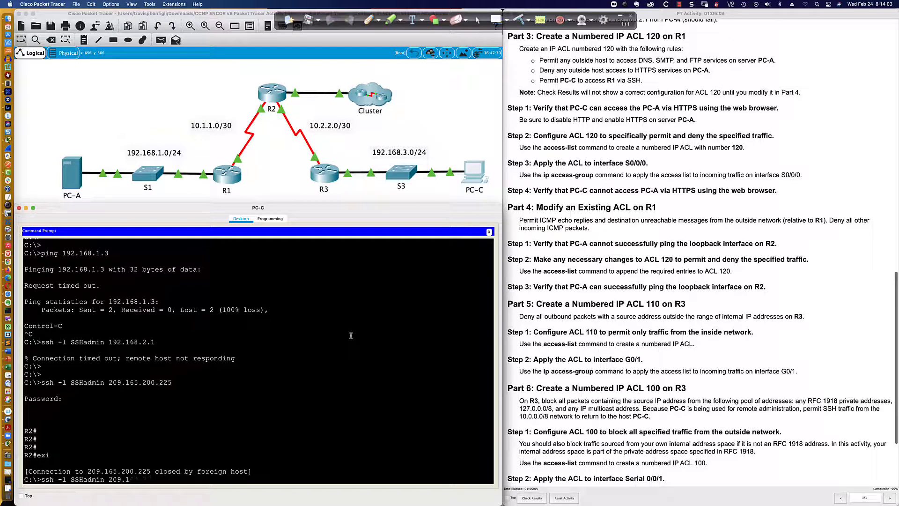
{"action": "key", "text": "BackSpace"}
{"action": "type", "text": "10.1.1."}
{"action": "key", "text": "Return"}
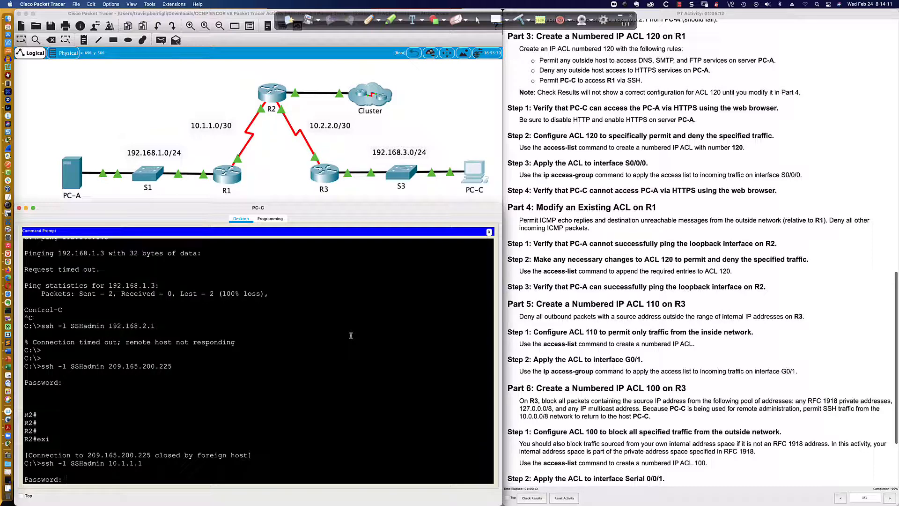
{"action": "key", "text": "Return"}
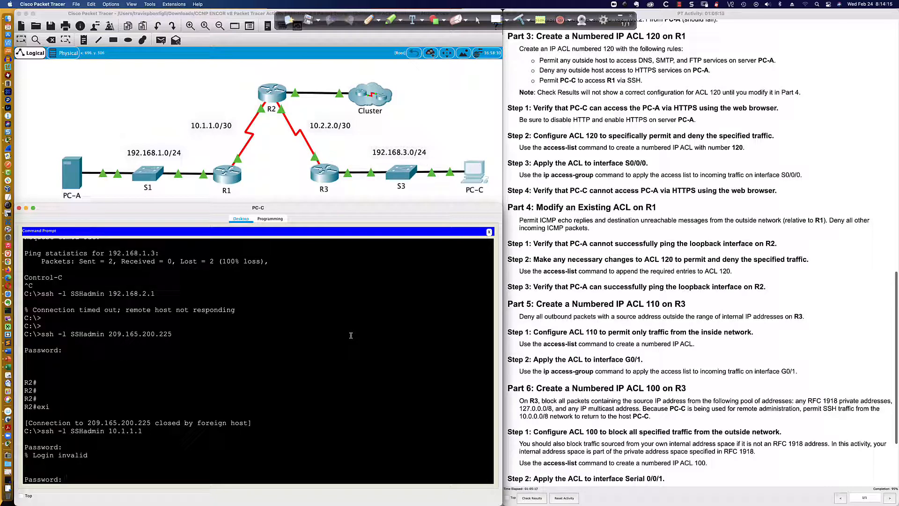
{"action": "key", "text": "Return"}
{"action": "key", "text": "Return"}
{"action": "key", "text": "Return"}
{"action": "key", "text": "Return"}
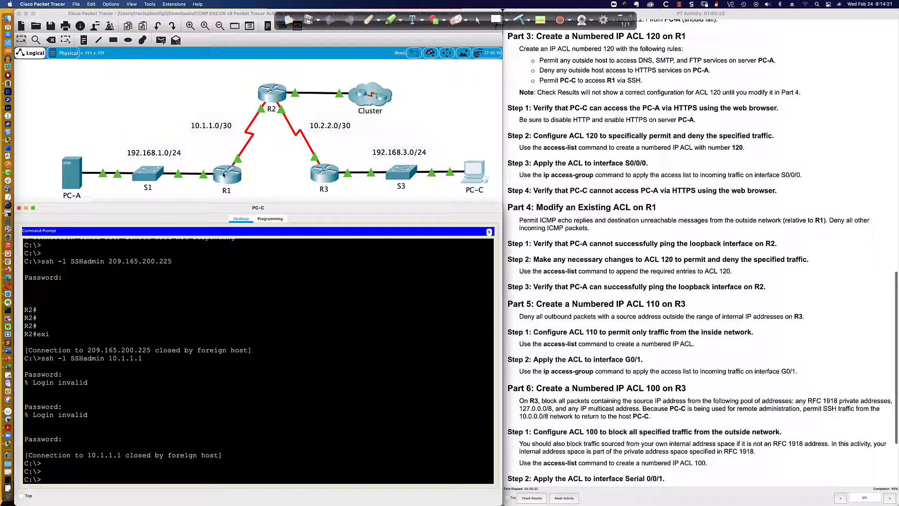
- Review R1's running configuration, including the ACL 120 entries and VTY line settings
{"action": "left_click", "coordinate": [224, 175]}
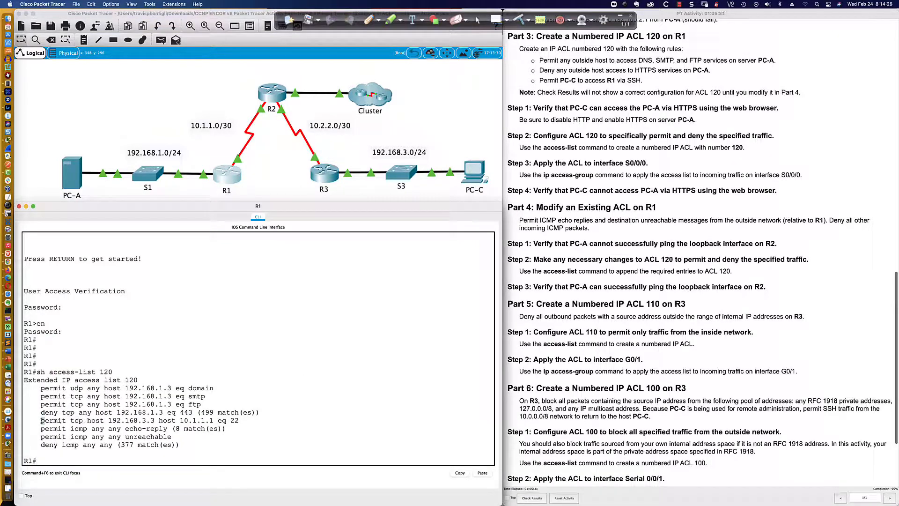
{"action": "left_click_drag", "start_coordinate": [42, 420], "coordinate": [237, 422]}
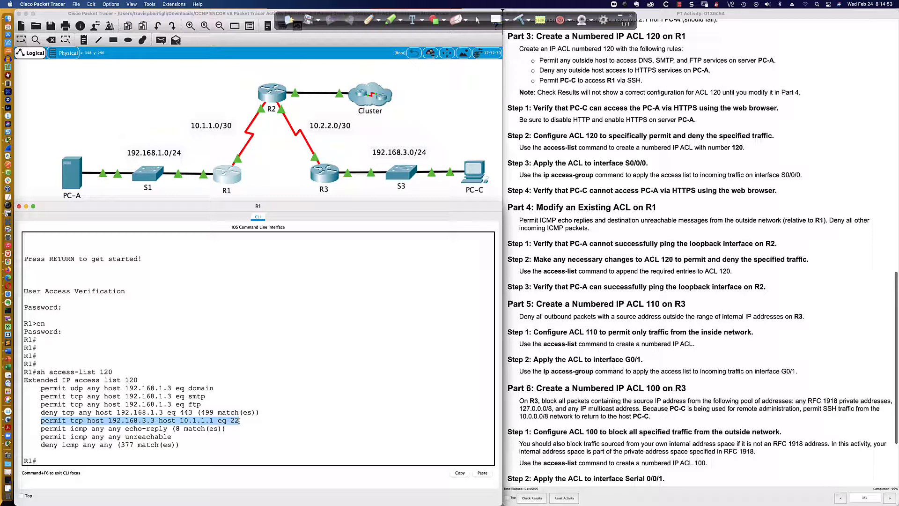
{"action": "left_click", "coordinate": [294, 419]}
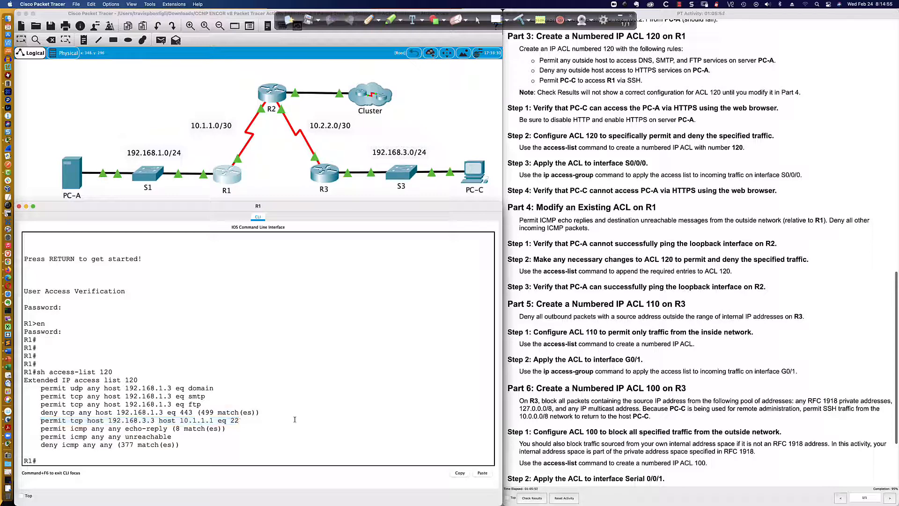
{"action": "type", "text": "sh run"}
{"action": "key", "text": "Return"}
{"action": "key", "text": "space"}
{"action": "key", "text": "space"}
{"action": "key", "text": "space"}
{"action": "key", "text": "space"}
{"action": "key", "text": "space"}
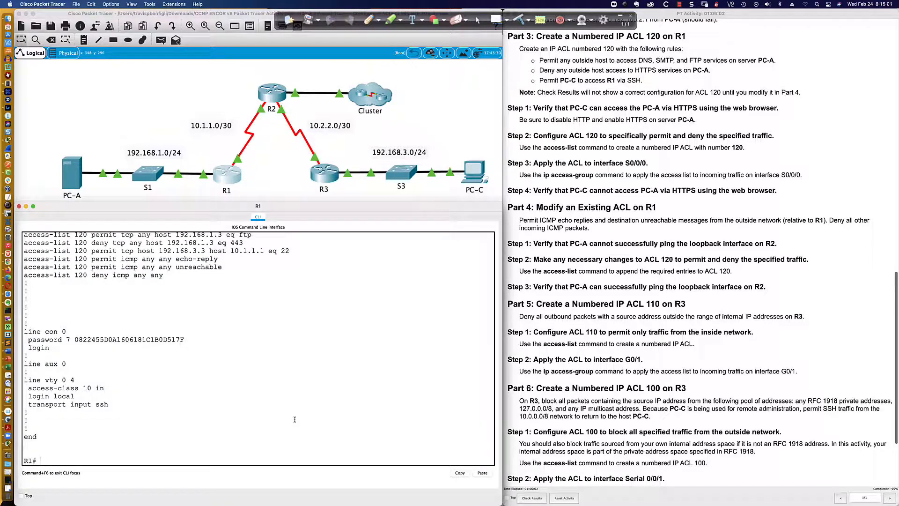
{"action": "scroll", "coordinate": [416, 283], "scroll_direction": "up", "scroll_amount": 5}
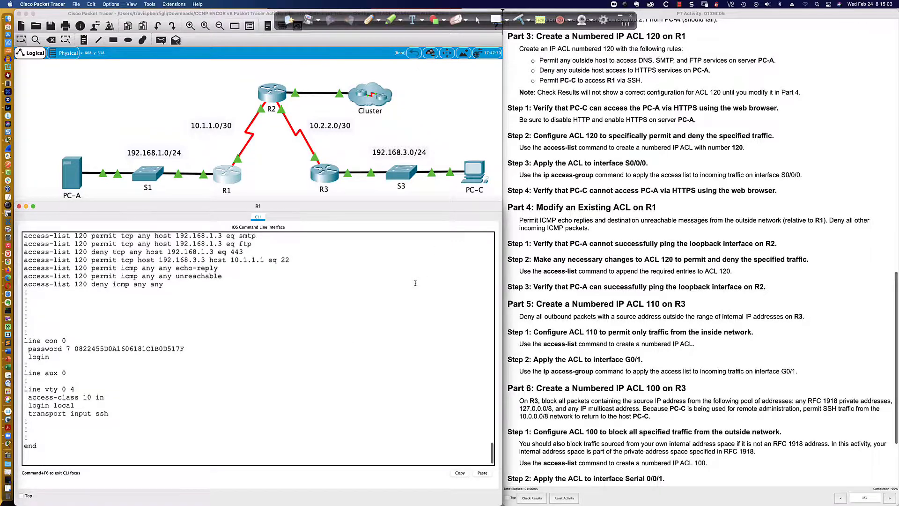
{"action": "scroll", "coordinate": [414, 282], "scroll_direction": "up", "scroll_amount": 10}
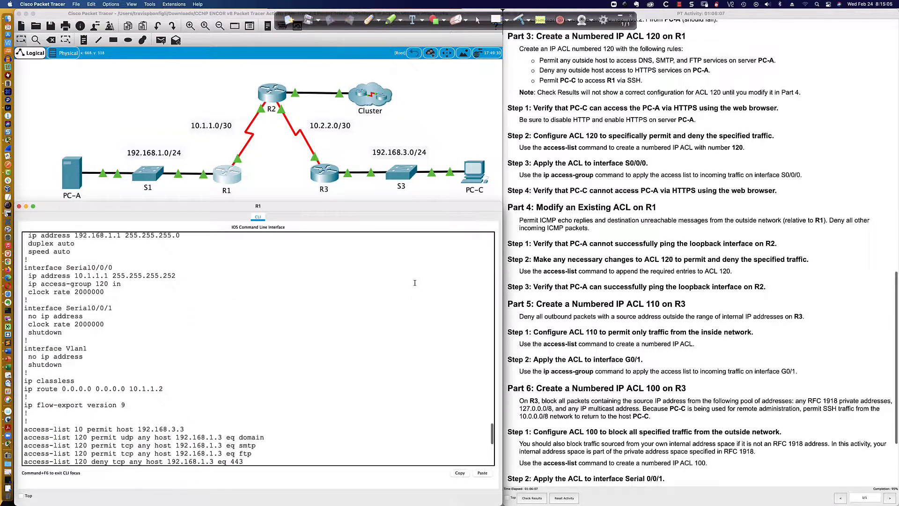
{"action": "scroll", "coordinate": [412, 282], "scroll_direction": "up", "scroll_amount": 5}
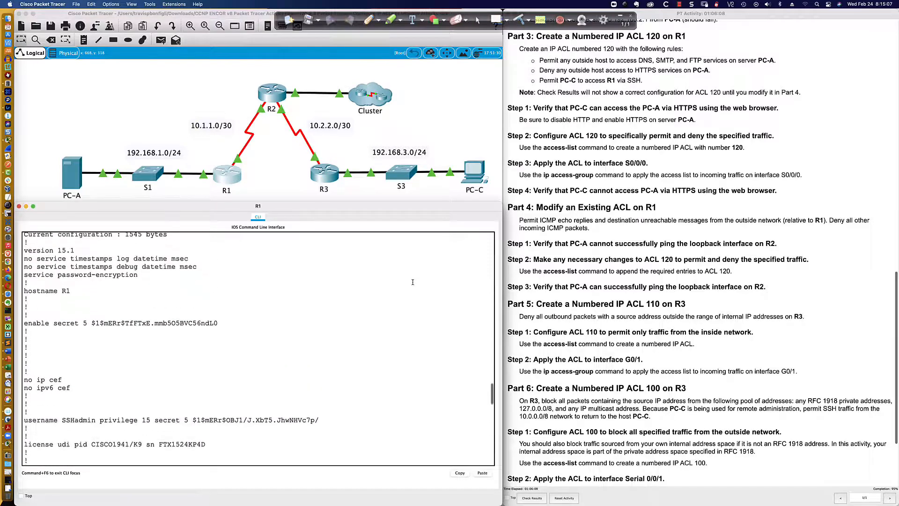
{"action": "scroll", "coordinate": [412, 282], "scroll_direction": "down", "scroll_amount": 20}
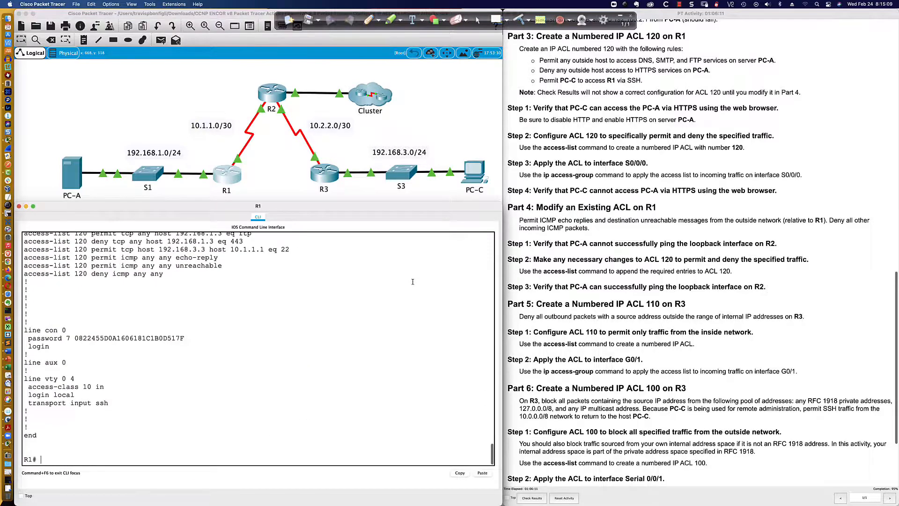
{"action": "scroll", "coordinate": [413, 281], "scroll_direction": "up", "scroll_amount": 15}
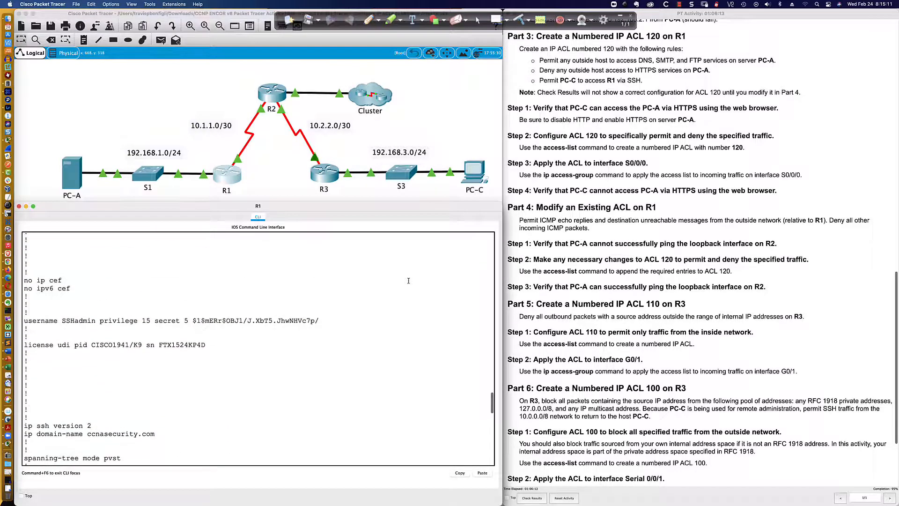
{"action": "scroll", "coordinate": [188, 286], "scroll_direction": "down", "scroll_amount": 3}
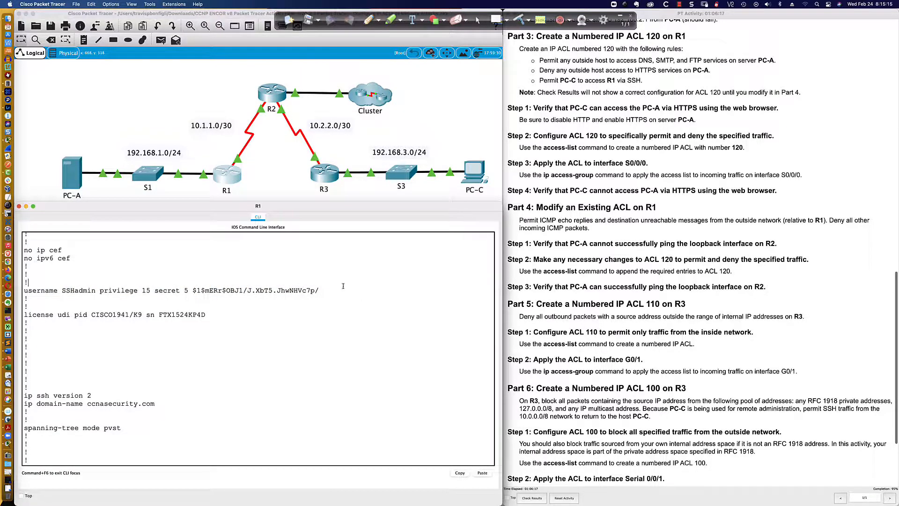
{"action": "scroll", "coordinate": [346, 284], "scroll_direction": "down", "scroll_amount": 15}
- SSH from PC-C to 10.1.1.1 as SSHadmin and log in with the account password
{"action": "left_click", "coordinate": [466, 177]}
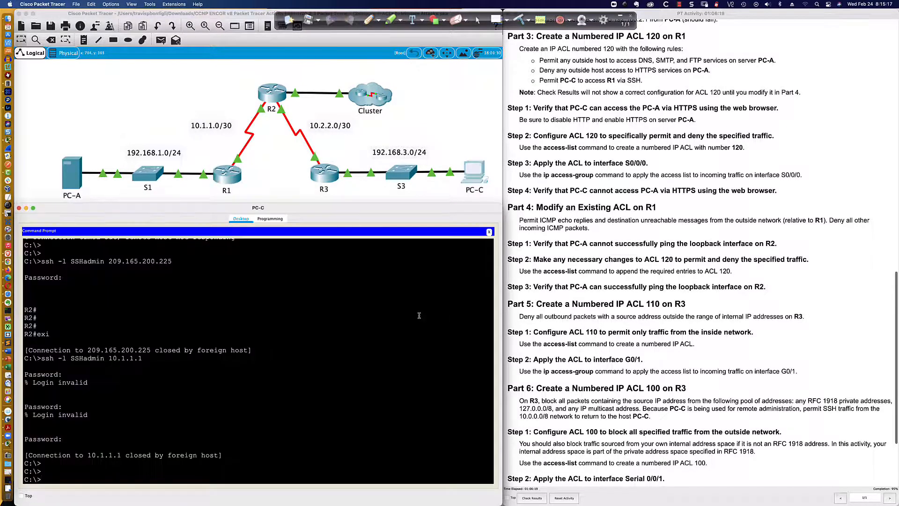
{"action": "type", "text": "ssh -l SSHadmin 10.1.1.1"}
{"action": "key", "text": "Return"}
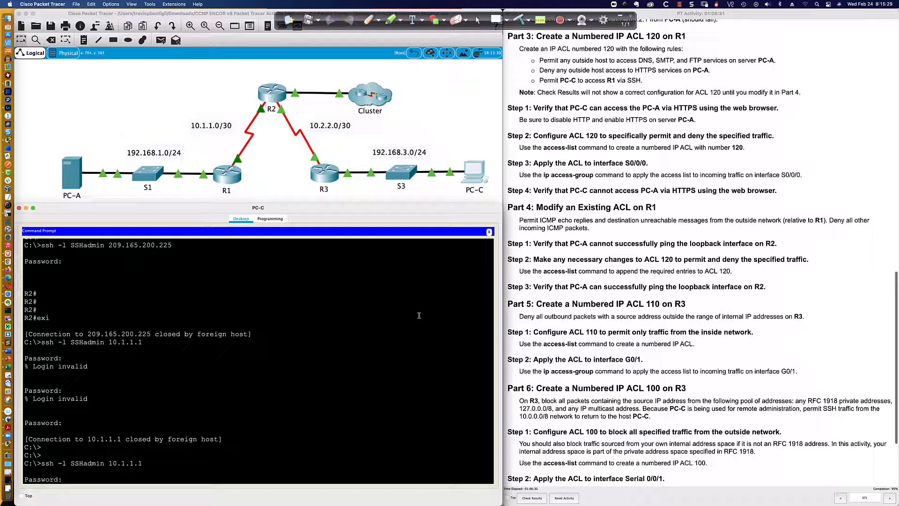
{"action": "key", "text": "Return"}
{"action": "key", "text": "Return"}
{"action": "key", "text": "Return"}
{"action": "key", "text": "Return"}
{"action": "key", "text": "Return"}
{"action": "key", "text": "Return"}
{"action": "key", "text": "Return"}
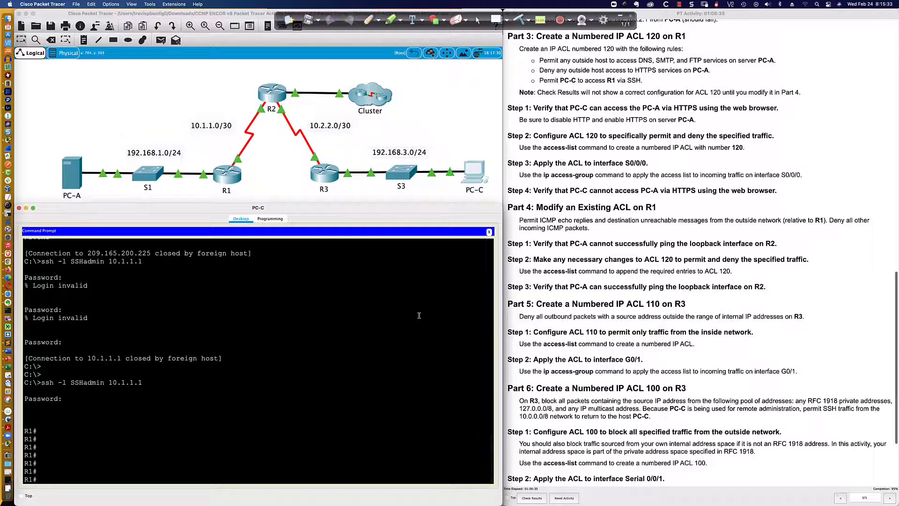
- Display R1's running configuration through the SSH session
{"action": "type", "text": "sh run"}
{"action": "key", "text": "Return"}
{"action": "key", "text": "space"}
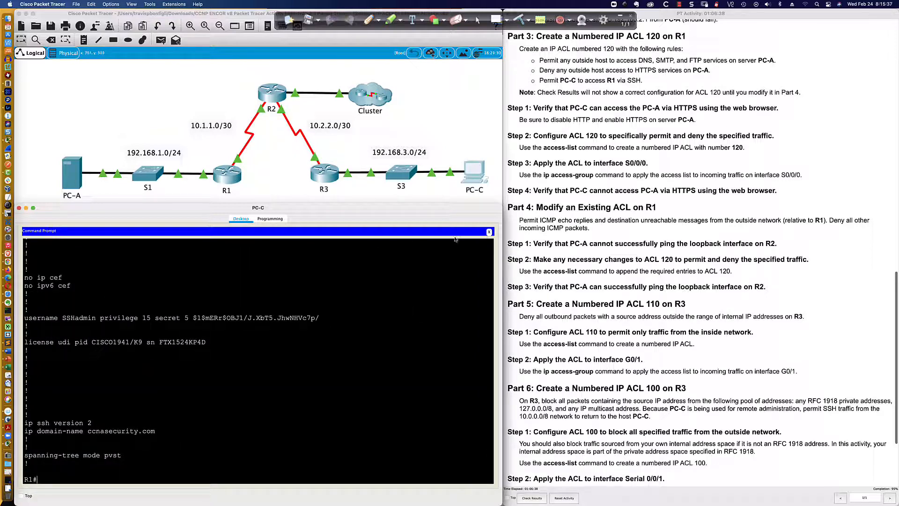
- Display all access lists on R1 and examine the ACL 120 entries
{"action": "left_click", "coordinate": [229, 174]}
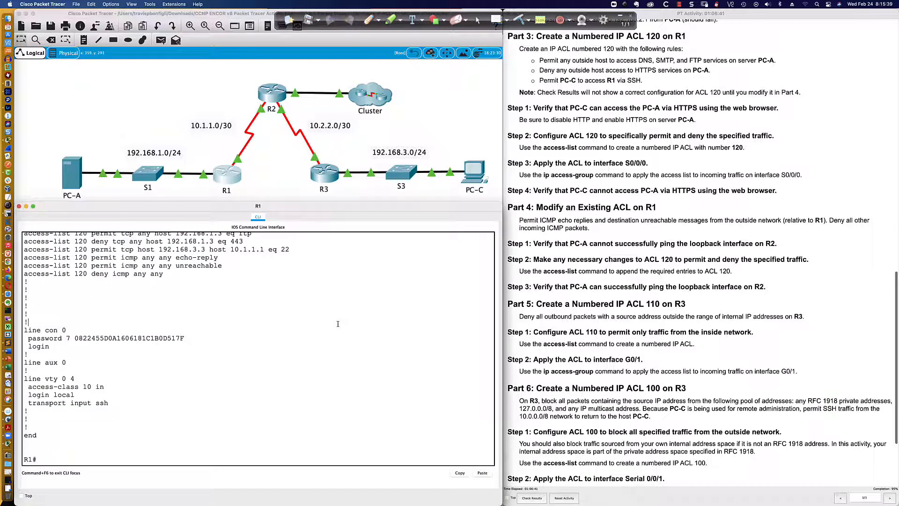
{"action": "type", "text": "sh access-list"}
{"action": "key", "text": "Return"}
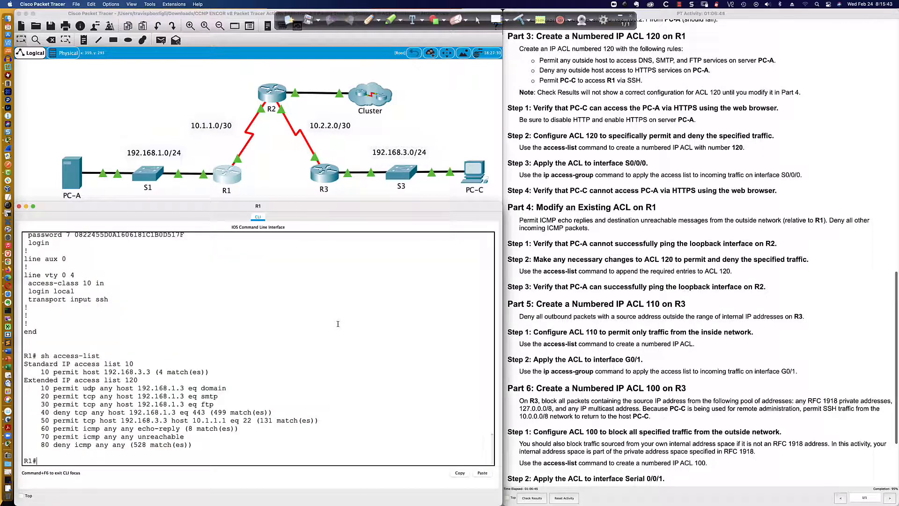
{"action": "left_click_drag", "start_coordinate": [319, 420], "coordinate": [193, 421]}
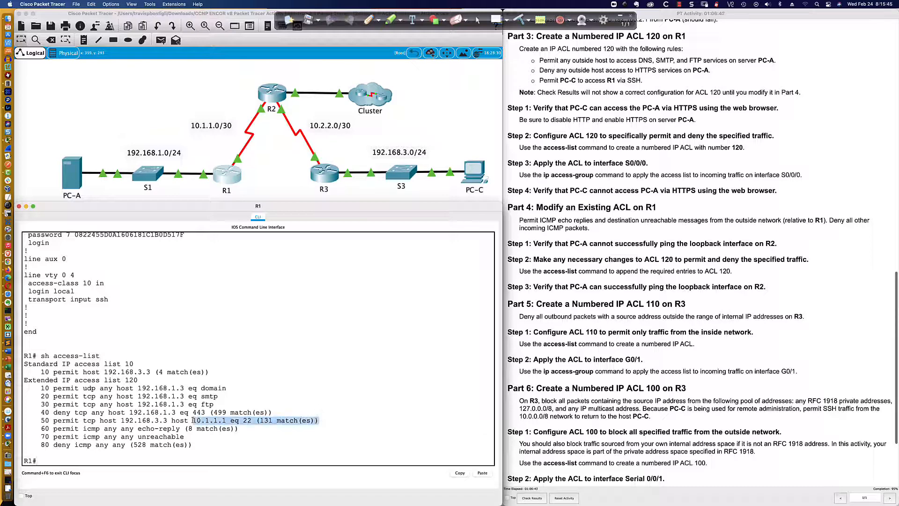
{"action": "left_click", "coordinate": [279, 420]}
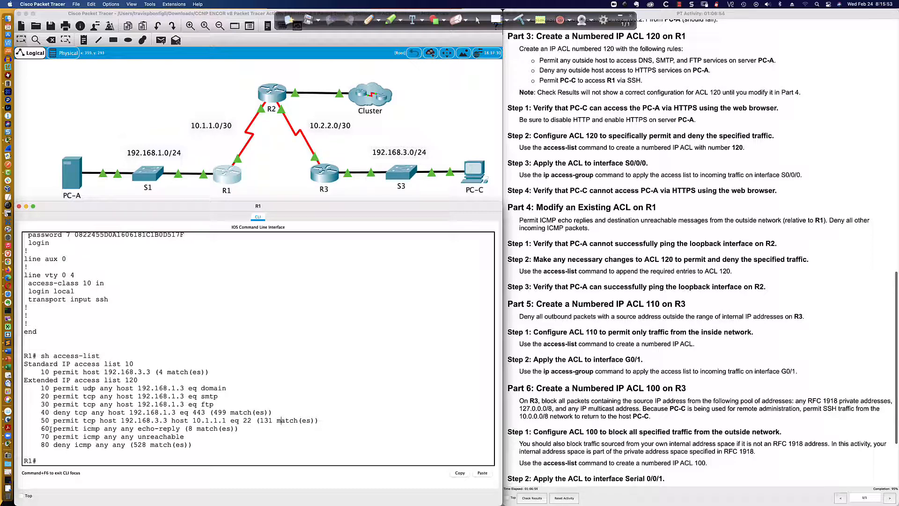
{"action": "left_click_drag", "start_coordinate": [53, 428], "coordinate": [239, 428]}
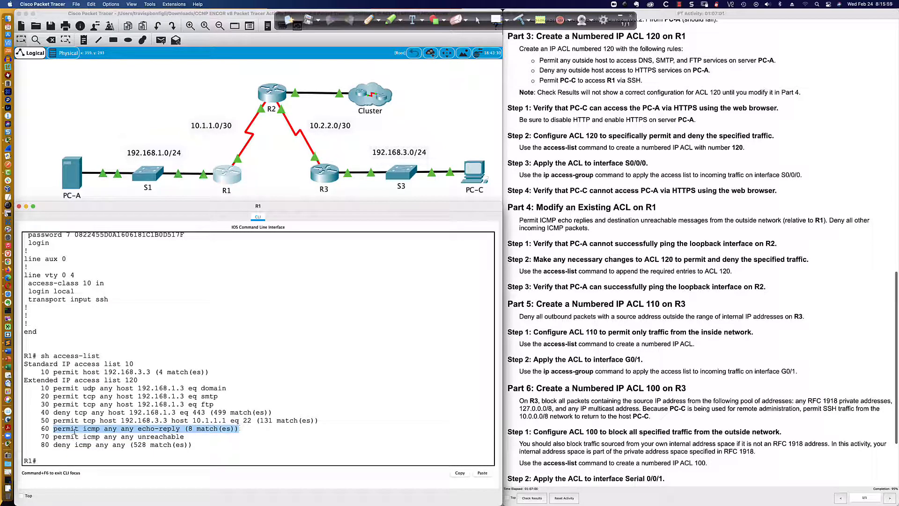
{"action": "left_click_drag", "start_coordinate": [54, 435], "coordinate": [185, 436]}
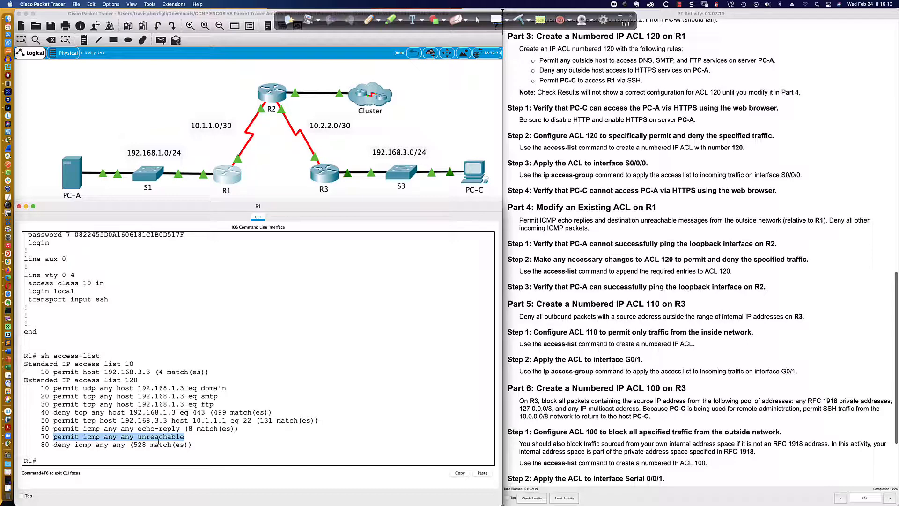
{"action": "left_click", "coordinate": [301, 445]}
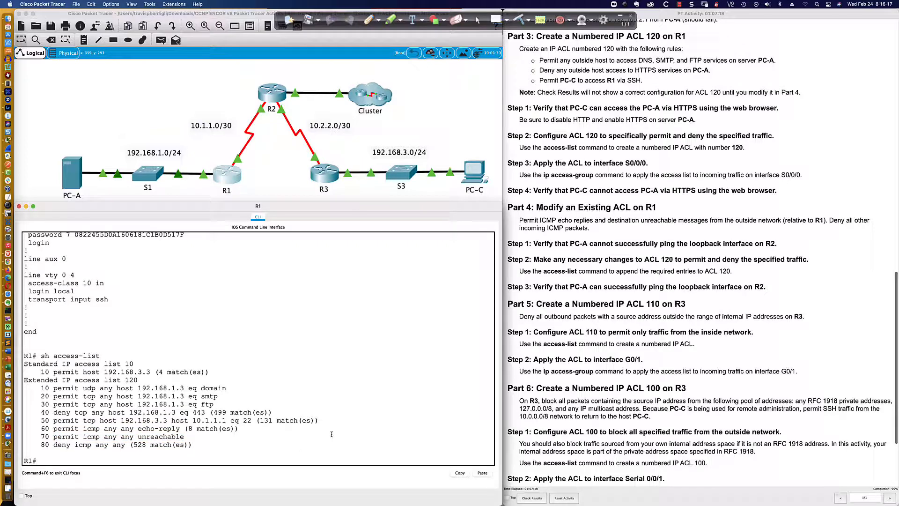
- Display R1's running configuration and compare the interface settings with the Part 4 instructions
{"action": "type", "text": "sh run"}
{"action": "key", "text": "Return"}
{"action": "key", "text": "space"}
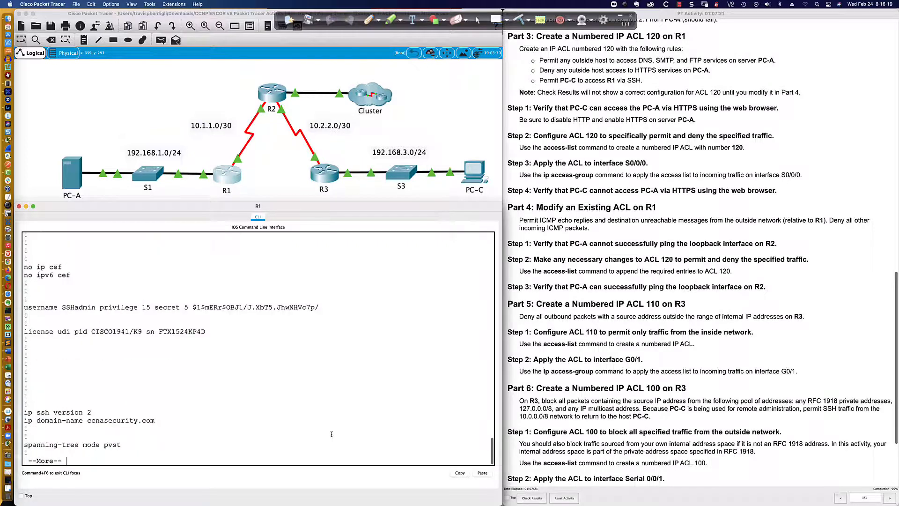
{"action": "key", "text": "space"}
{"action": "key", "text": "Return"}
{"action": "key", "text": "Return"}
{"action": "key", "text": "Return"}
{"action": "key", "text": "Return"}
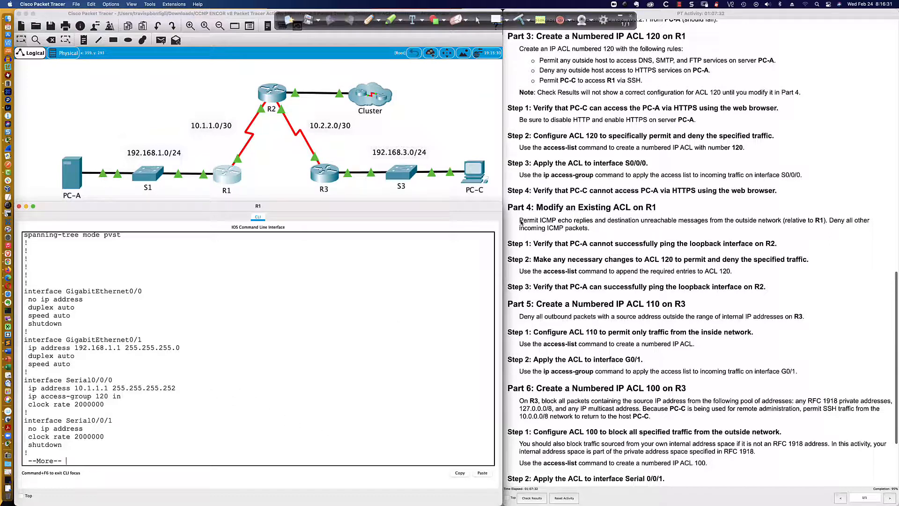
{"action": "left_click", "coordinate": [551, 224]}
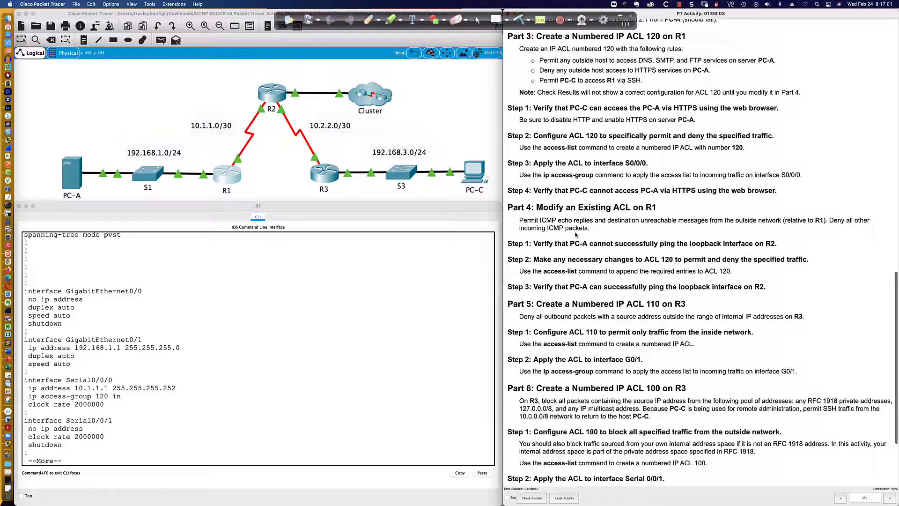
{"action": "left_click", "coordinate": [331, 356]}
{"action": "key", "text": "q"}
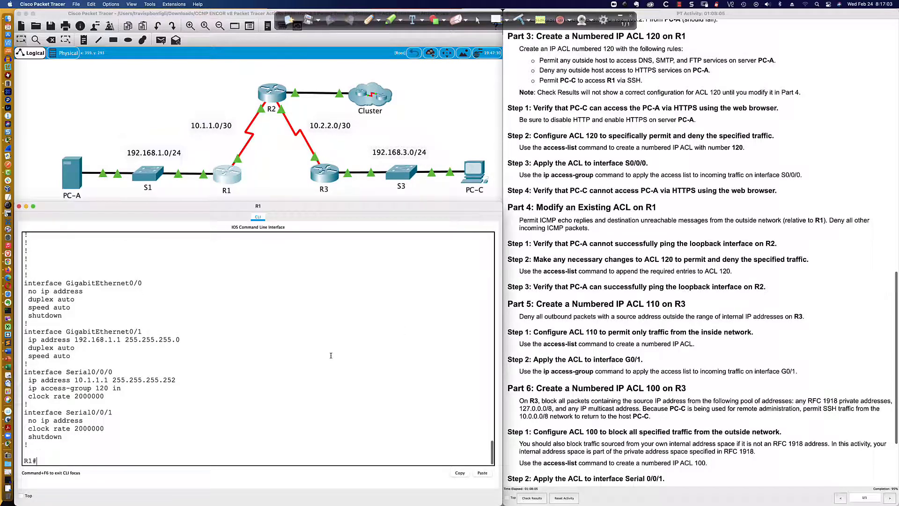
- Display R1's access lists, then the running configuration starting at the access-list section
{"action": "key", "text": "Return"}
{"action": "key", "text": "Return"}
{"action": "key", "text": "Return"}
{"action": "type", "text": "sh acces"}
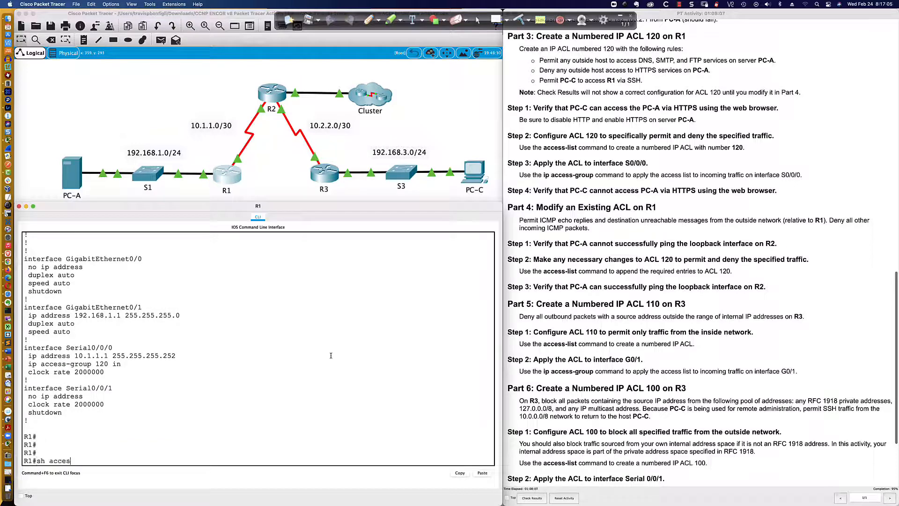
{"action": "type", "text": "s-list"}
{"action": "key", "text": "Return"}
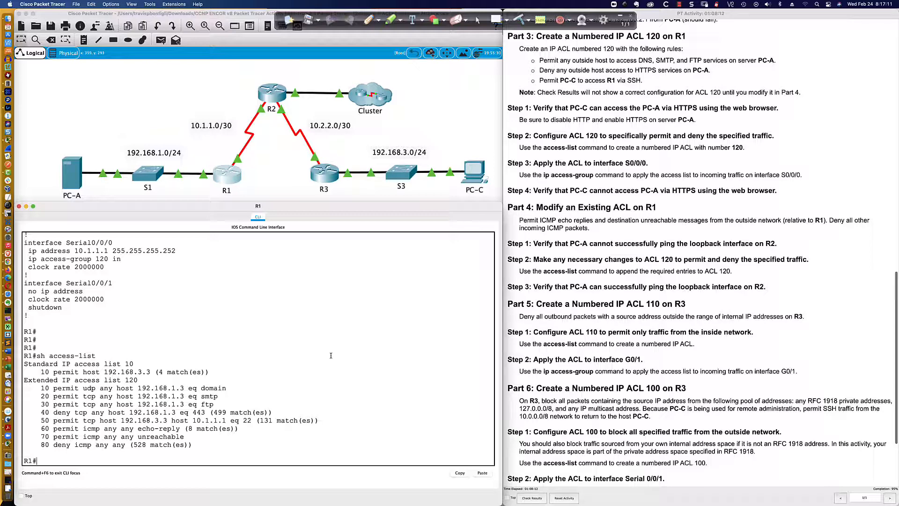
{"action": "type", "text": "sh run | beg access-list"}
{"action": "key", "text": "Return"}
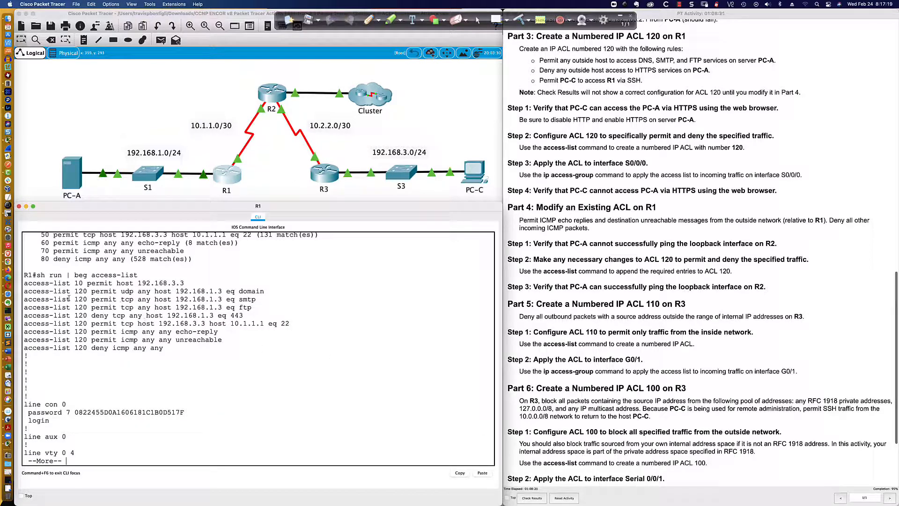
- Copy the access-list 10 and 120 statements from R1's running configuration output
{"action": "left_click_drag", "start_coordinate": [23, 291], "coordinate": [245, 345]}
{"action": "right_click", "coordinate": [245, 345]}
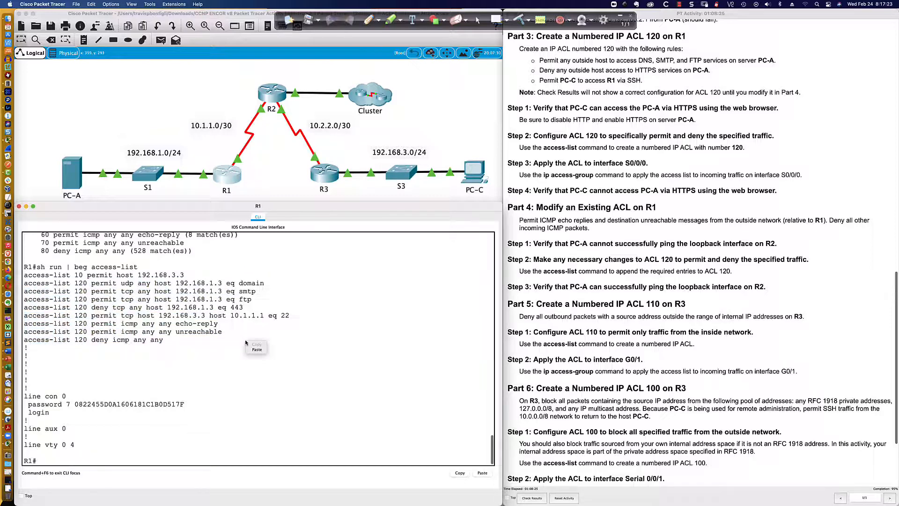
{"action": "left_click", "coordinate": [181, 322]}
{"action": "left_click_drag", "start_coordinate": [23, 276], "coordinate": [196, 339]}
{"action": "right_click", "coordinate": [189, 310]}
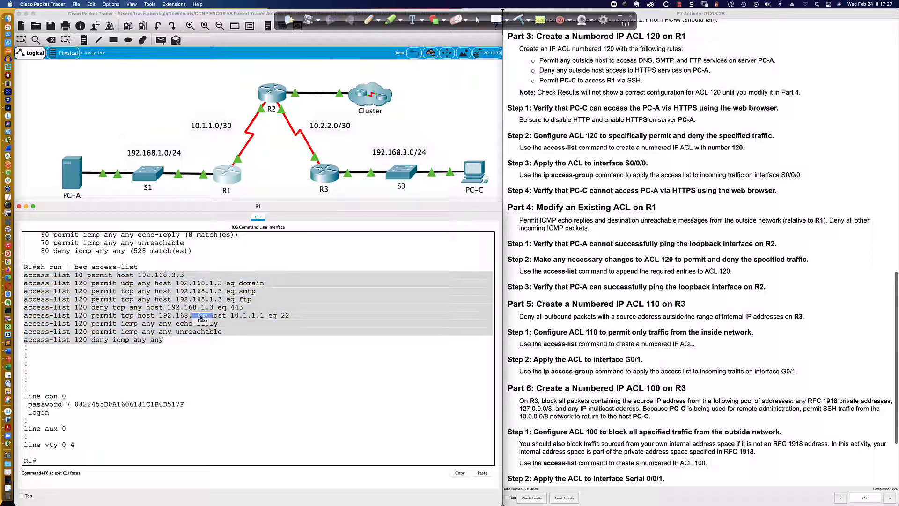
{"action": "left_click", "coordinate": [199, 315]}
- Enter global configuration and remove ACL 120 from the inbound direction of interface Serial 0/0/0
{"action": "left_click", "coordinate": [233, 391]}
{"action": "type", "text": "conf t"}
{"action": "key", "text": "Return"}
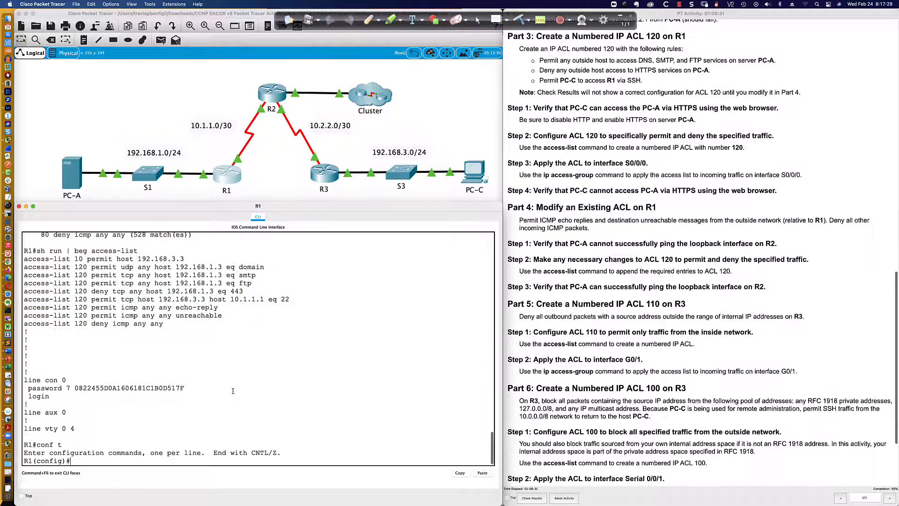
{"action": "type", "text": "in ts0"}
{"action": "key", "text": "BackSpace"}
{"action": "key", "text": "BackSpace"}
{"action": "key", "text": "BackSpace"}
{"action": "key", "text": "BackSpace"}
{"action": "type", "text": "t s0/0/0"}
{"action": "key", "text": "Return"}
{"action": "type", "text": "no "}
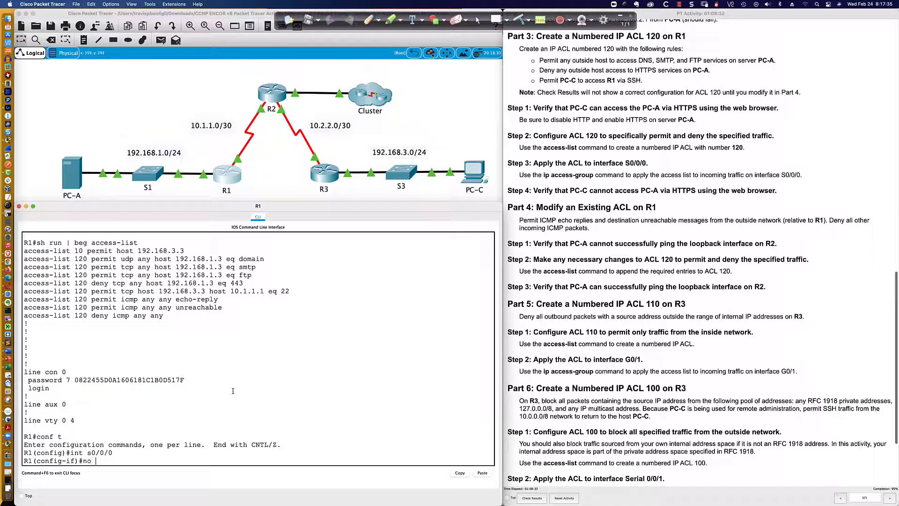
{"action": "type", "text": "ip access-group 120 in"}
{"action": "key", "text": "Return"}
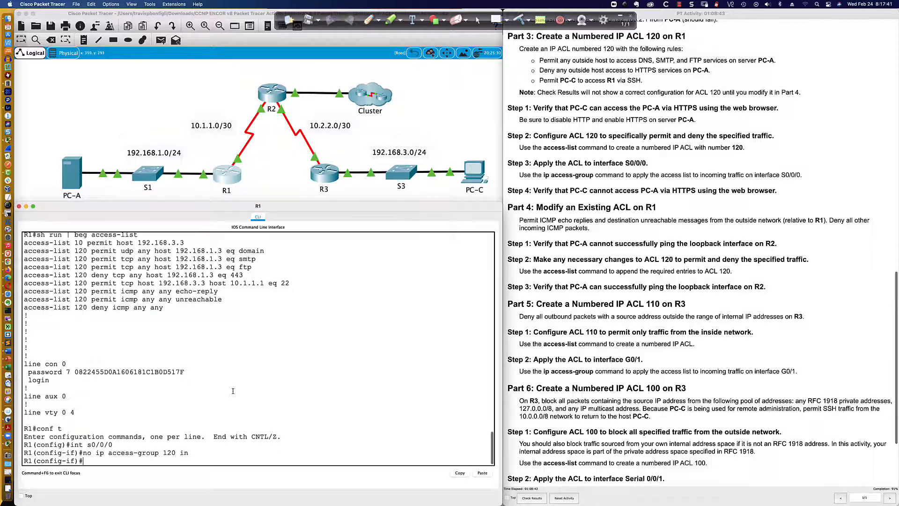
{"action": "key", "text": "Return"}
{"action": "key", "text": "Return"}
{"action": "key", "text": "Return"}
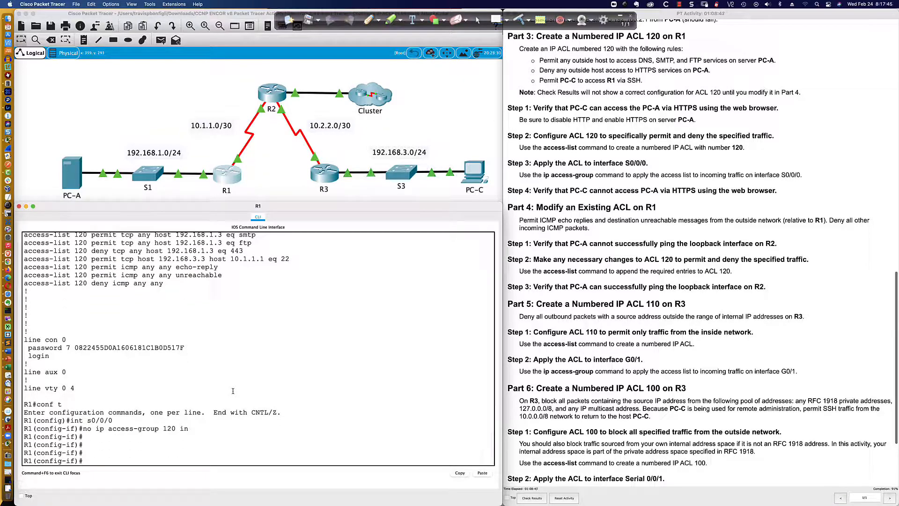
- Delete access list 120 from R1's configuration
{"action": "type", "text": "no access-list 120"}
{"action": "key", "text": "Return"}
{"action": "key", "text": "Return"}
{"action": "key", "text": "Return"}
{"action": "key", "text": "Return"}
{"action": "key", "text": "Return"}
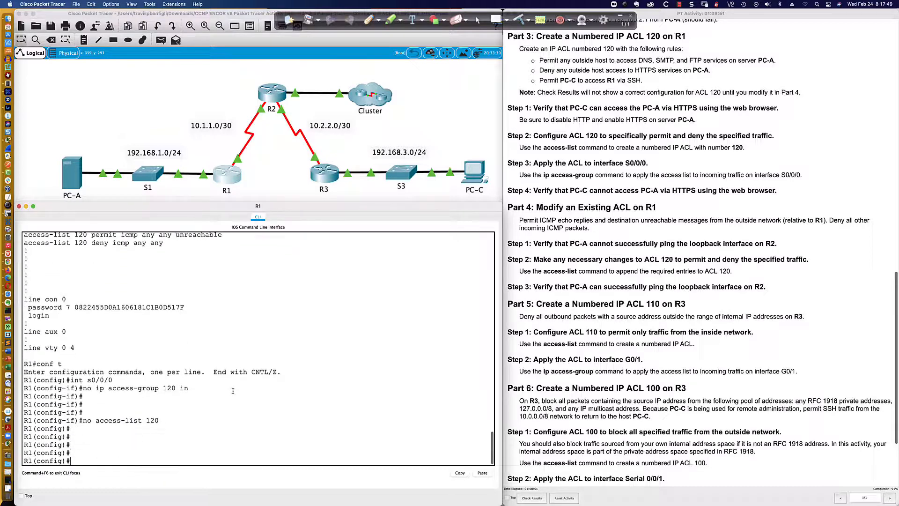
{"action": "key", "text": "Return"}
{"action": "key", "text": "Return"}
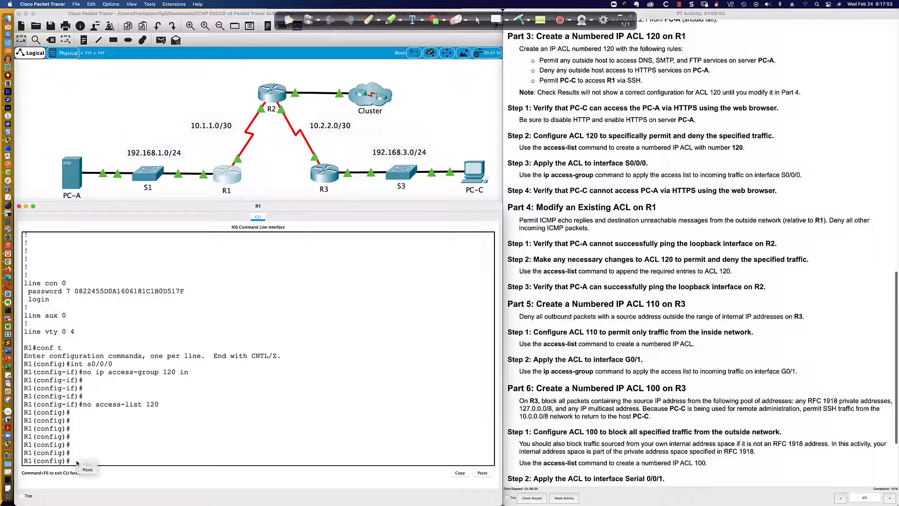
- Paste the copied access-list 10 and 120 statements back into global configuration
{"action": "key", "text": "super+v"}
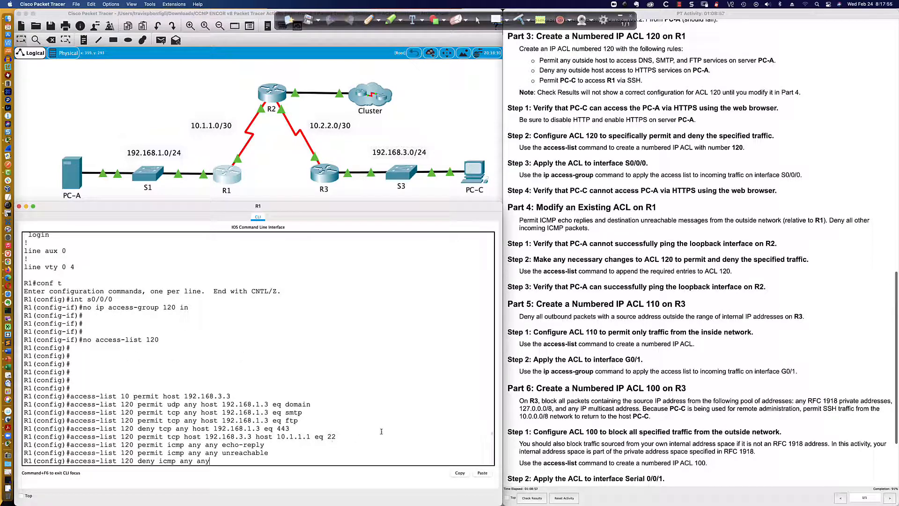
{"action": "key", "text": "Return"}
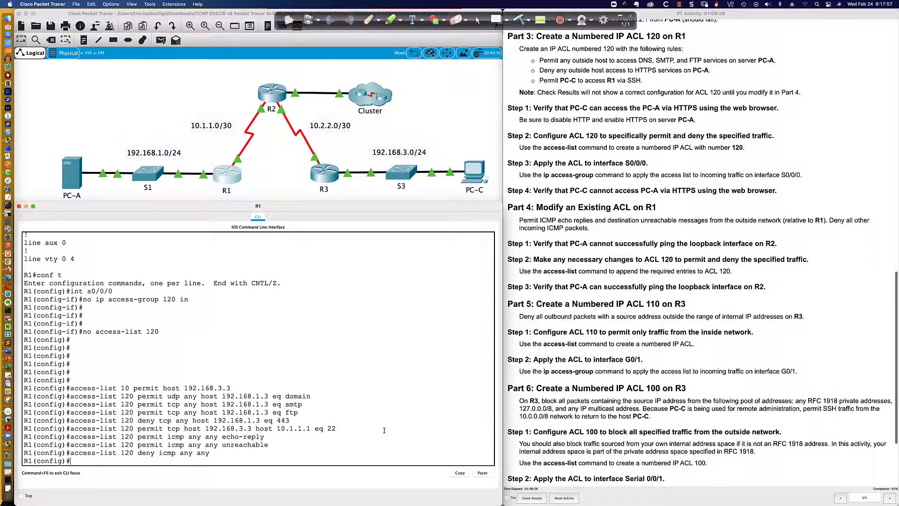
{"action": "key", "text": "Return"}
{"action": "key", "text": "Return"}
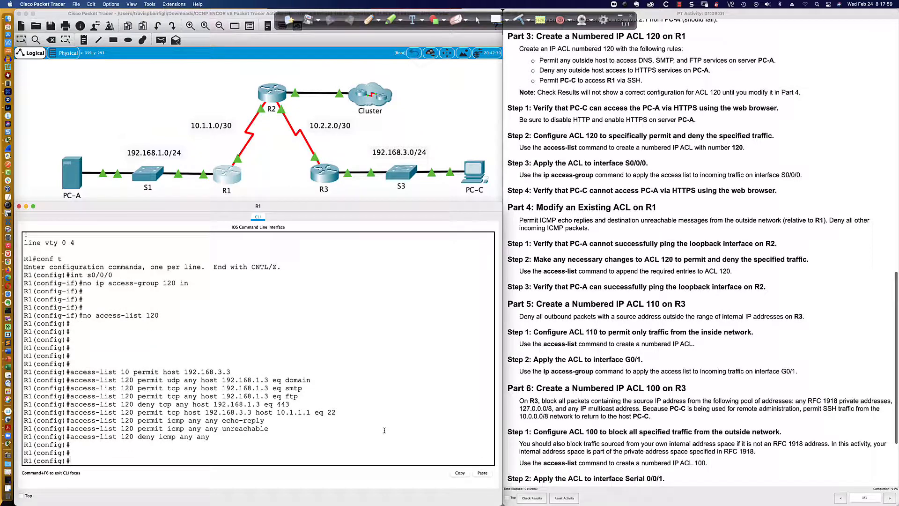
- Reapply ACL 120 inbound on interface Serial 0/0/0
{"action": "type", "text": "int s0/0/0"}
{"action": "key", "text": "Return"}
{"action": "type", "text": "ip acc"}
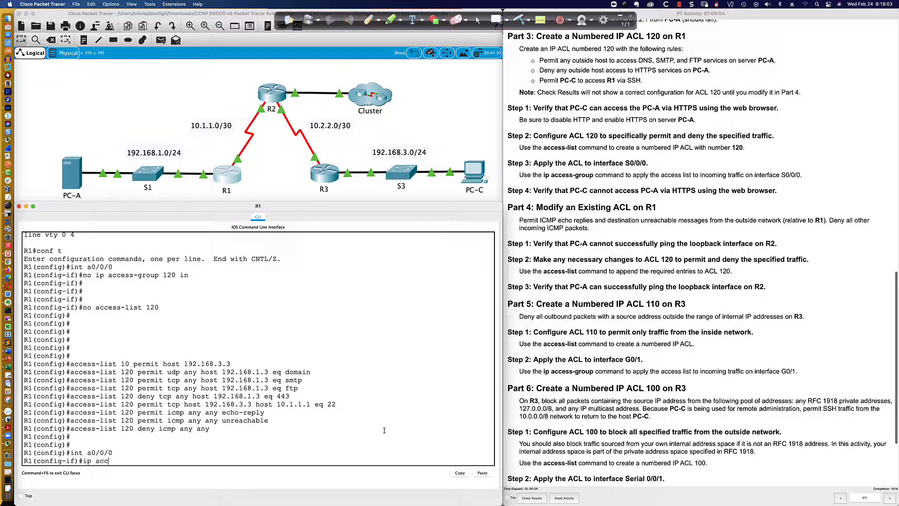
{"action": "type", "text": "ess-group 120"}
{"action": "key", "text": "Return"}
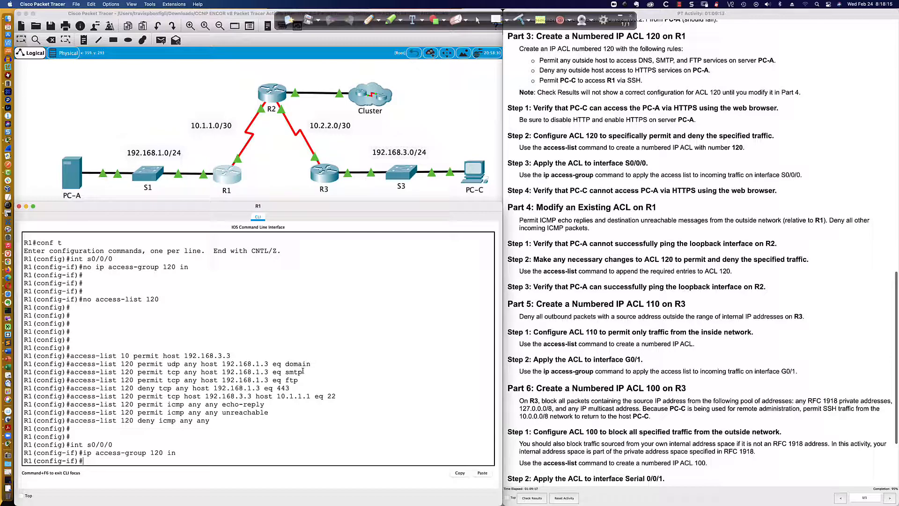
{"action": "key", "text": "ctrl+Up"}
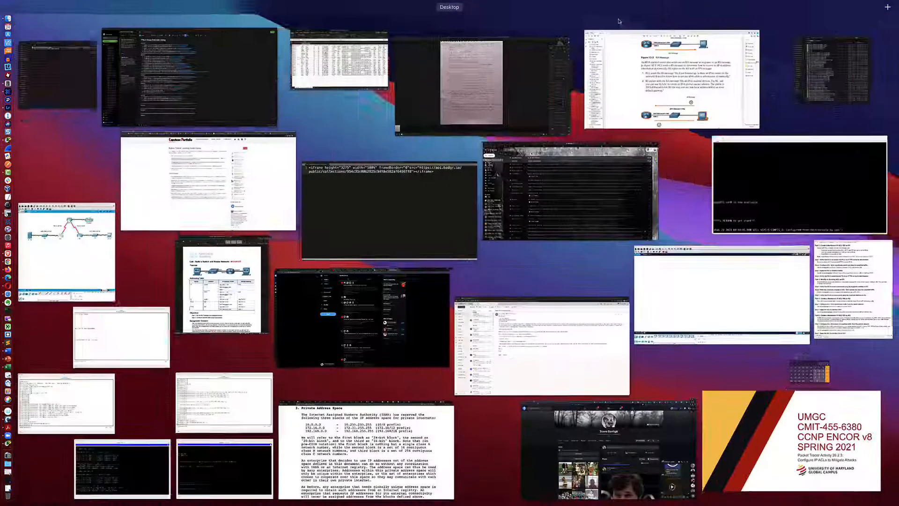
{"action": "key", "text": "ctrl+Up"}
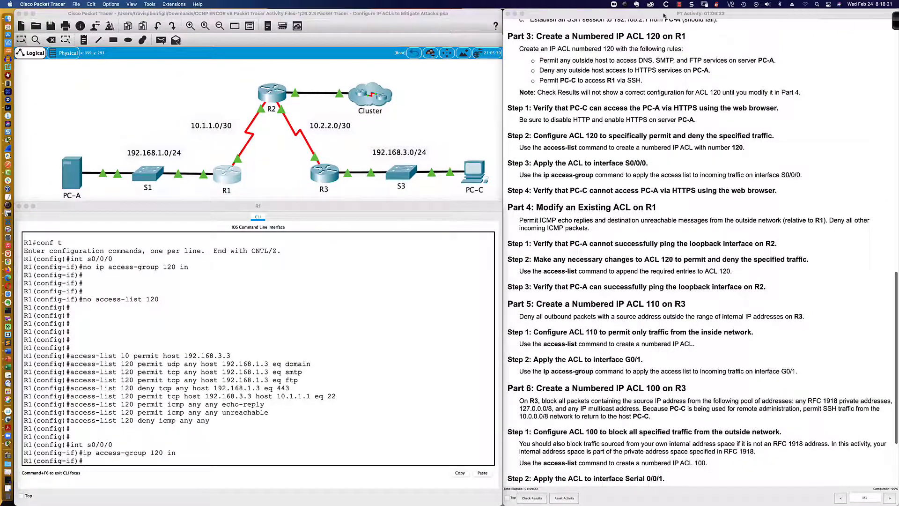
{"action": "left_click", "coordinate": [680, 5]}
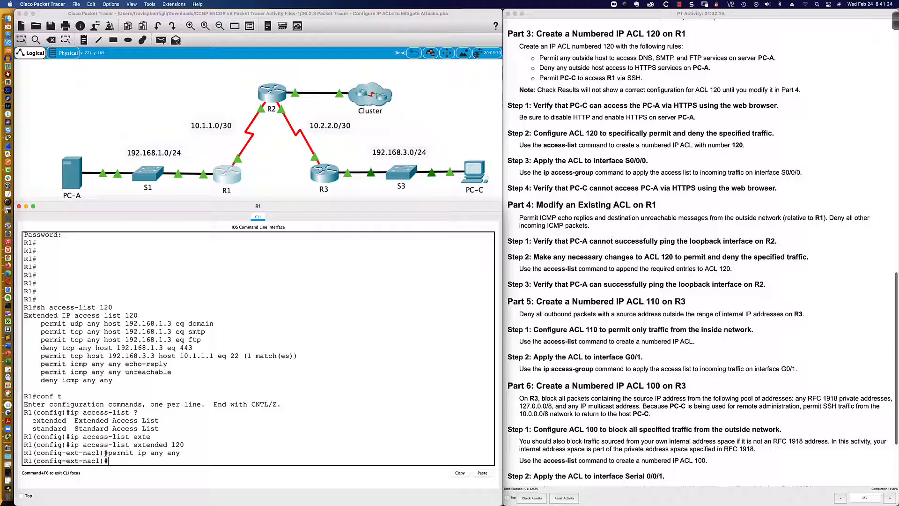
- Display all access lists from within the extended ACL 120 configuration mode
{"action": "left_click_drag", "start_coordinate": [196, 453], "coordinate": [73, 454]}
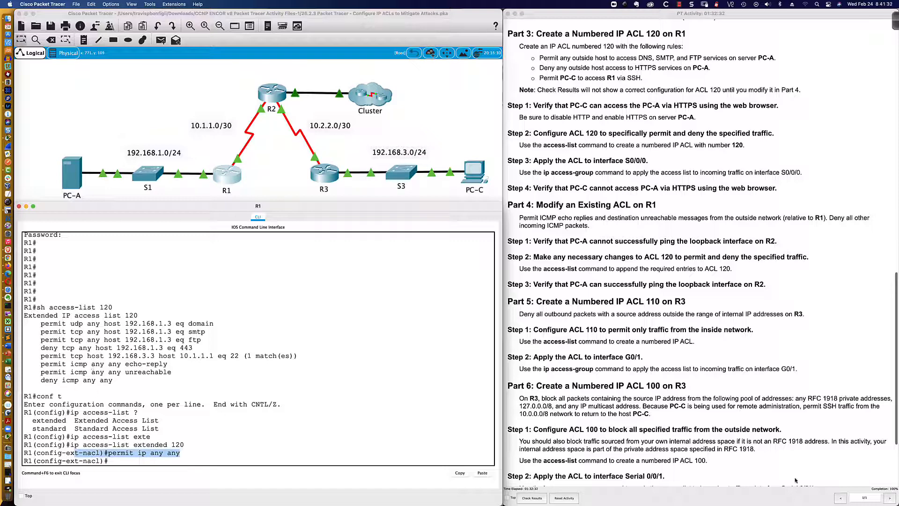
{"action": "left_click", "coordinate": [109, 458]}
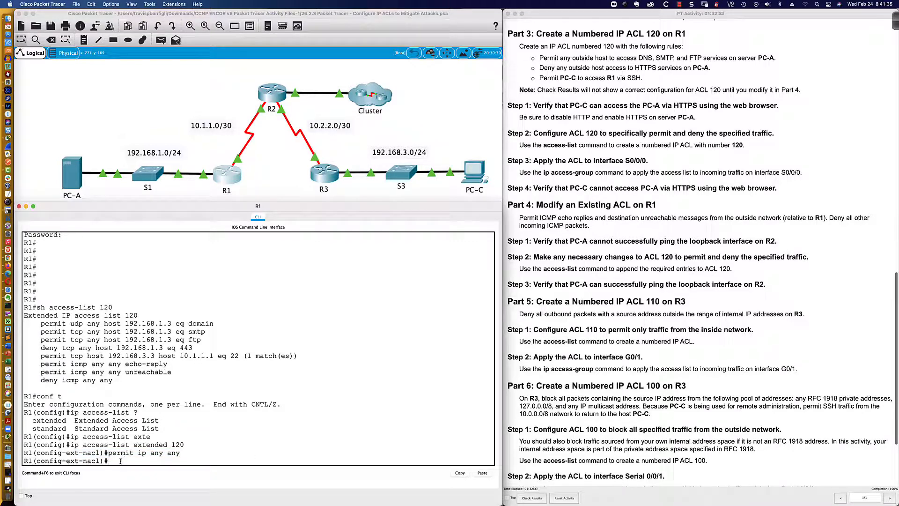
{"action": "key", "text": "Up"}
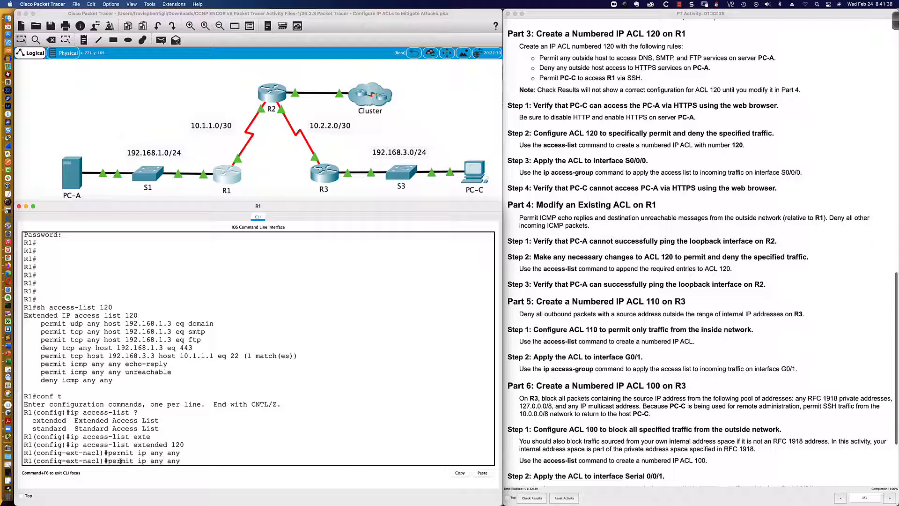
{"action": "key", "text": "BackSpace"}
{"action": "key", "text": "BackSpace"}
{"action": "key", "text": "BackSpace"}
{"action": "key", "text": "BackSpace"}
{"action": "key", "text": "BackSpace"}
{"action": "key", "text": "BackSpace"}
{"action": "key", "text": "BackSpace"}
{"action": "key", "text": "BackSpace"}
{"action": "key", "text": "BackSpace"}
{"action": "key", "text": "BackSpace"}
{"action": "key", "text": "BackSpace"}
{"action": "key", "text": "BackSpace"}
{"action": "key", "text": "BackSpace"}
{"action": "key", "text": "BackSpace"}
{"action": "key", "text": "BackSpace"}
{"action": "key", "text": "BackSpace"}
{"action": "key", "text": "BackSpace"}
{"action": "type", "text": "do sh access-list"}
{"action": "key", "text": "Return"}
- Delete entry 90 from ACL 120 and re-add the permit ip any any statement
{"action": "type", "text": "no 9"}
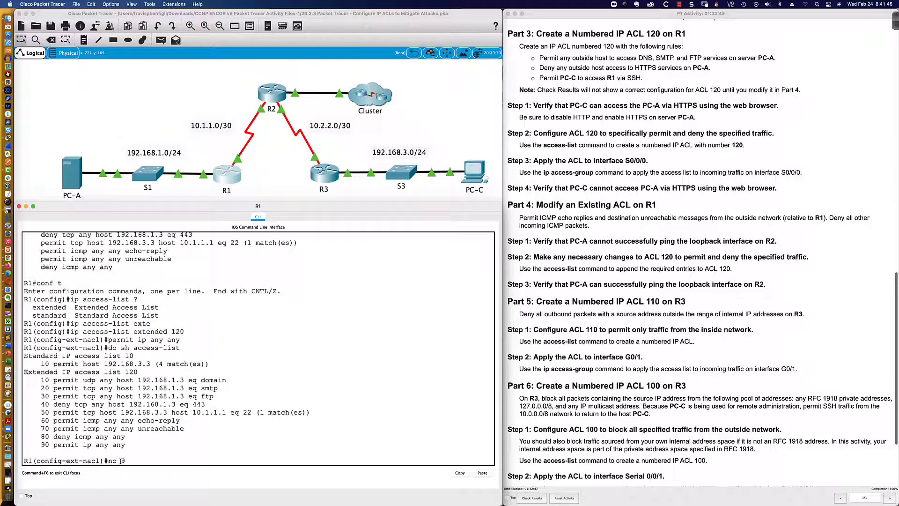
{"action": "type", "text": "0"}
{"action": "key", "text": "Return"}
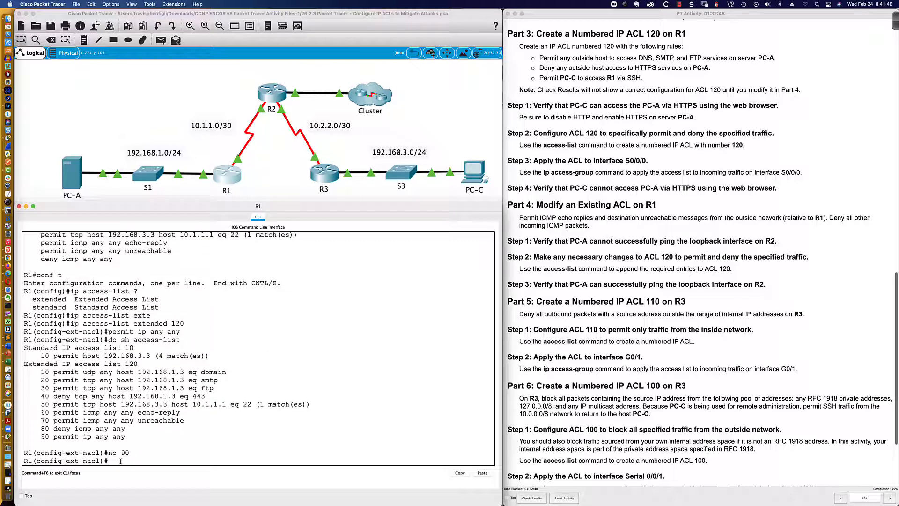
{"action": "key", "text": "Up"}
{"action": "key", "text": "Up"}
{"action": "key", "text": "Up"}
{"action": "key", "text": "Return"}
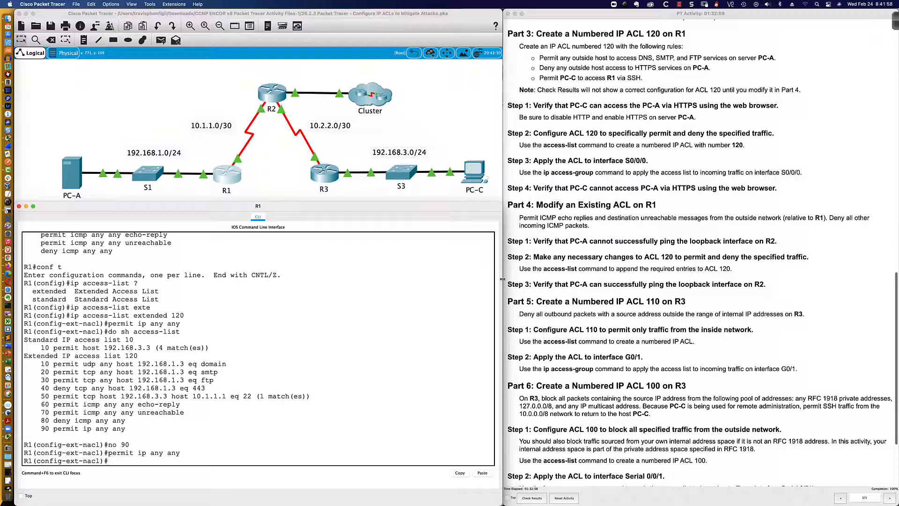
{"action": "key", "text": "super+Tab"}
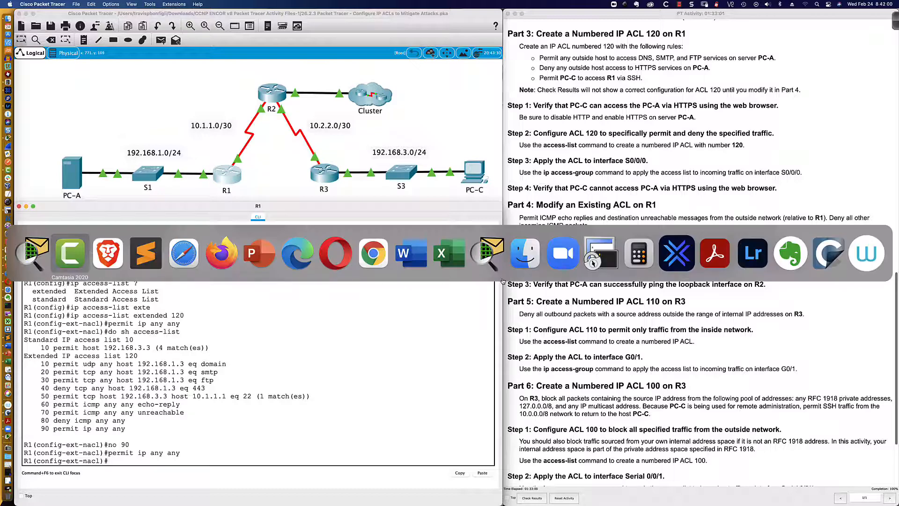
{"action": "key", "text": "super+Tab"}
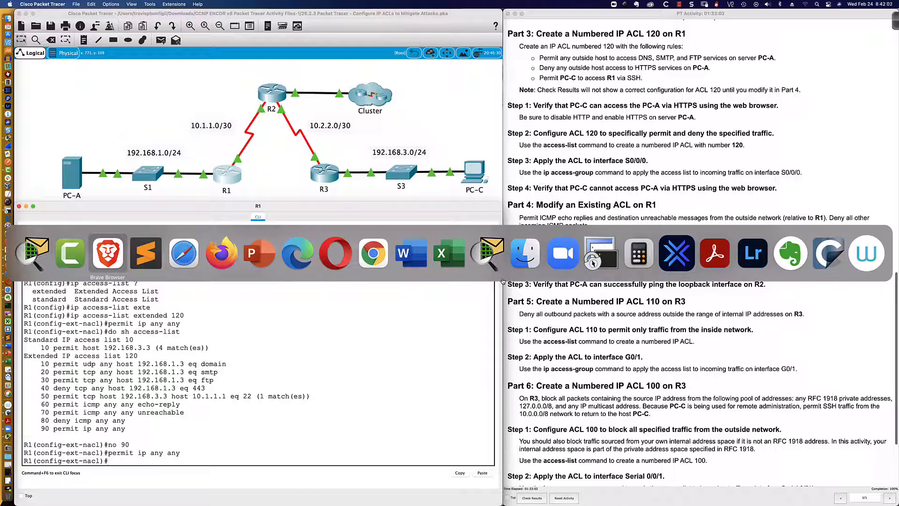
{"action": "key", "text": "super+Tab"}
{"action": "key", "text": "super+Tab"}
{"action": "key", "text": "super+Tab"}
{"action": "key", "text": "super+Tab"}
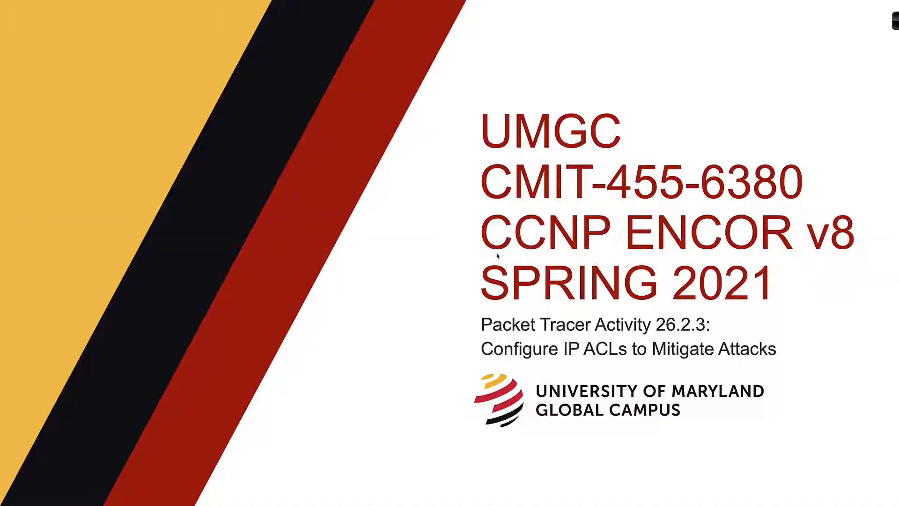